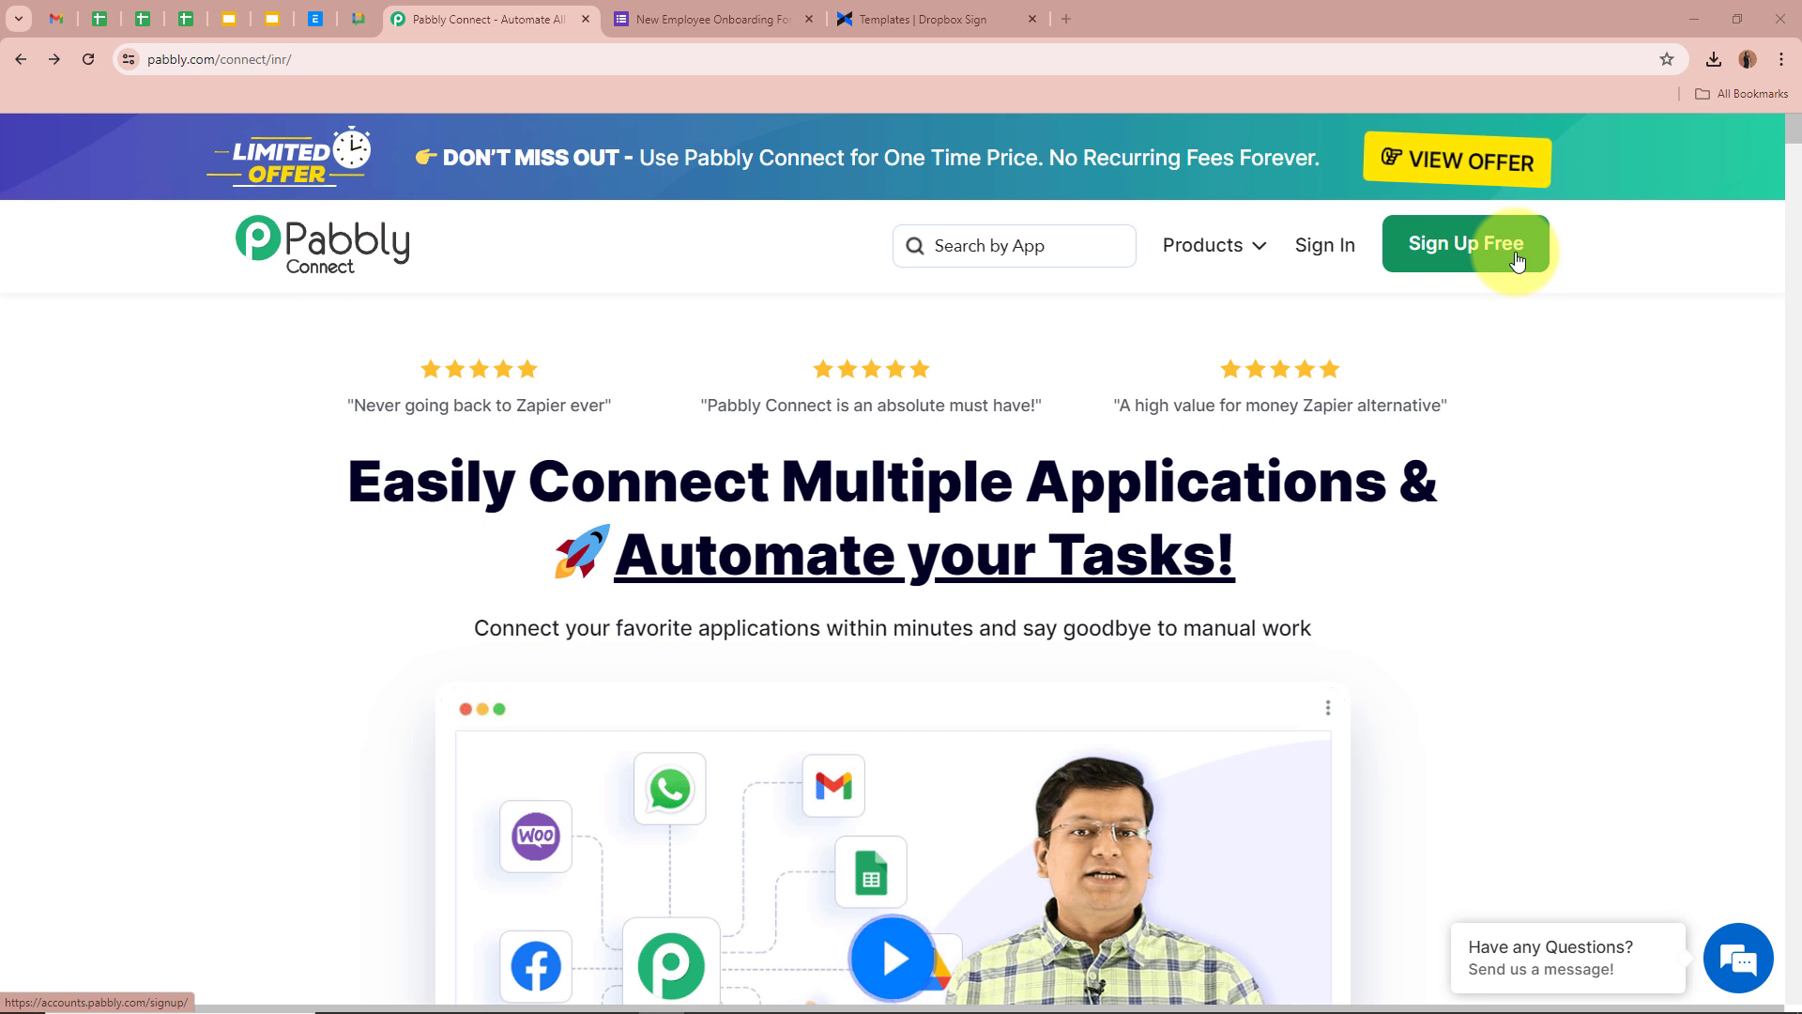
Sign in to the Pabbly account from the Pabbly Connect home page
{"action": "left_click", "coordinate": [1305, 249]}
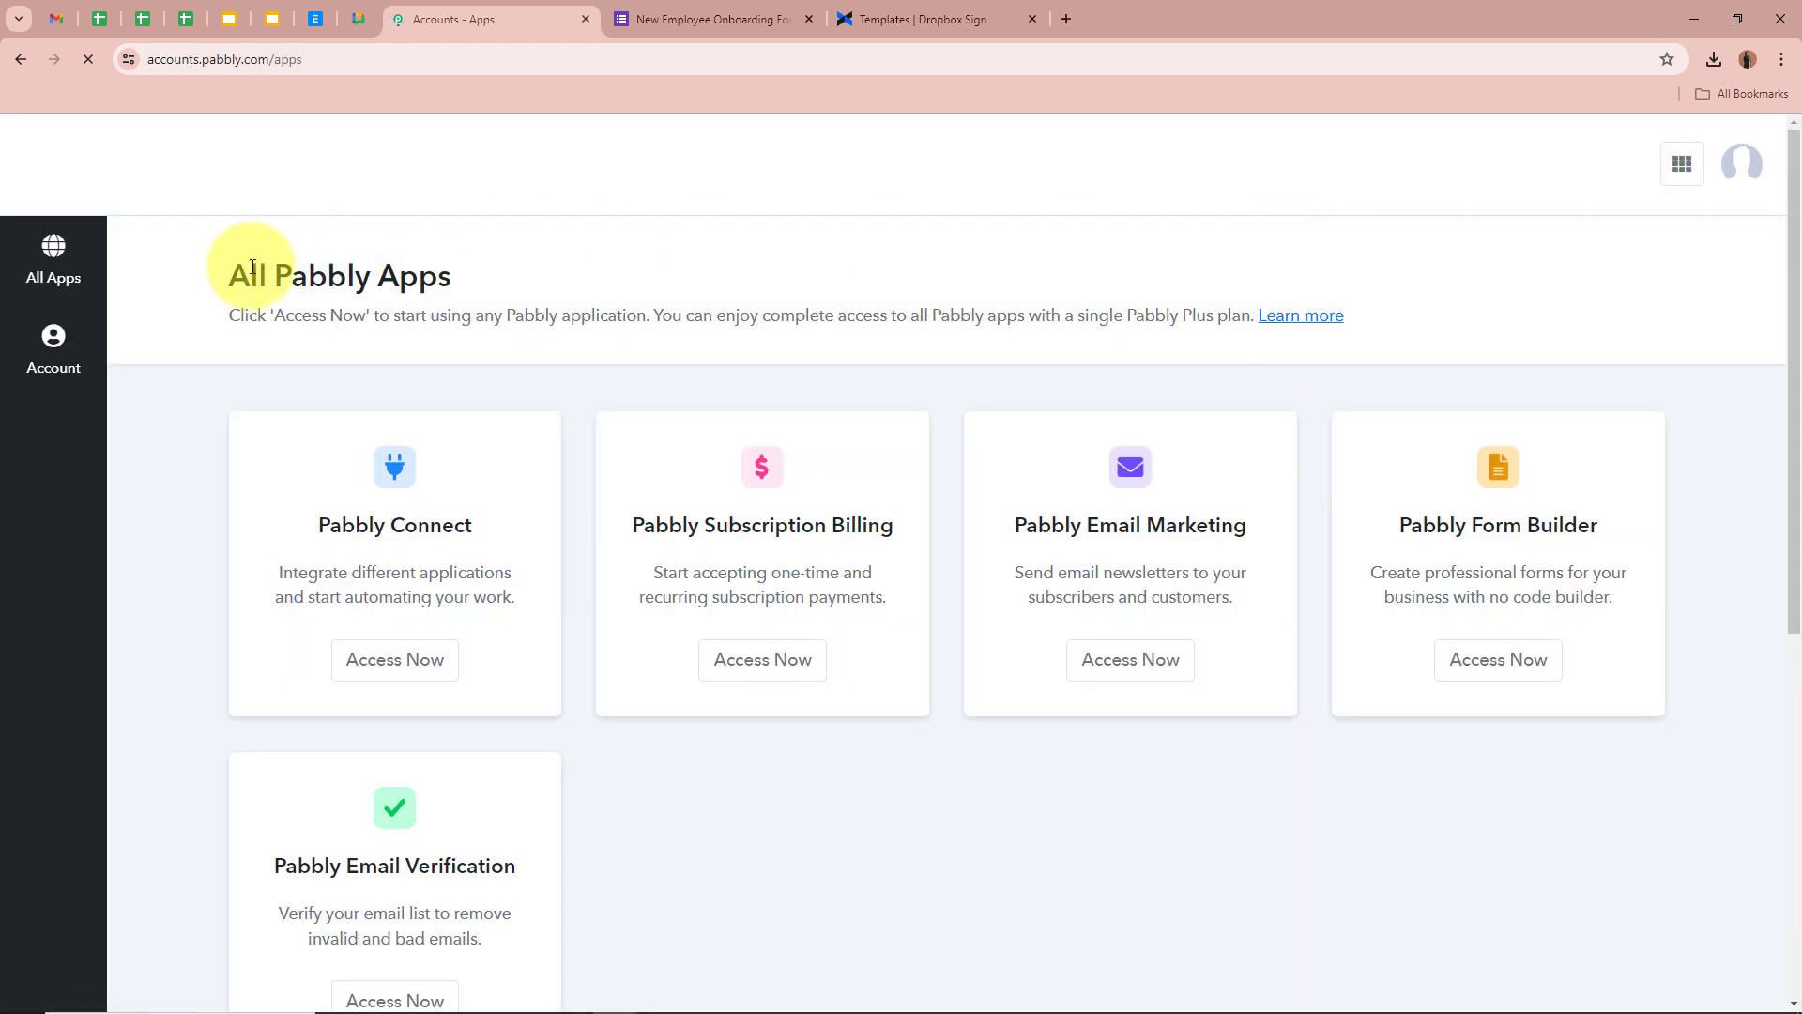
Access Pabbly Connect from the All Pabbly Apps list and begin a new workflow
{"action": "left_click_drag", "start_coordinate": [235, 272], "coordinate": [559, 284]}
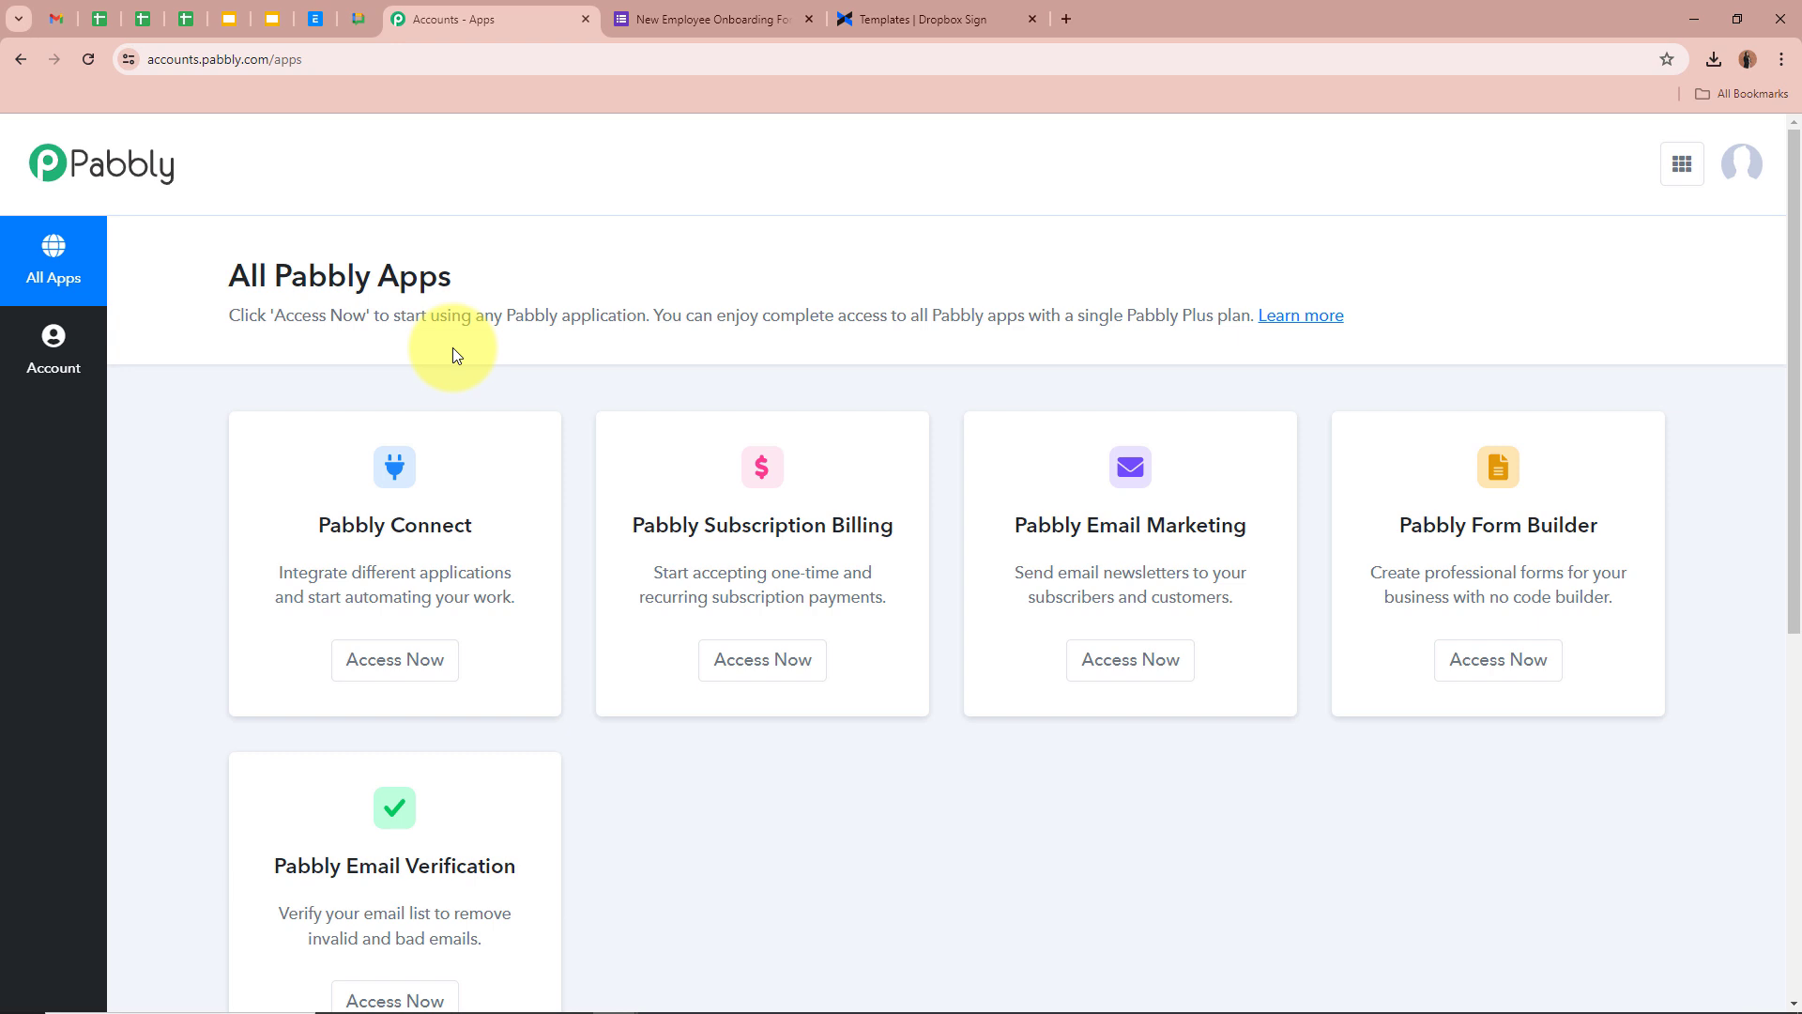
{"action": "triple_click", "coordinate": [422, 522]}
{"action": "left_click", "coordinate": [492, 493]}
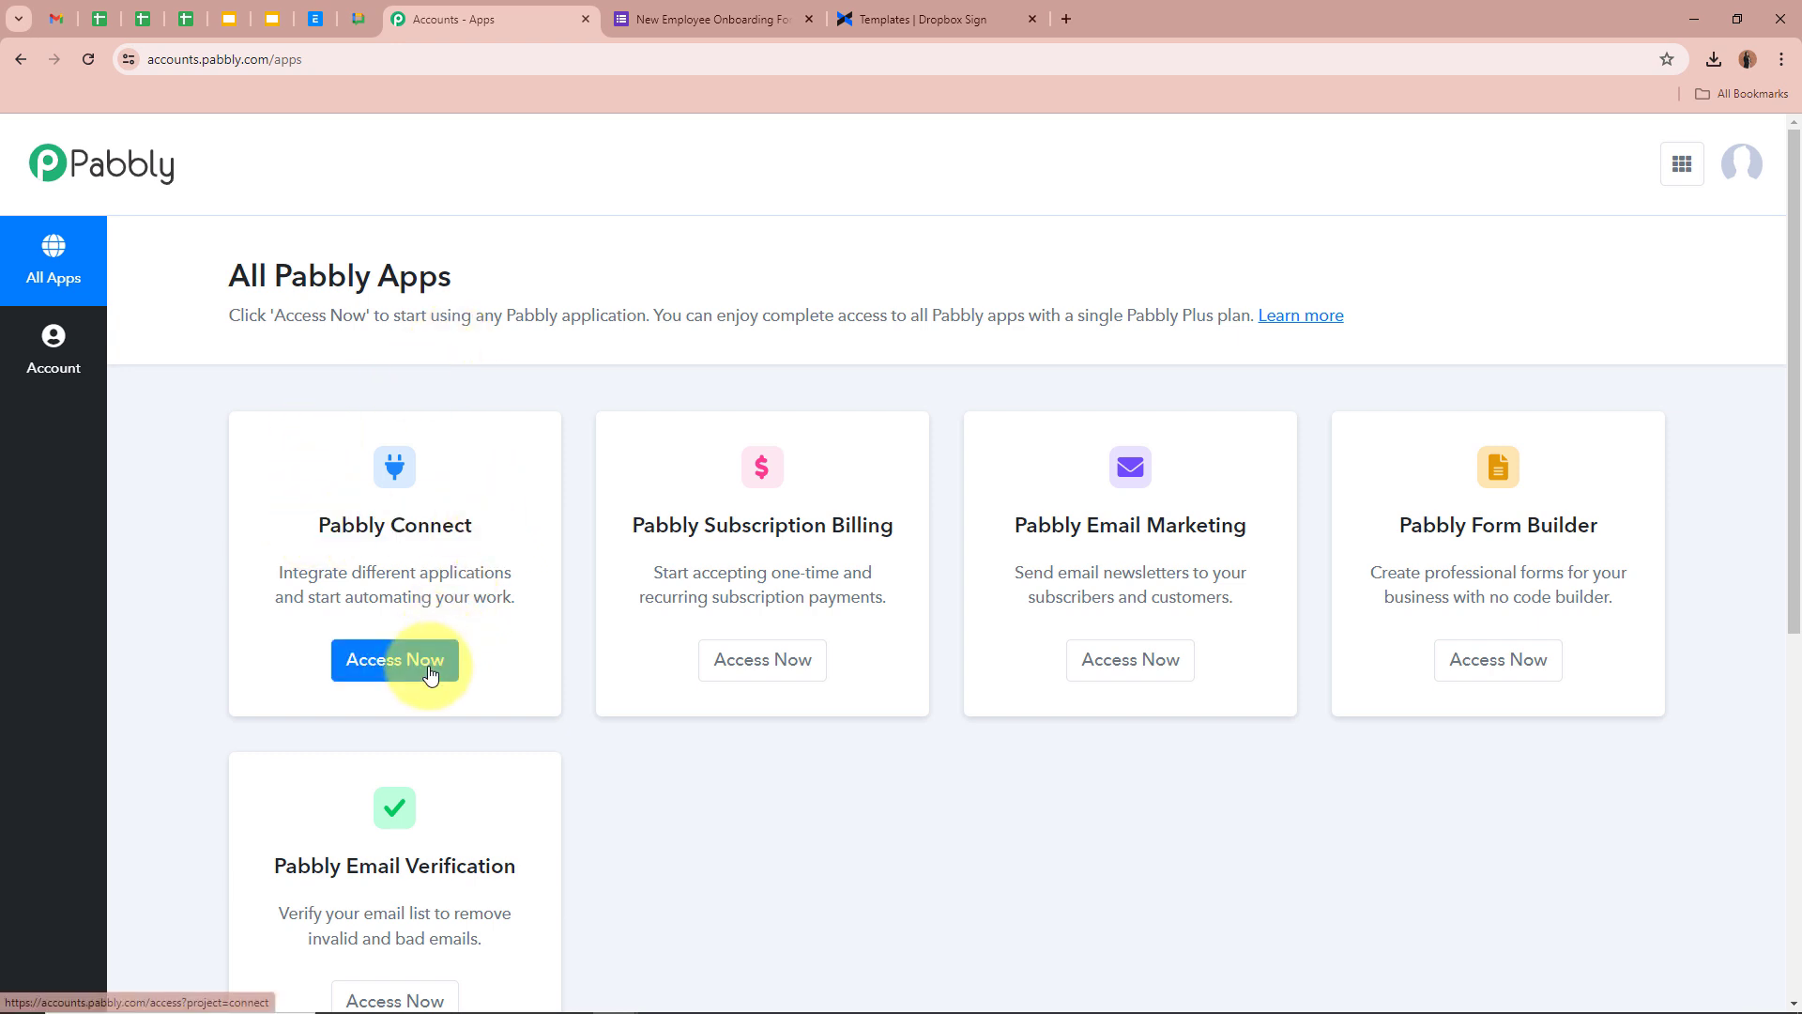
{"action": "left_click", "coordinate": [420, 660]}
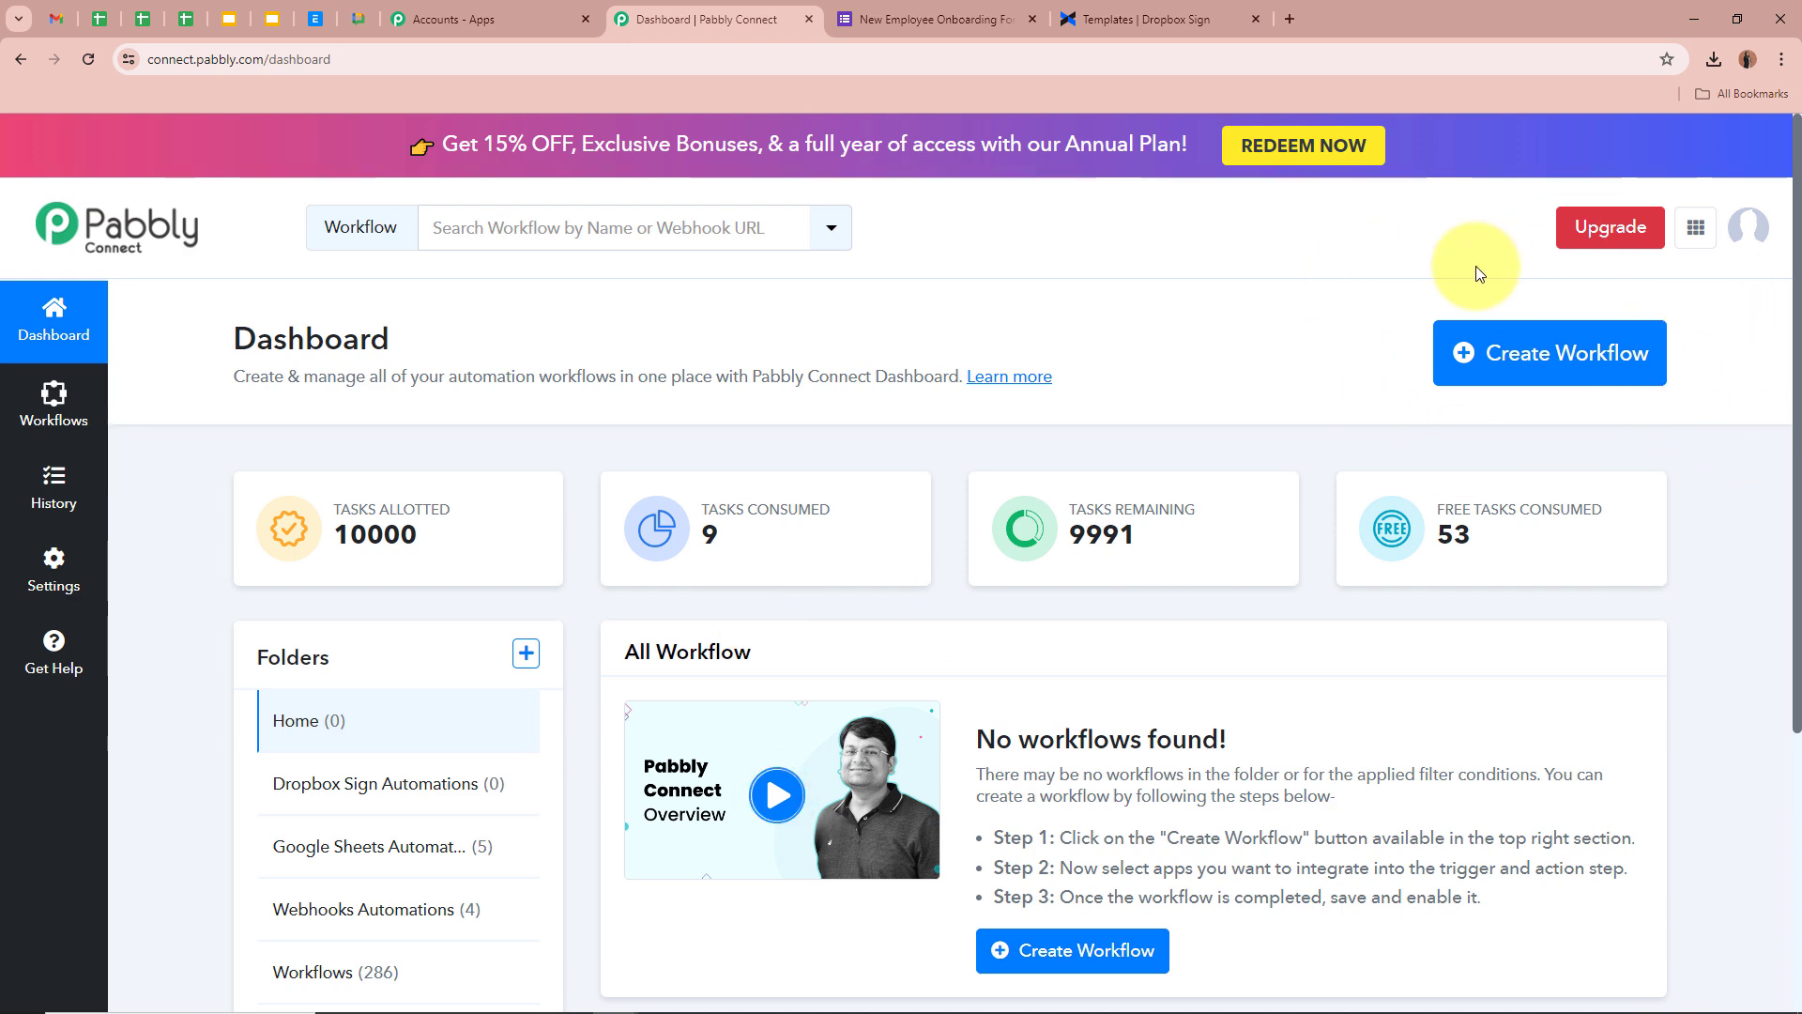
{"action": "left_click", "coordinate": [1532, 349]}
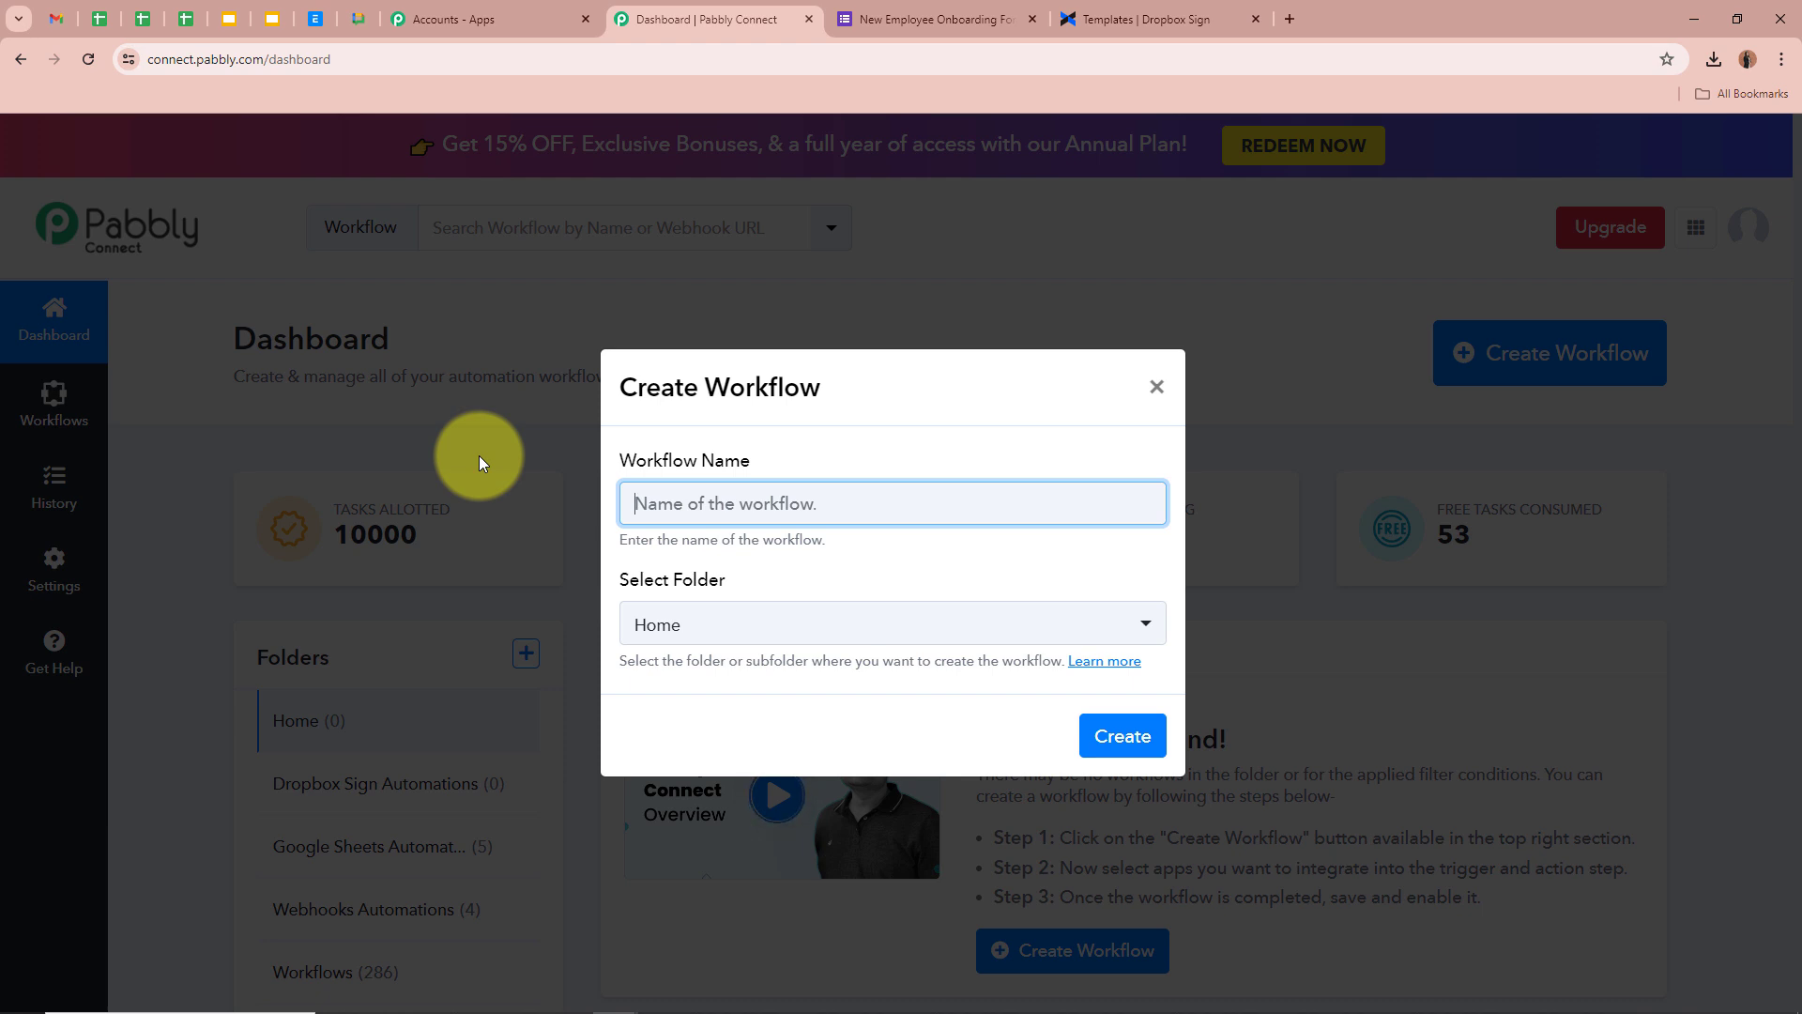
Paste in the name for the Dropbox signature-request workflow
{"action": "type", "text": "Send Signature Request on Google Forms Submission via Dropbox Sign"}
{"action": "left_click", "coordinate": [856, 567]}
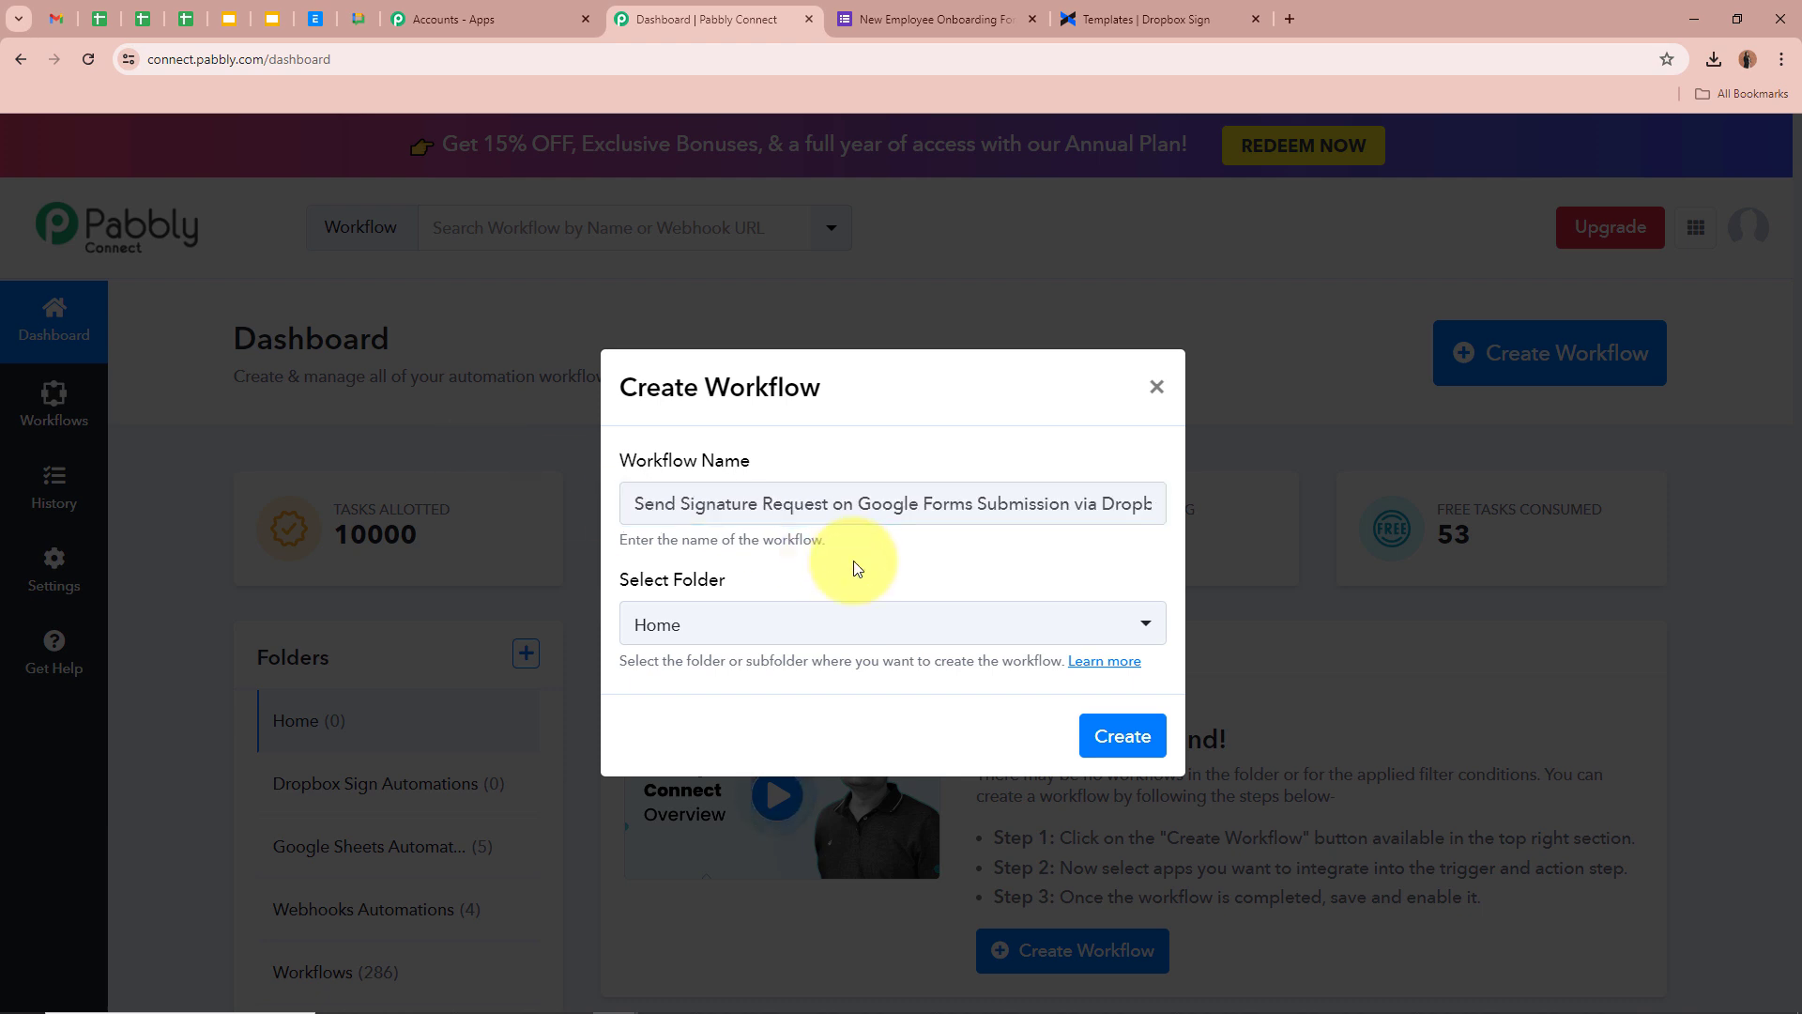
{"action": "left_click_drag", "start_coordinate": [645, 504], "coordinate": [1163, 518]}
{"action": "left_click", "coordinate": [1039, 570]}
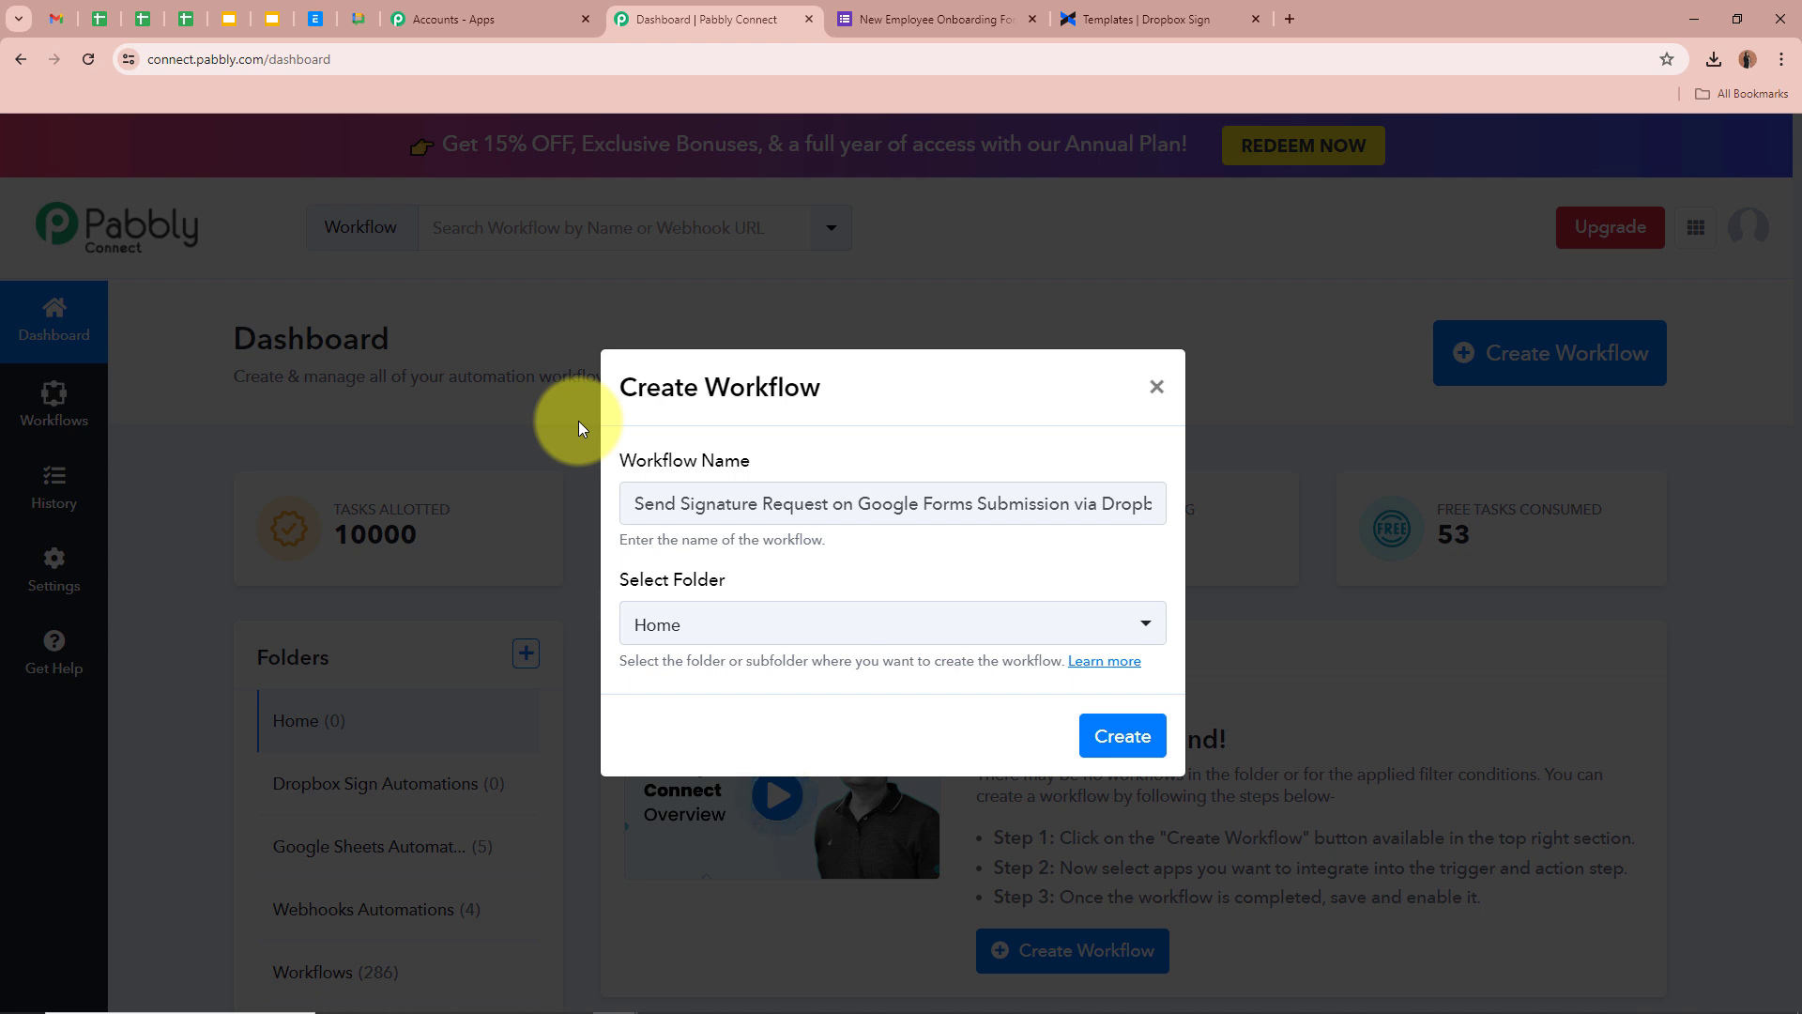
File the workflow under the Dropbox Sign Automations folder and create it
{"action": "left_click_drag", "start_coordinate": [623, 577], "coordinate": [756, 583]}
{"action": "left_click", "coordinate": [796, 584]}
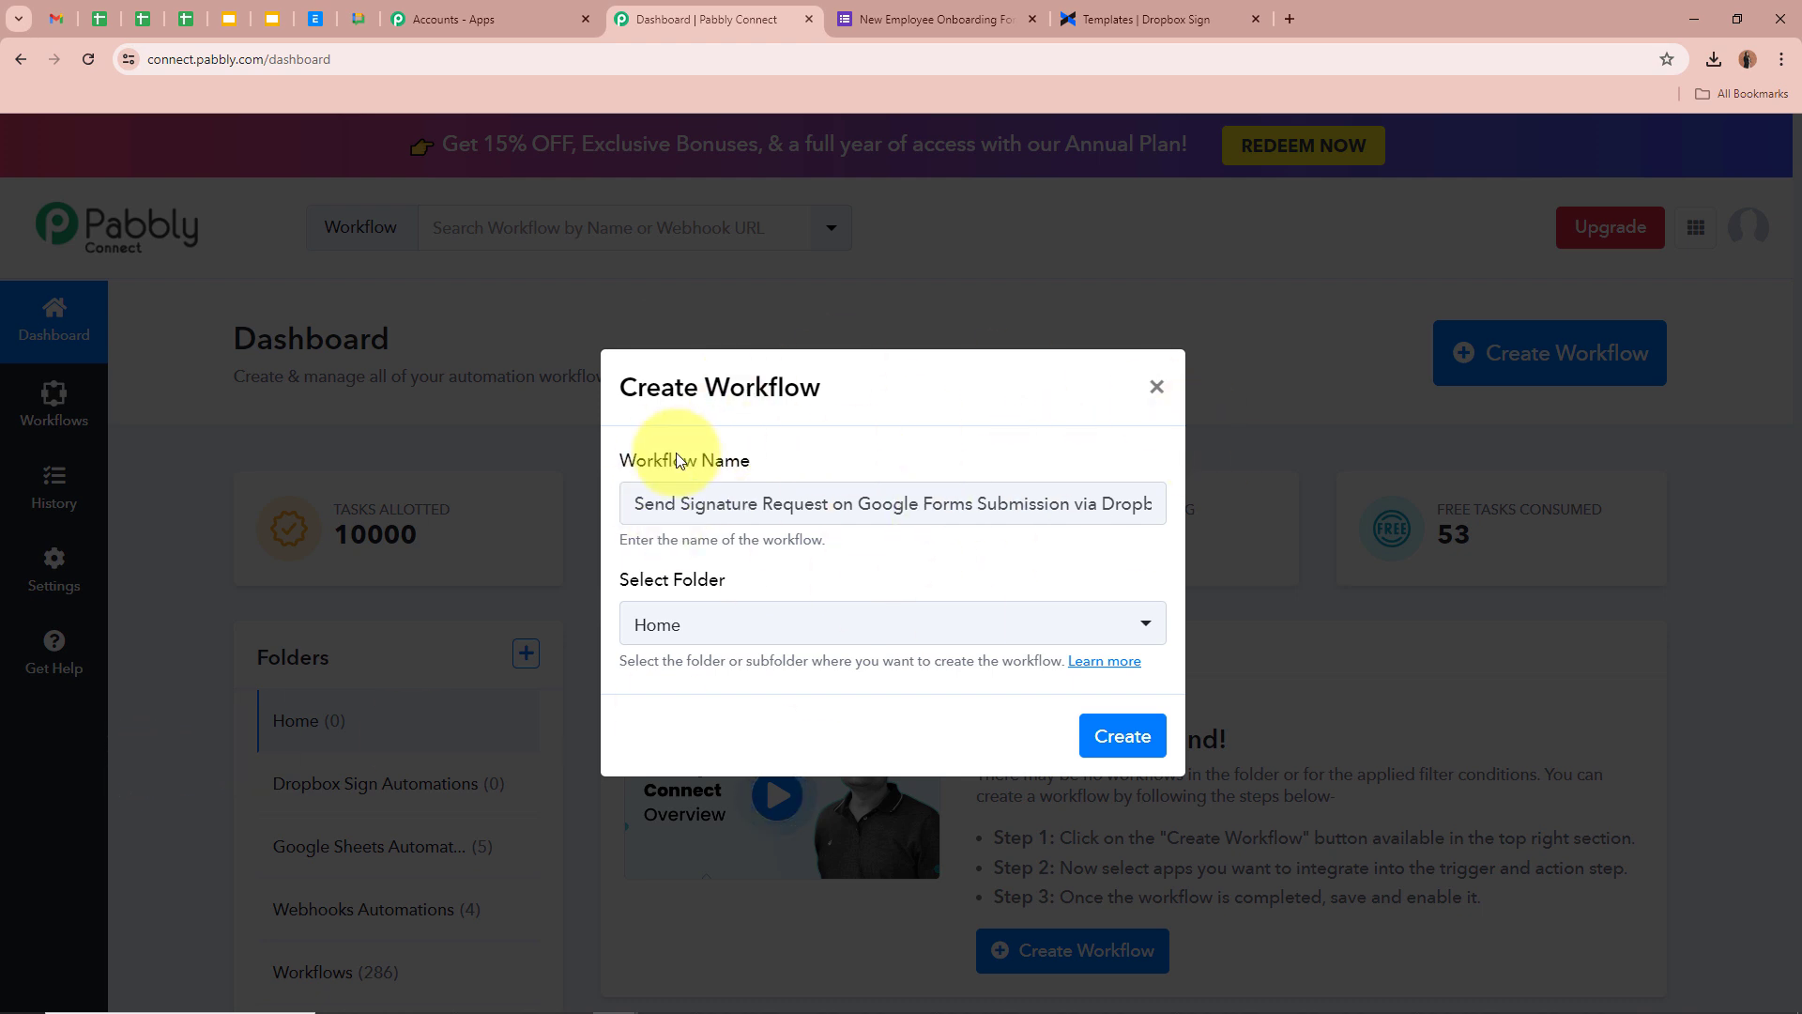
{"action": "left_click", "coordinate": [931, 627]}
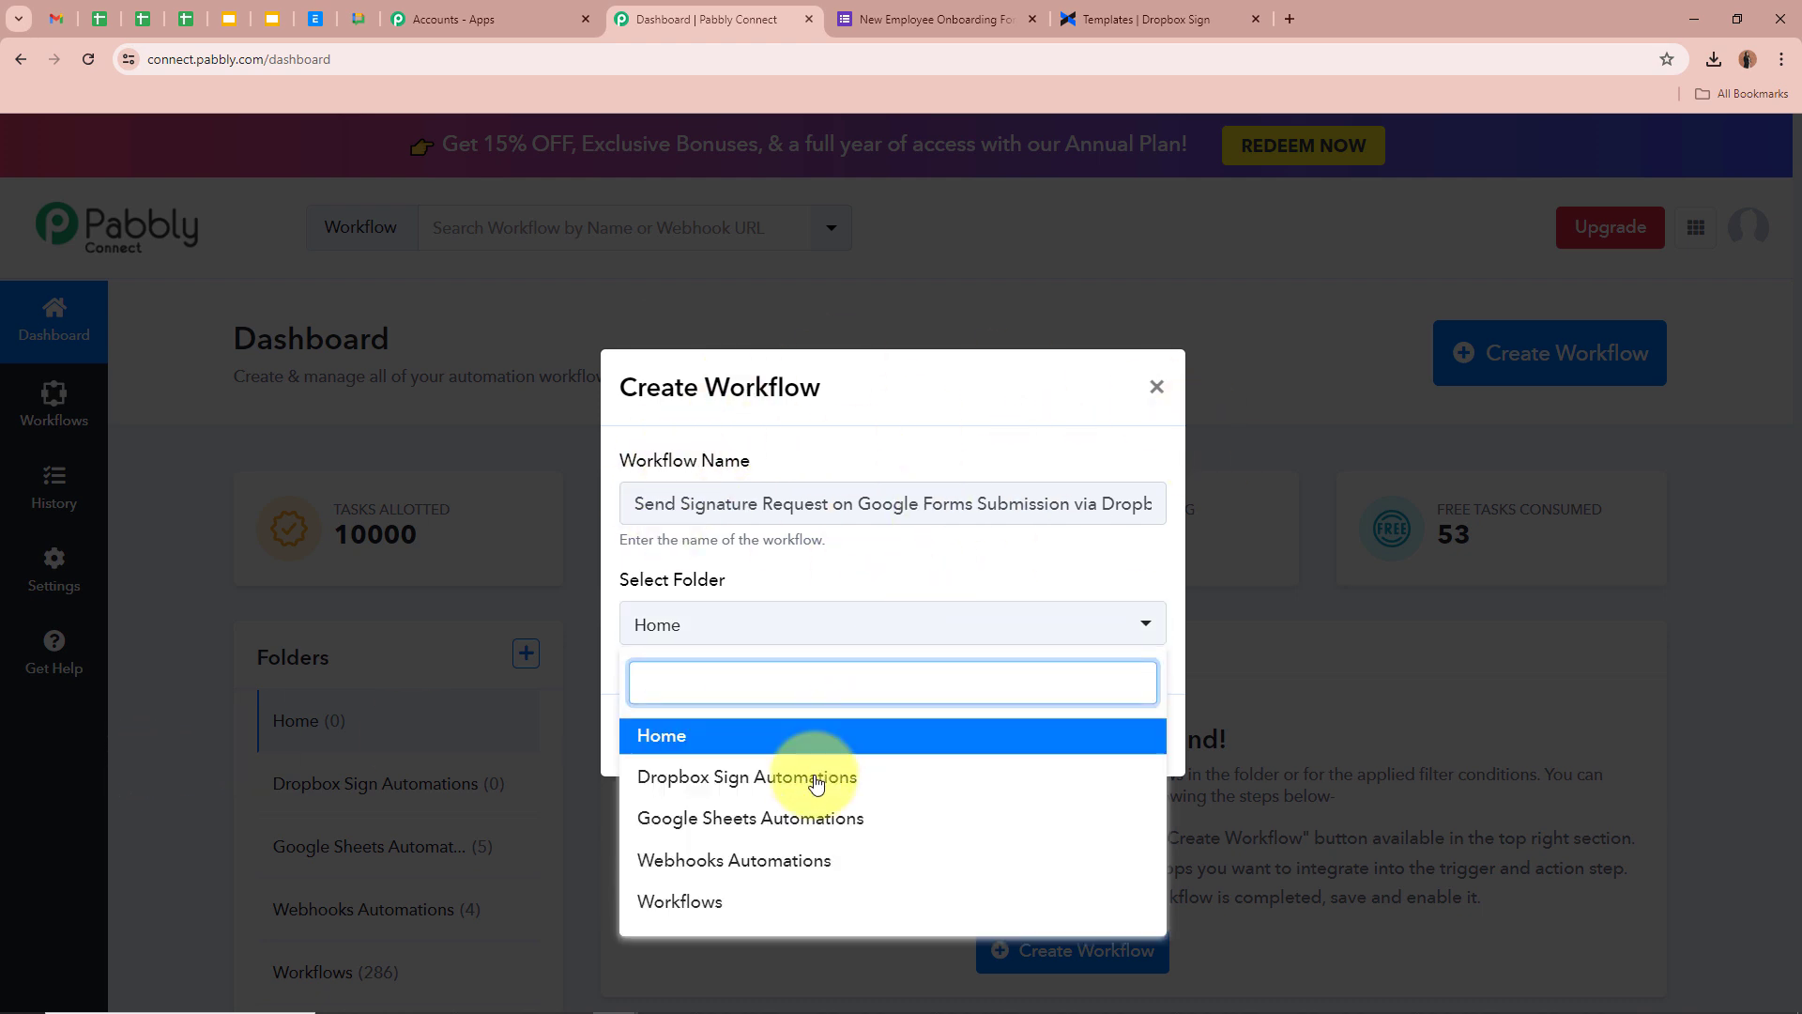
{"action": "left_click", "coordinate": [787, 777]}
{"action": "left_click", "coordinate": [765, 718]}
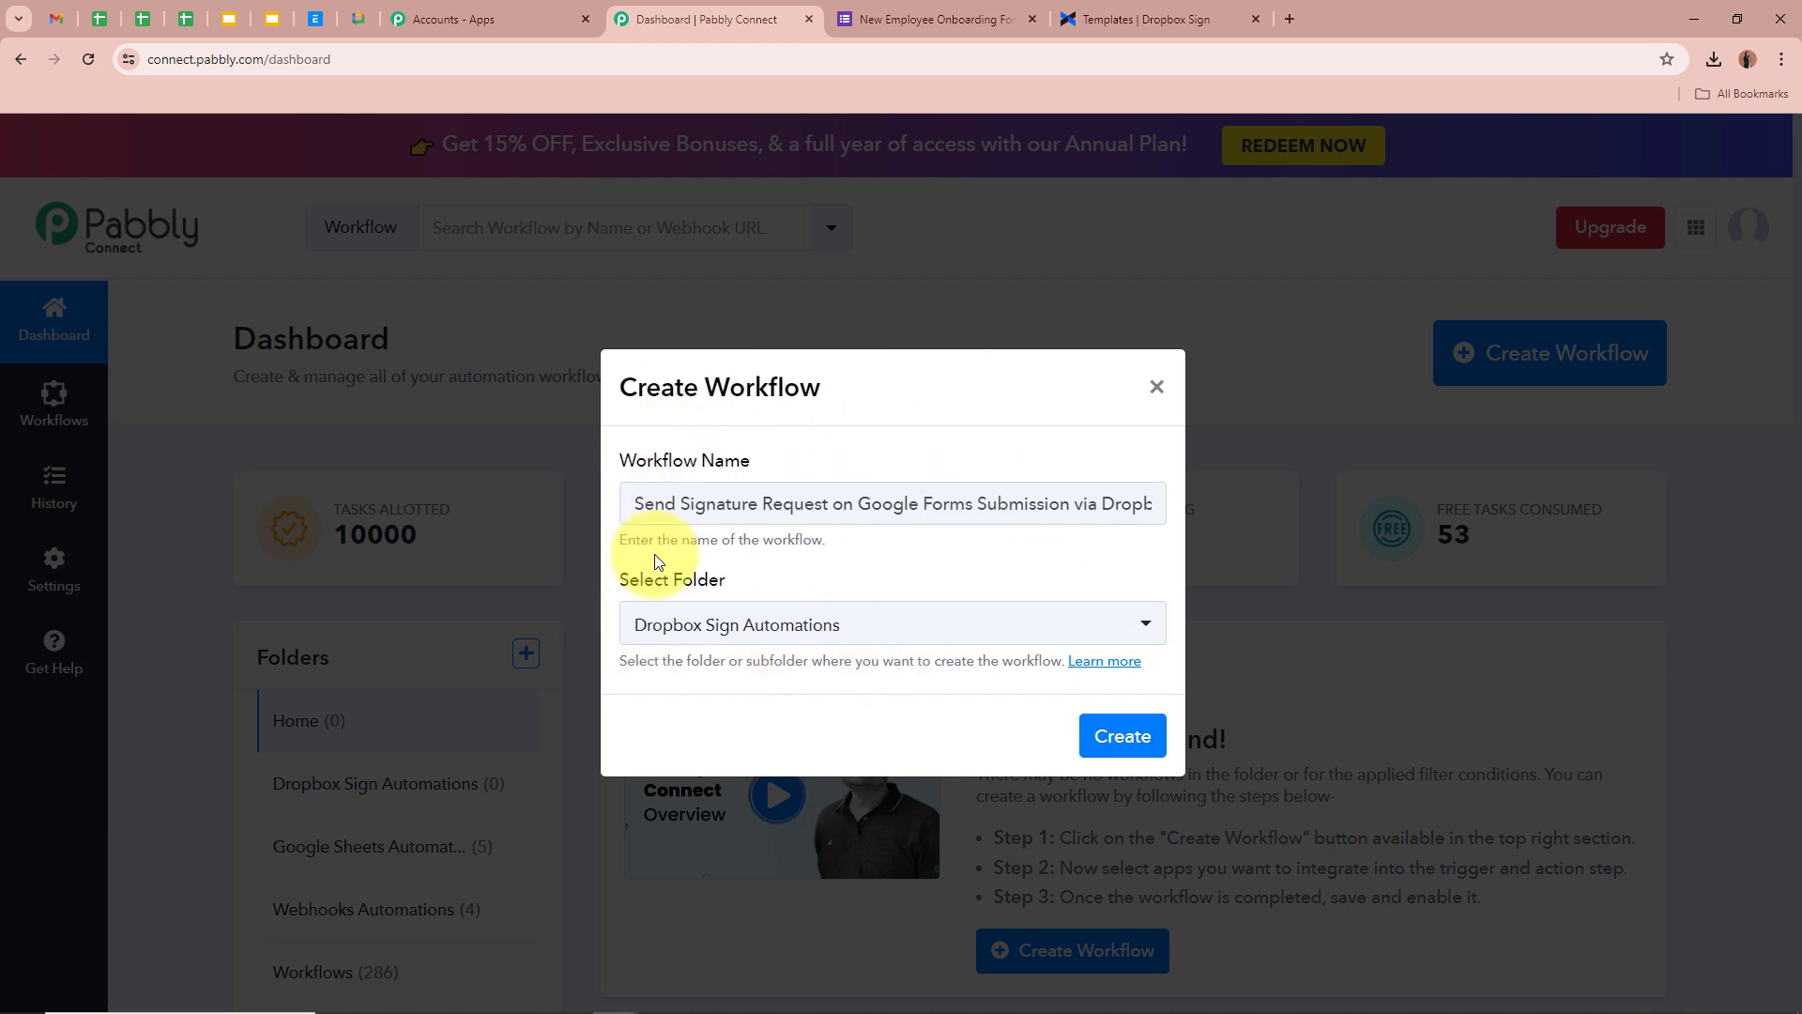
{"action": "left_click", "coordinate": [1131, 741]}
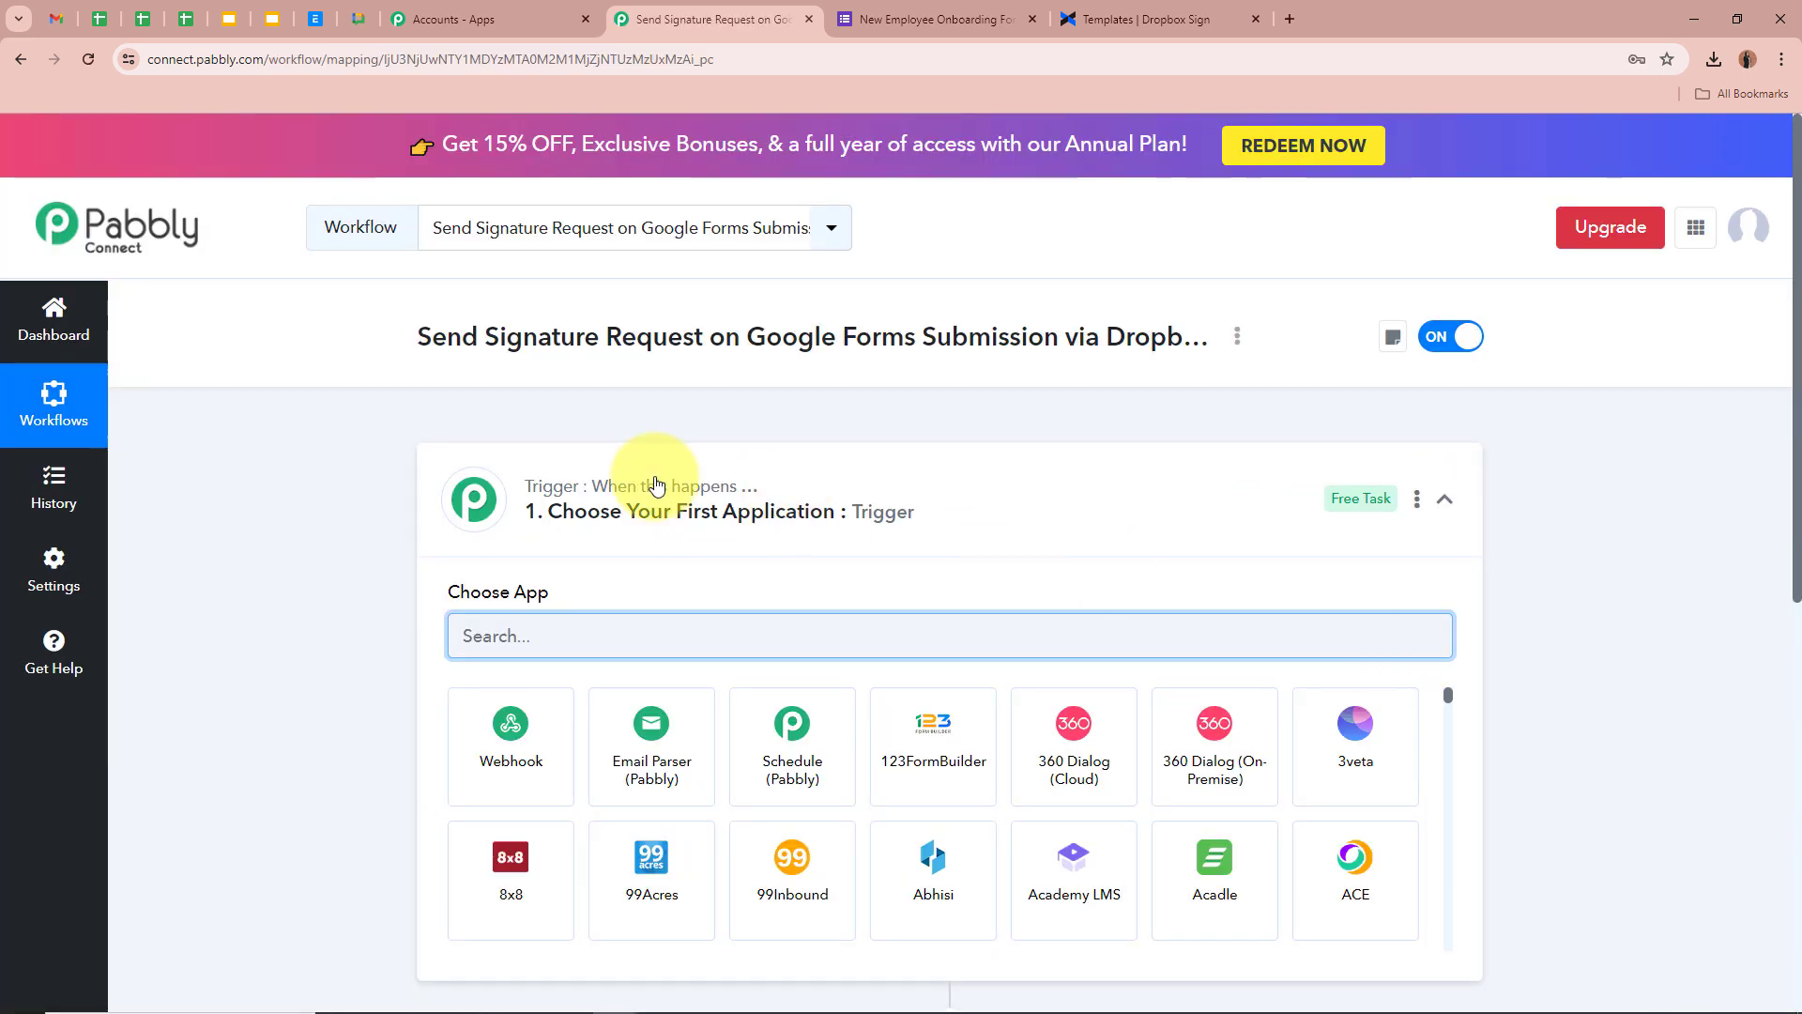
Search 'Goog' and set Google Forms as the trigger app, then view the onboarding form
{"action": "left_click_drag", "start_coordinate": [418, 336], "coordinate": [1156, 333]}
{"action": "left_click", "coordinate": [1185, 544]}
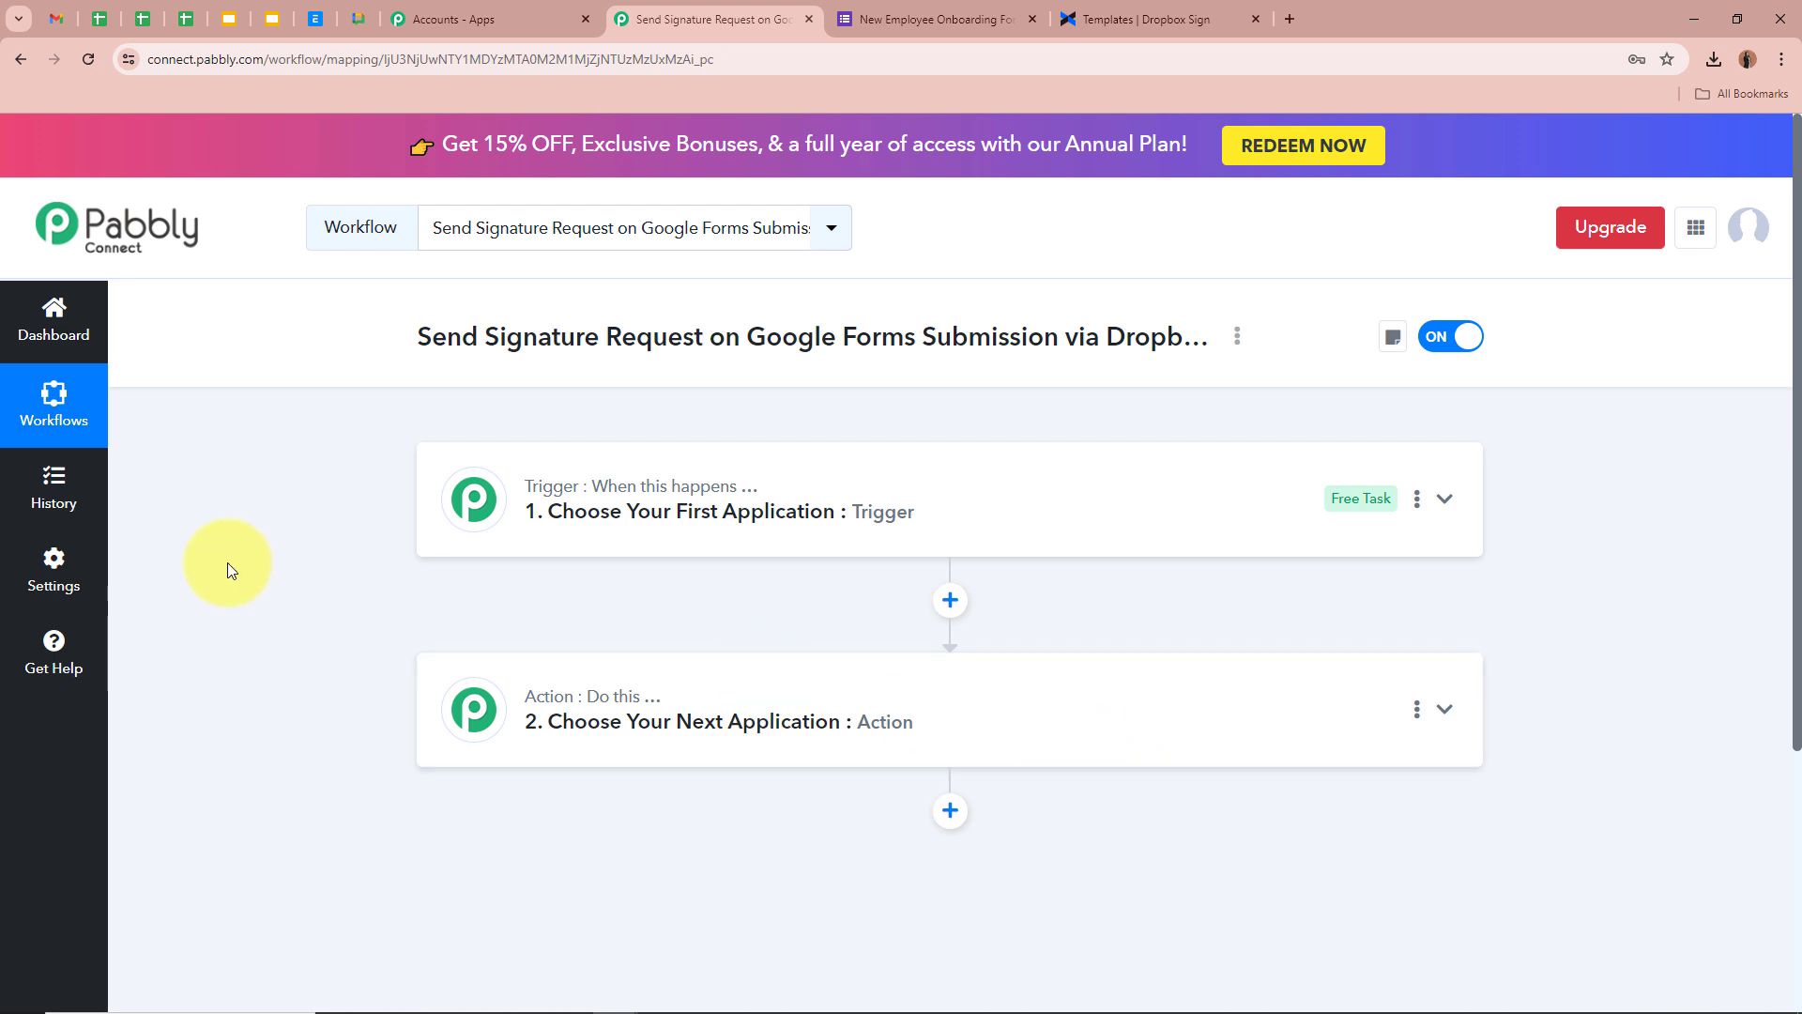
{"action": "left_click", "coordinate": [1443, 499]}
{"action": "left_click", "coordinate": [734, 638]}
{"action": "type", "text": "Goog"}
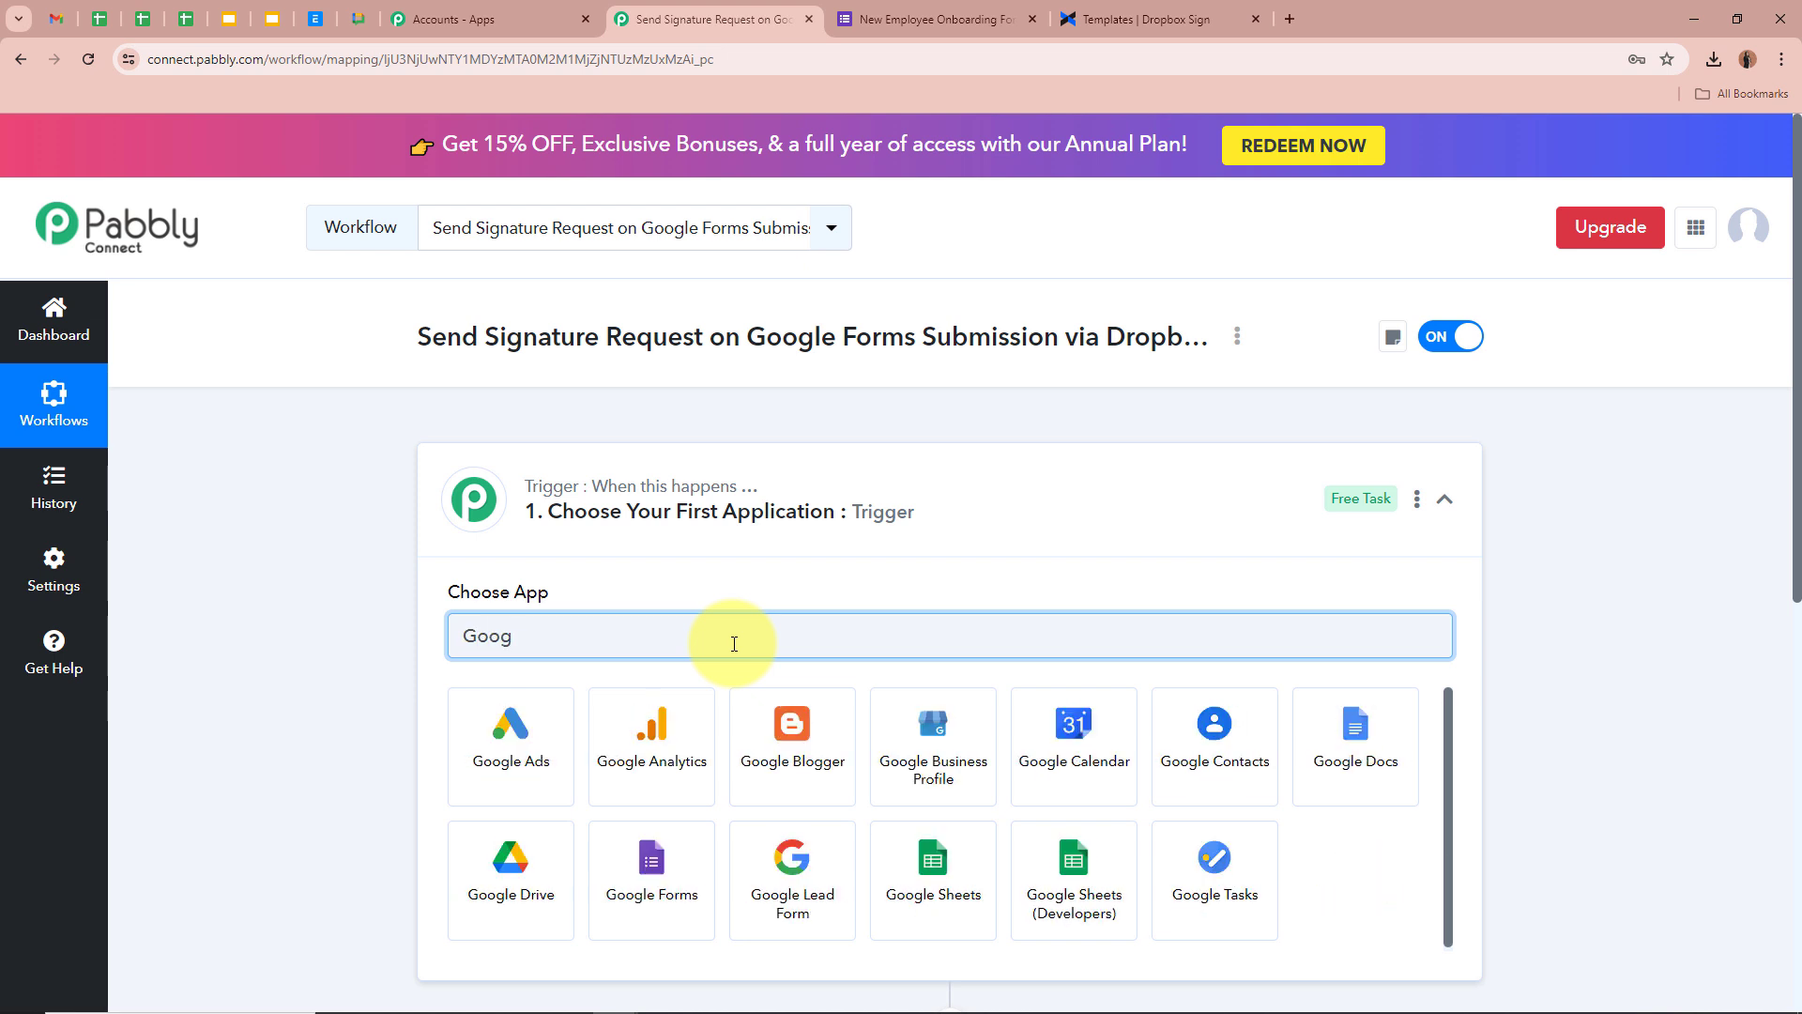
{"action": "left_click", "coordinate": [646, 866]}
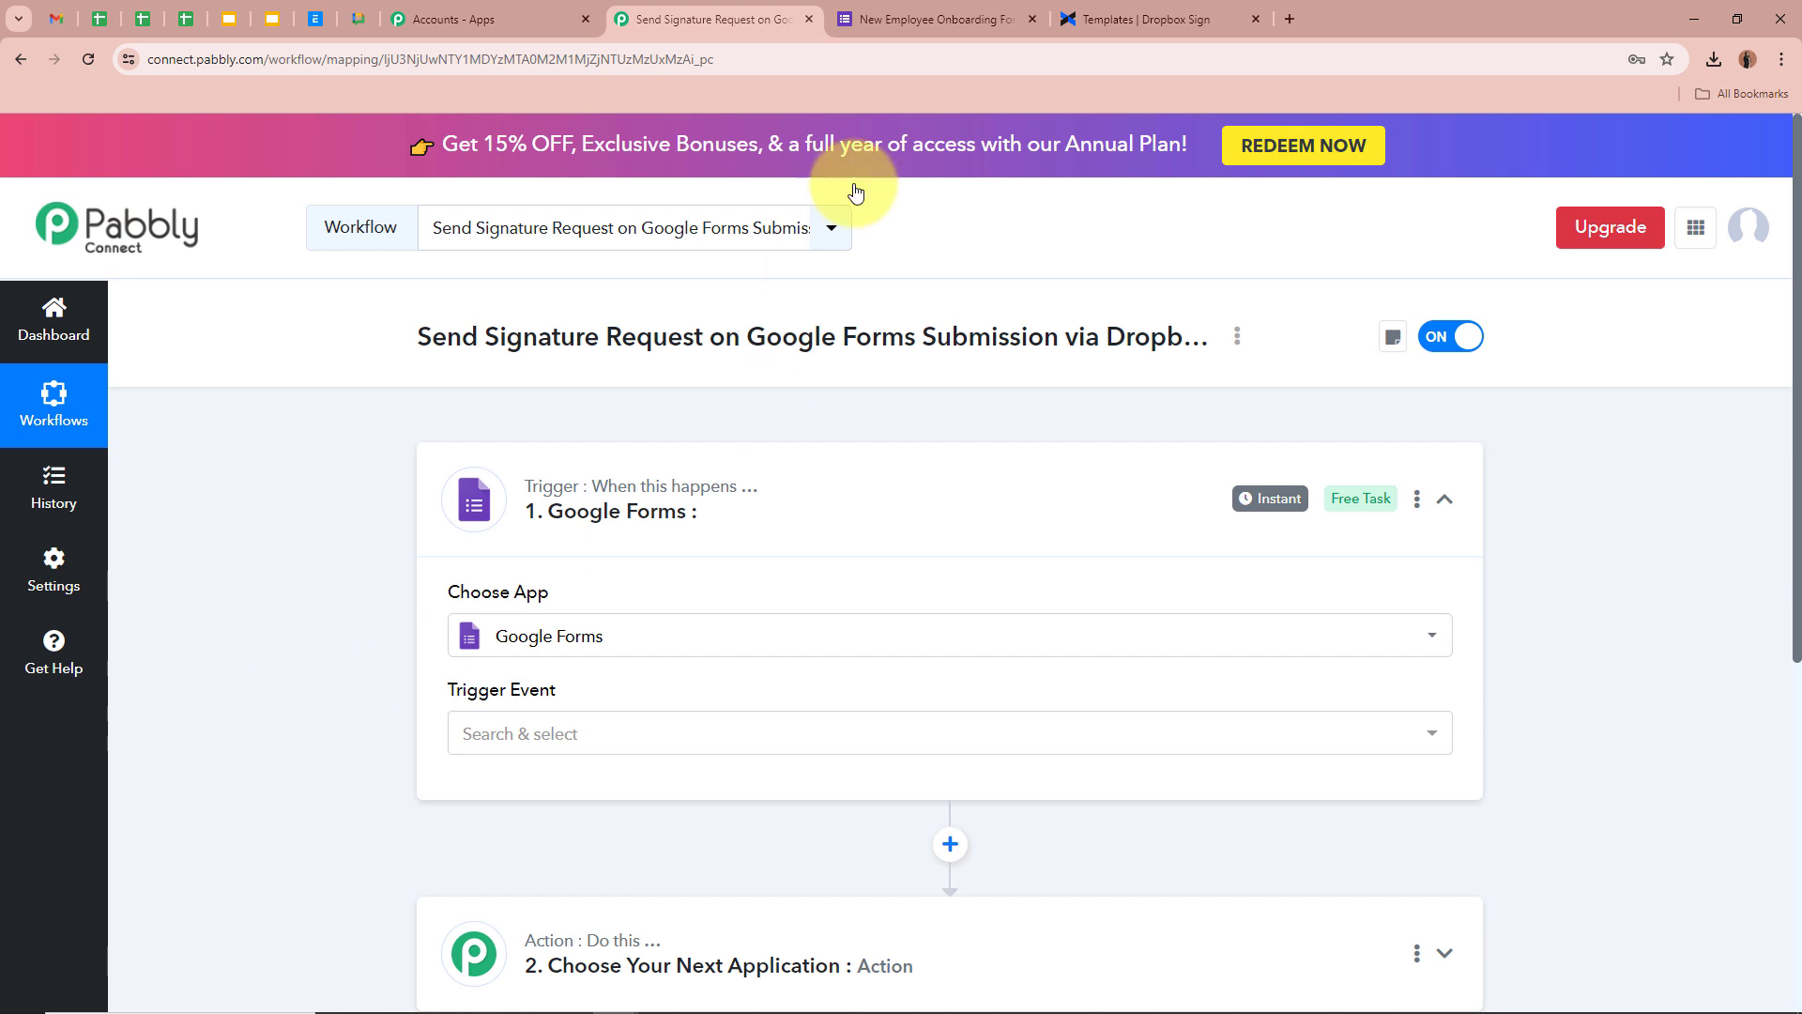
{"action": "left_click", "coordinate": [937, 19]}
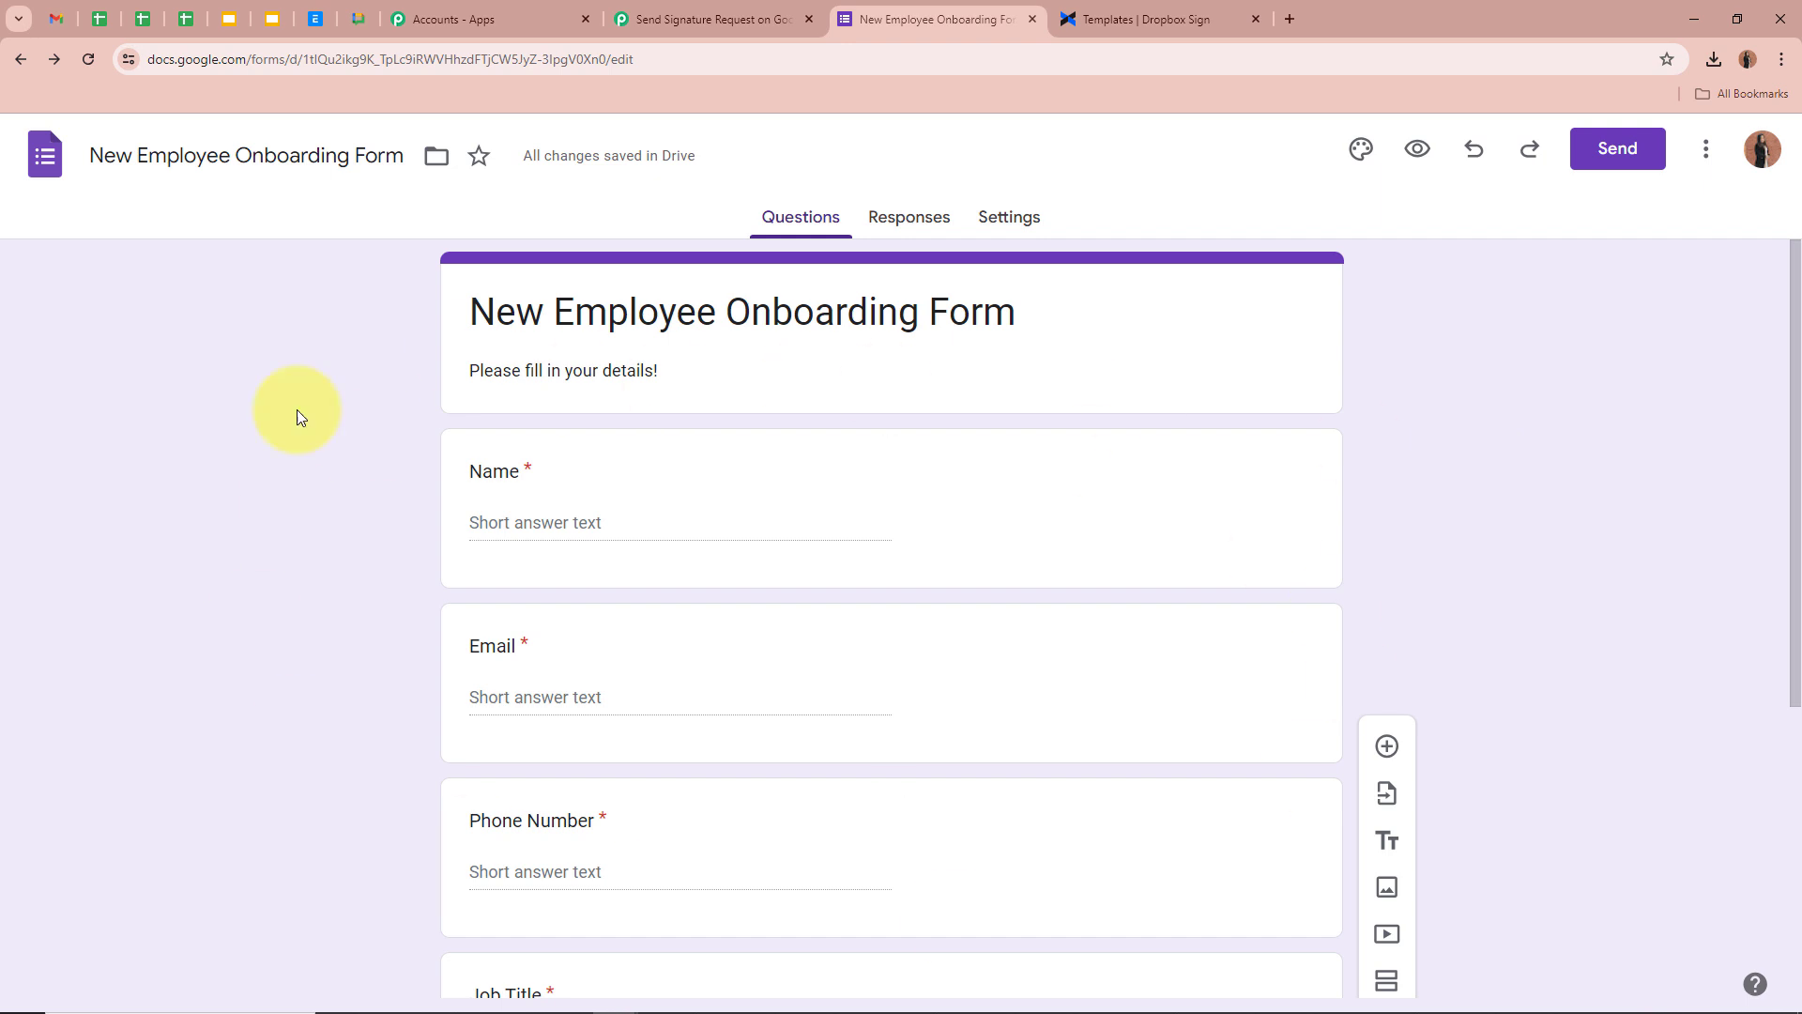
Scroll through the onboarding form's questions down to Date of Joining and back
{"action": "scroll", "coordinate": [255, 599], "scroll_direction": "down", "scroll_amount": 4}
{"action": "scroll", "coordinate": [255, 599], "scroll_direction": "up", "scroll_amount": 4}
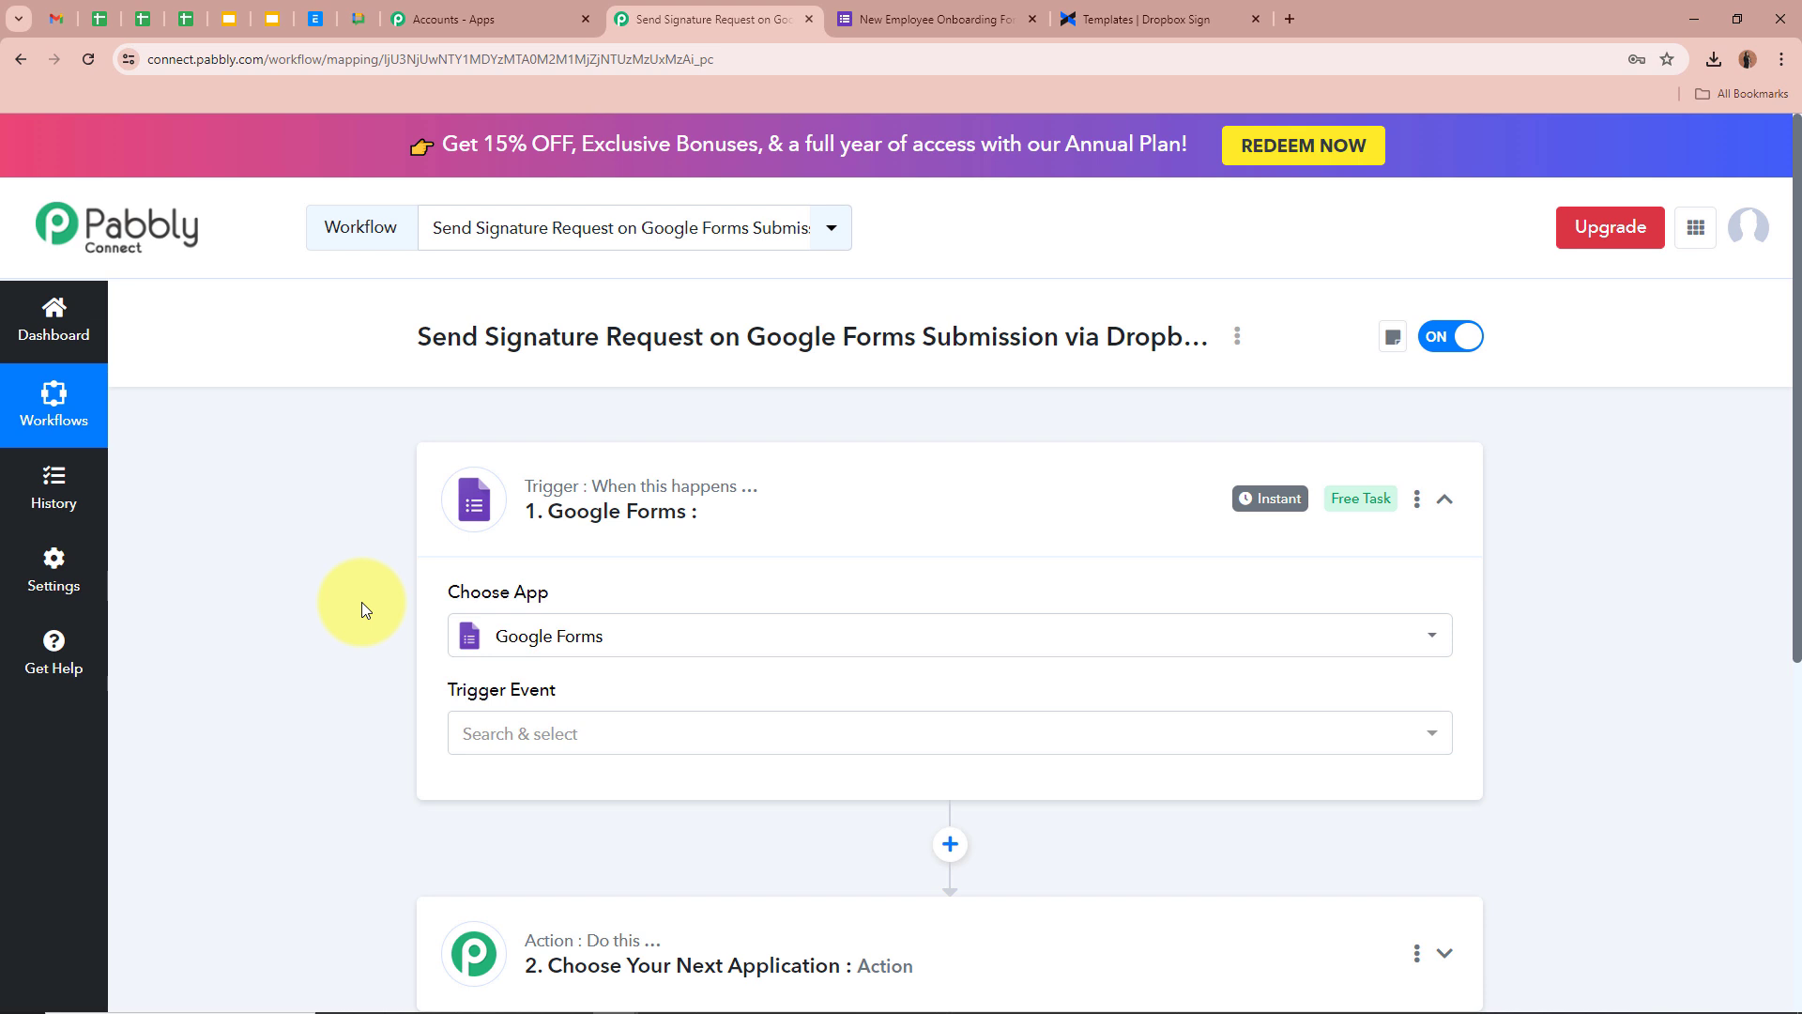
Set the trigger event to New Response Received
{"action": "left_click", "coordinate": [575, 736]}
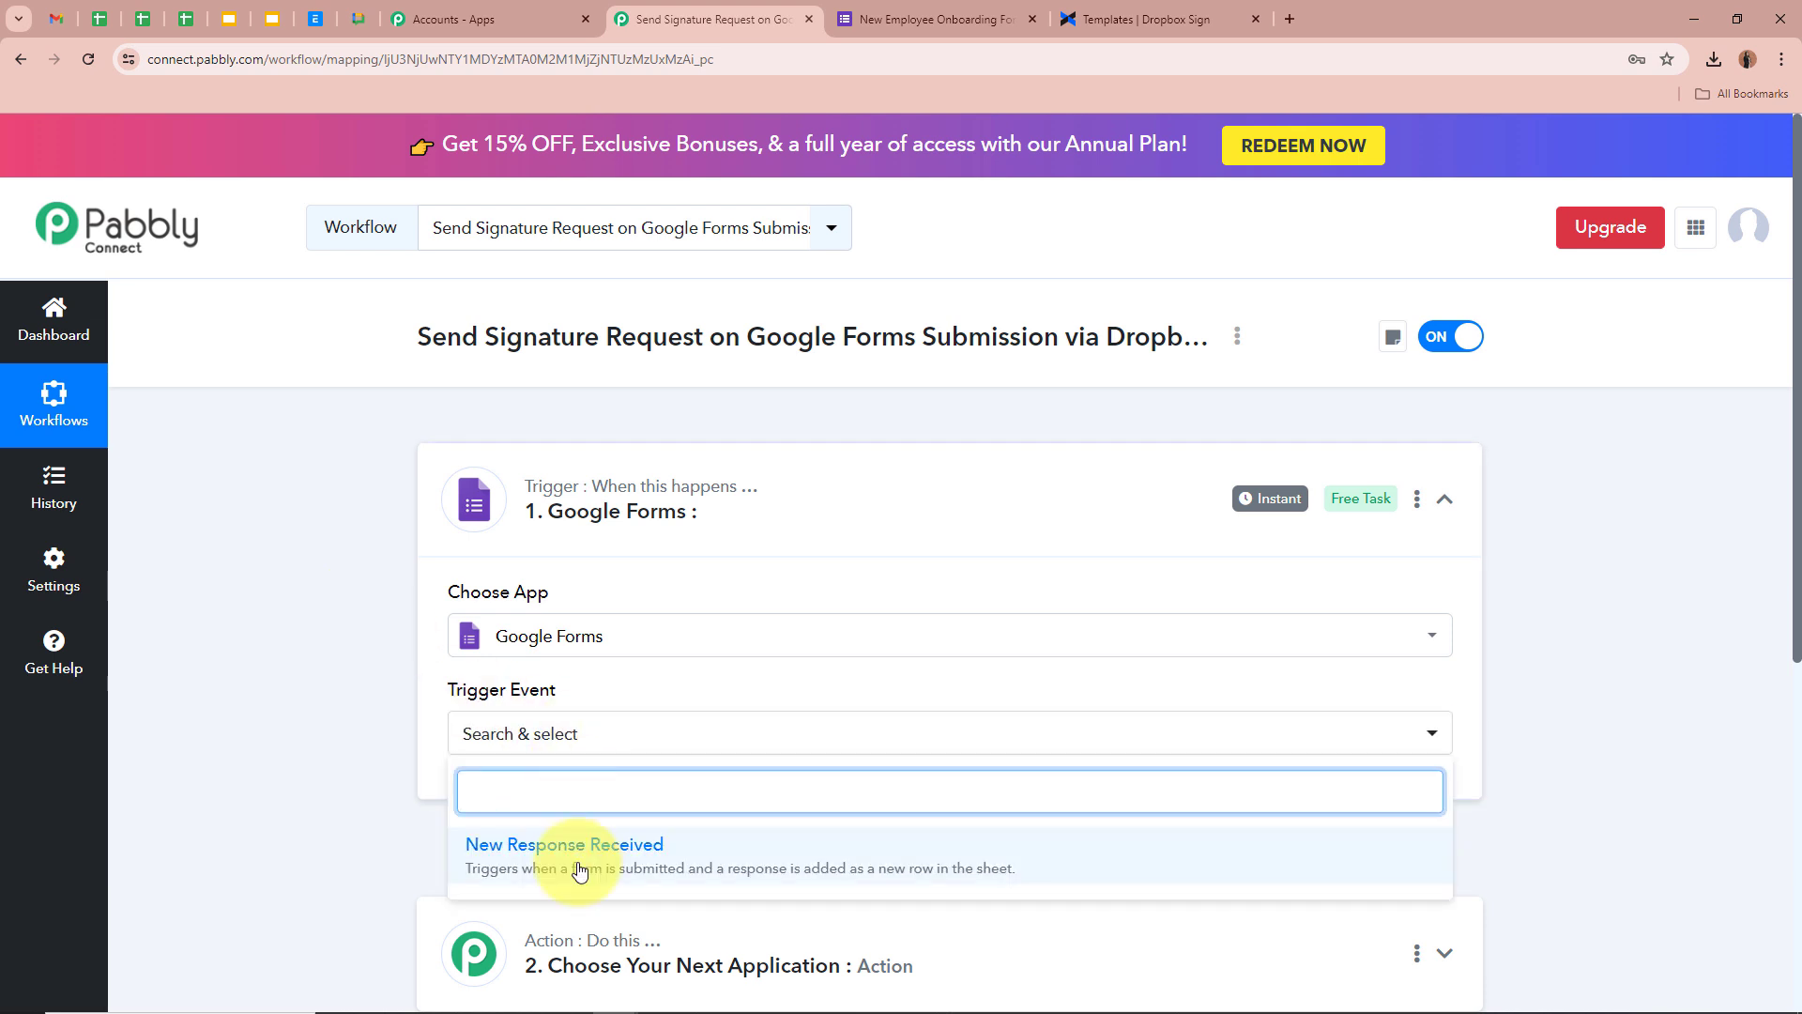
{"action": "left_click", "coordinate": [576, 860]}
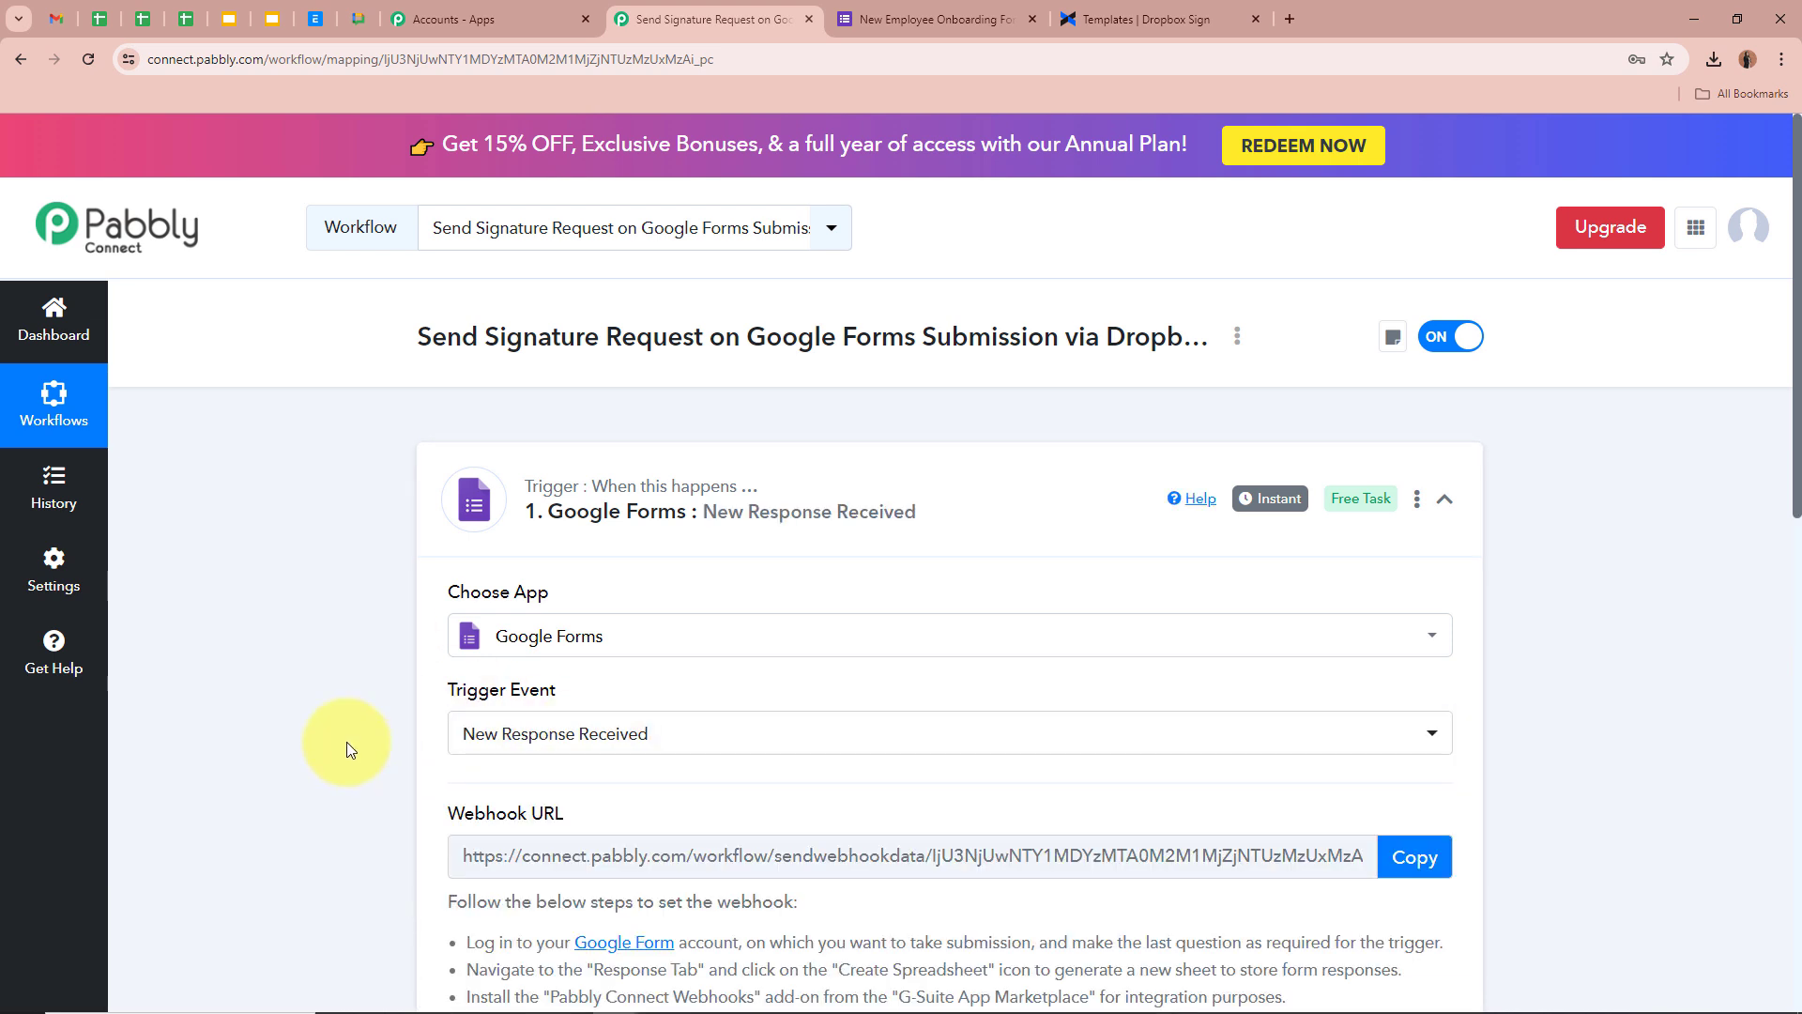
{"action": "left_click", "coordinate": [939, 18]}
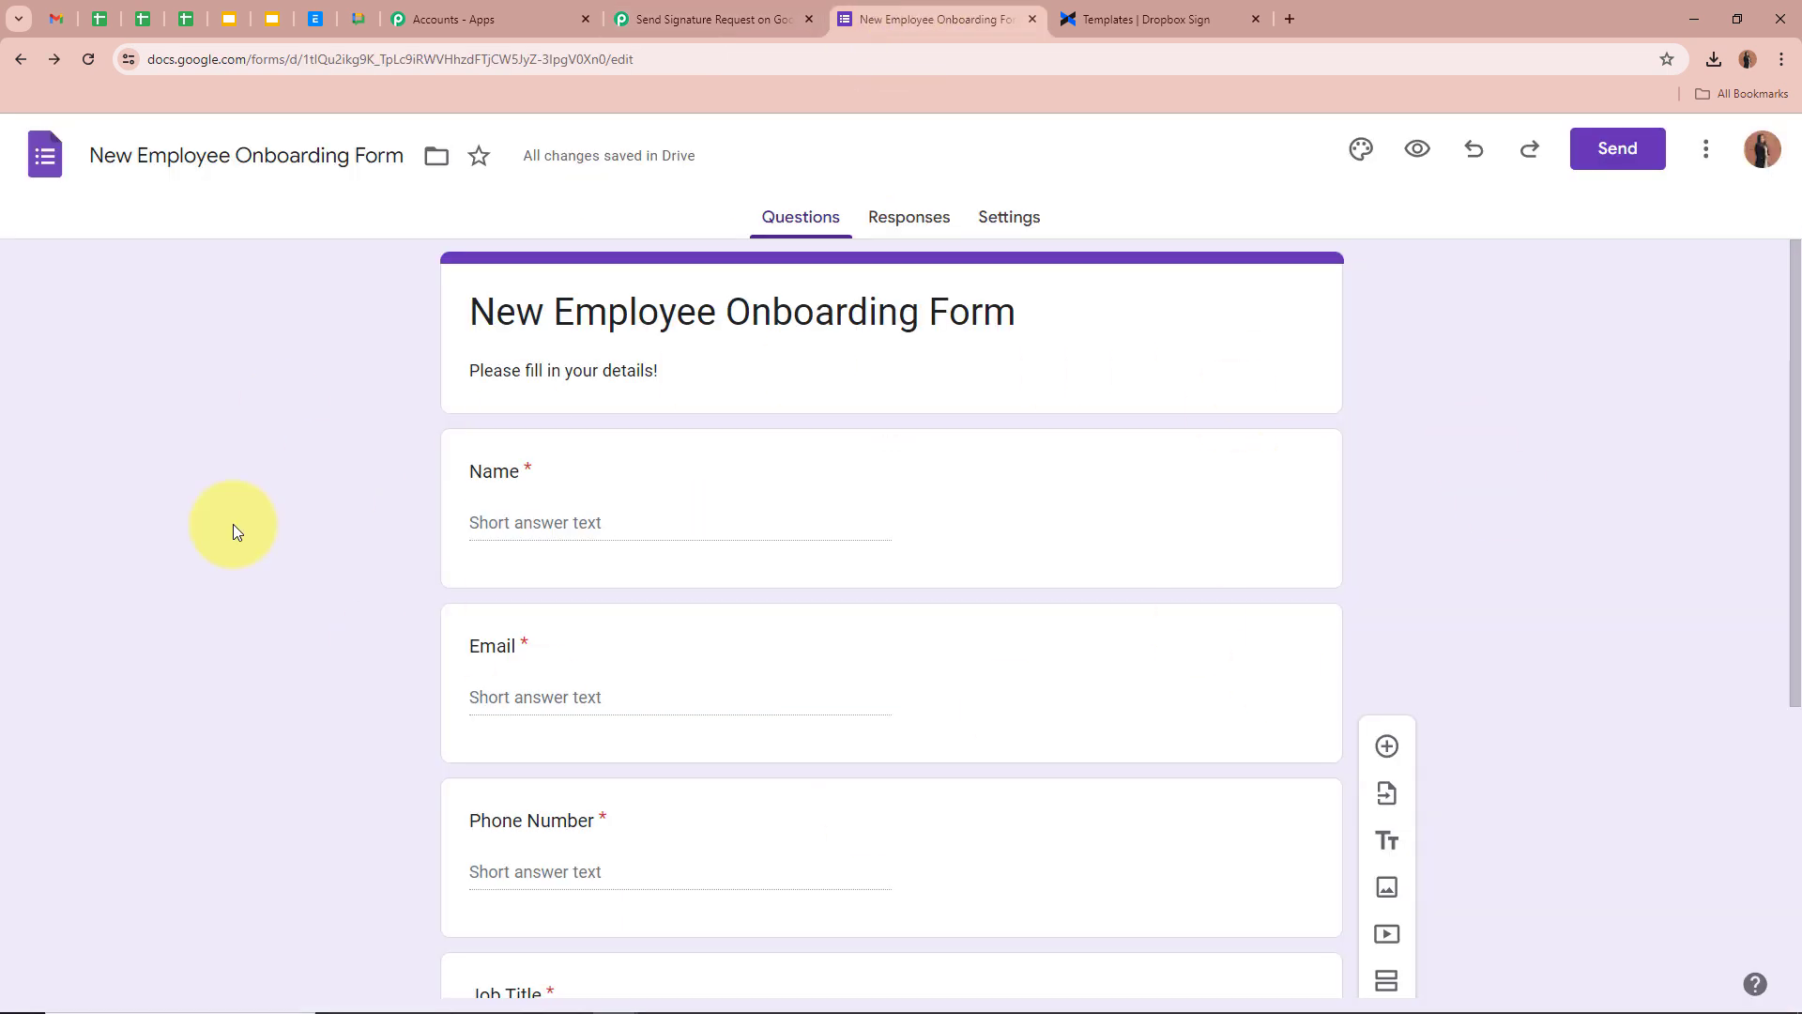
{"action": "left_click", "coordinate": [664, 17]}
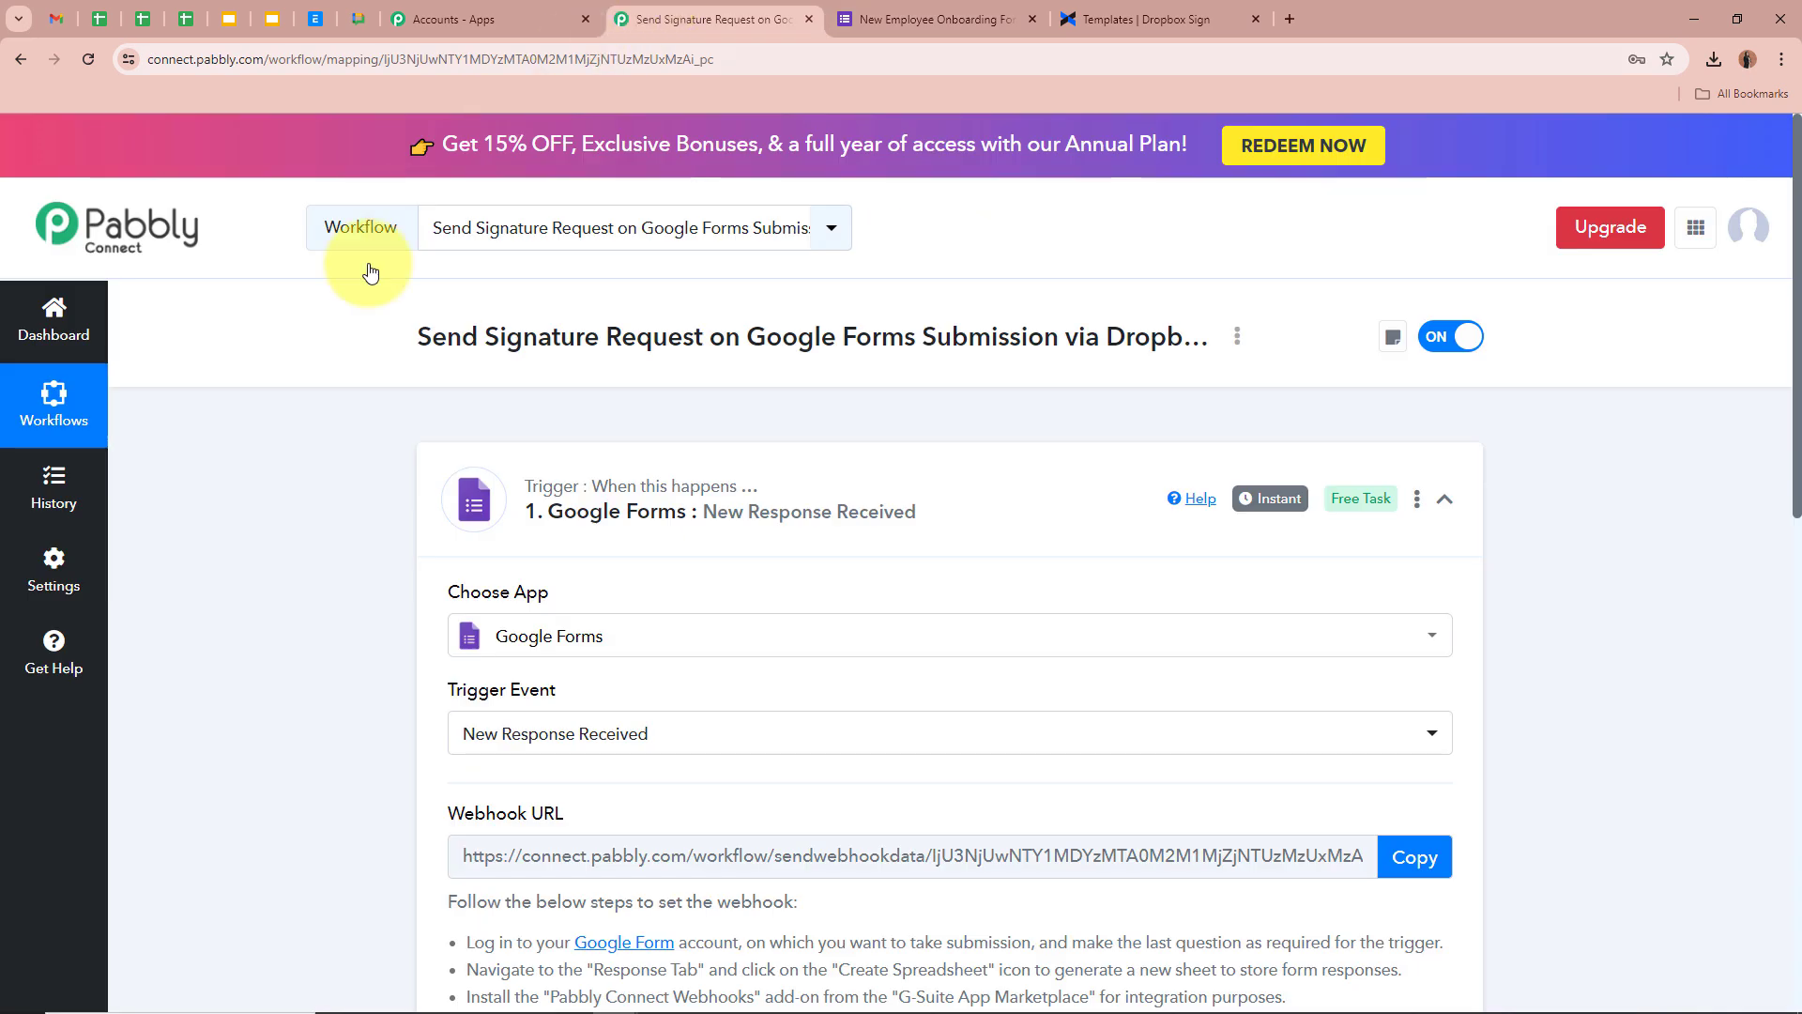
Copy the trigger's webhook URL so it starts waiting for a webhook response
{"action": "scroll", "coordinate": [291, 465], "scroll_direction": "down", "scroll_amount": 1}
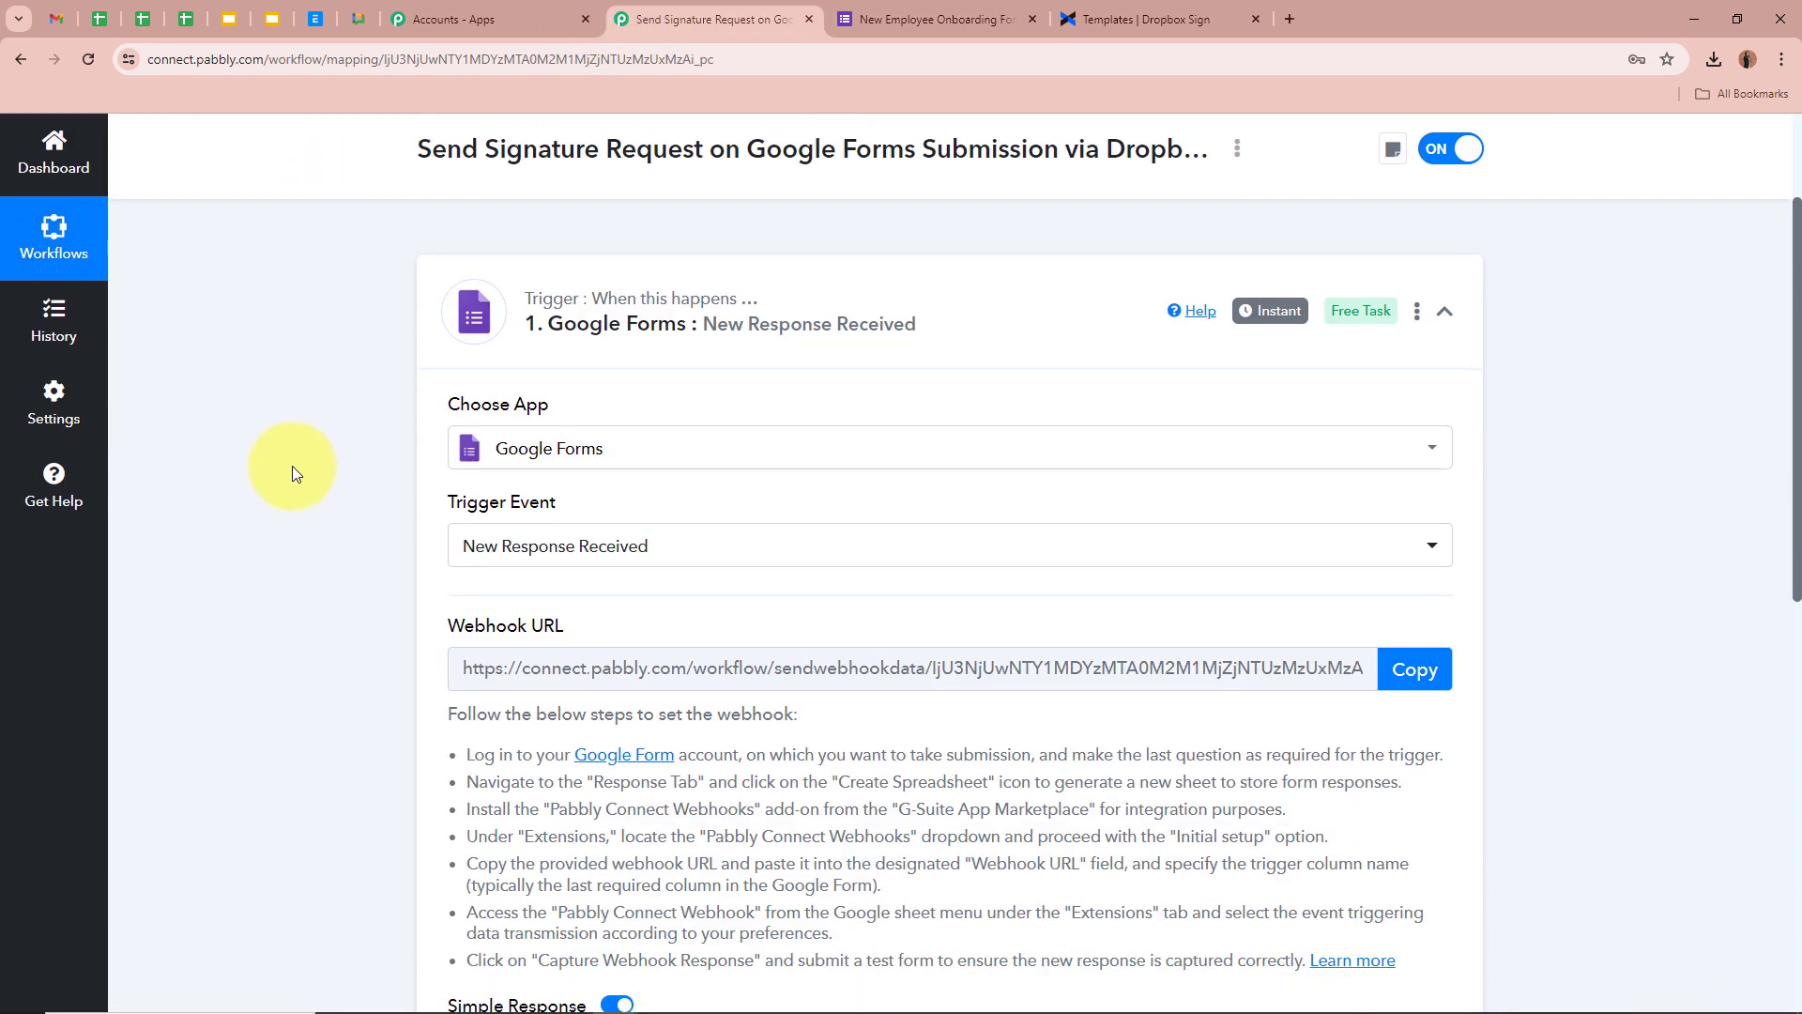
{"action": "scroll", "coordinate": [322, 540], "scroll_direction": "down", "scroll_amount": 3}
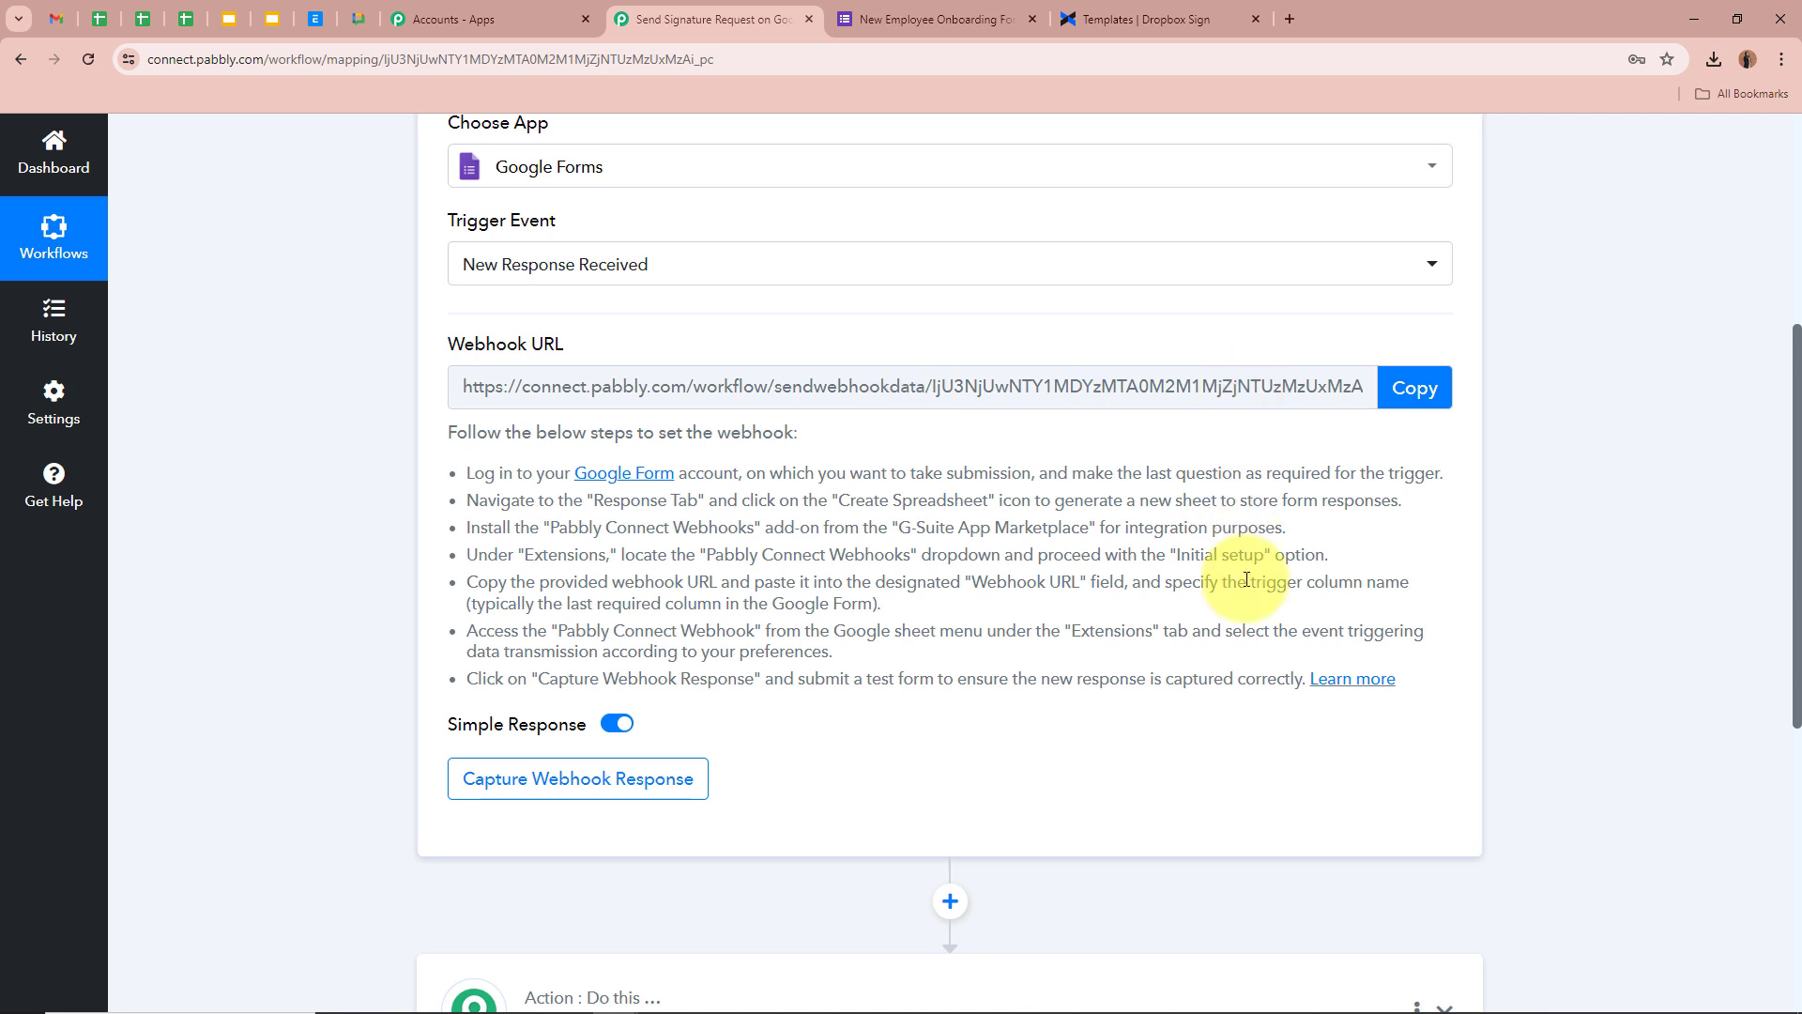
{"action": "left_click", "coordinate": [1415, 387]}
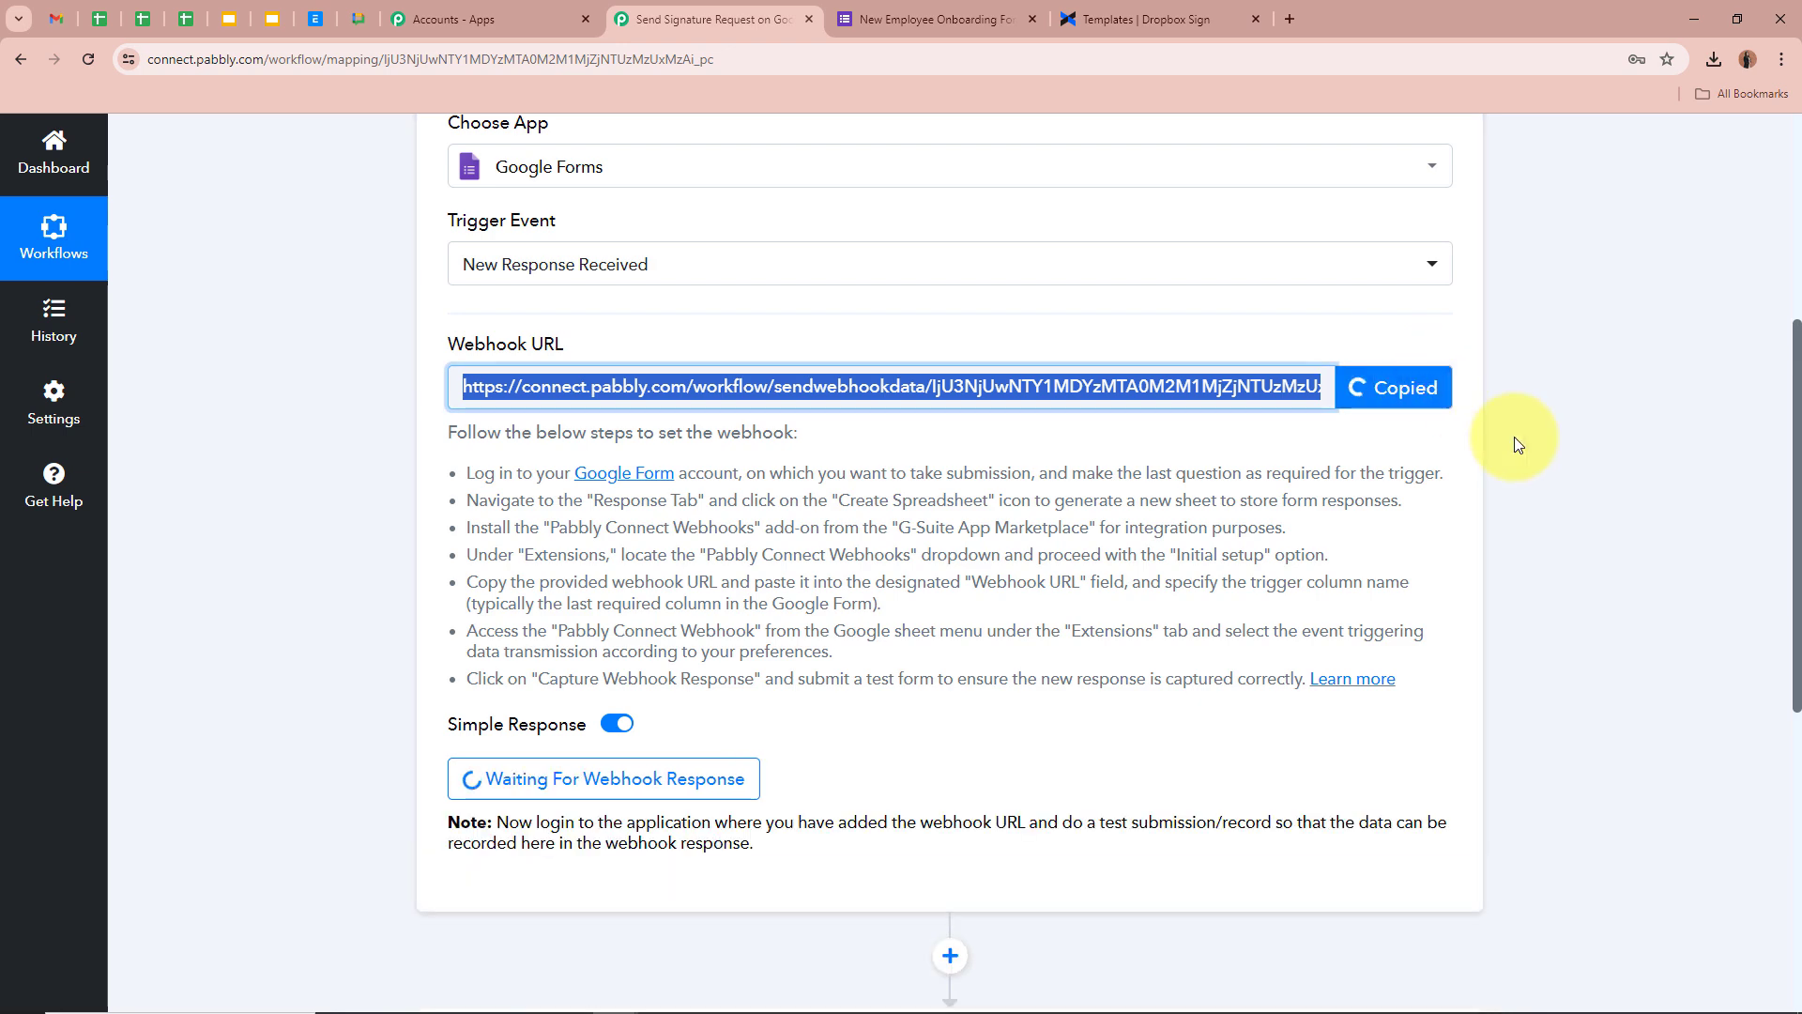
{"action": "left_click_drag", "start_coordinate": [457, 431], "coordinate": [1207, 660]}
{"action": "left_click", "coordinate": [1455, 583]}
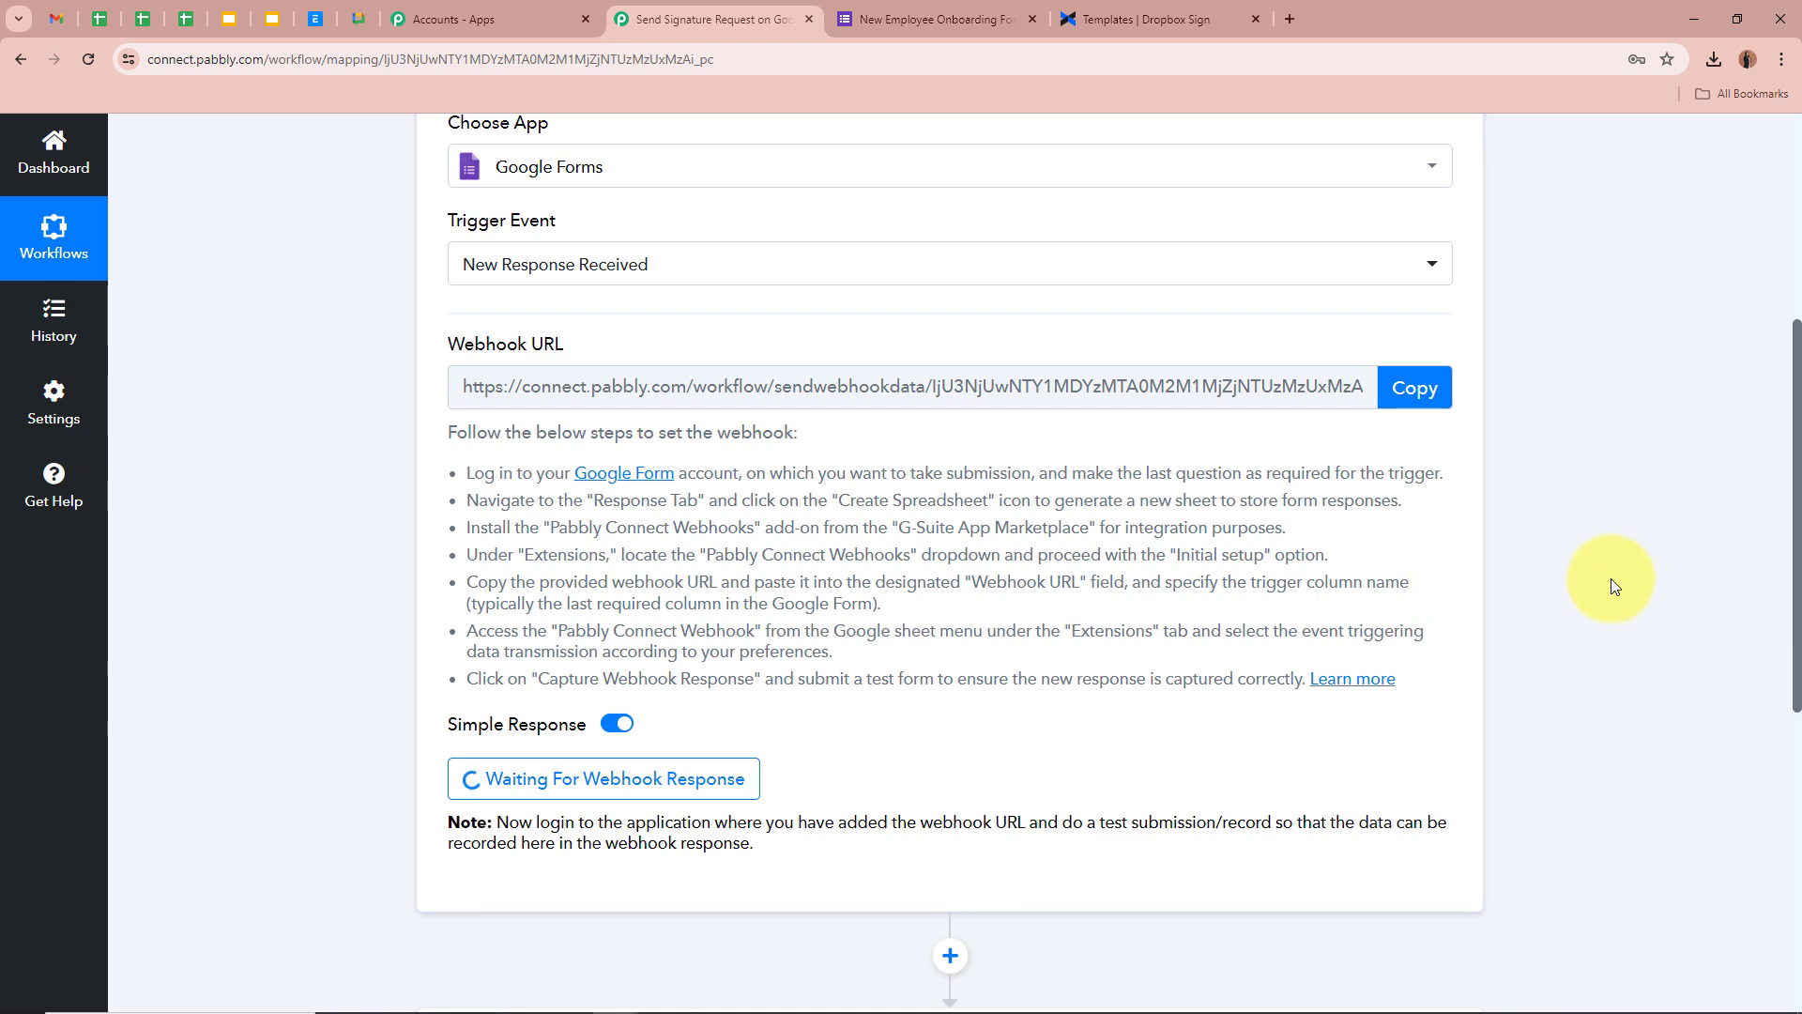
{"action": "scroll", "coordinate": [1610, 578], "scroll_direction": "up", "scroll_amount": 5}
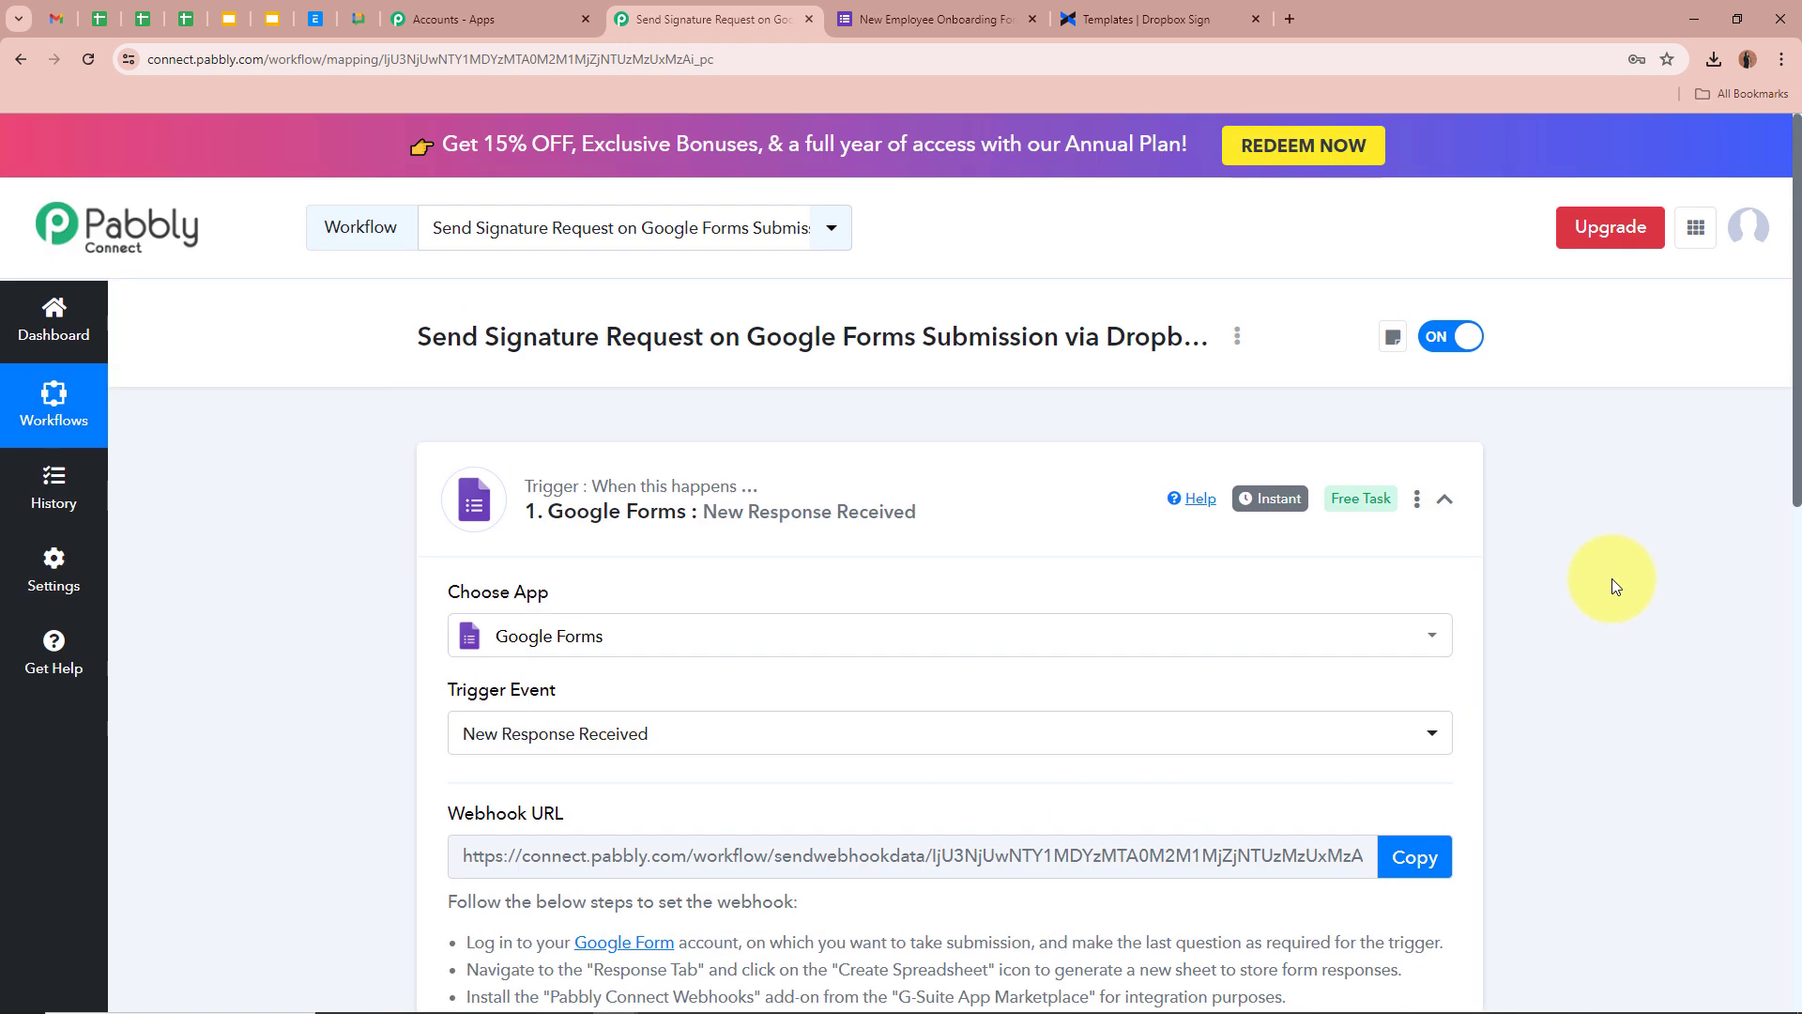
{"action": "left_click", "coordinate": [972, 19]}
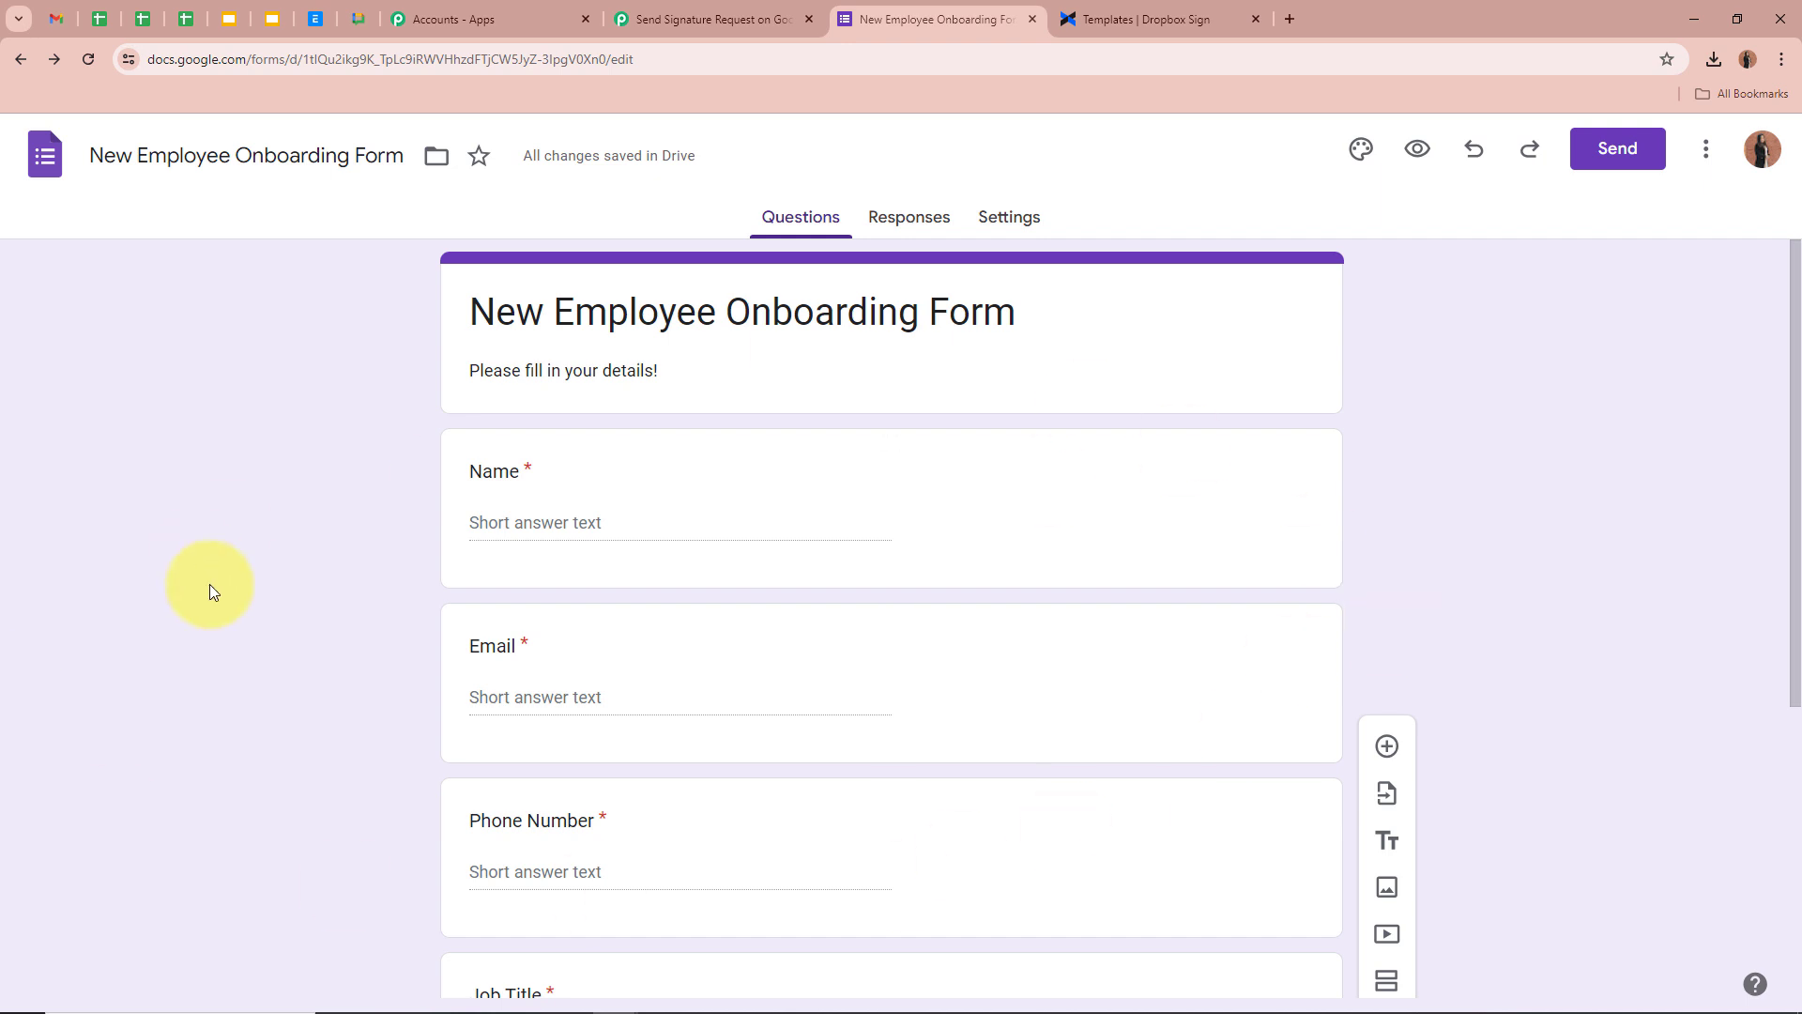
Link the form's responses to Sheets by creating a new spreadsheet
{"action": "scroll", "coordinate": [214, 588], "scroll_direction": "down", "scroll_amount": 3}
{"action": "scroll", "coordinate": [213, 588], "scroll_direction": "up", "scroll_amount": 4}
{"action": "left_click", "coordinate": [927, 236]}
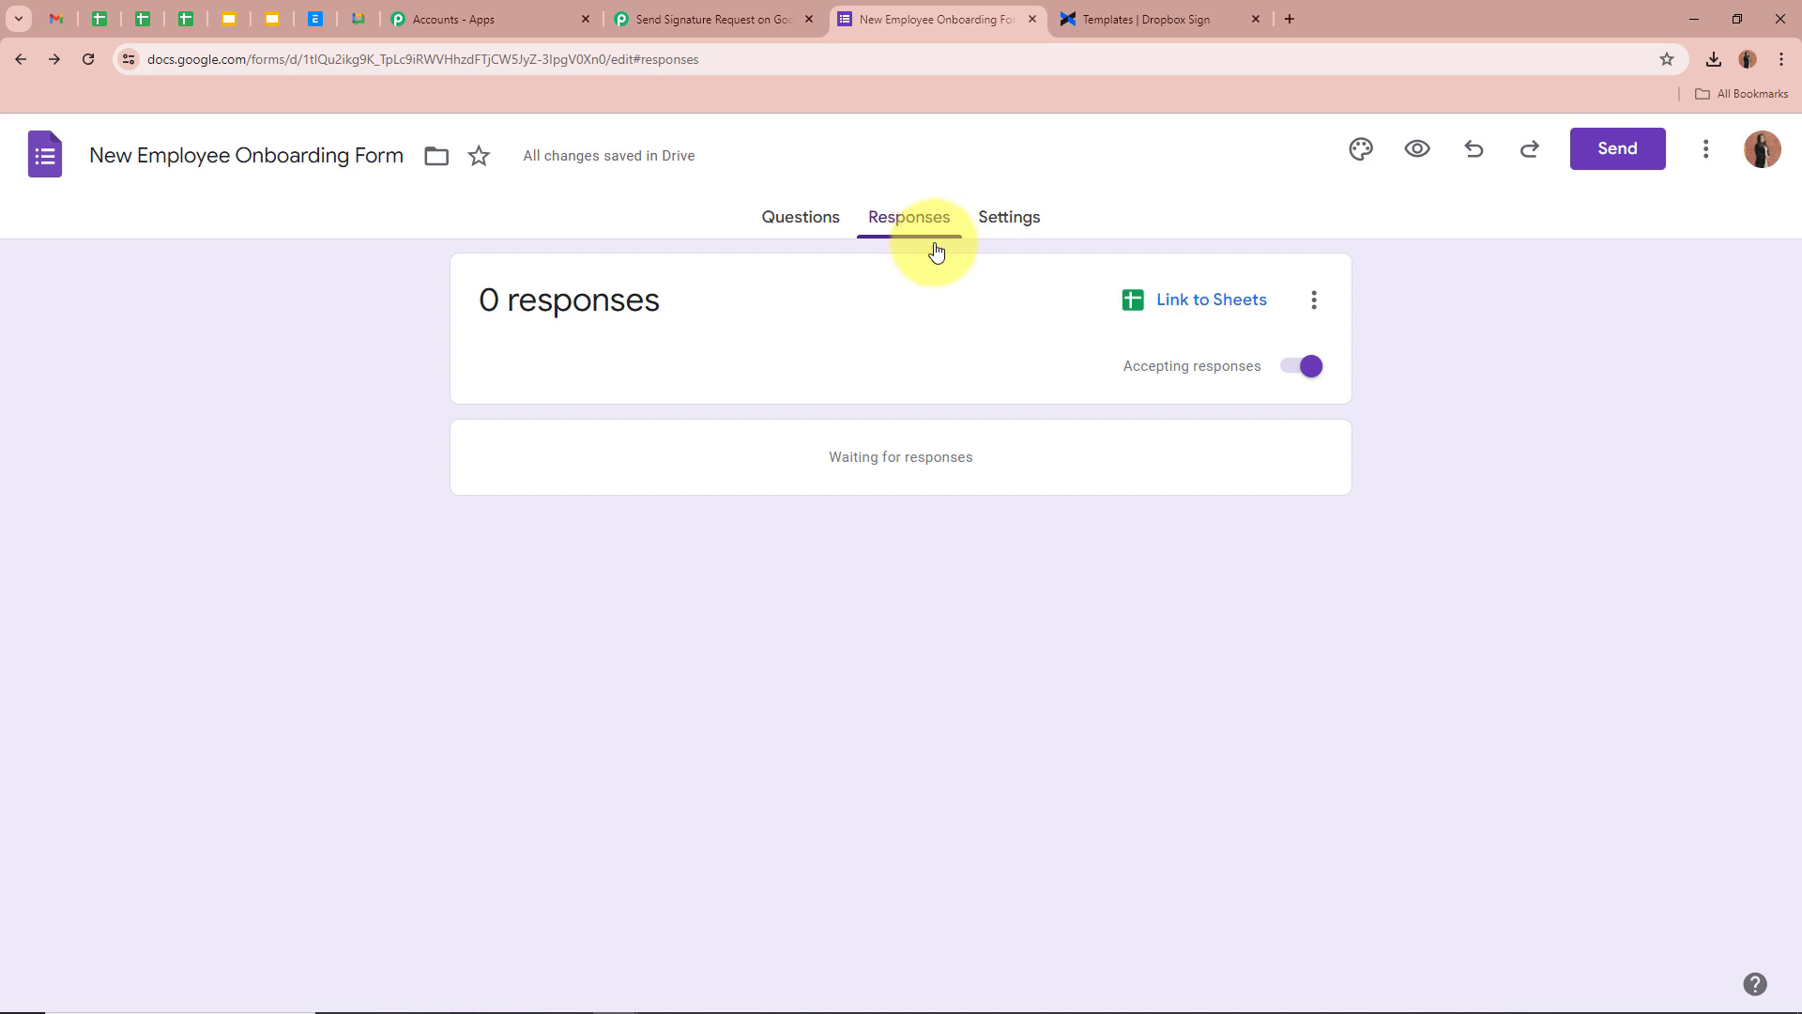
{"action": "left_click", "coordinate": [1211, 301]}
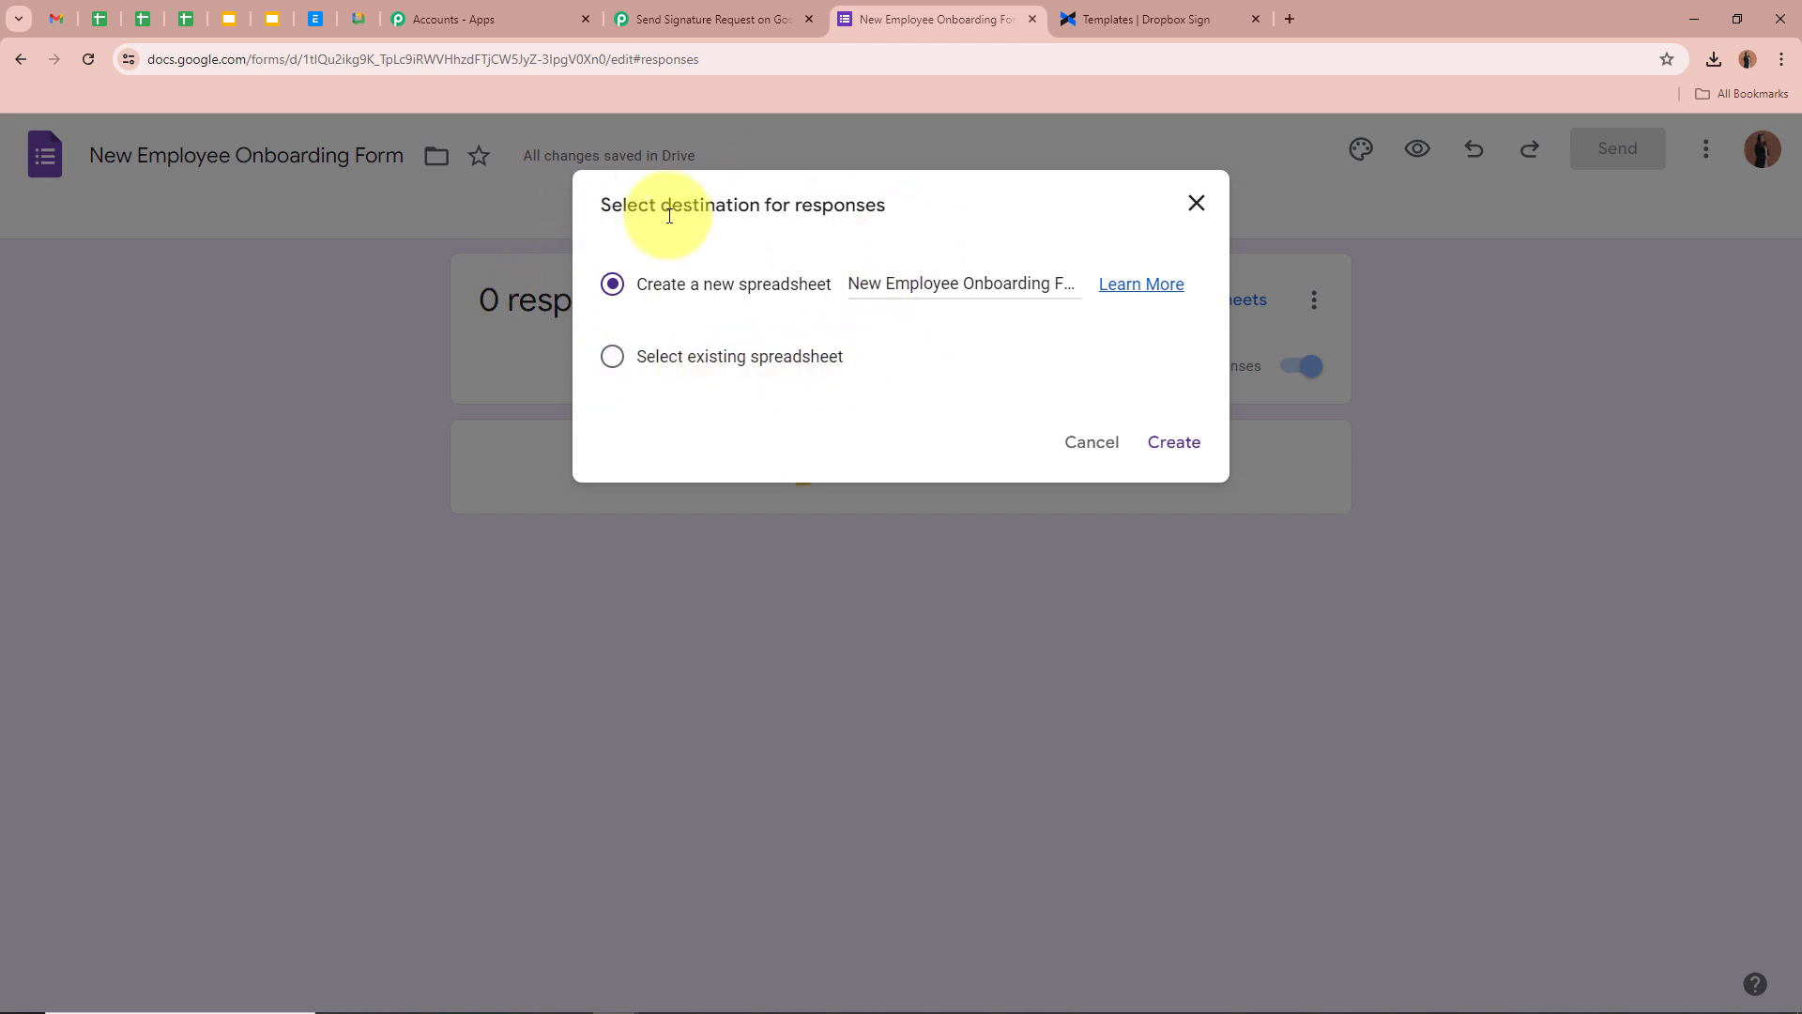
{"action": "left_click", "coordinate": [1184, 443]}
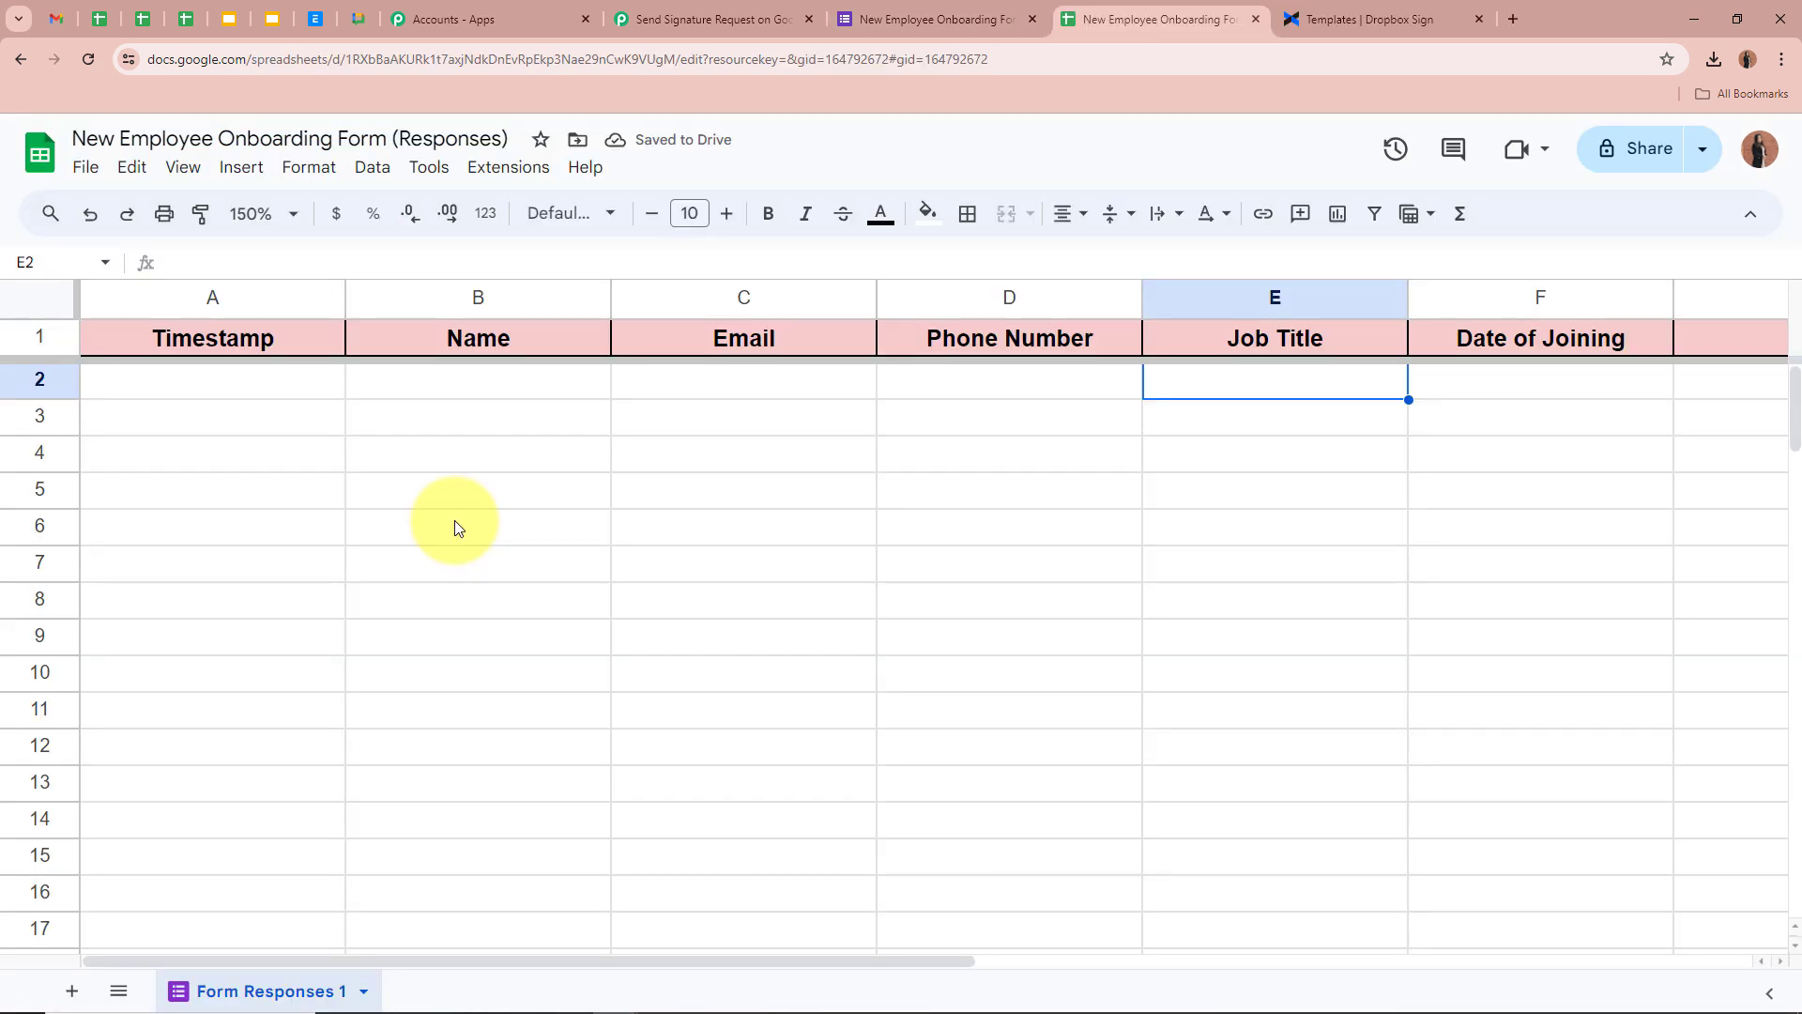
{"action": "left_click", "coordinate": [457, 527]}
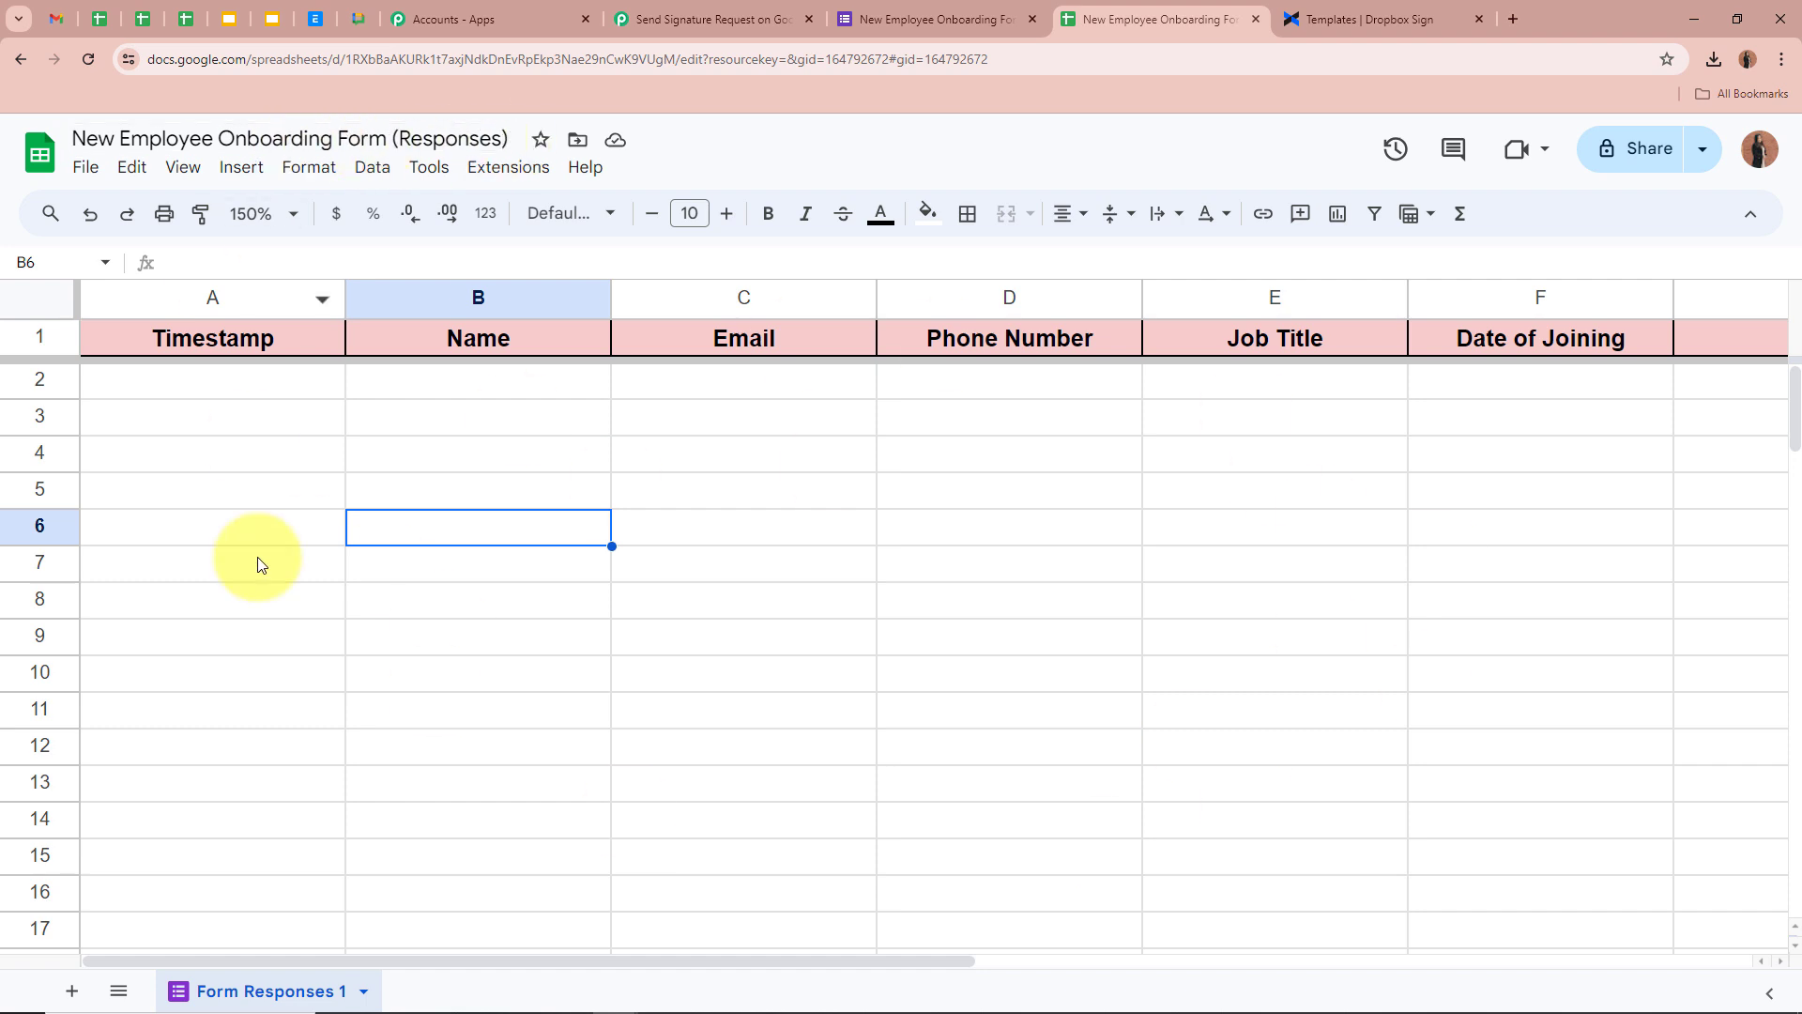
Revisit the form's questions, then switch to the Form Responses spreadsheet
{"action": "left_click", "coordinate": [981, 19]}
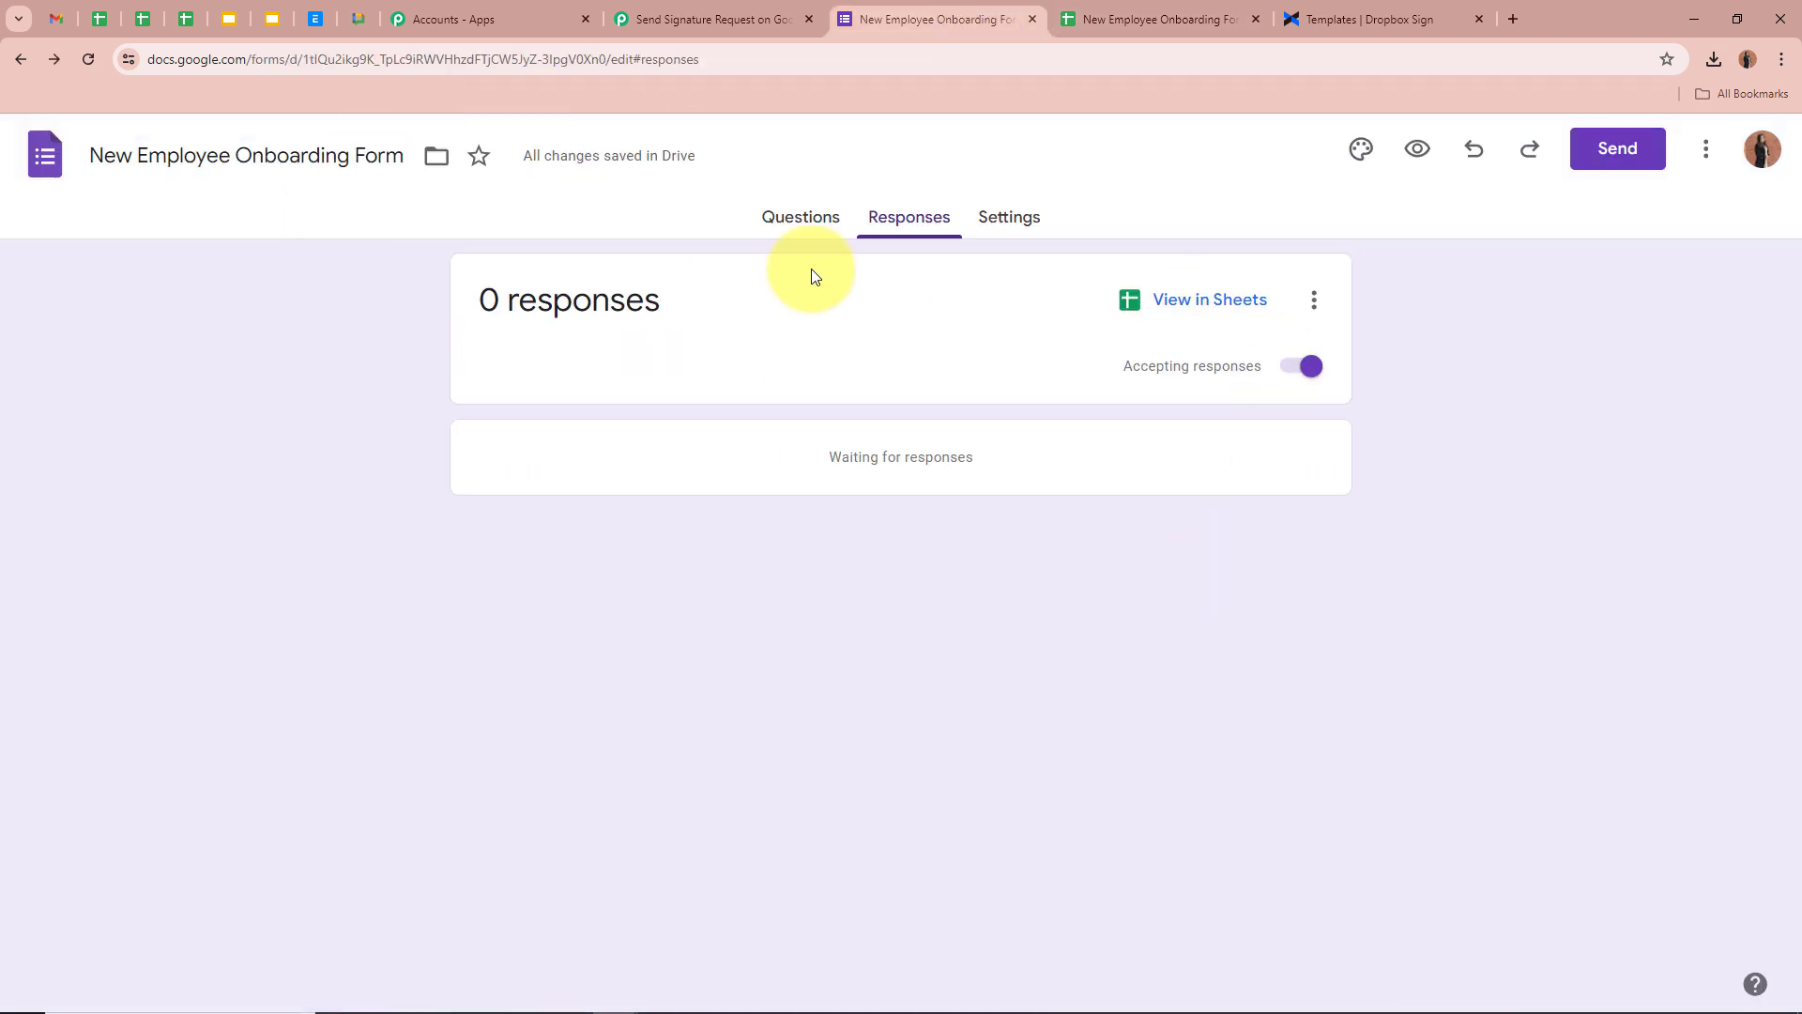
{"action": "left_click", "coordinate": [803, 223]}
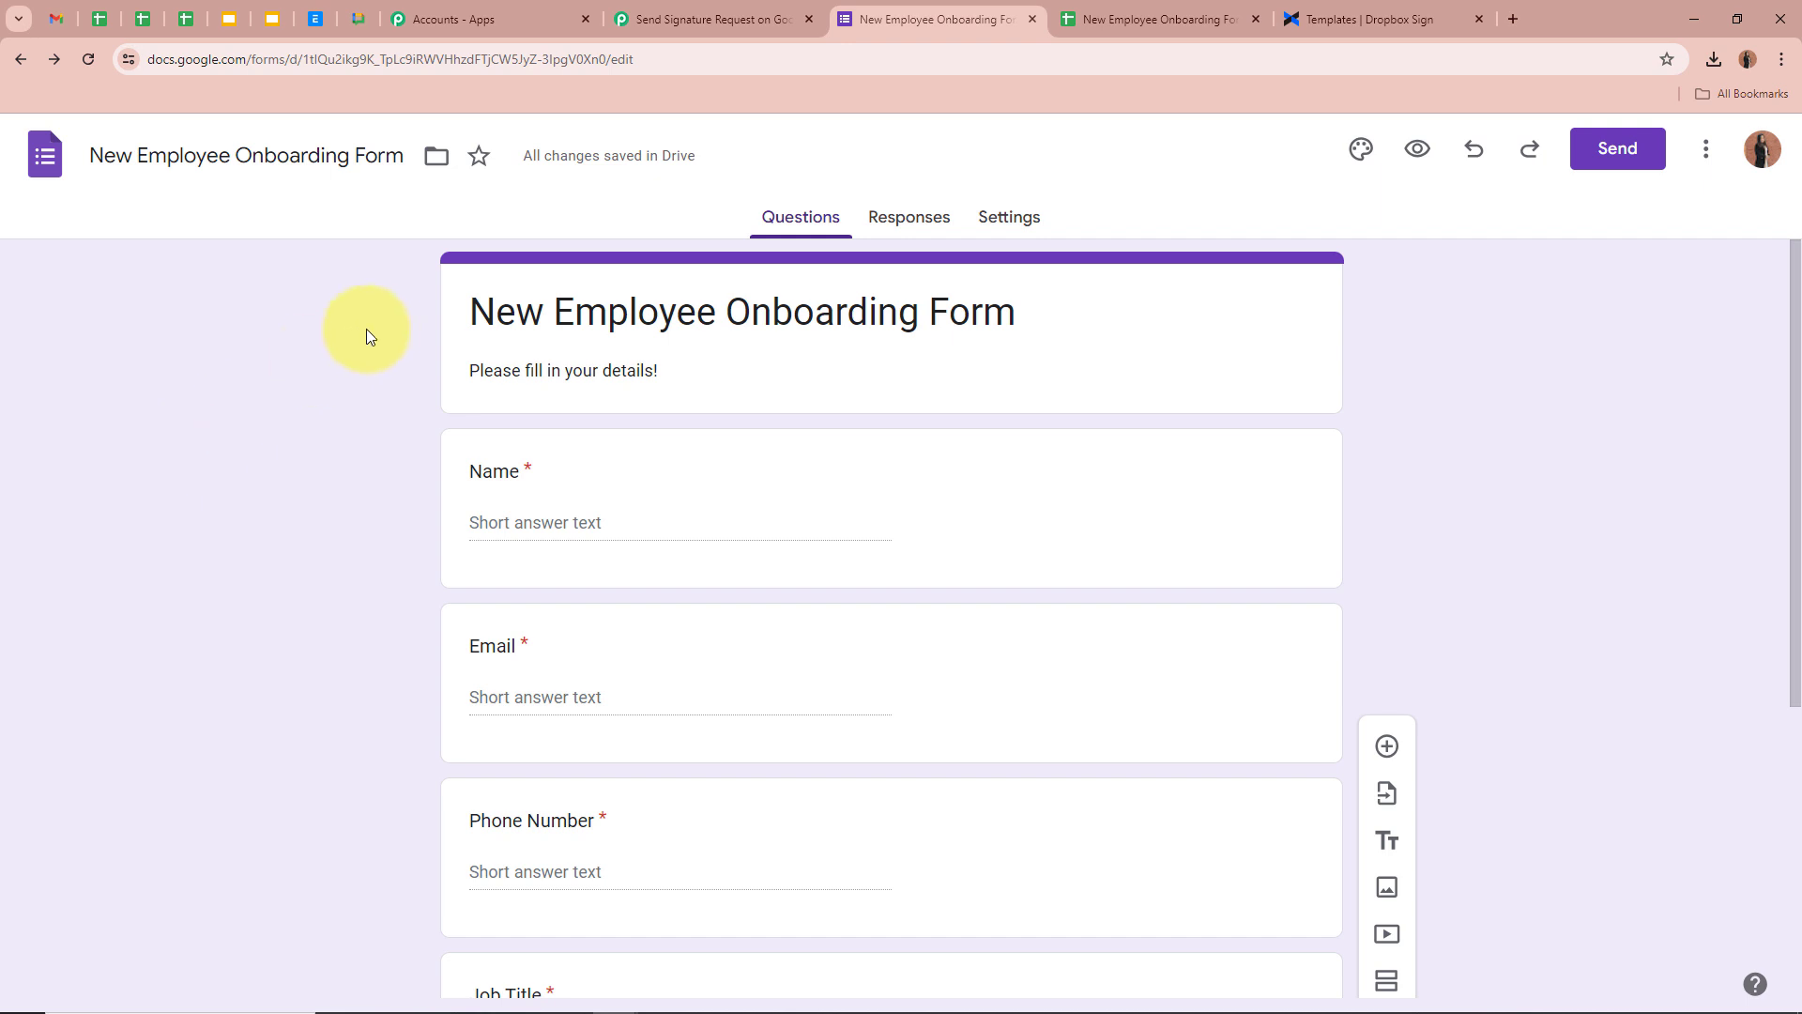
{"action": "left_click", "coordinate": [1124, 12]}
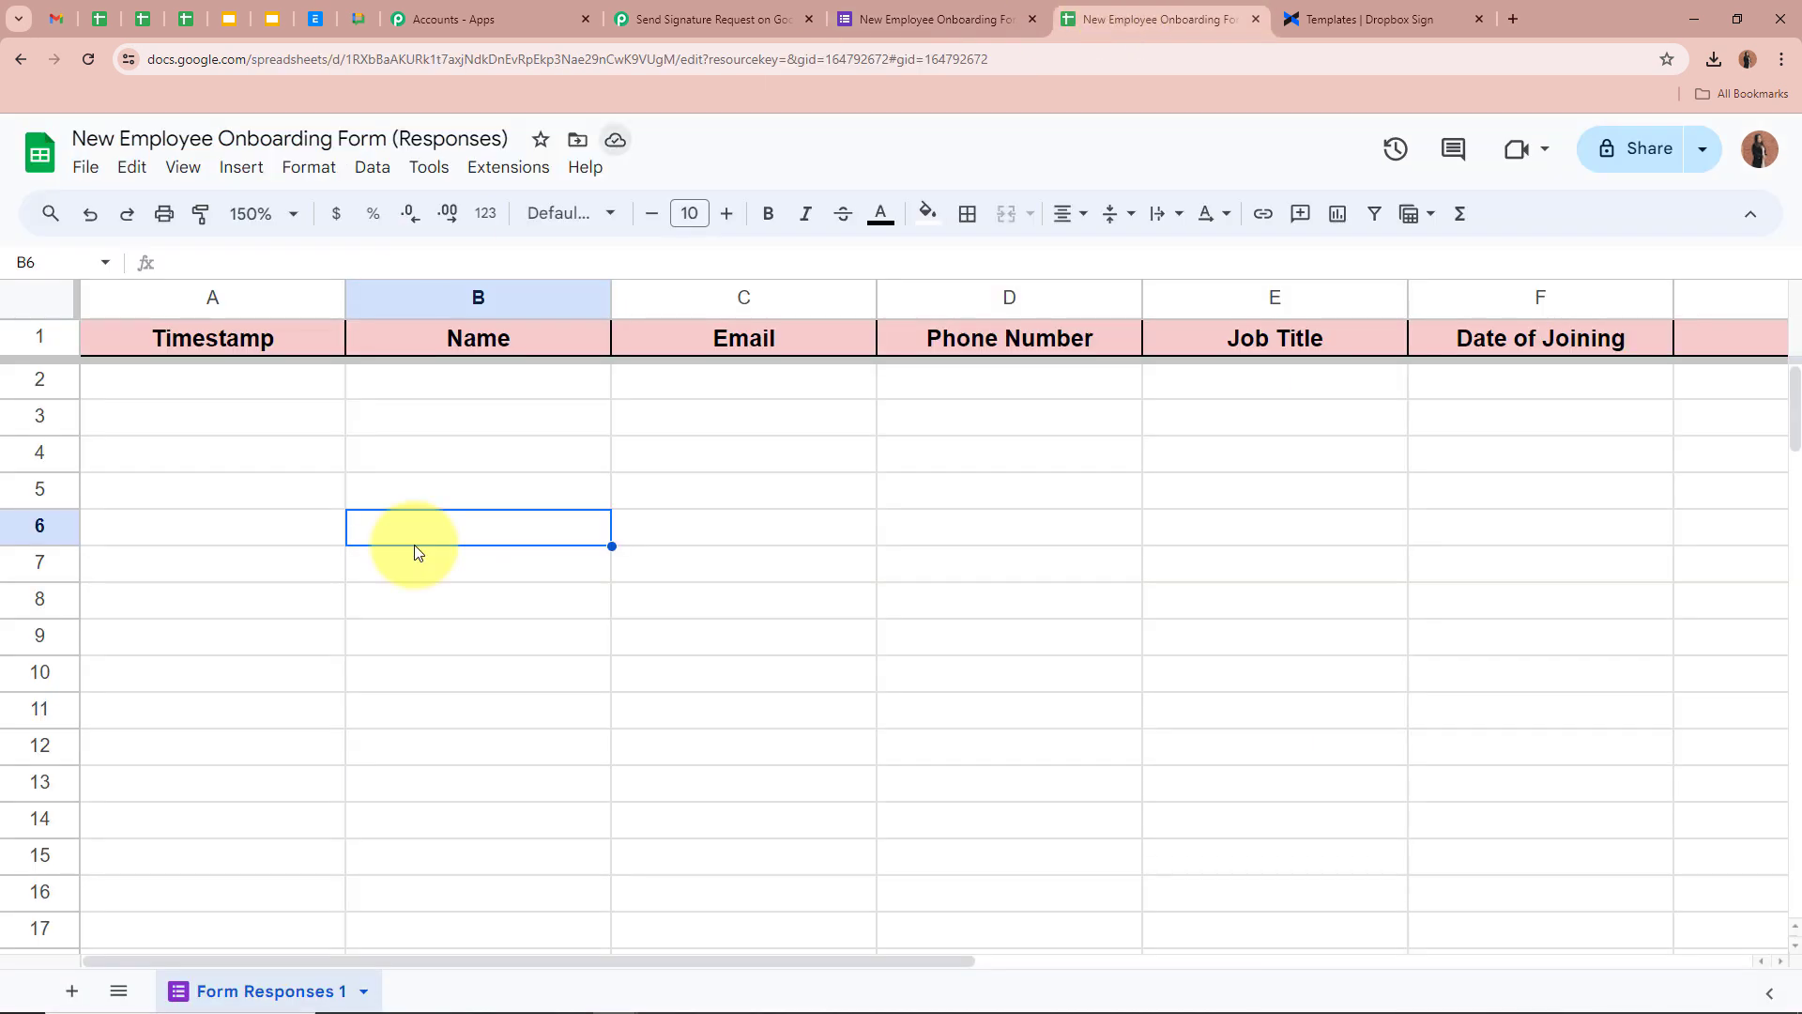
Step through the empty row-2 cells under the Timestamp through Date of Joining headers
{"action": "left_click", "coordinate": [299, 396]}
{"action": "left_click", "coordinate": [479, 383]}
{"action": "left_click", "coordinate": [842, 392]}
{"action": "left_click", "coordinate": [1094, 390]}
{"action": "left_click", "coordinate": [1333, 385]}
{"action": "left_click", "coordinate": [1468, 404]}
{"action": "left_click", "coordinate": [1433, 605]}
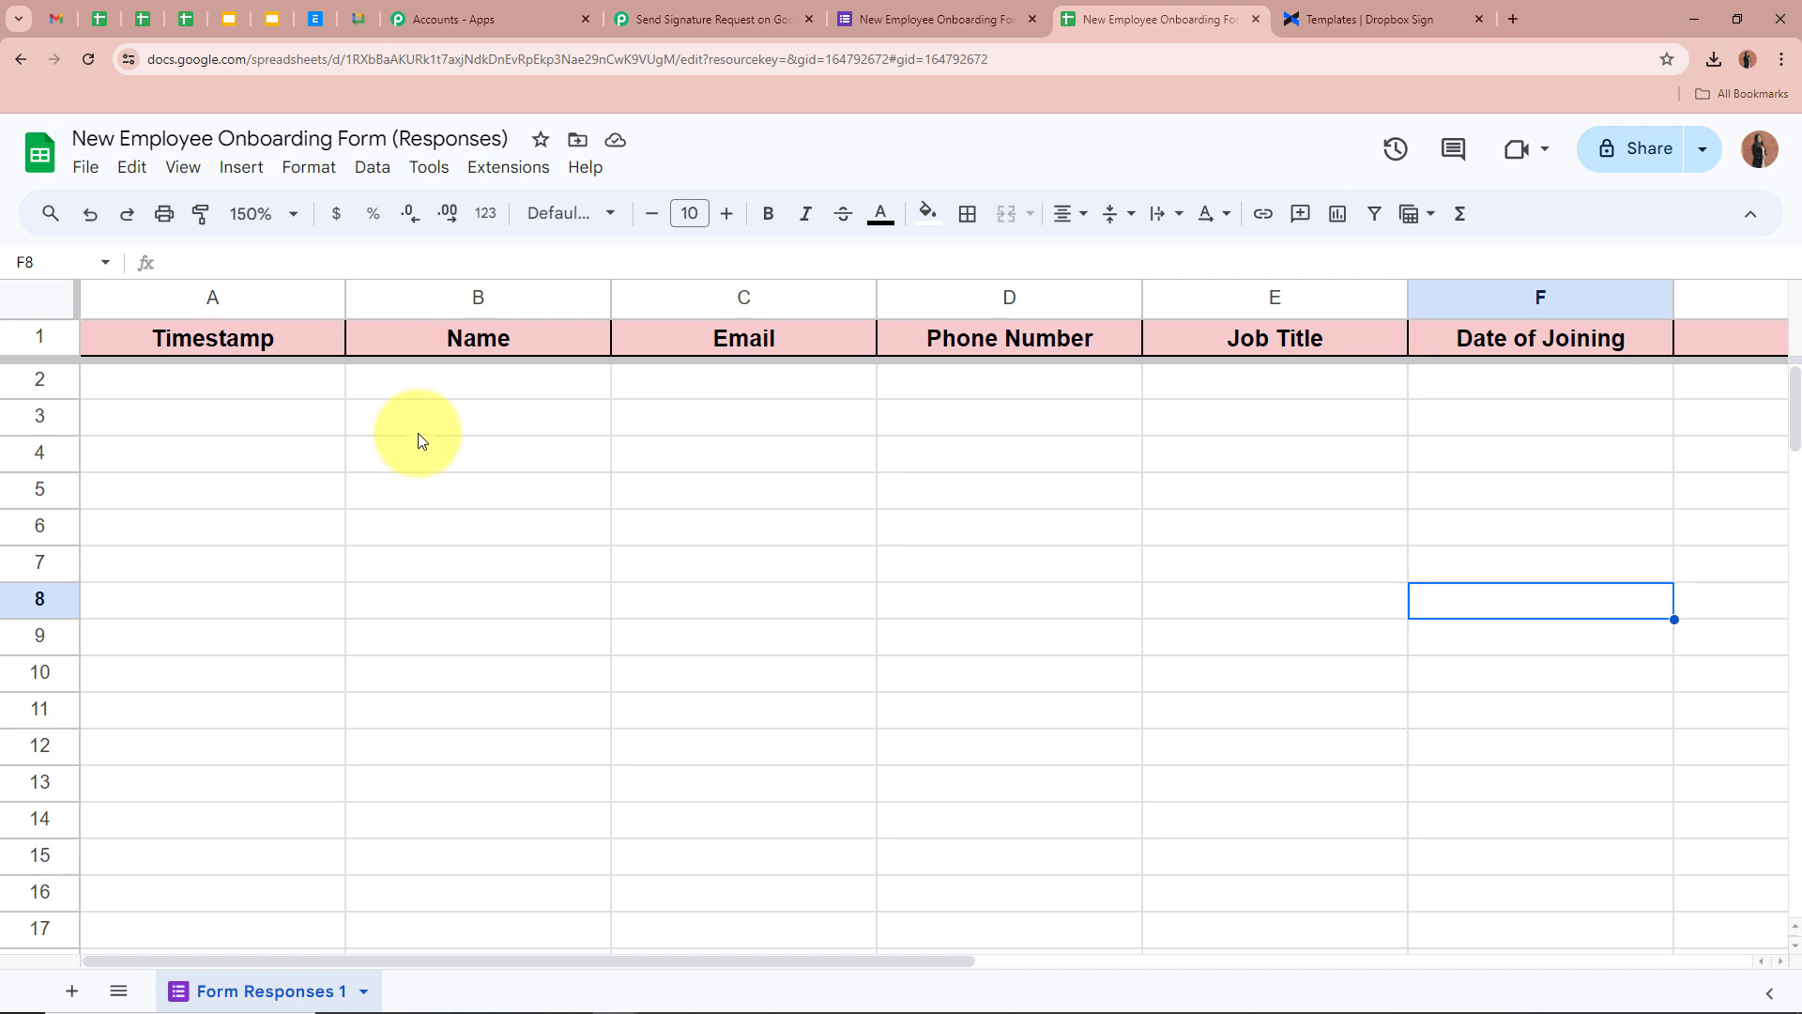
{"action": "left_click", "coordinate": [593, 385]}
{"action": "left_click", "coordinate": [742, 383]}
{"action": "left_click", "coordinate": [1058, 383]}
{"action": "left_click", "coordinate": [1304, 385]}
{"action": "left_click", "coordinate": [1520, 394]}
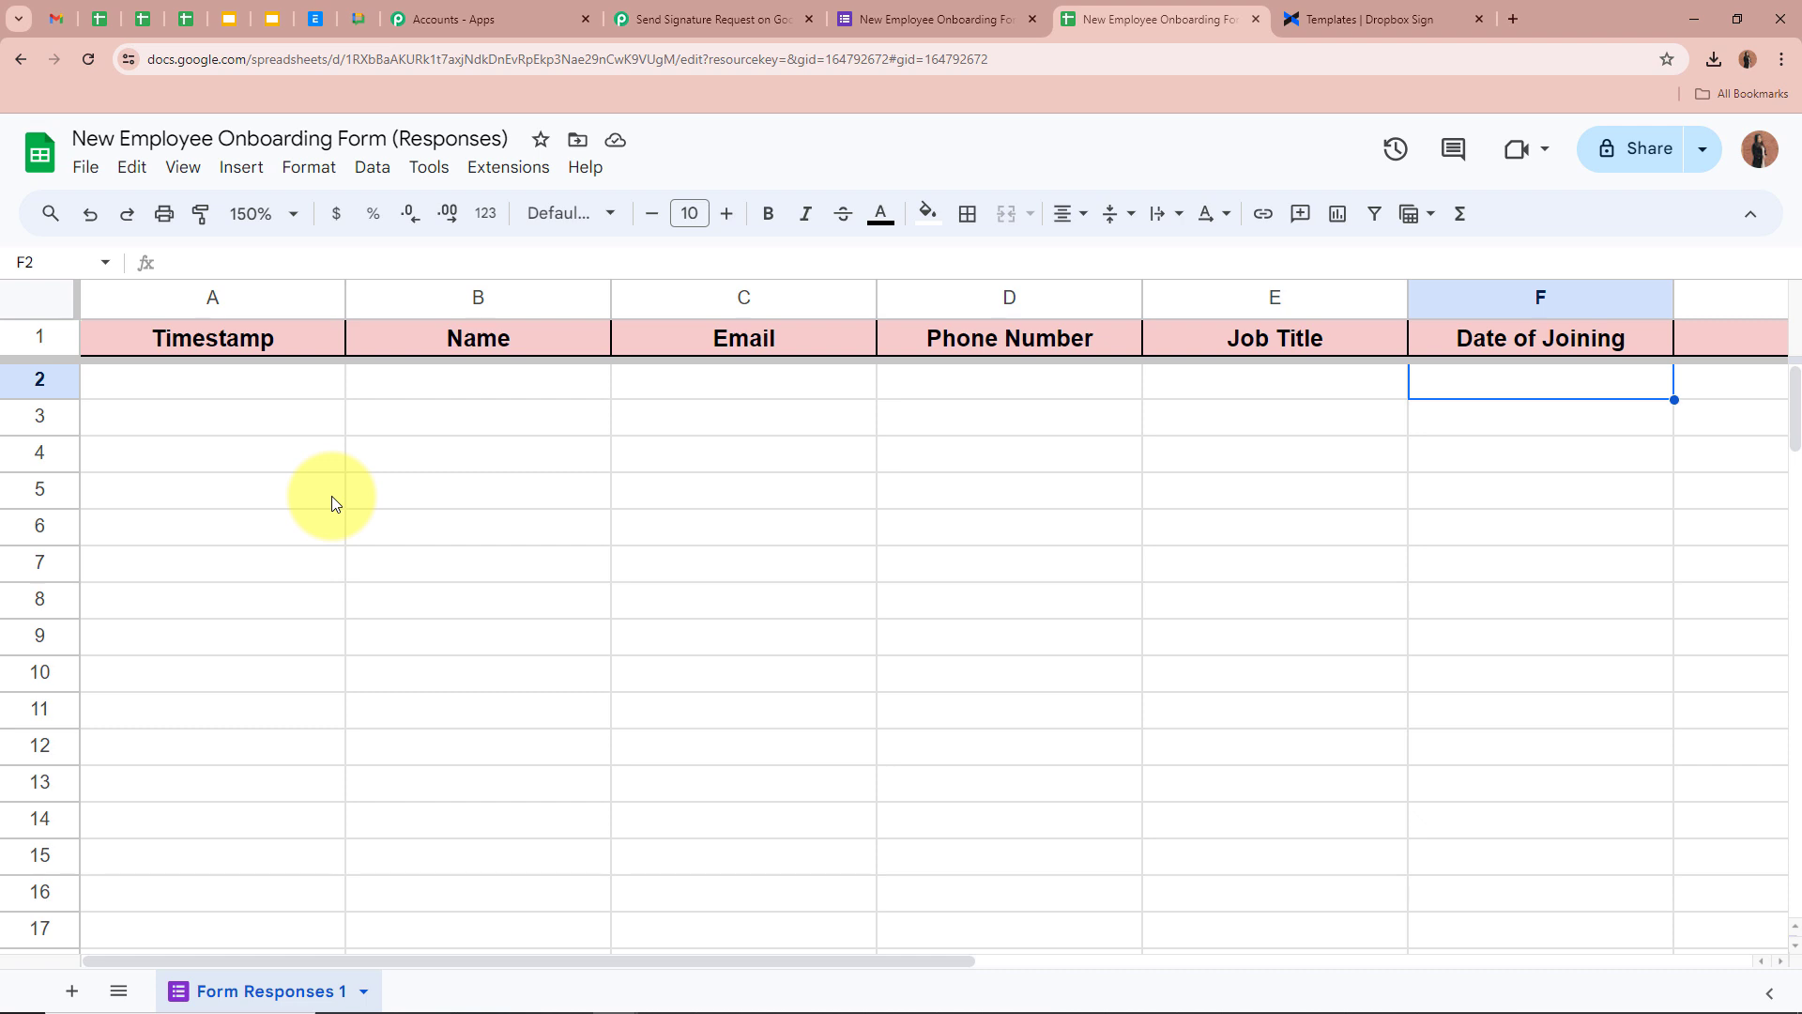
{"action": "left_click", "coordinate": [544, 175]}
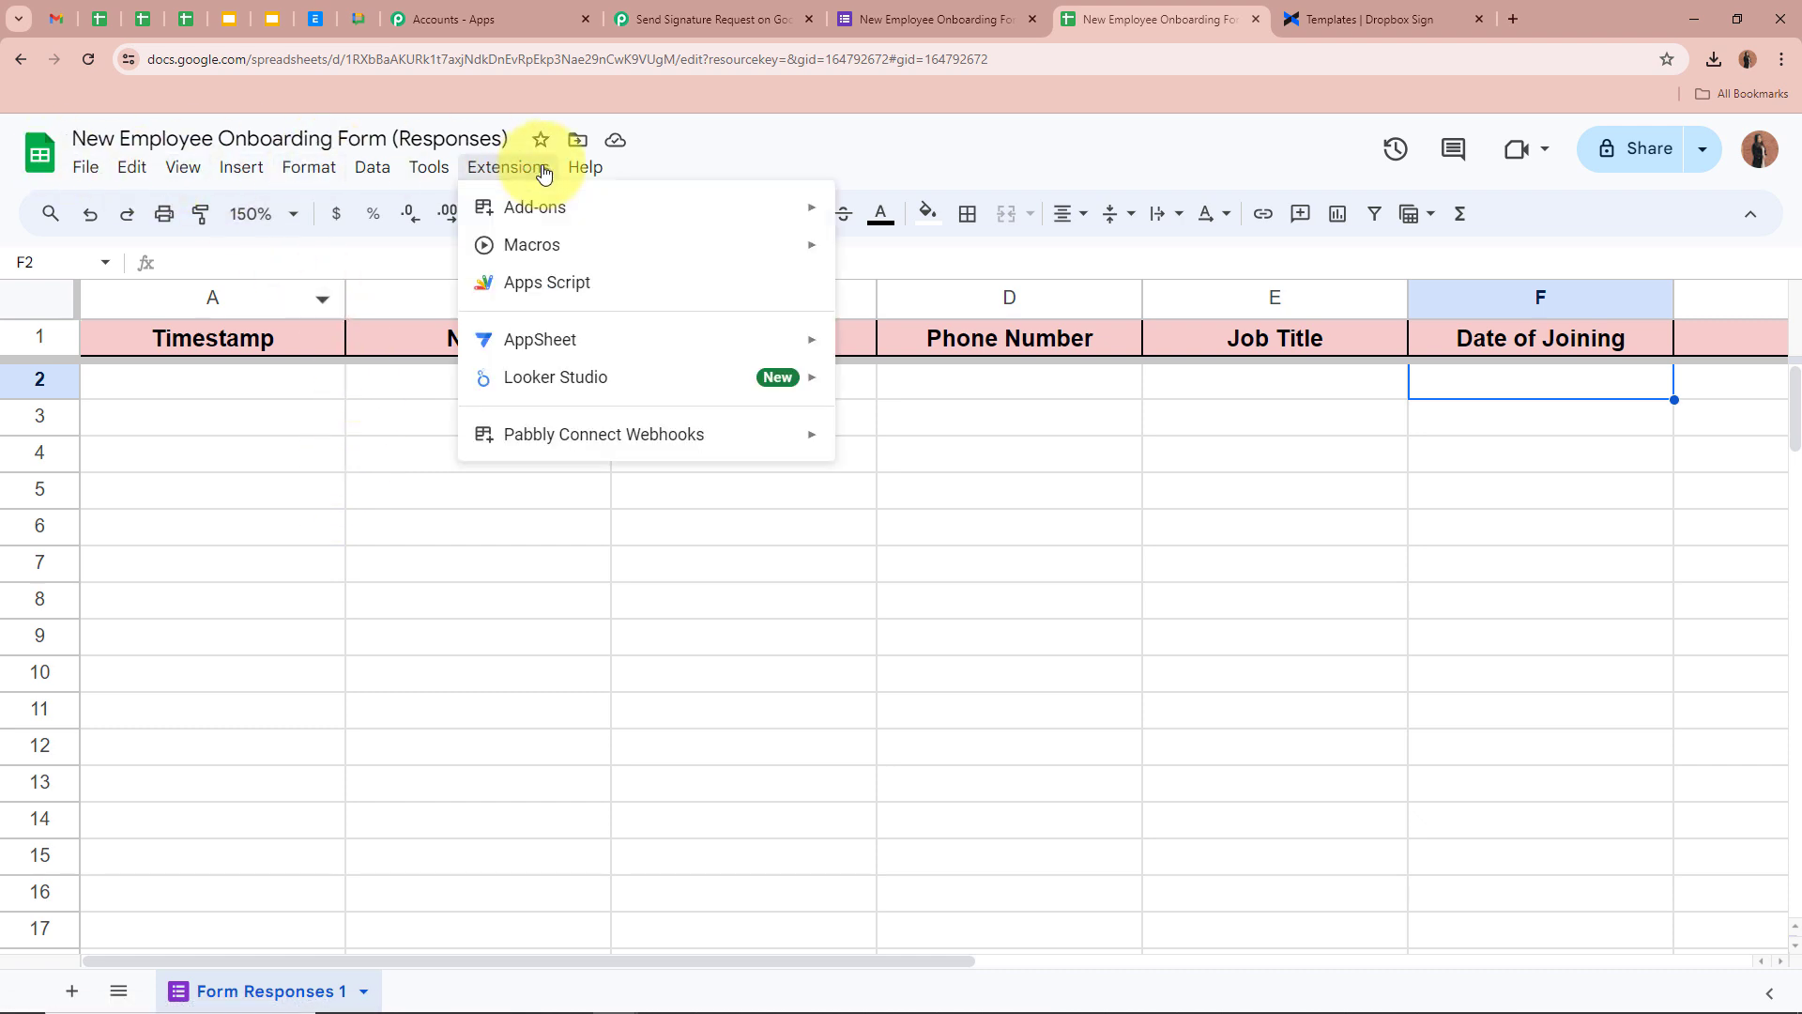
{"action": "mouse_move", "coordinate": [611, 206]}
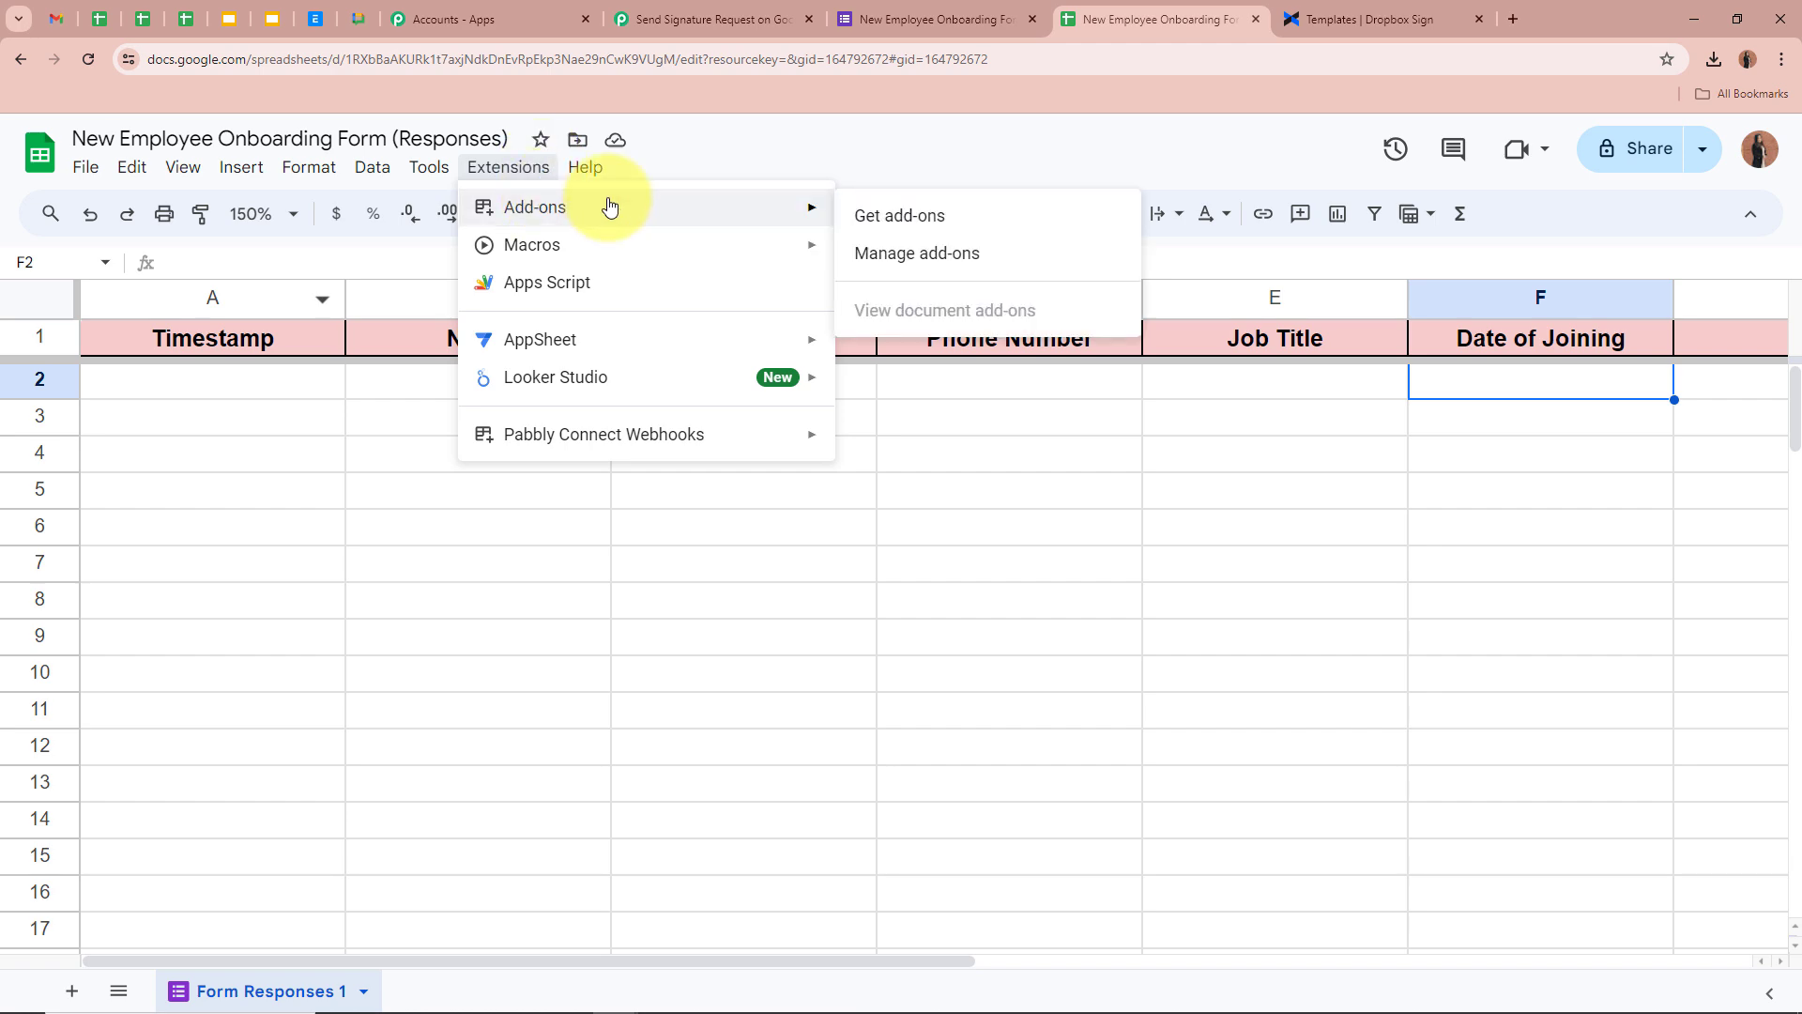
{"action": "left_click", "coordinate": [894, 217]}
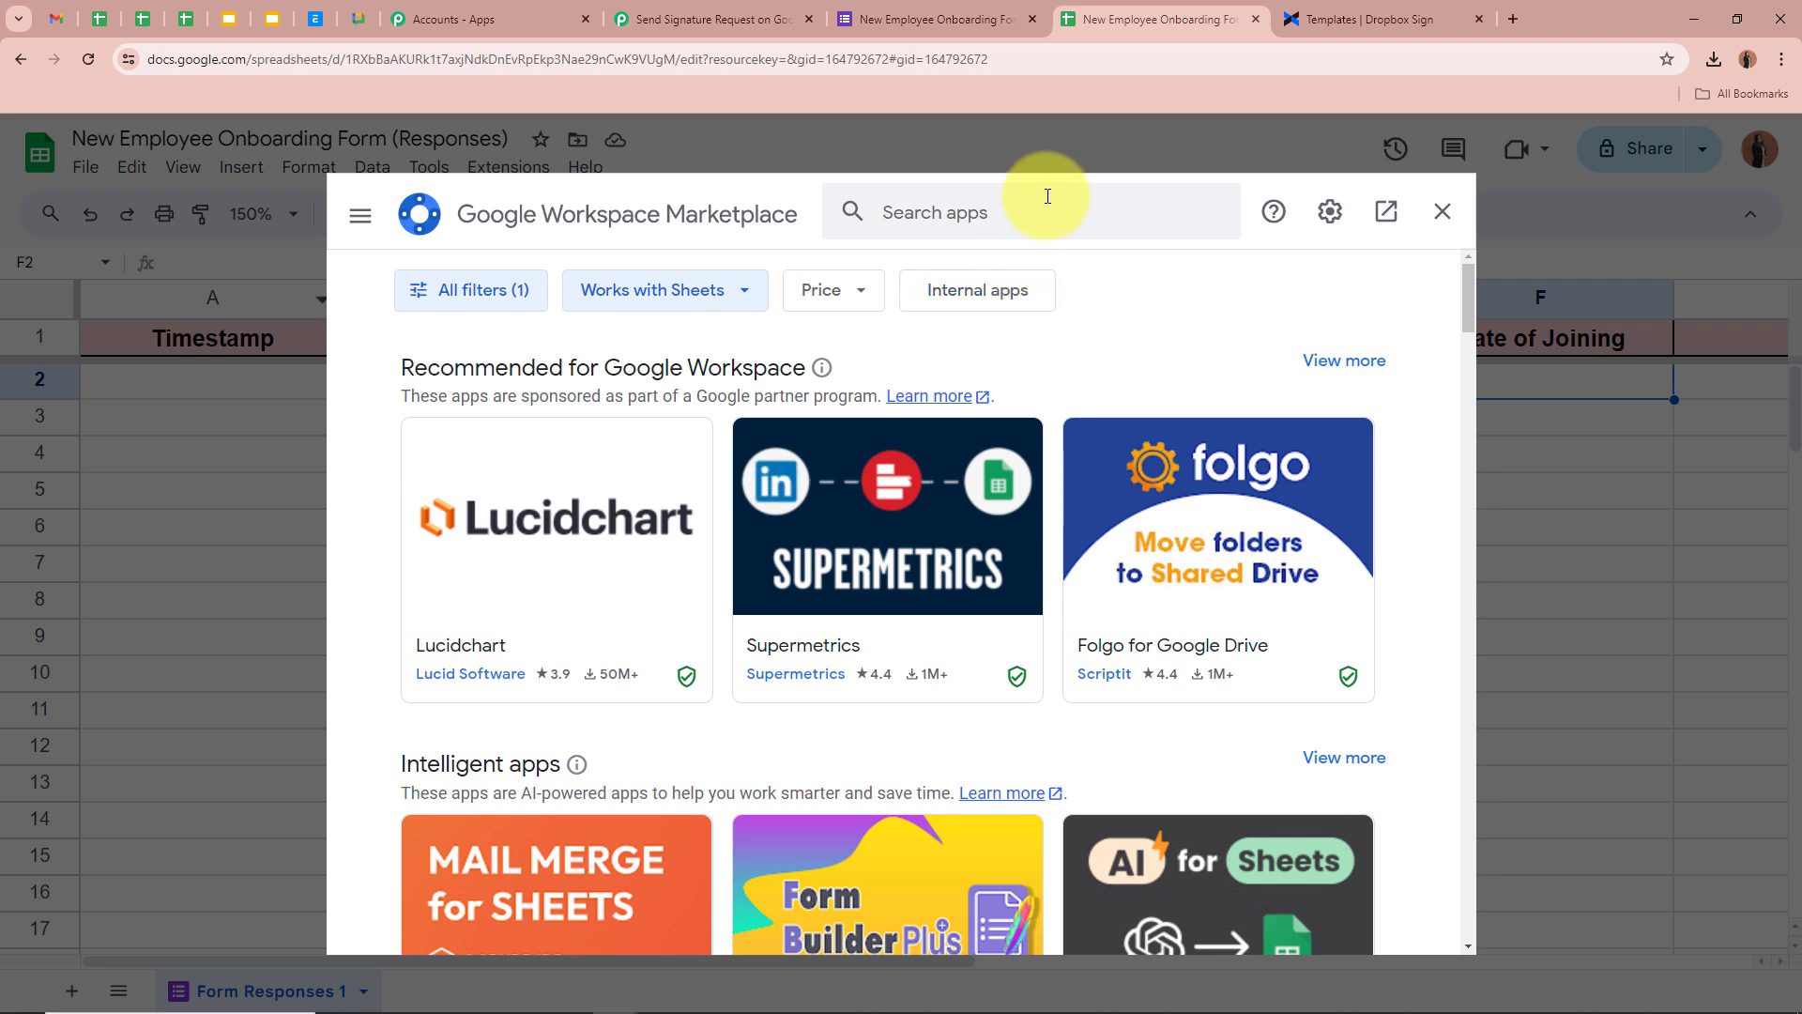
{"action": "left_click", "coordinate": [1047, 196]}
{"action": "type", "text": "Pabbly"}
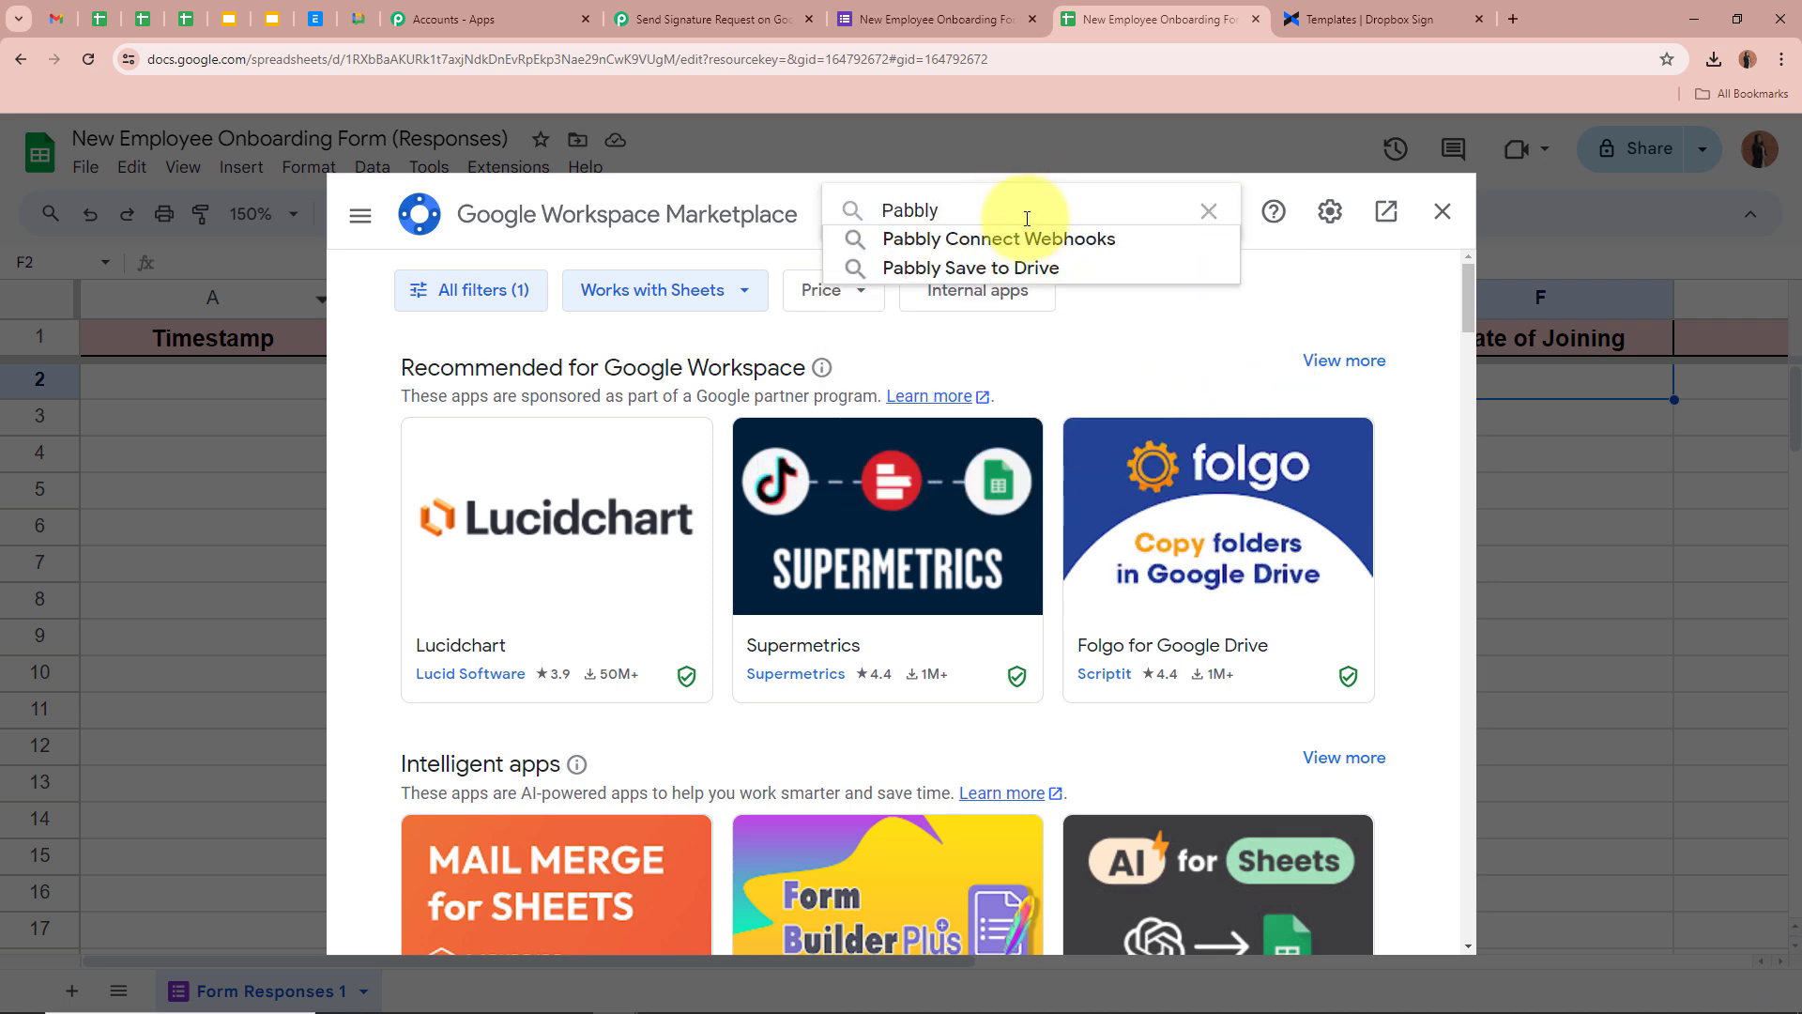
{"action": "left_click", "coordinate": [1022, 242]}
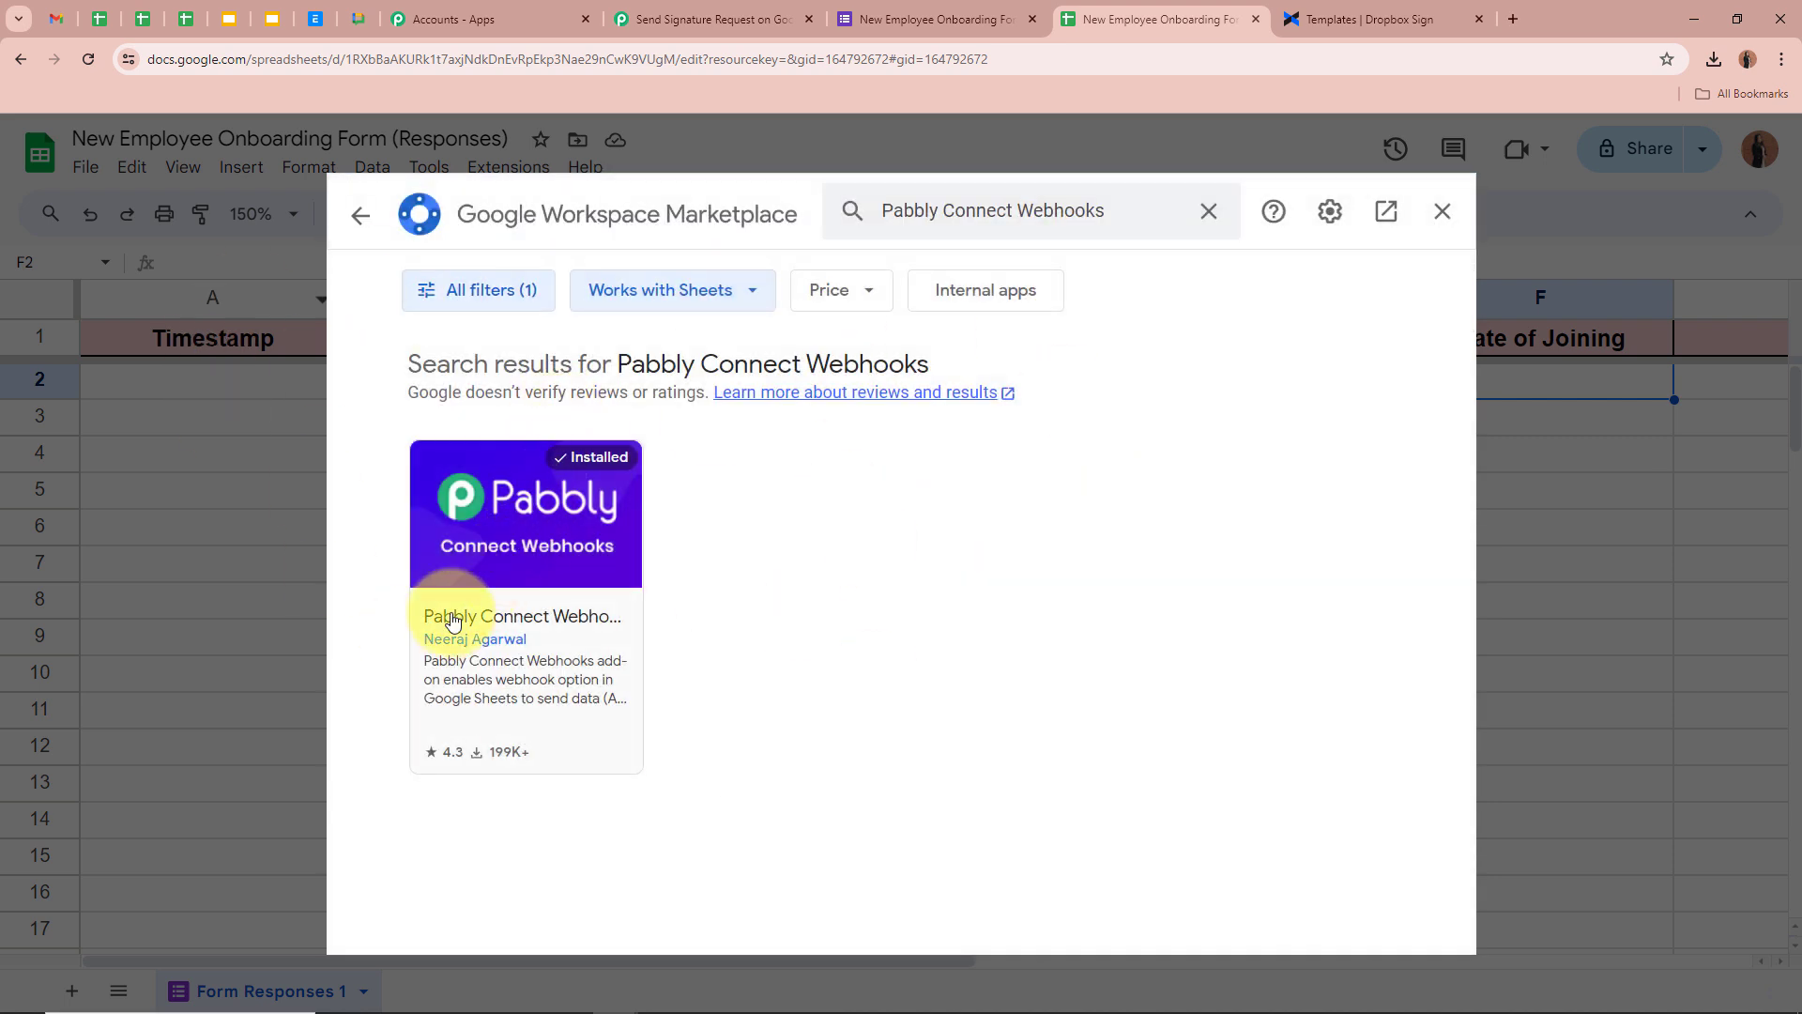
{"action": "left_click", "coordinate": [626, 624]}
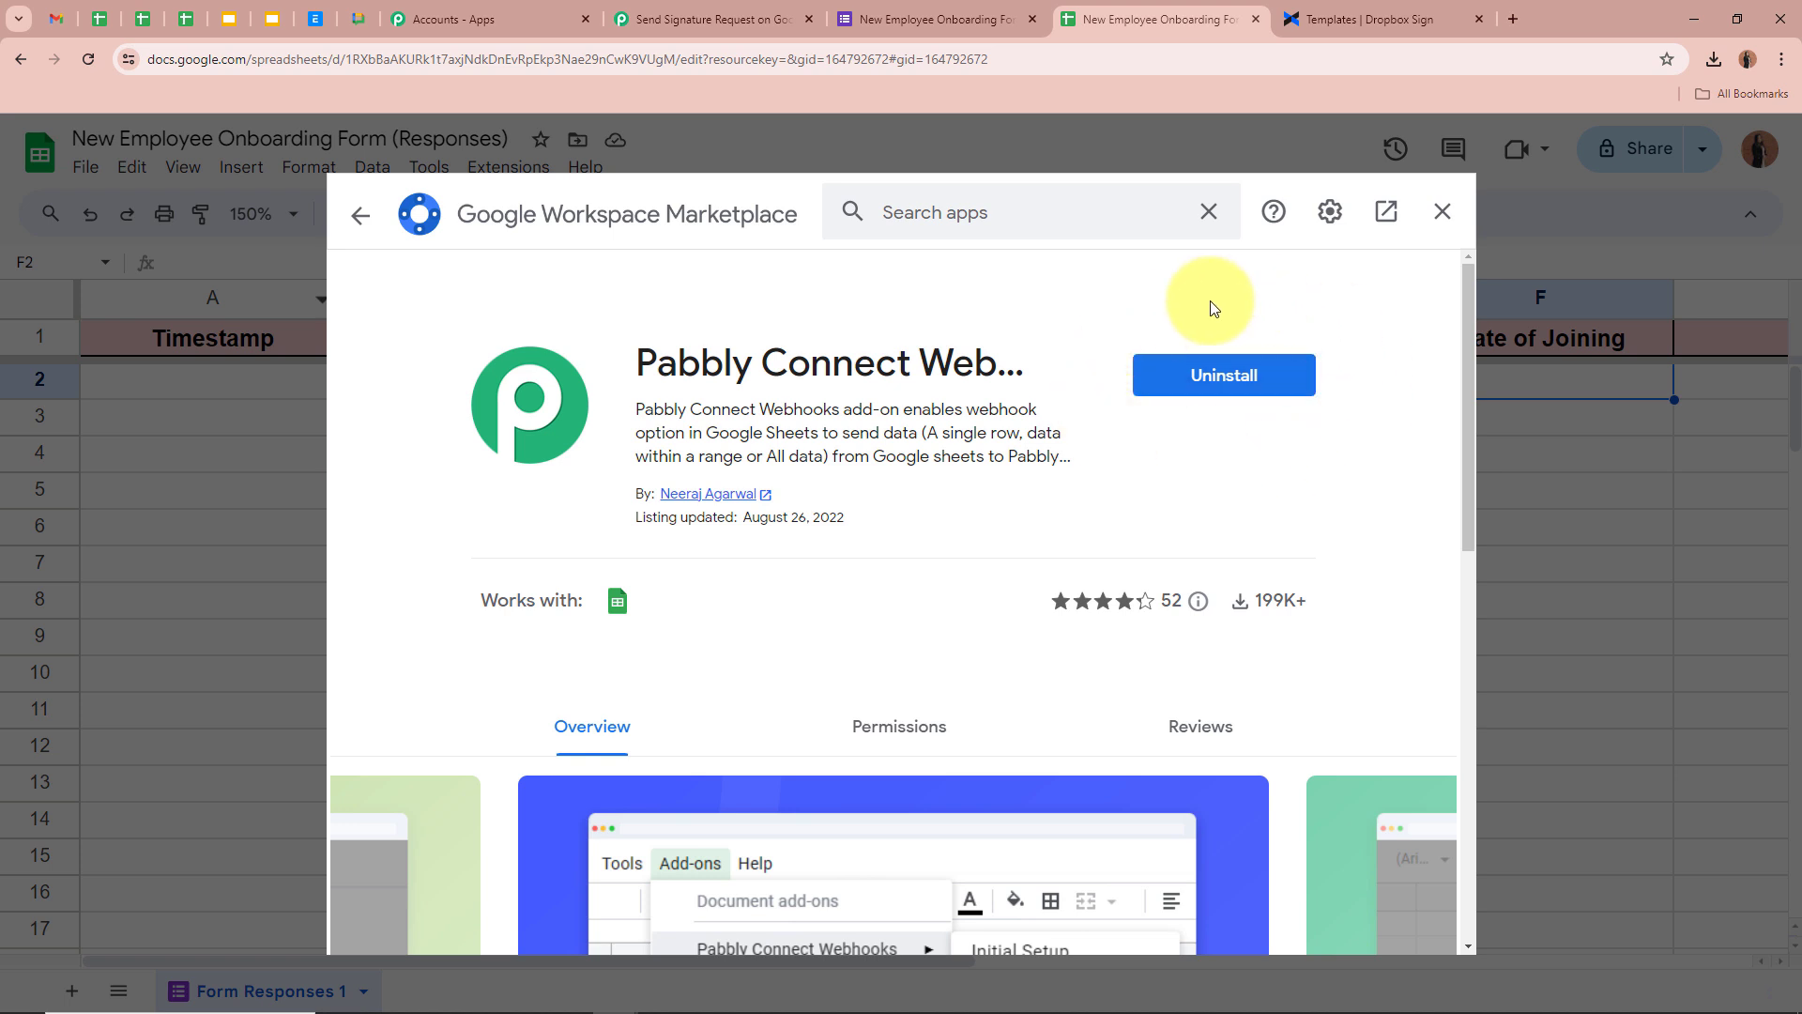
{"action": "left_click", "coordinate": [1442, 211]}
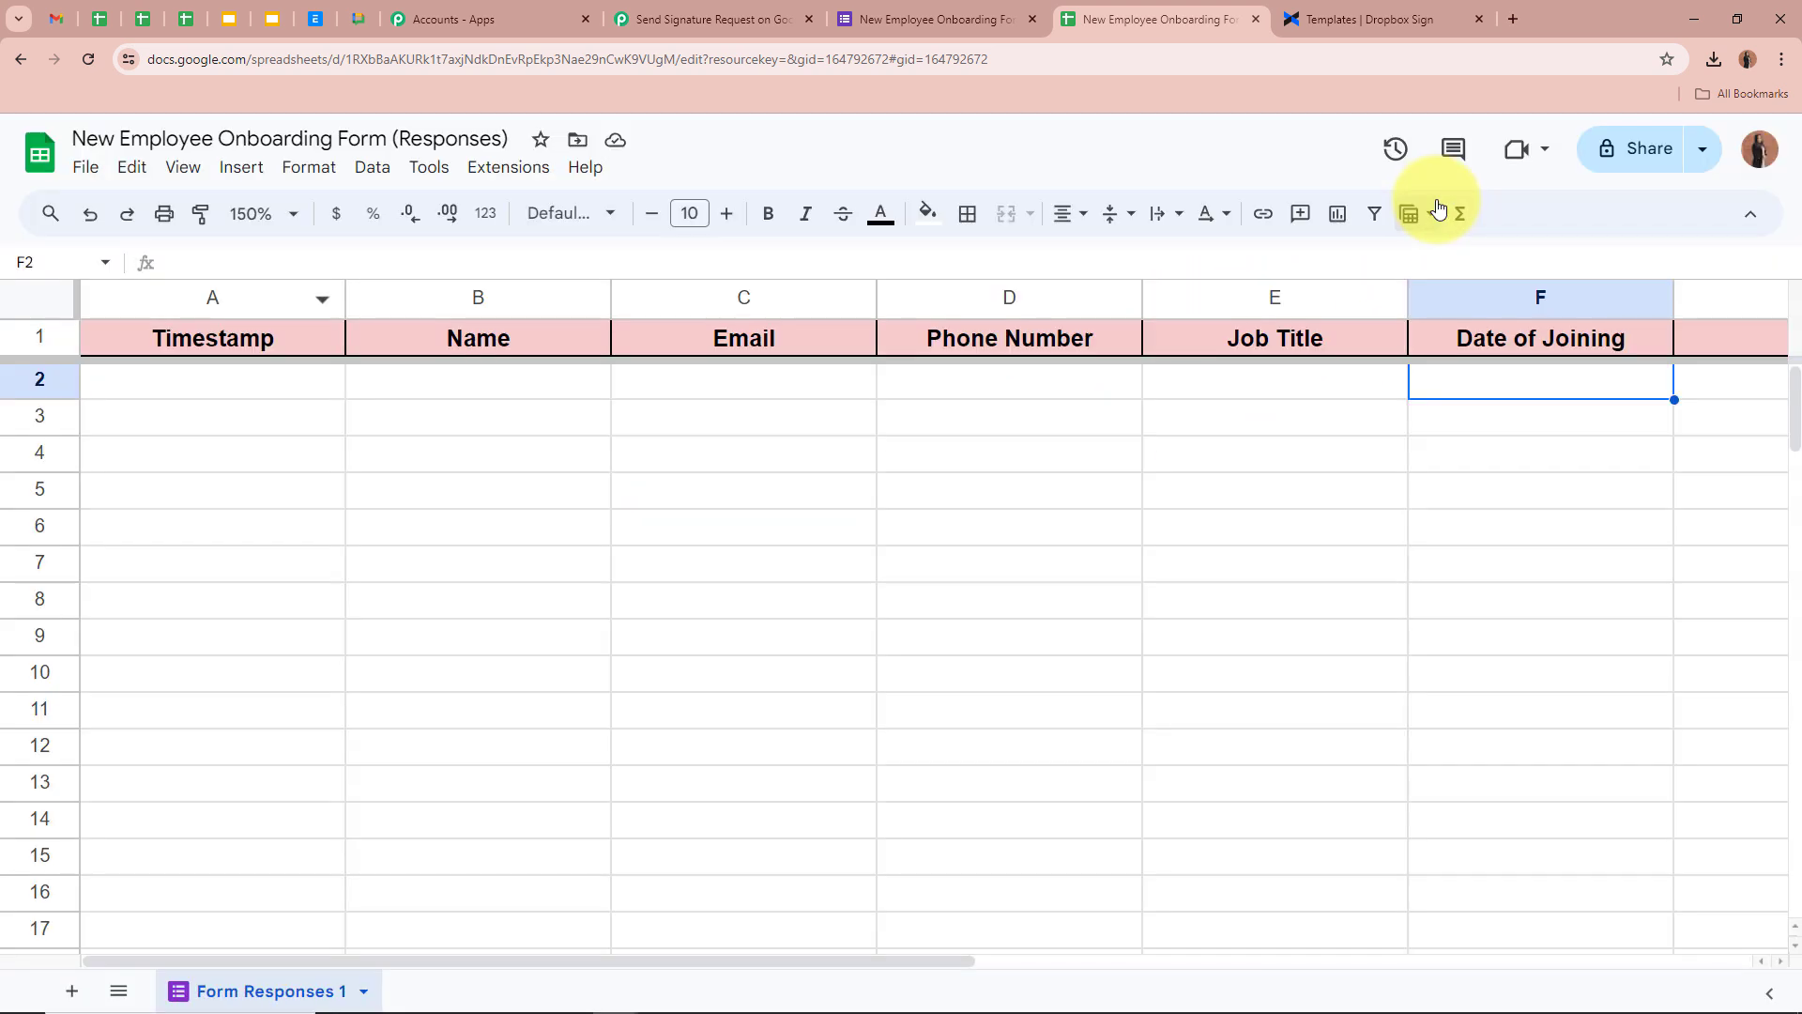
Reload the sheet and open Extensions > Pabbly Connect Webhooks > Initial Setup
{"action": "left_click", "coordinate": [94, 59]}
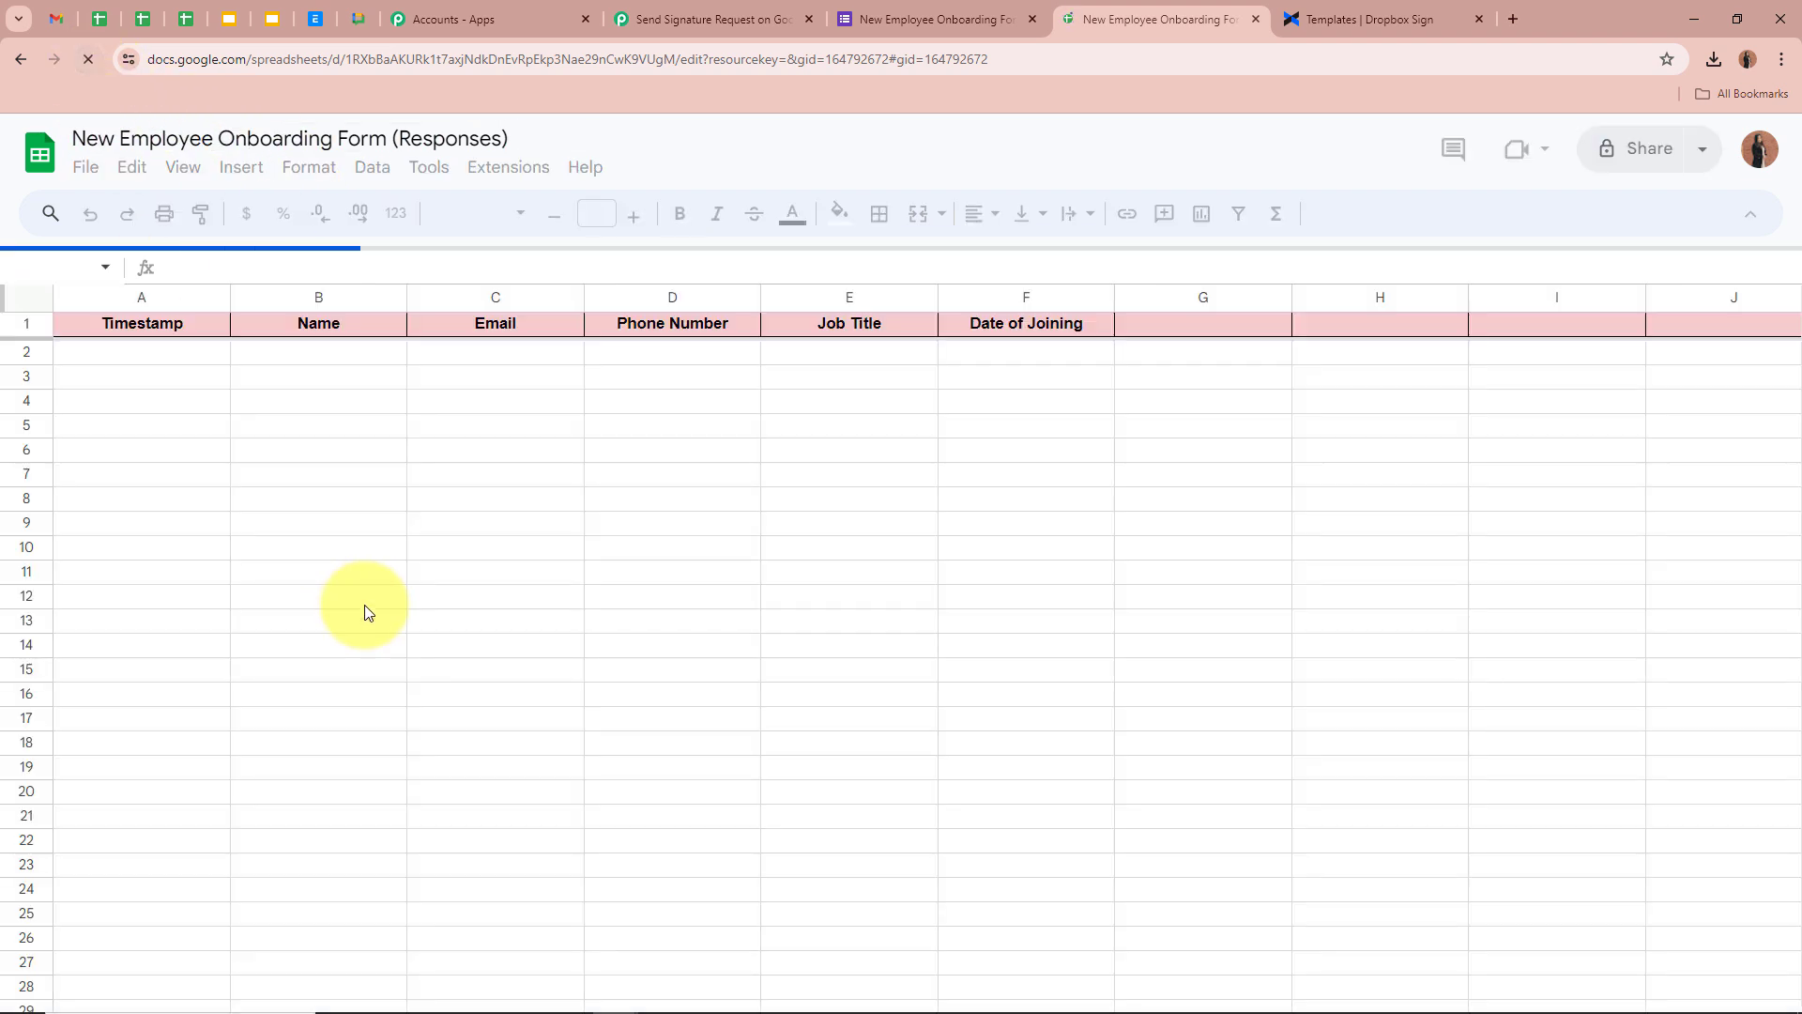
{"action": "left_click", "coordinate": [623, 469]}
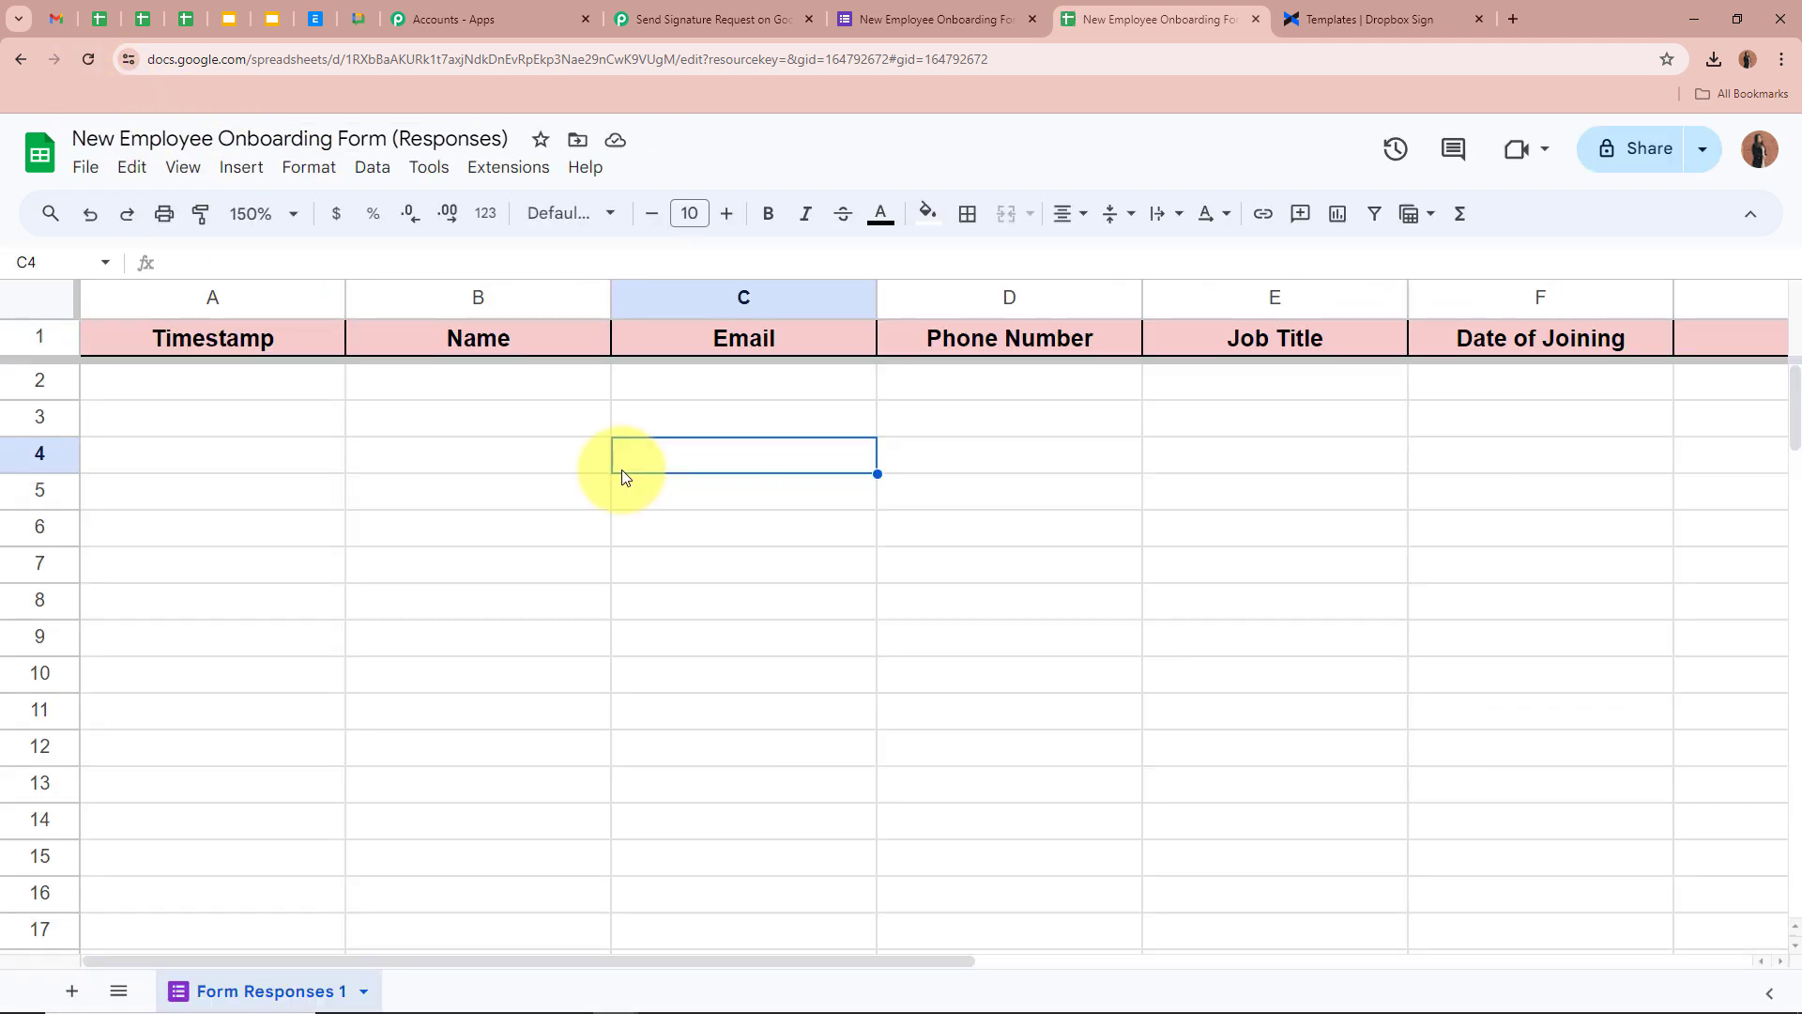
{"action": "left_click", "coordinate": [508, 167]}
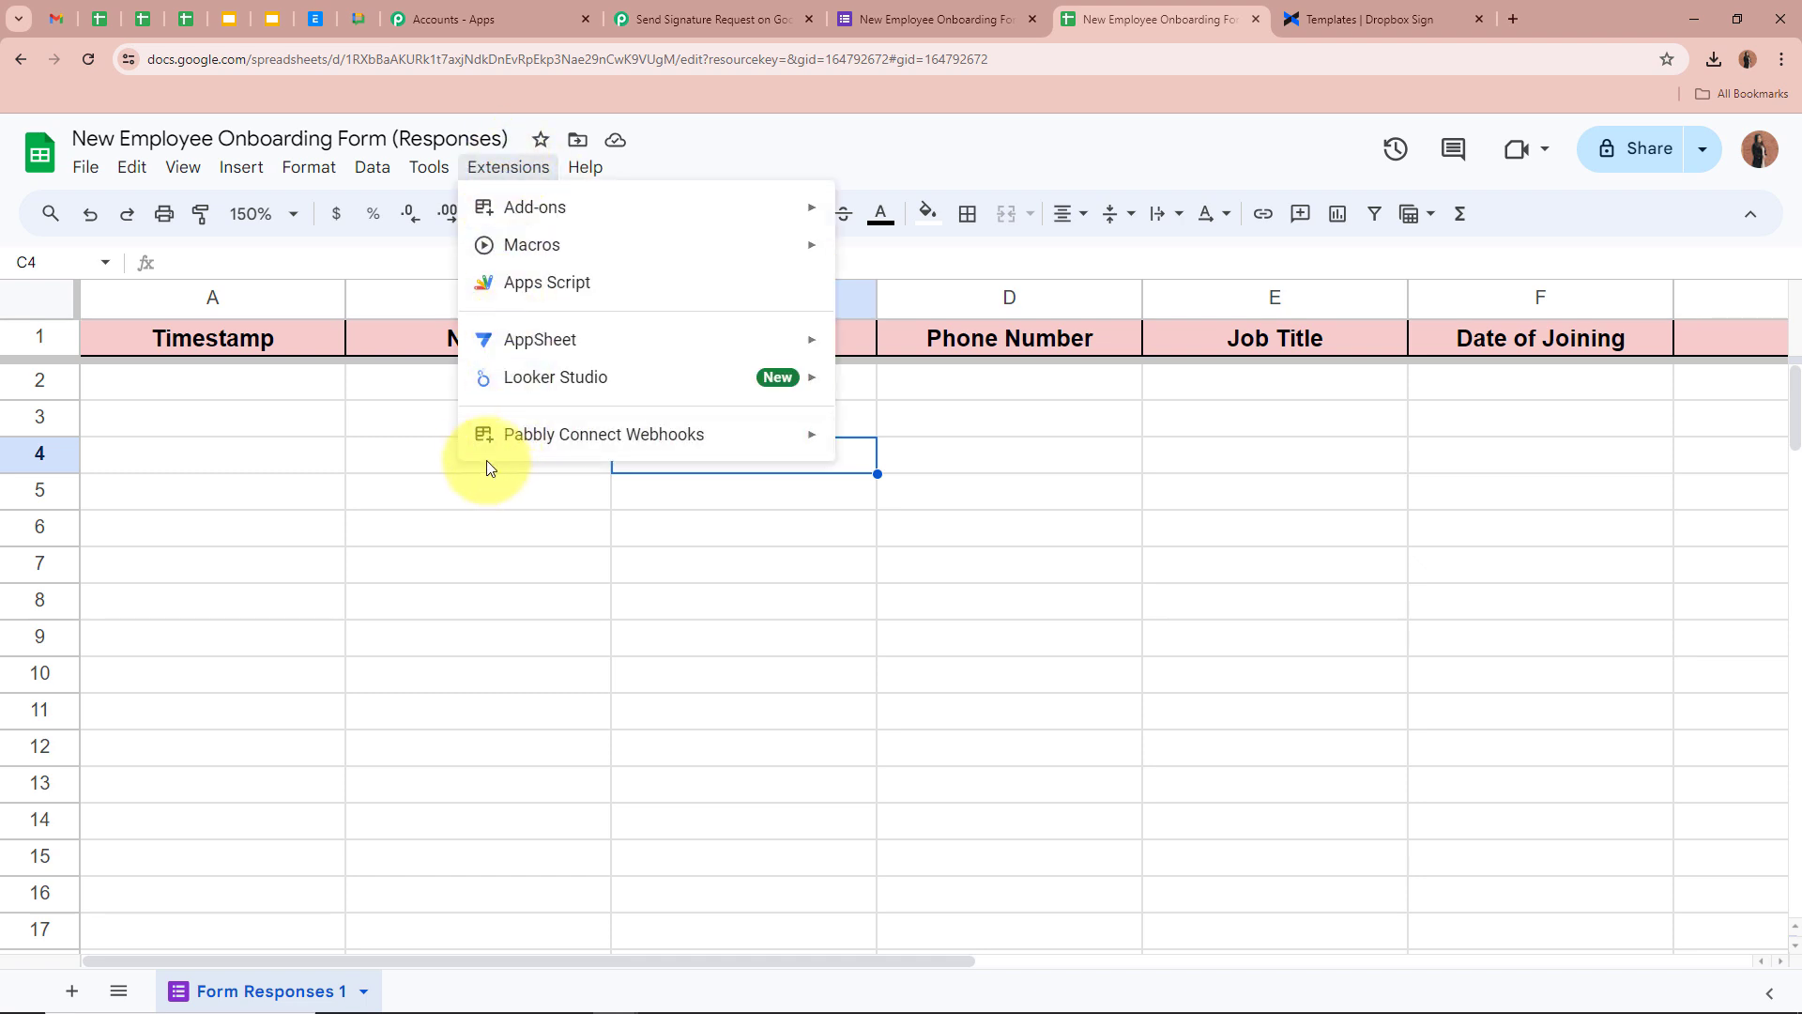
{"action": "mouse_move", "coordinate": [572, 460]}
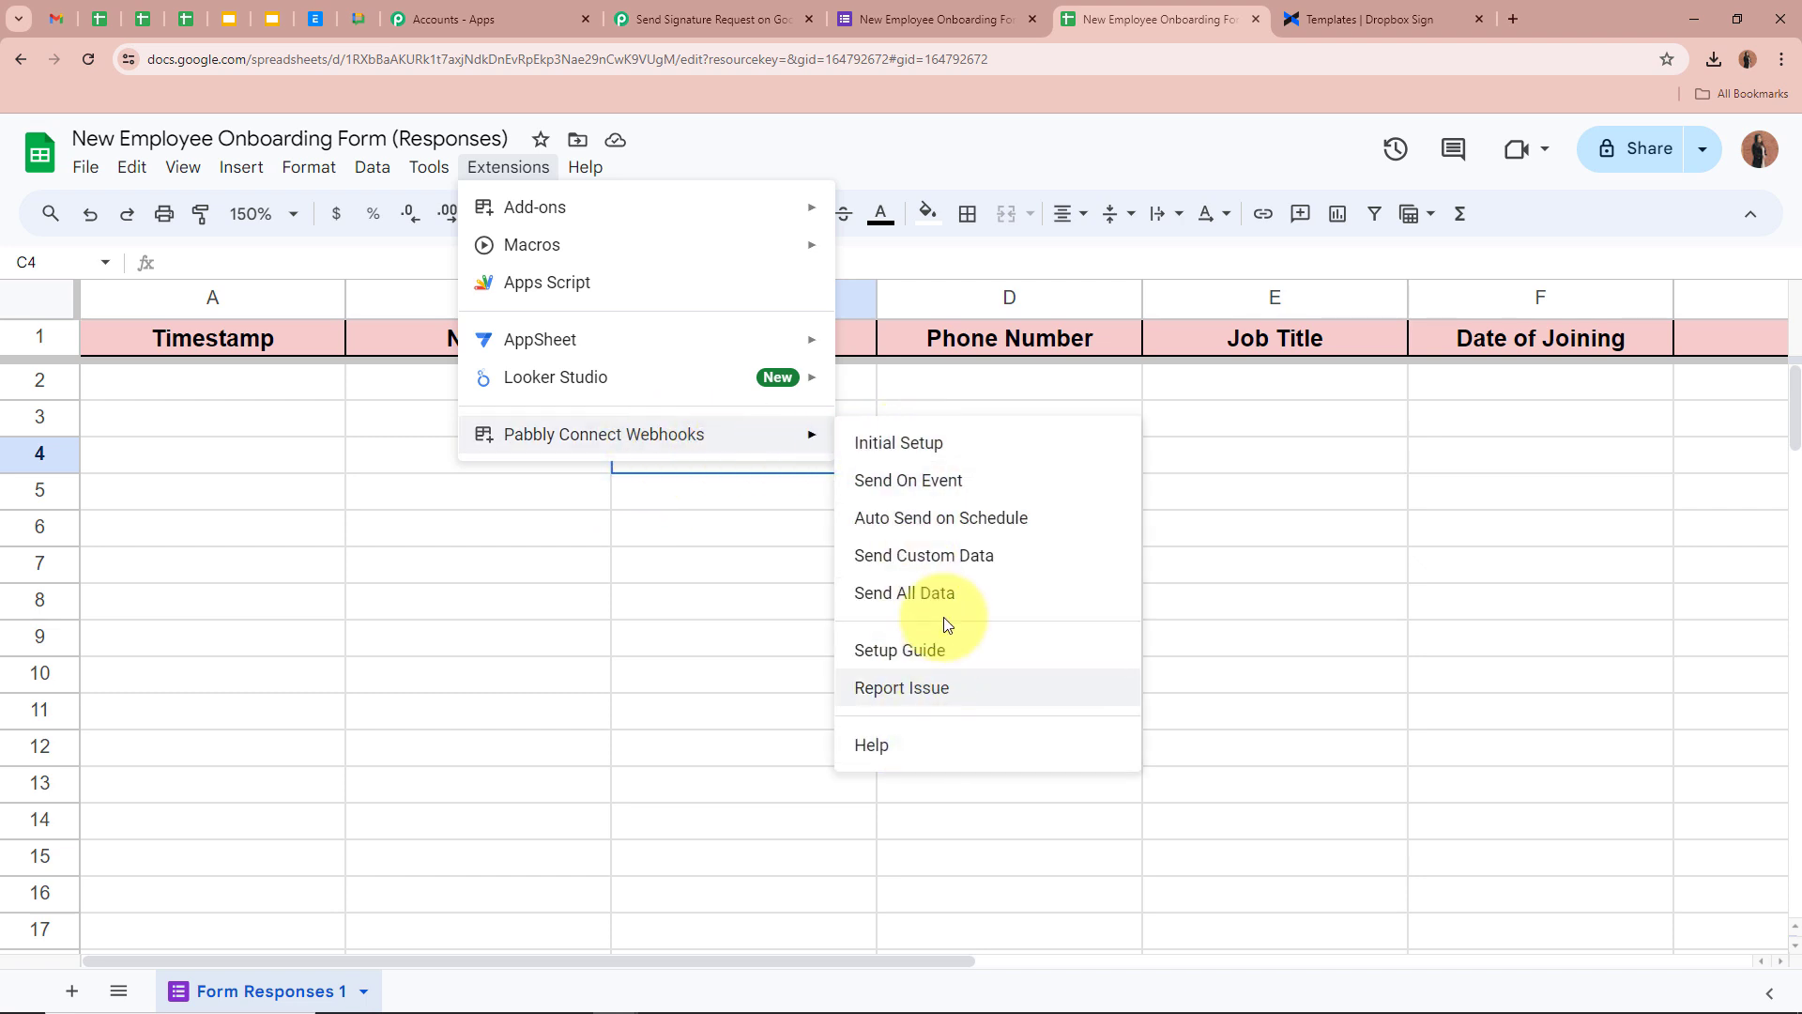
{"action": "left_click", "coordinate": [981, 445]}
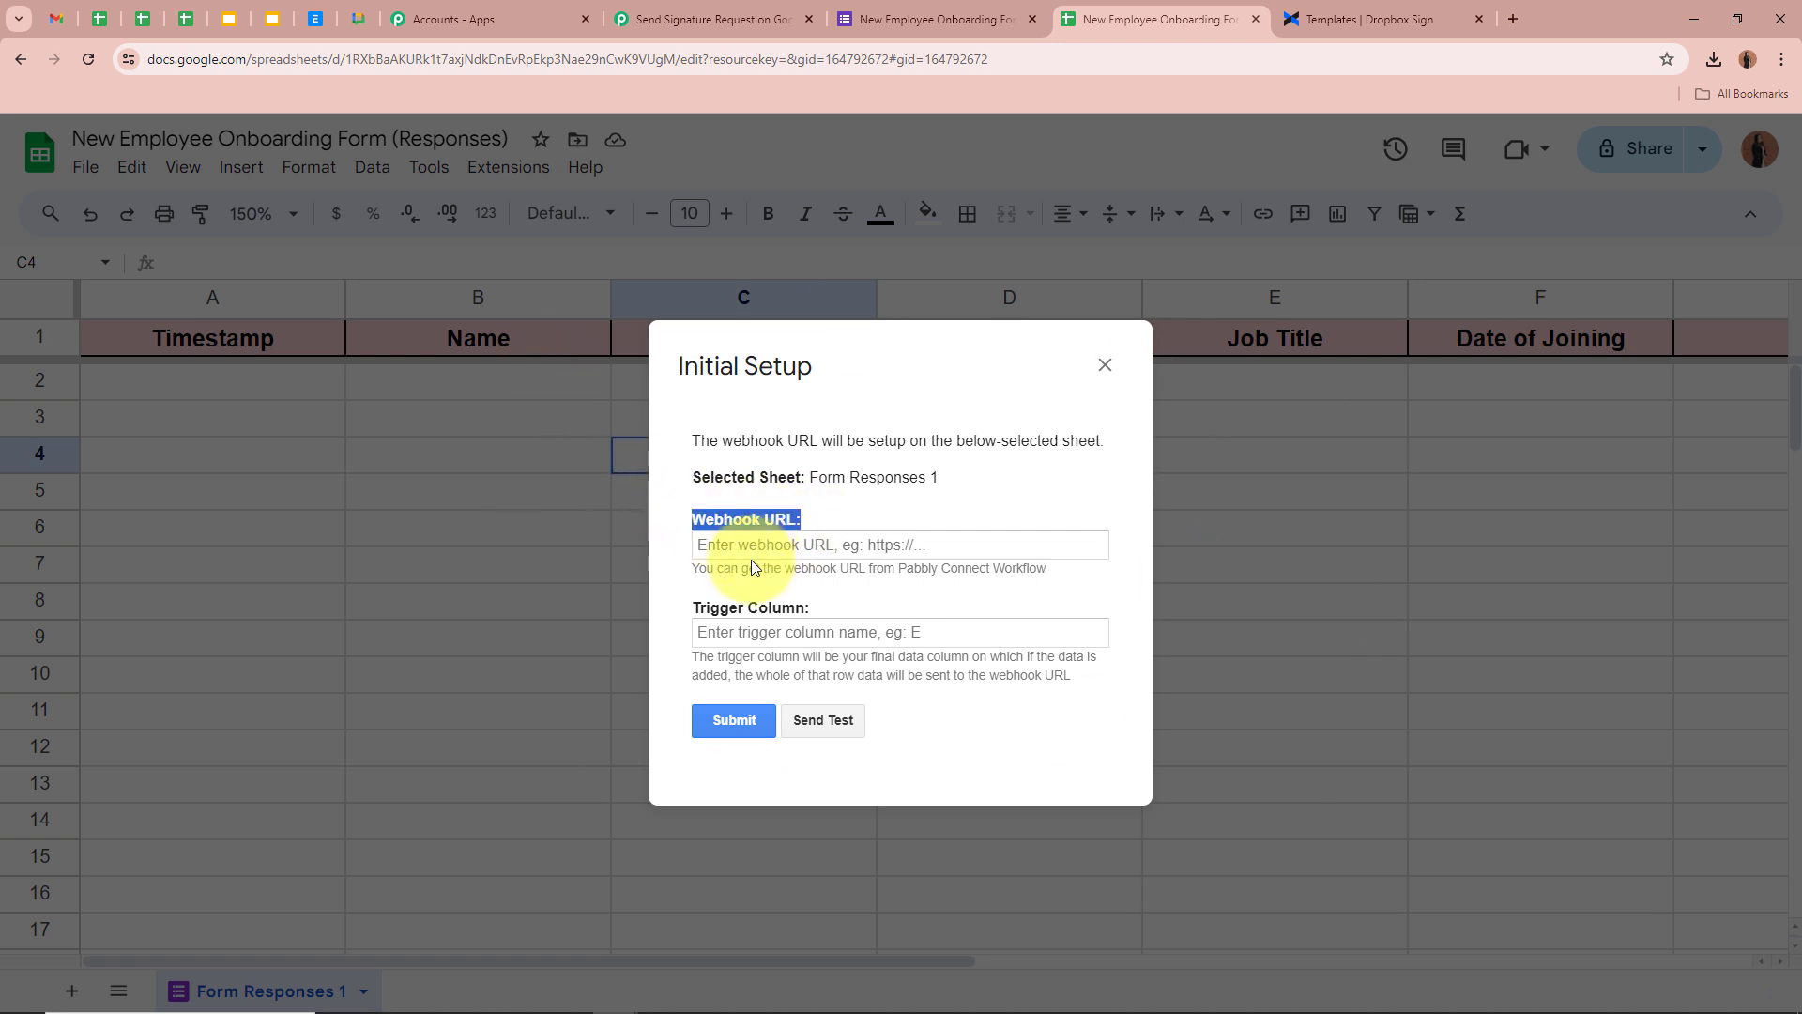
Paste the Pabbly webhook URL, set trigger column F, and submit the setup
{"action": "left_click_drag", "start_coordinate": [699, 612], "coordinate": [809, 612]}
{"action": "left_click", "coordinate": [823, 536]}
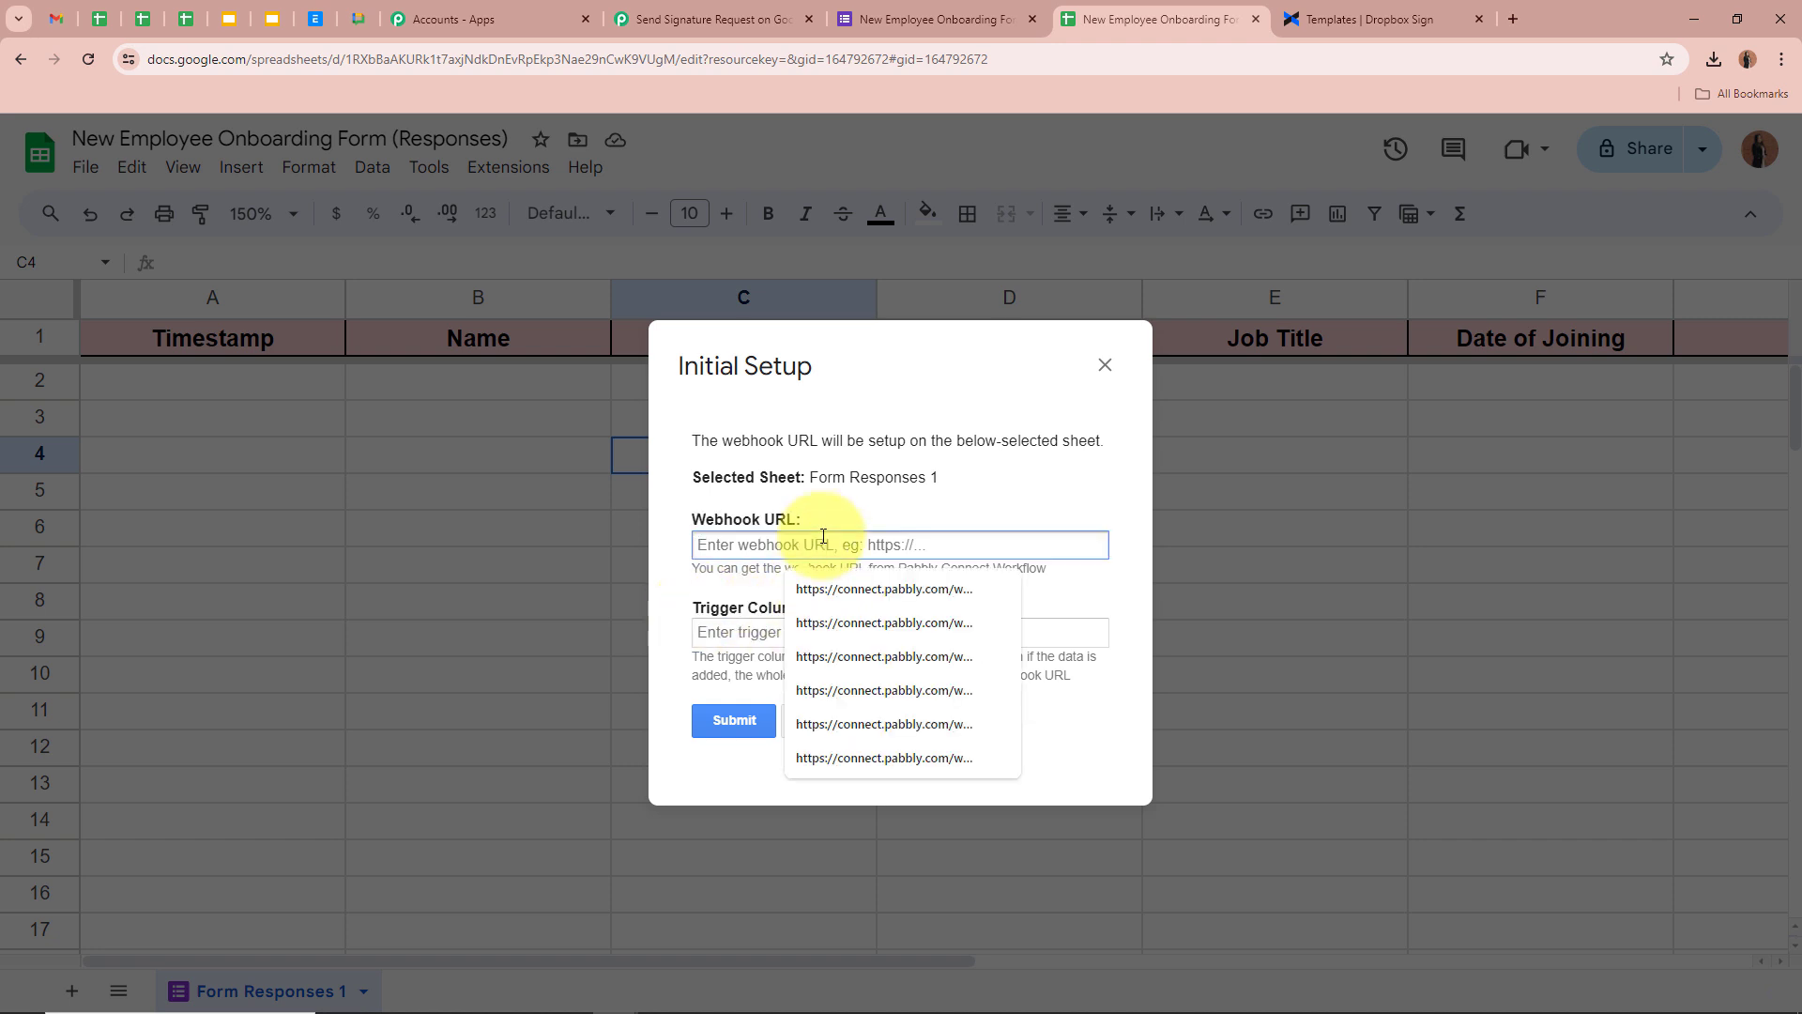
{"action": "key", "text": "ctrl+v"}
{"action": "left_click", "coordinate": [840, 625]}
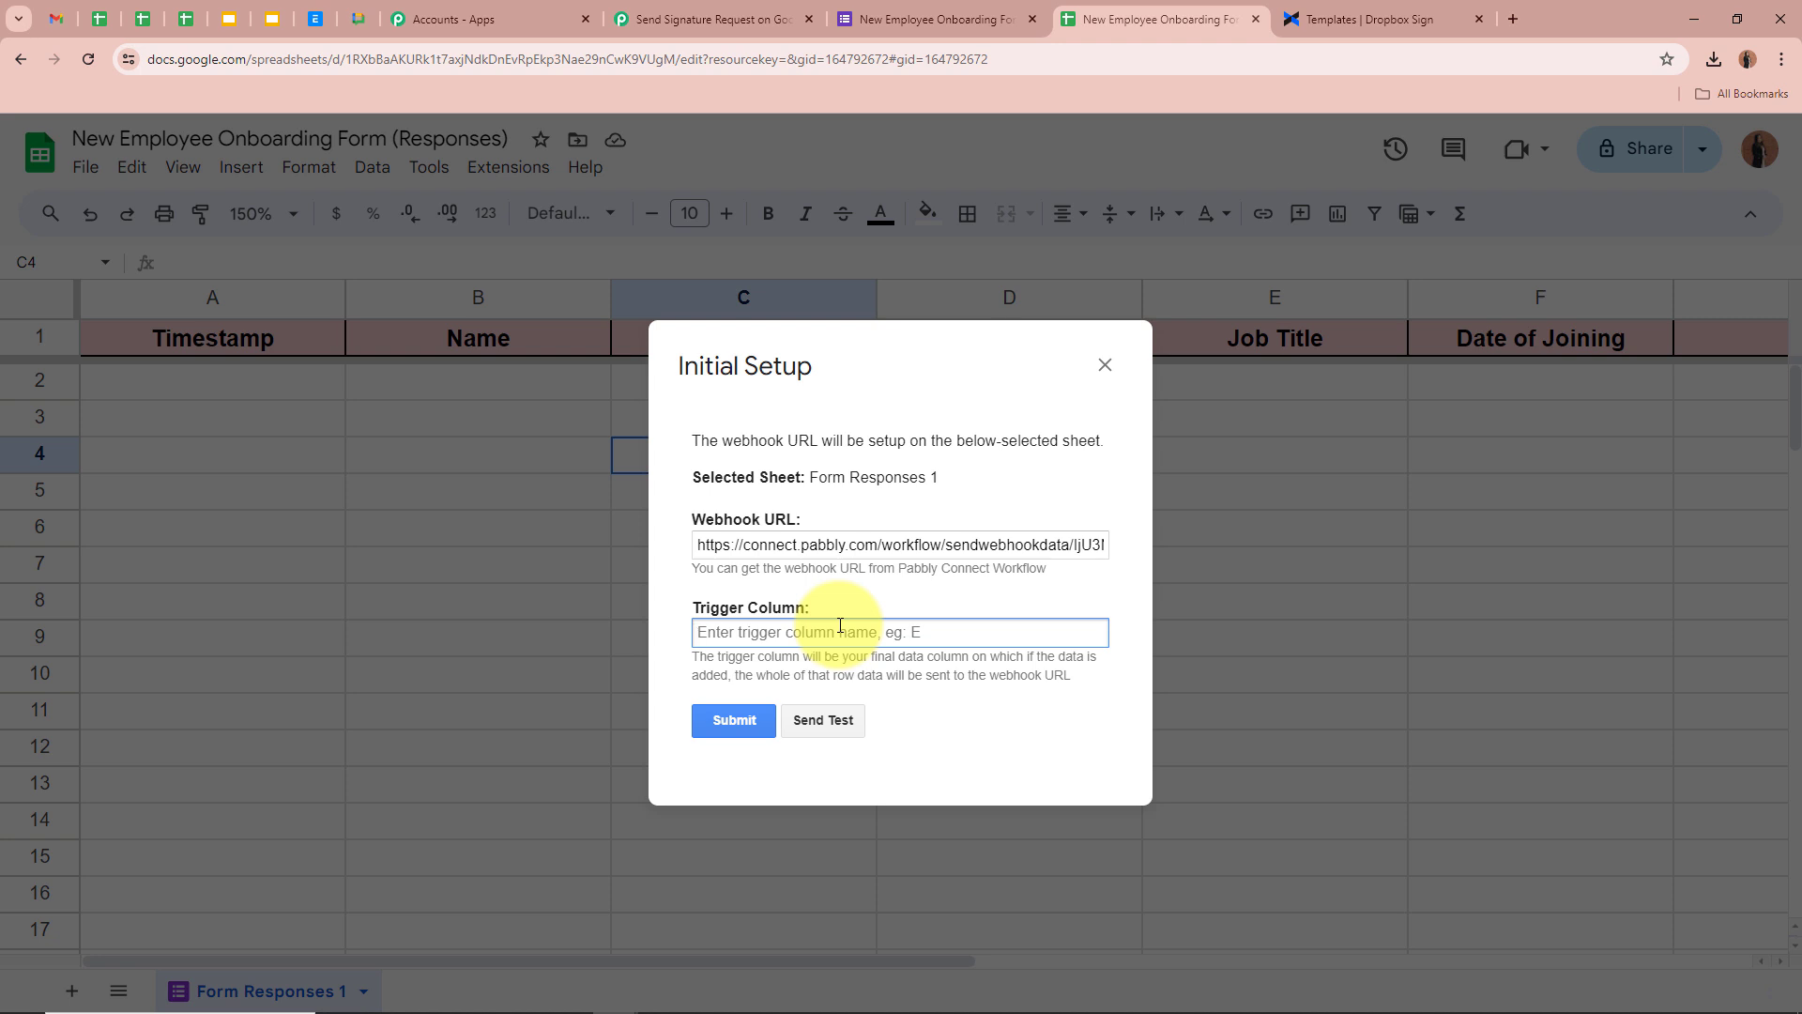
{"action": "left_click_drag", "start_coordinate": [688, 657], "coordinate": [1082, 655]}
{"action": "left_click", "coordinate": [729, 634]}
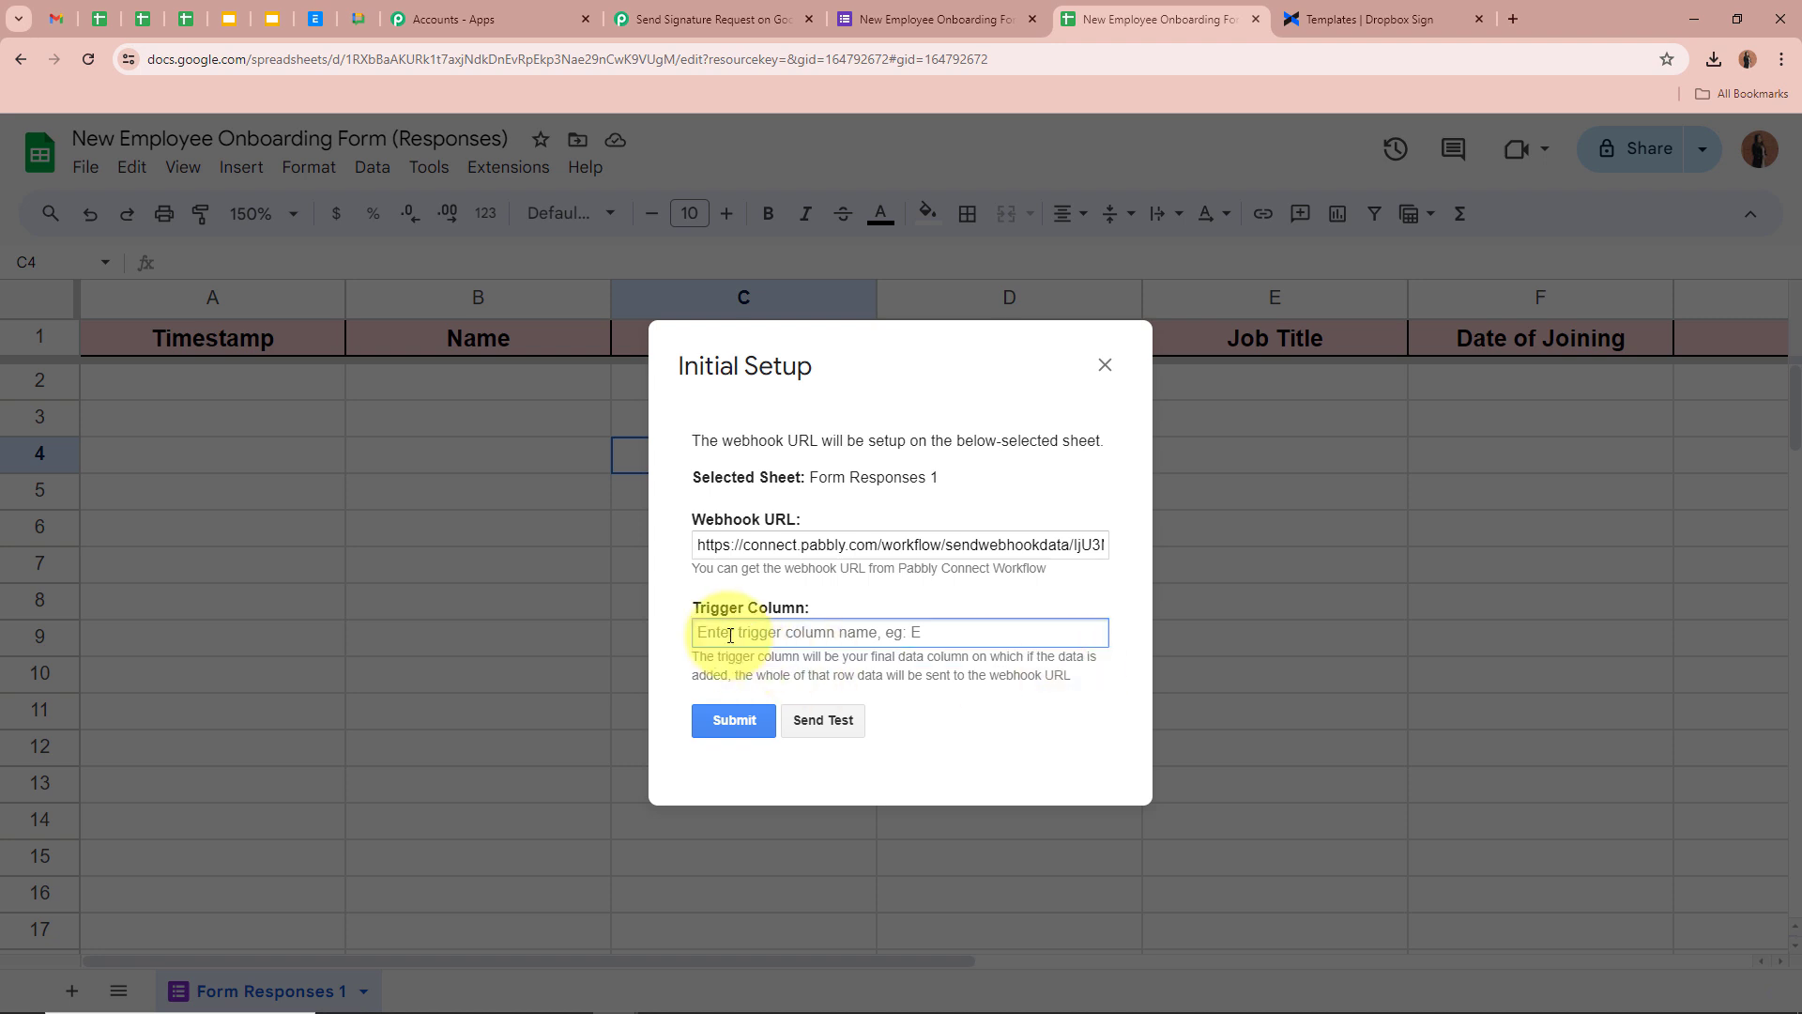
{"action": "type", "text": "F"}
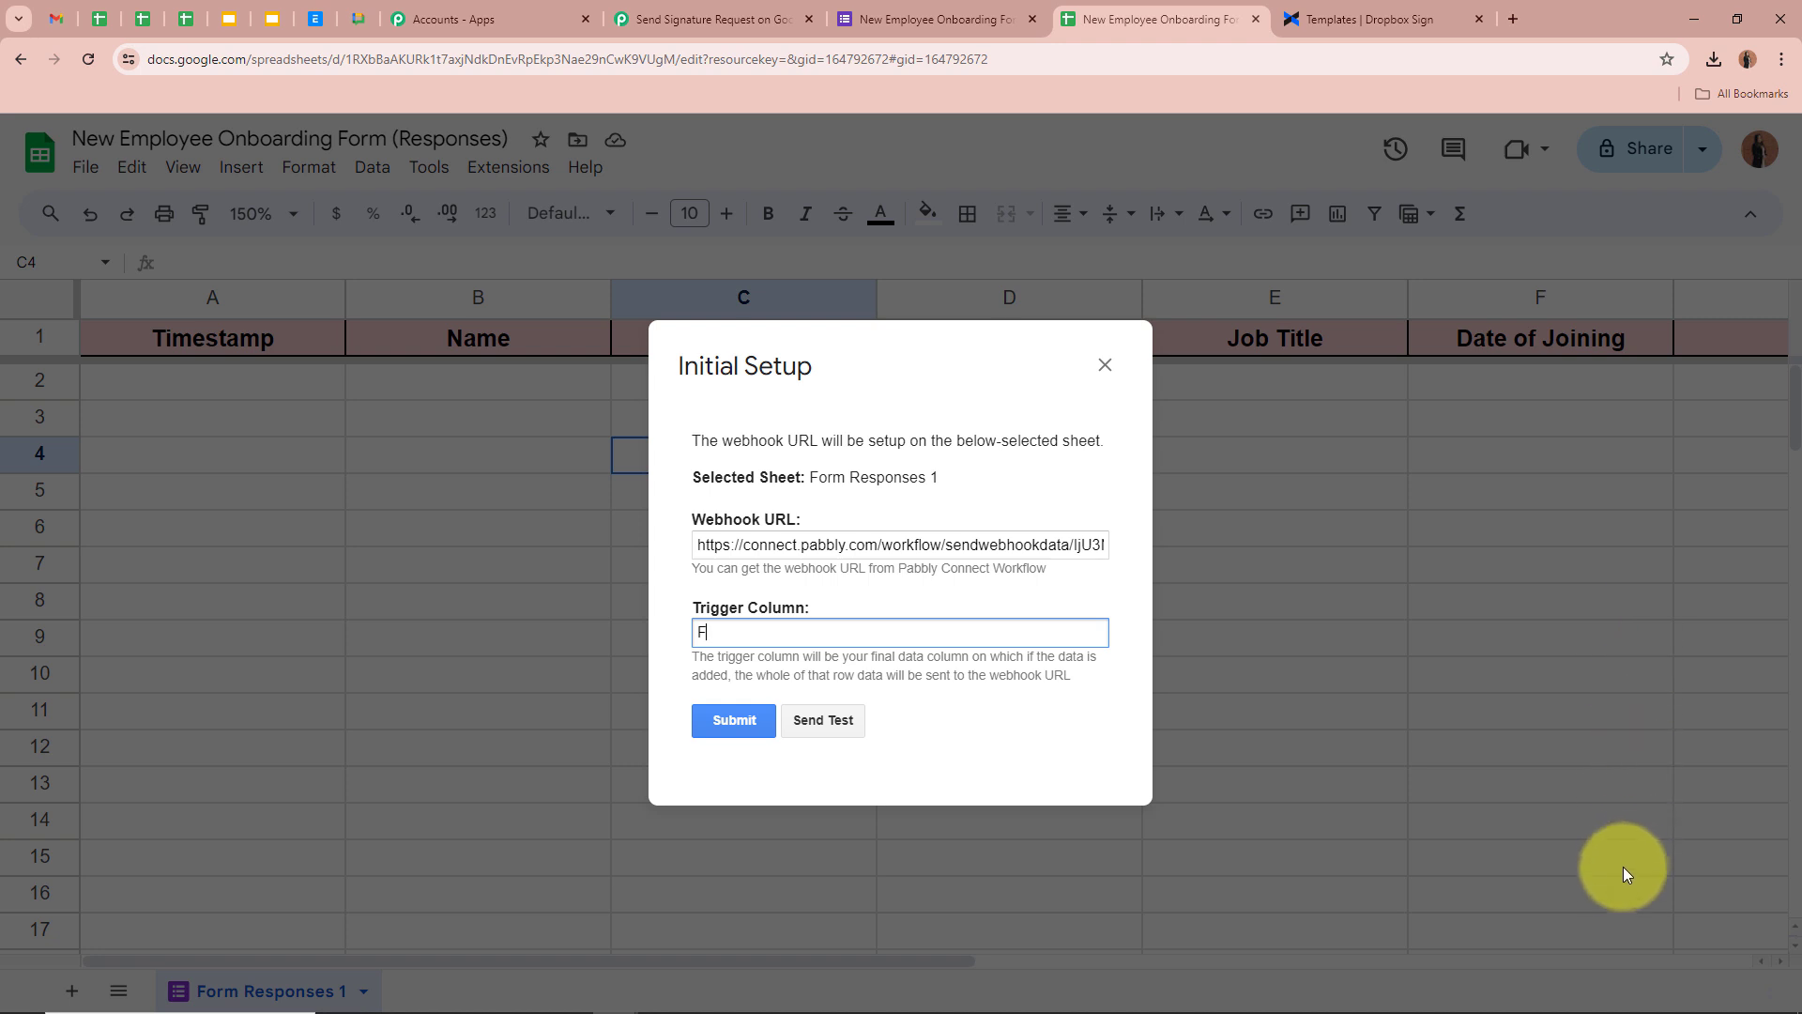
{"action": "left_click", "coordinate": [741, 720]}
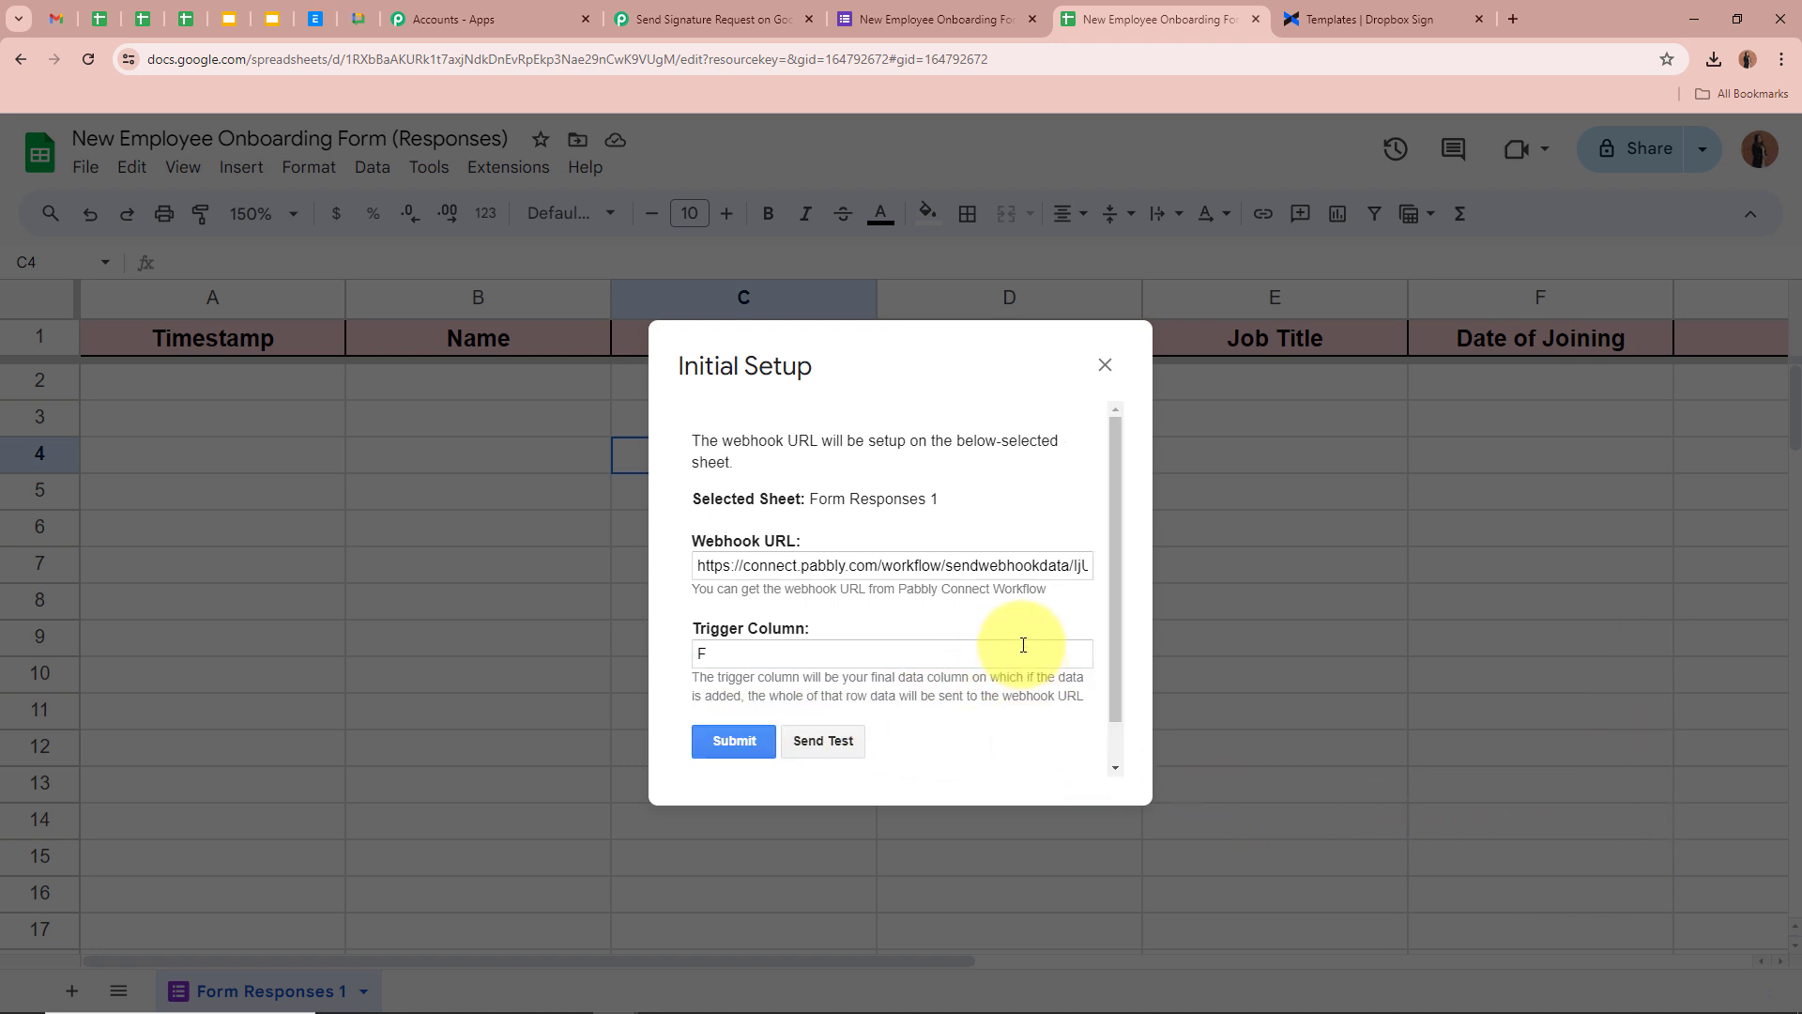
Check the setup success message and close the Initial Setup dialog
{"action": "scroll", "coordinate": [1023, 644], "scroll_direction": "down", "scroll_amount": 1}
{"action": "left_click_drag", "start_coordinate": [694, 733], "coordinate": [941, 733]}
{"action": "left_click", "coordinate": [942, 733]}
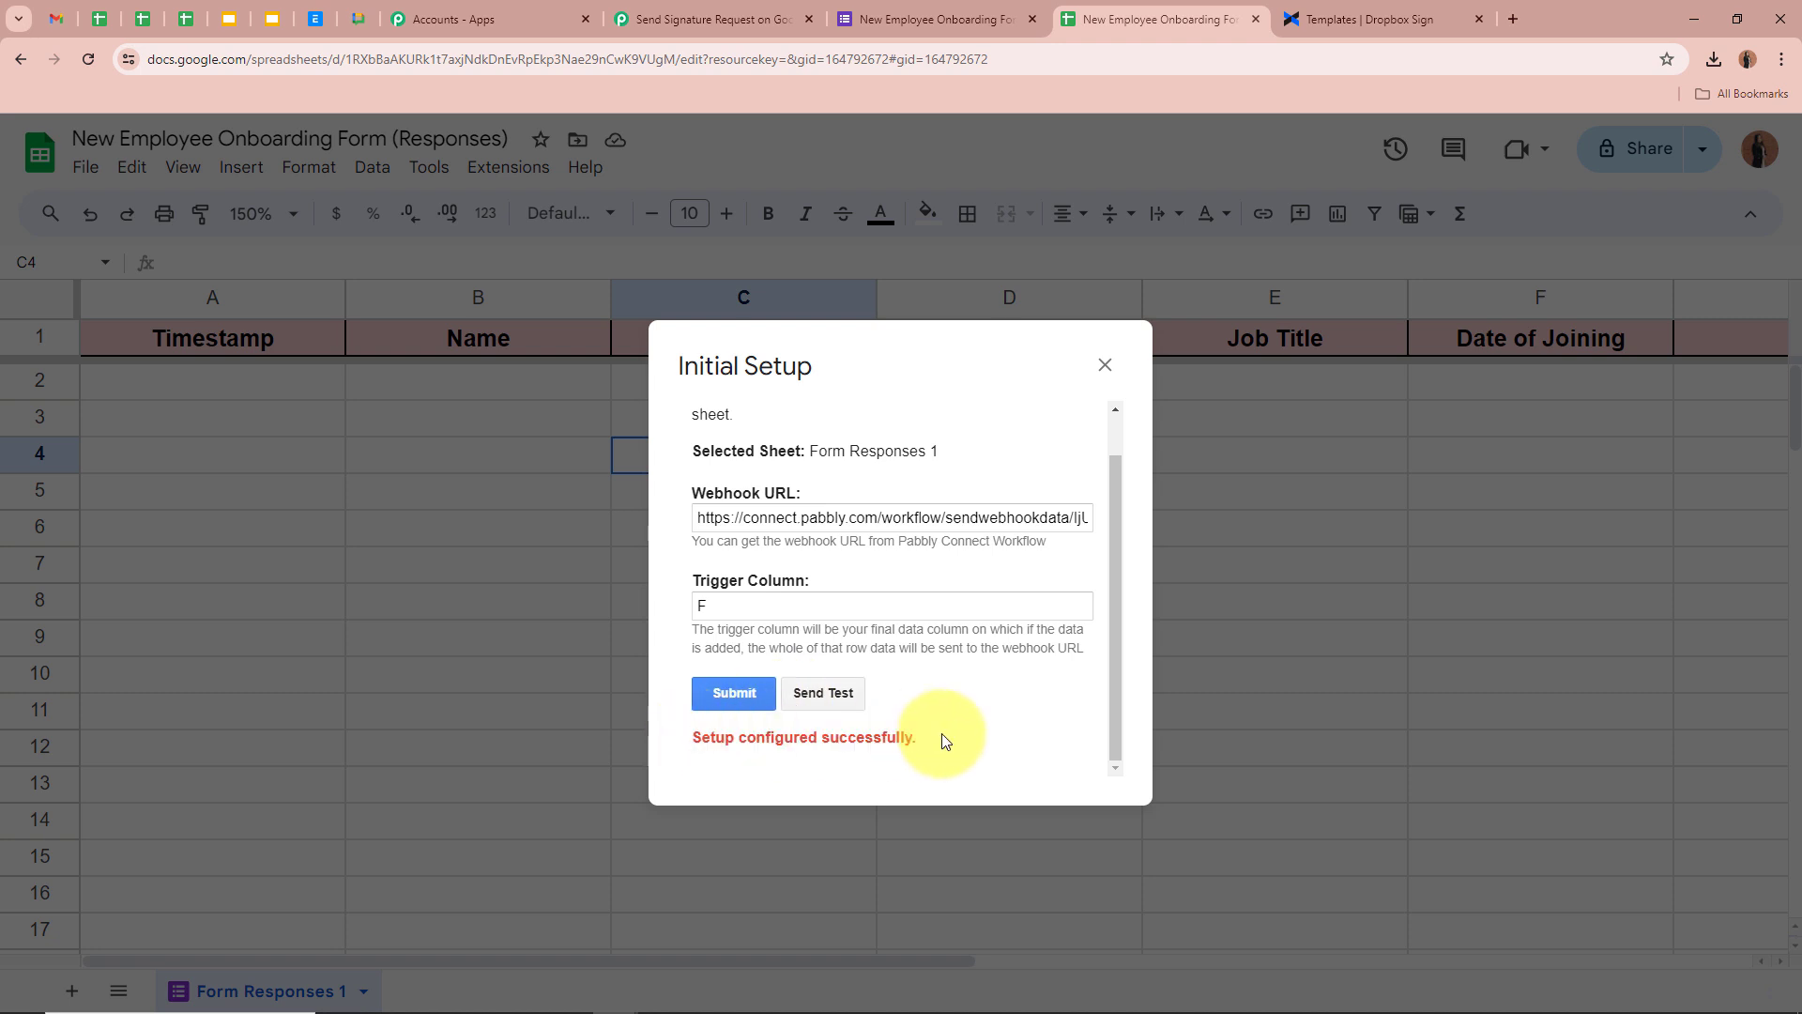
{"action": "left_click", "coordinate": [1105, 366]}
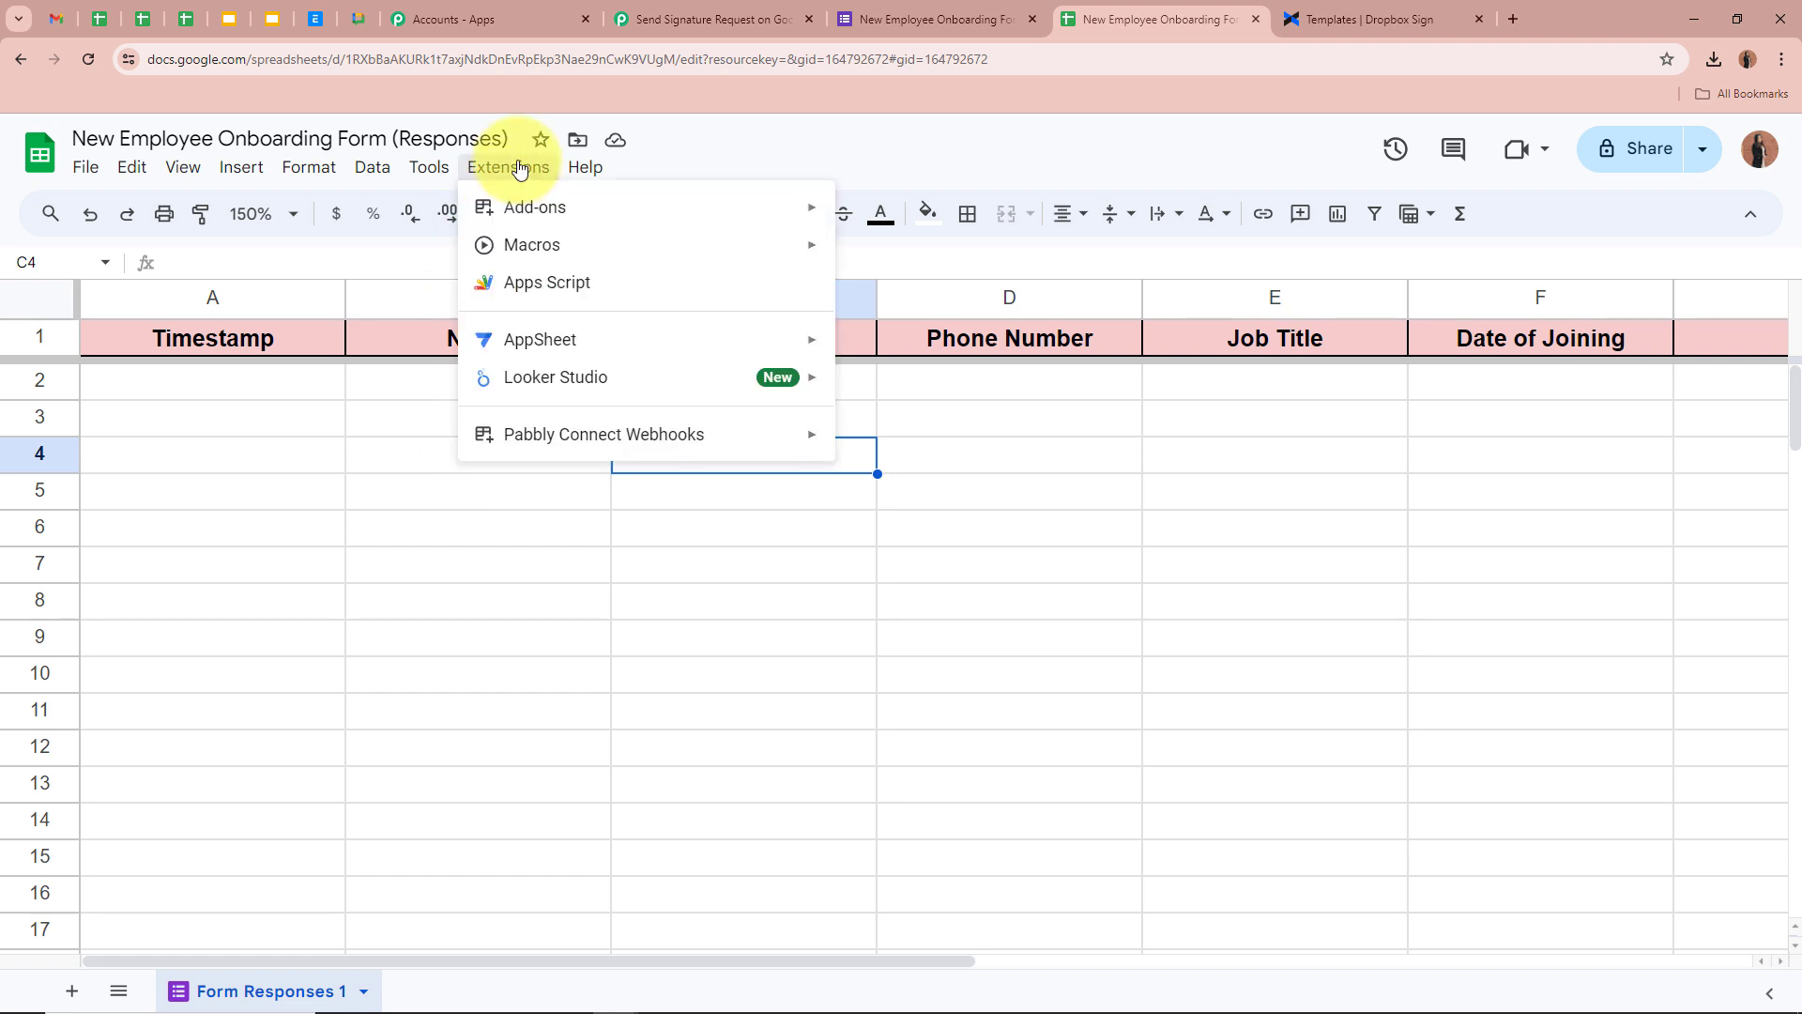
Enable Send On Event in Pabbly Connect Webhooks, confirm it is ticked, and return to Pabbly
{"action": "mouse_move", "coordinate": [533, 437]}
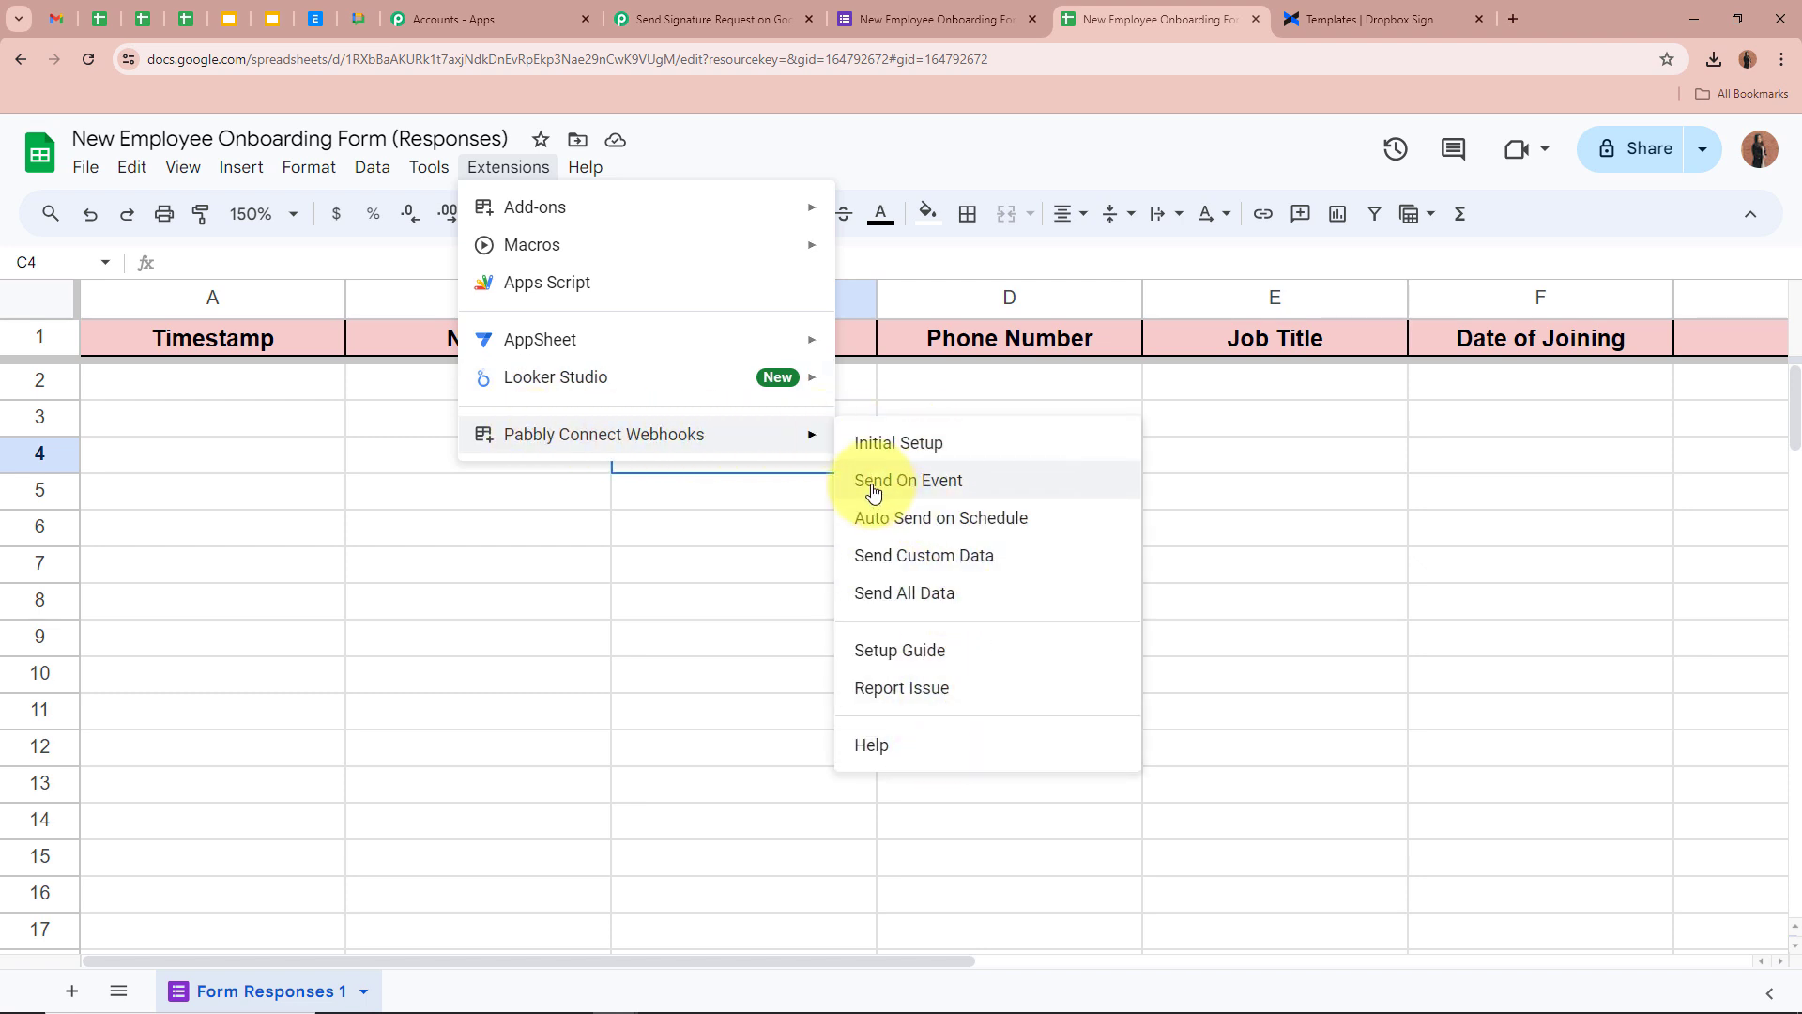
{"action": "left_click", "coordinate": [964, 482]}
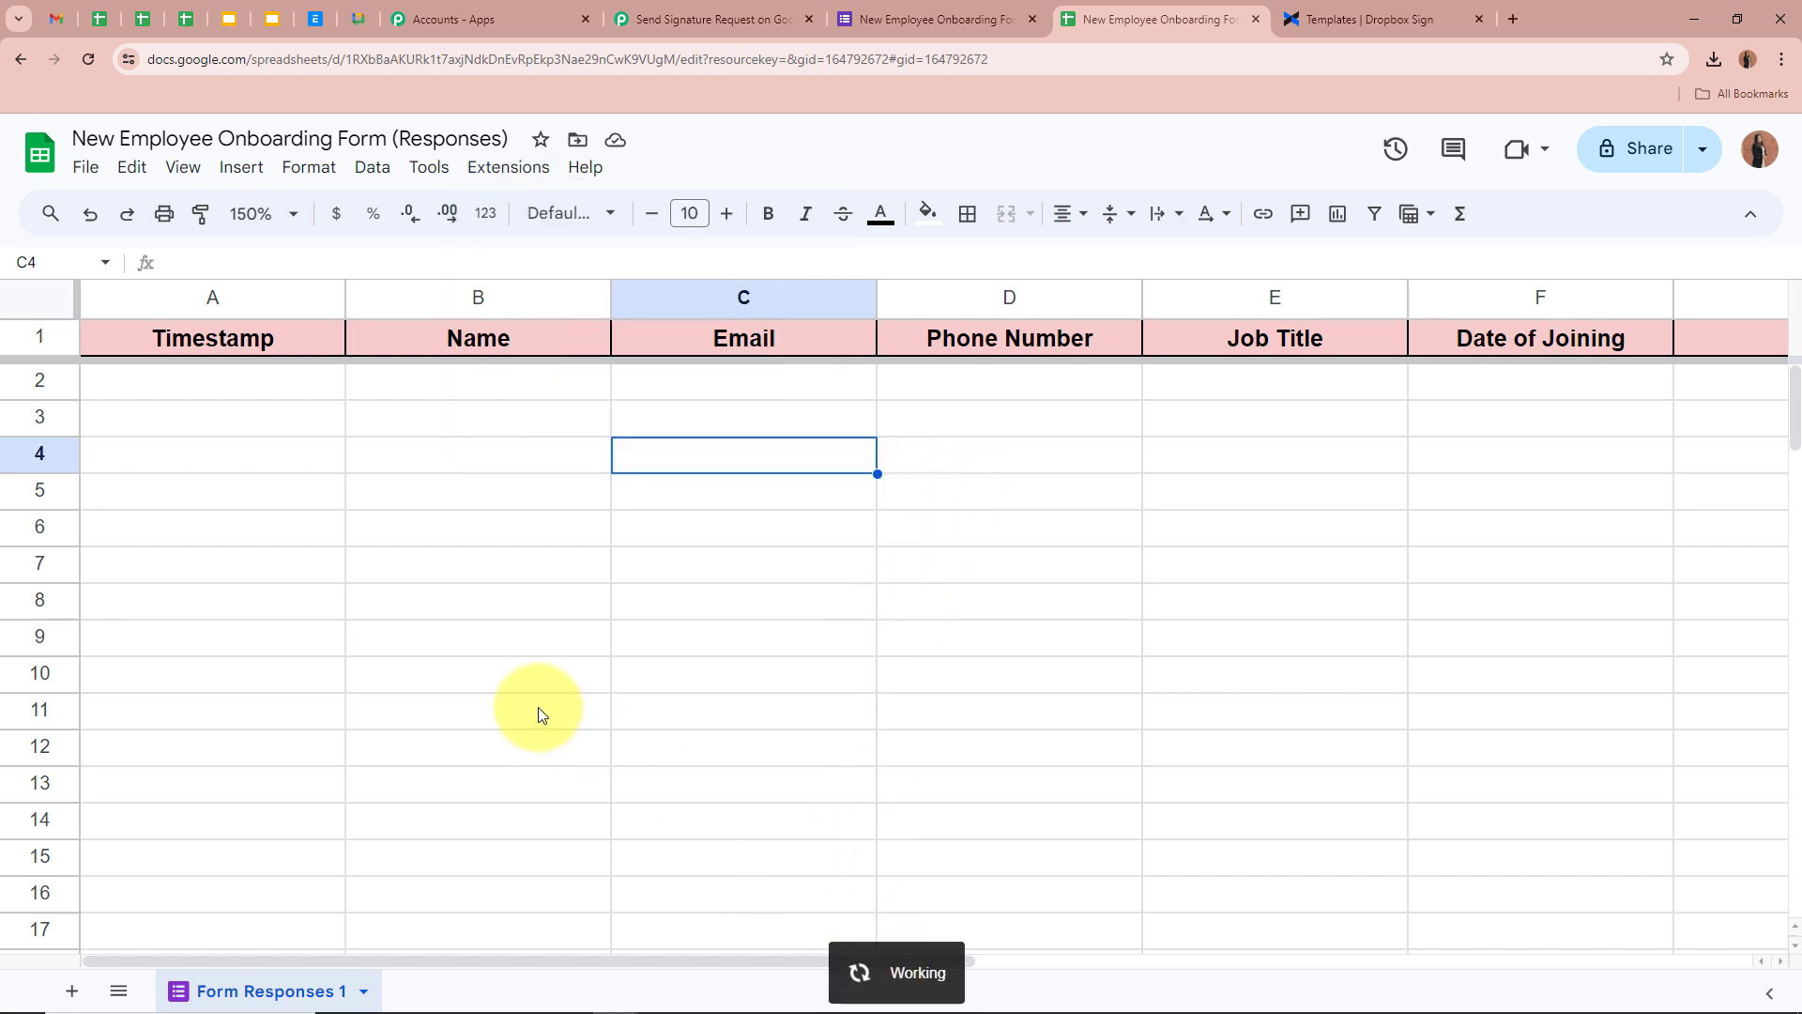
{"action": "left_click", "coordinate": [511, 169]}
{"action": "mouse_move", "coordinate": [560, 441]}
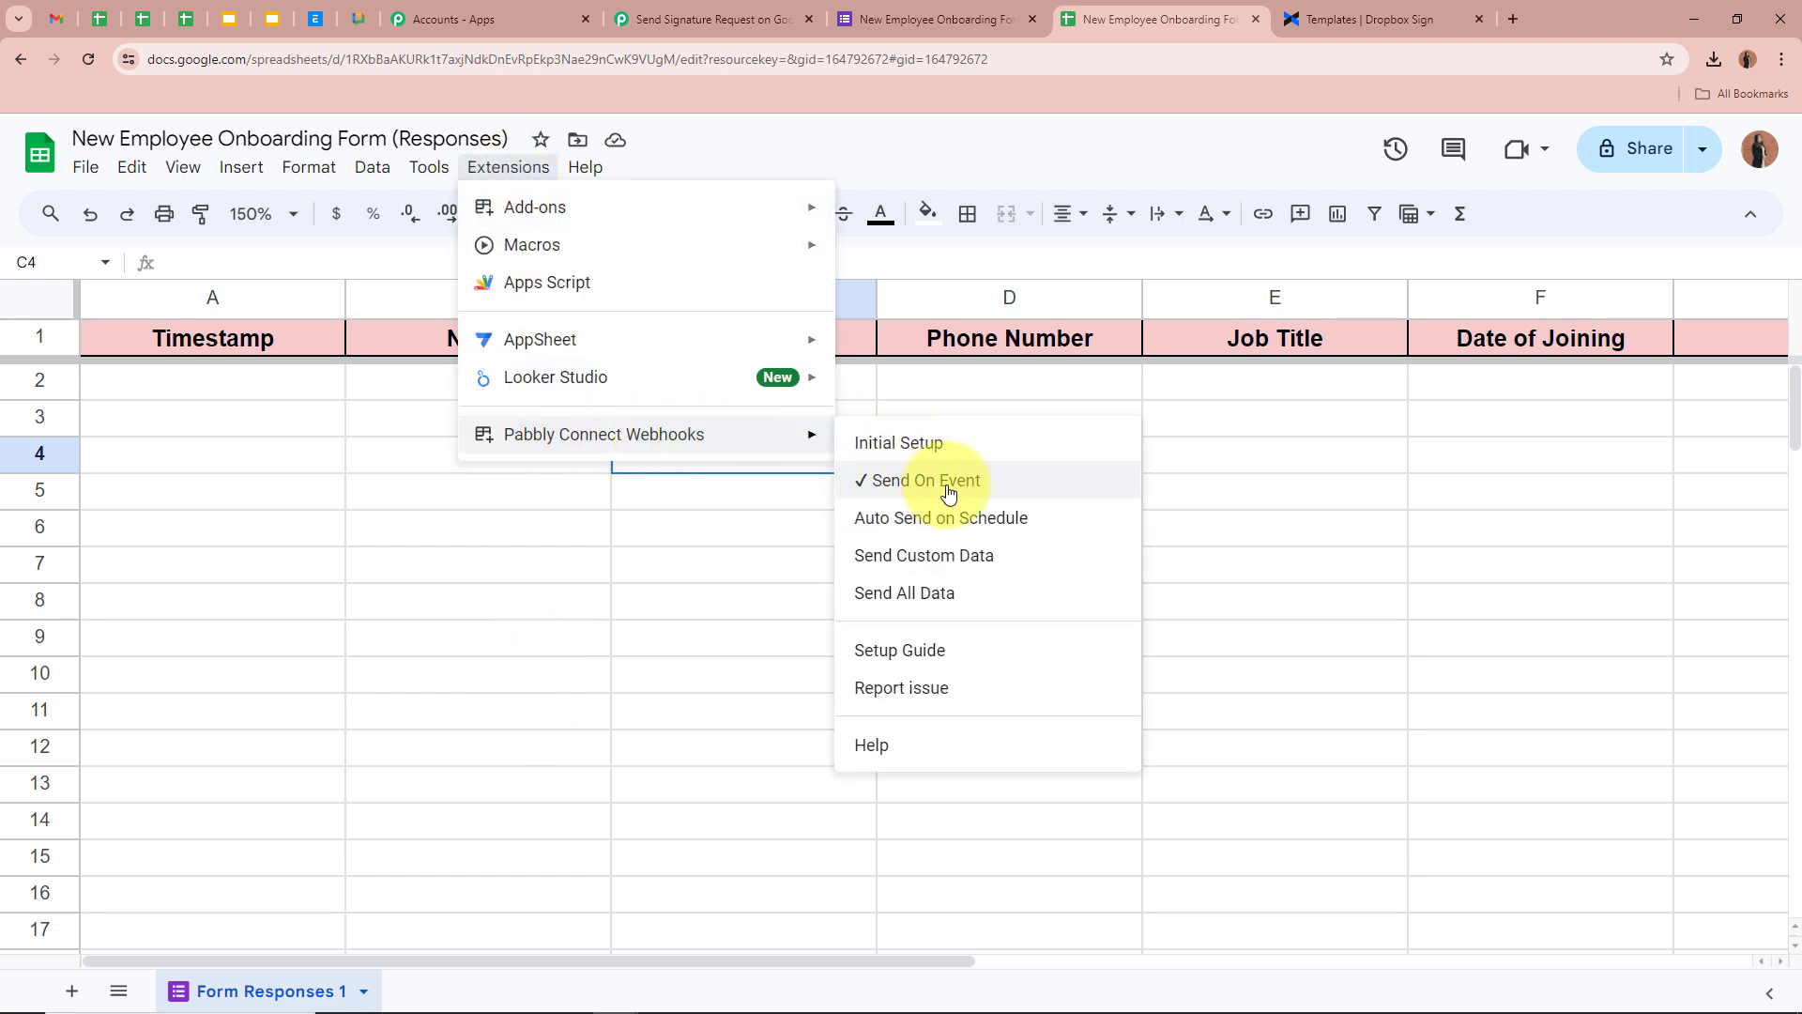
{"action": "left_click", "coordinate": [690, 523]}
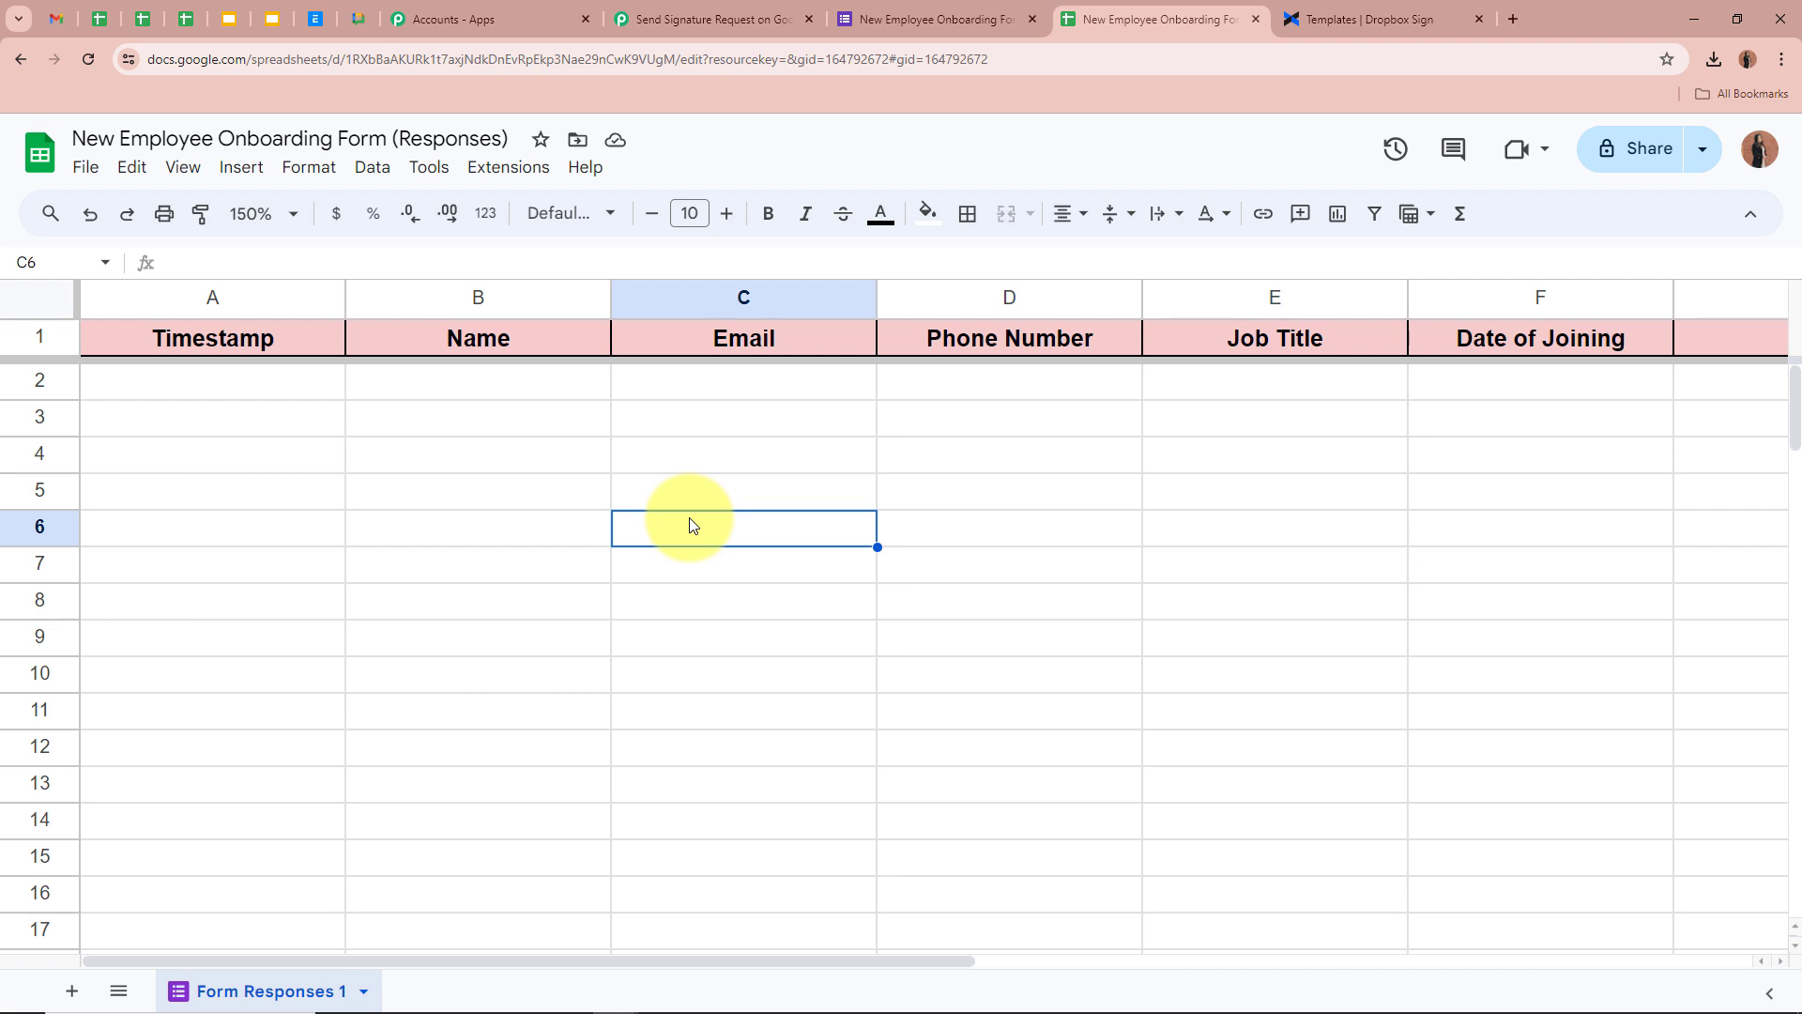
{"action": "left_click", "coordinate": [490, 460]}
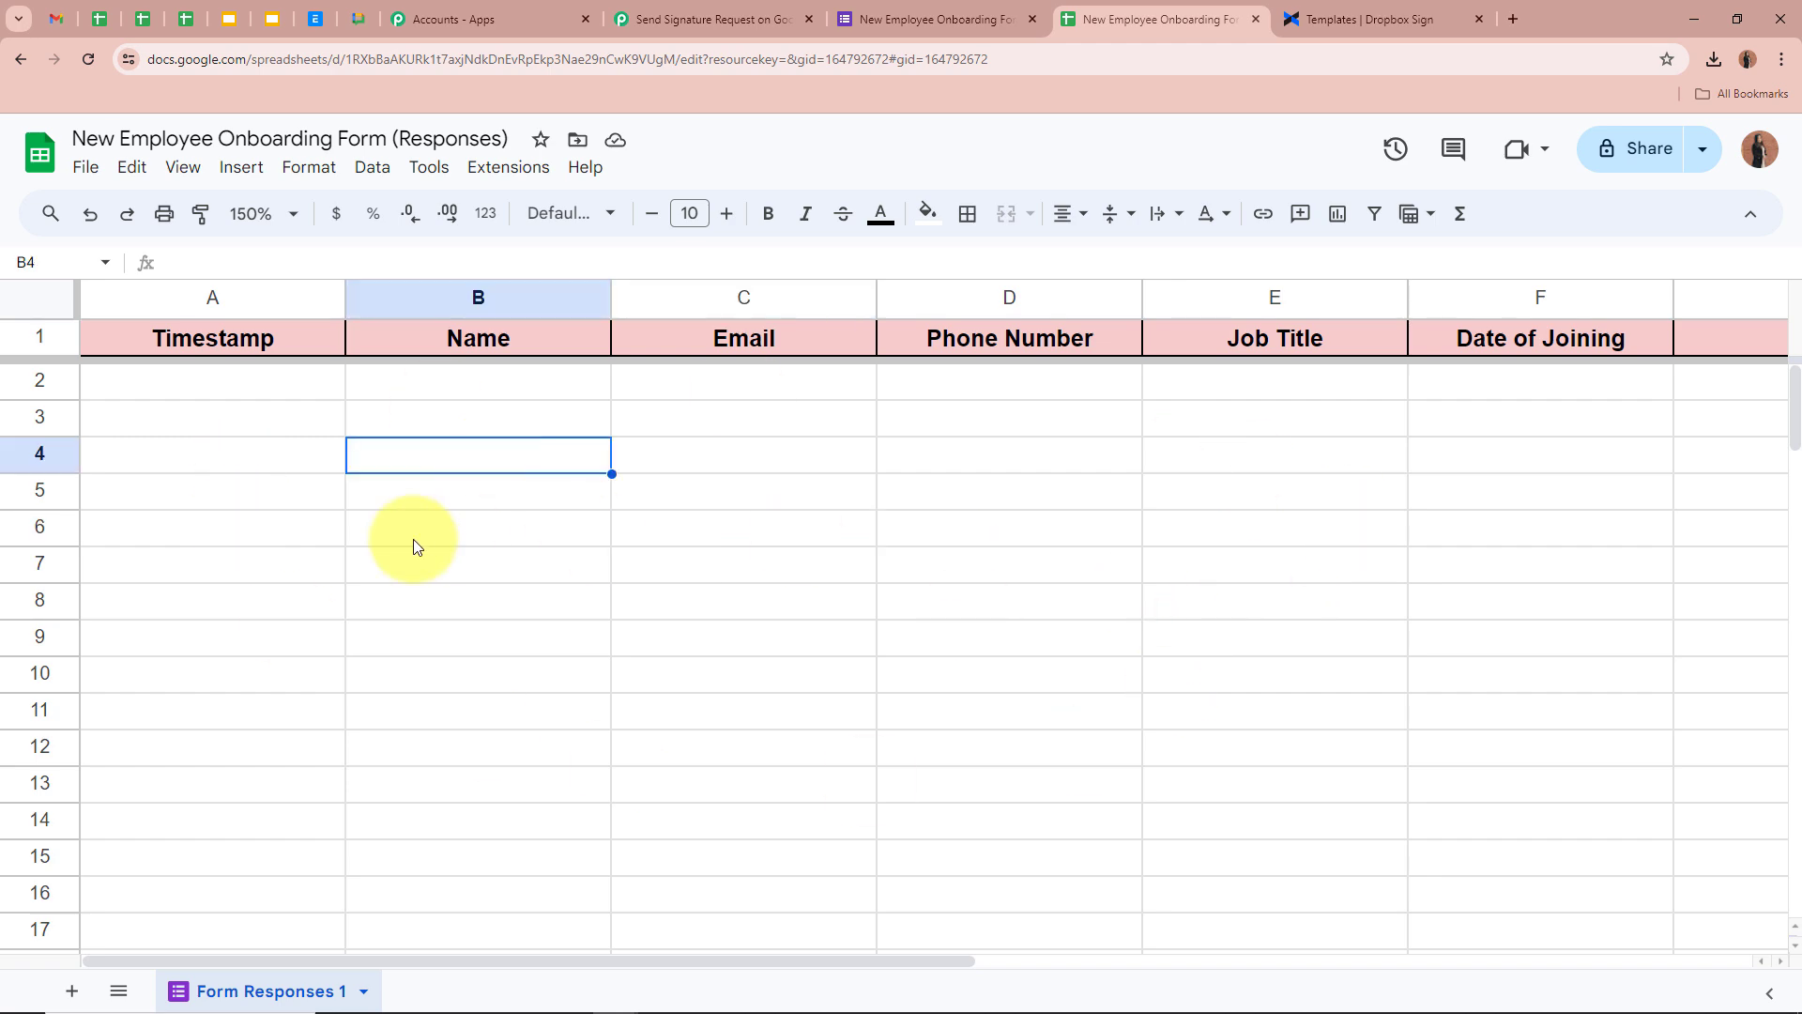
{"action": "left_click", "coordinate": [638, 19]}
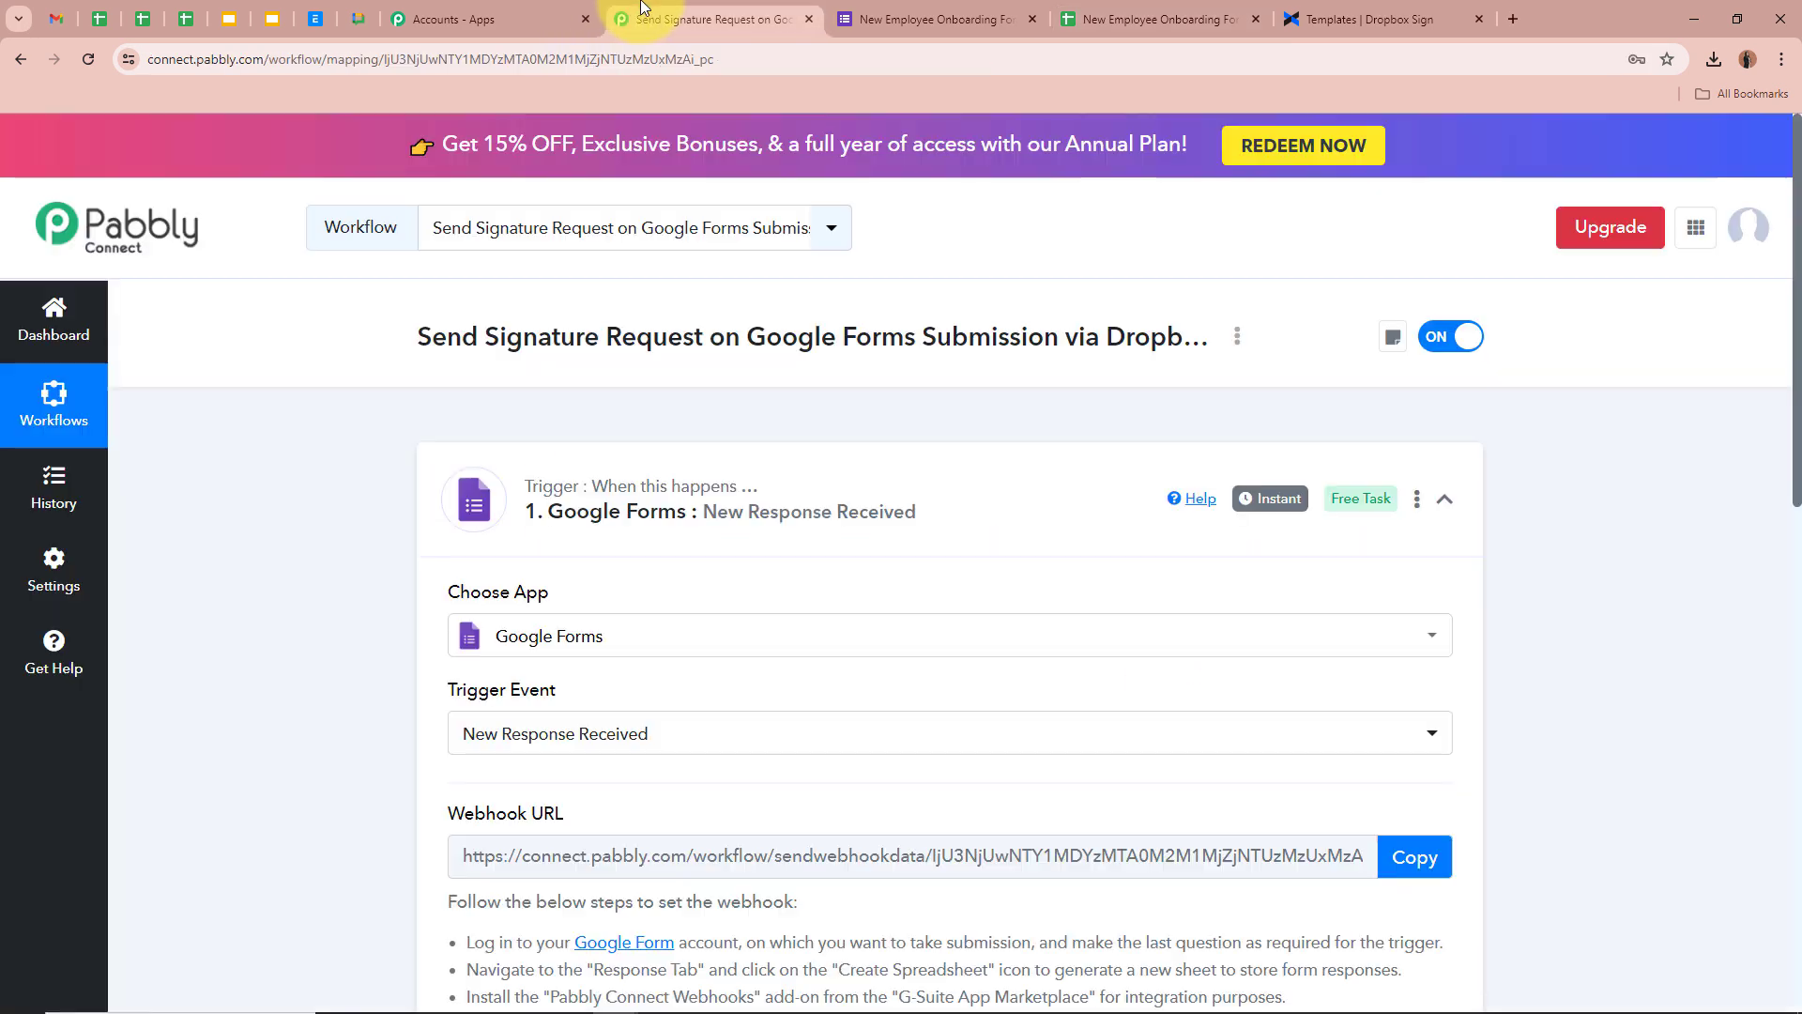
Scroll the signature-request workflow down to the Waiting For Webhook Response button, then switch to the onboarding form
{"action": "scroll", "coordinate": [284, 460], "scroll_direction": "down", "scroll_amount": 5}
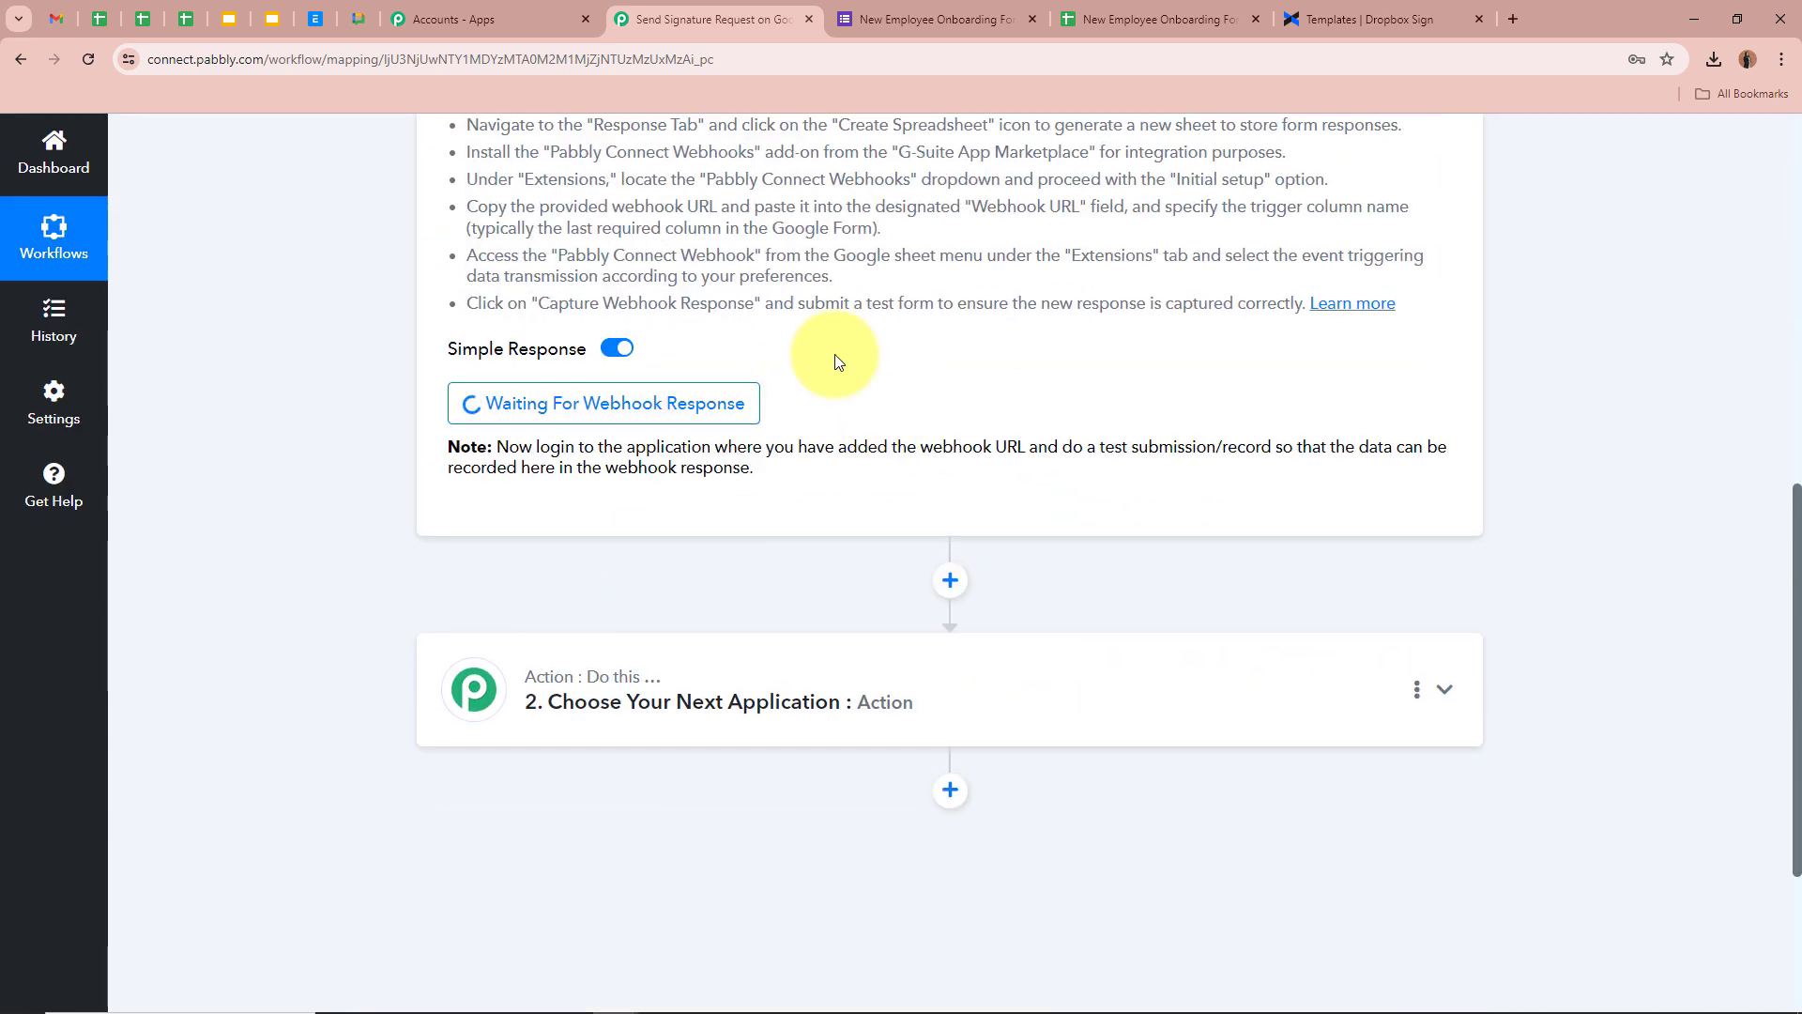
{"action": "scroll", "coordinate": [332, 460], "scroll_direction": "down", "scroll_amount": 1}
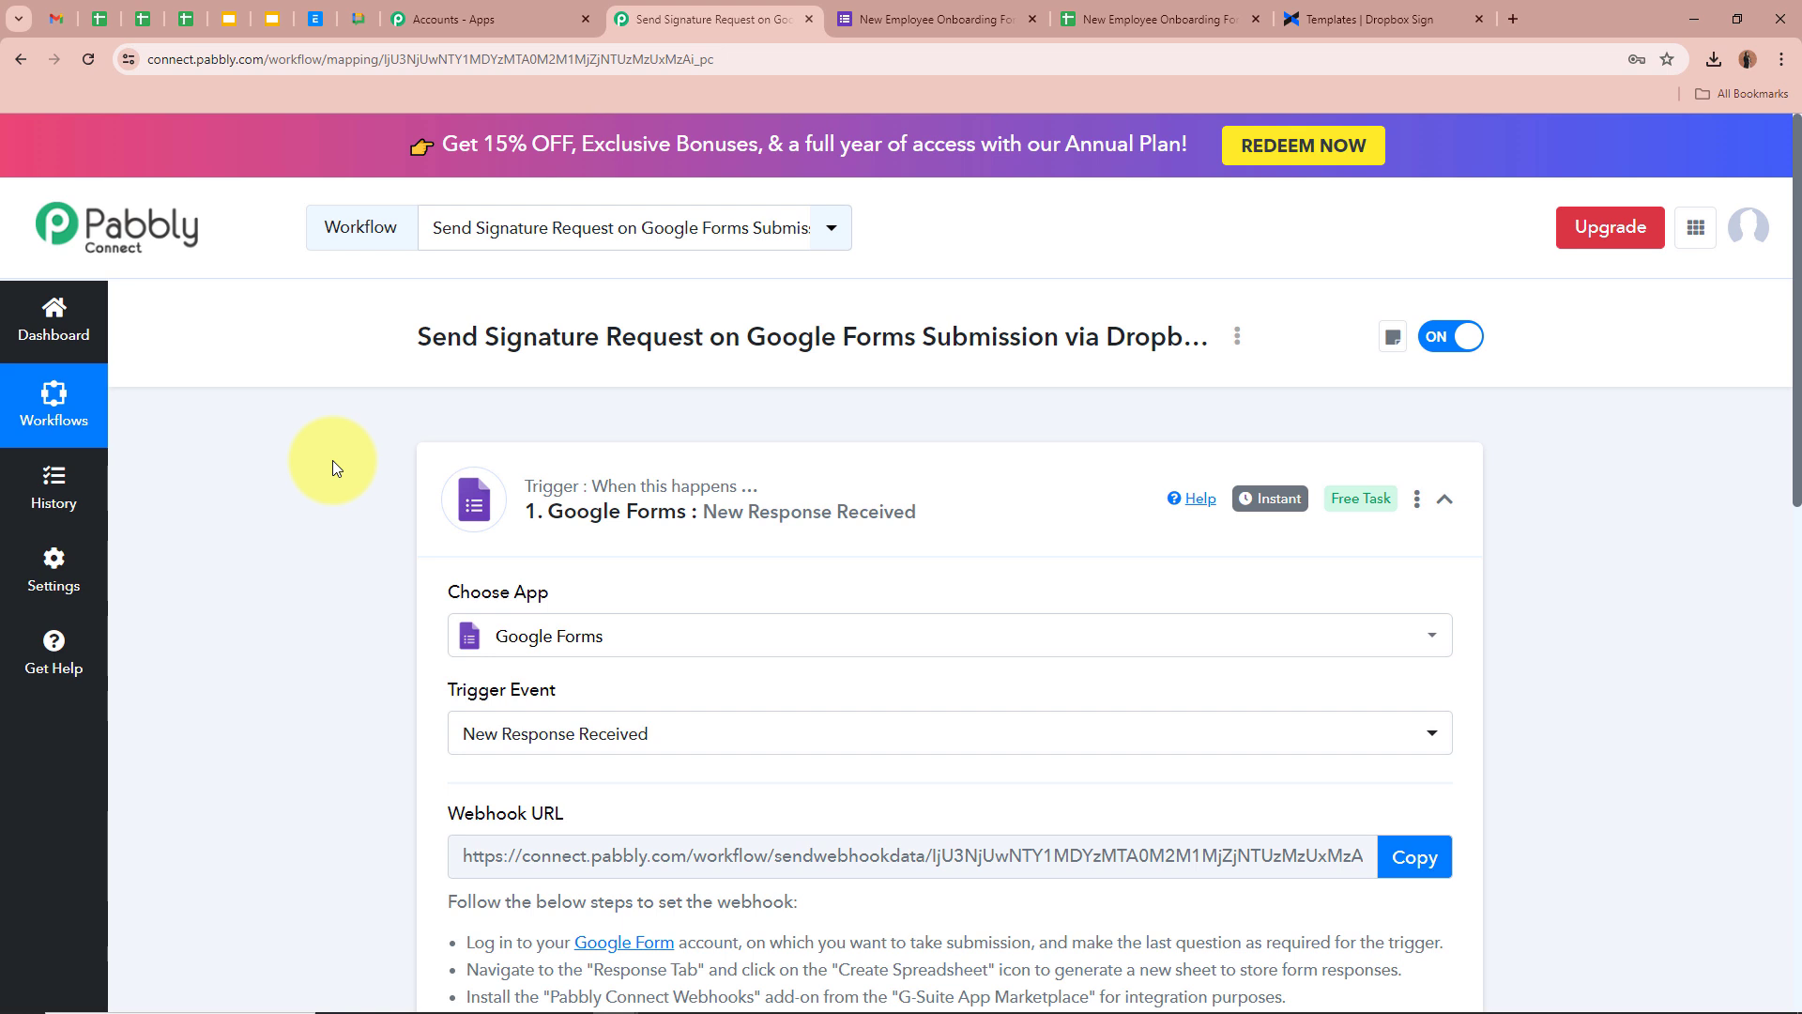
{"action": "scroll", "coordinate": [332, 460], "scroll_direction": "down", "scroll_amount": 6}
{"action": "left_click", "coordinate": [877, 19]}
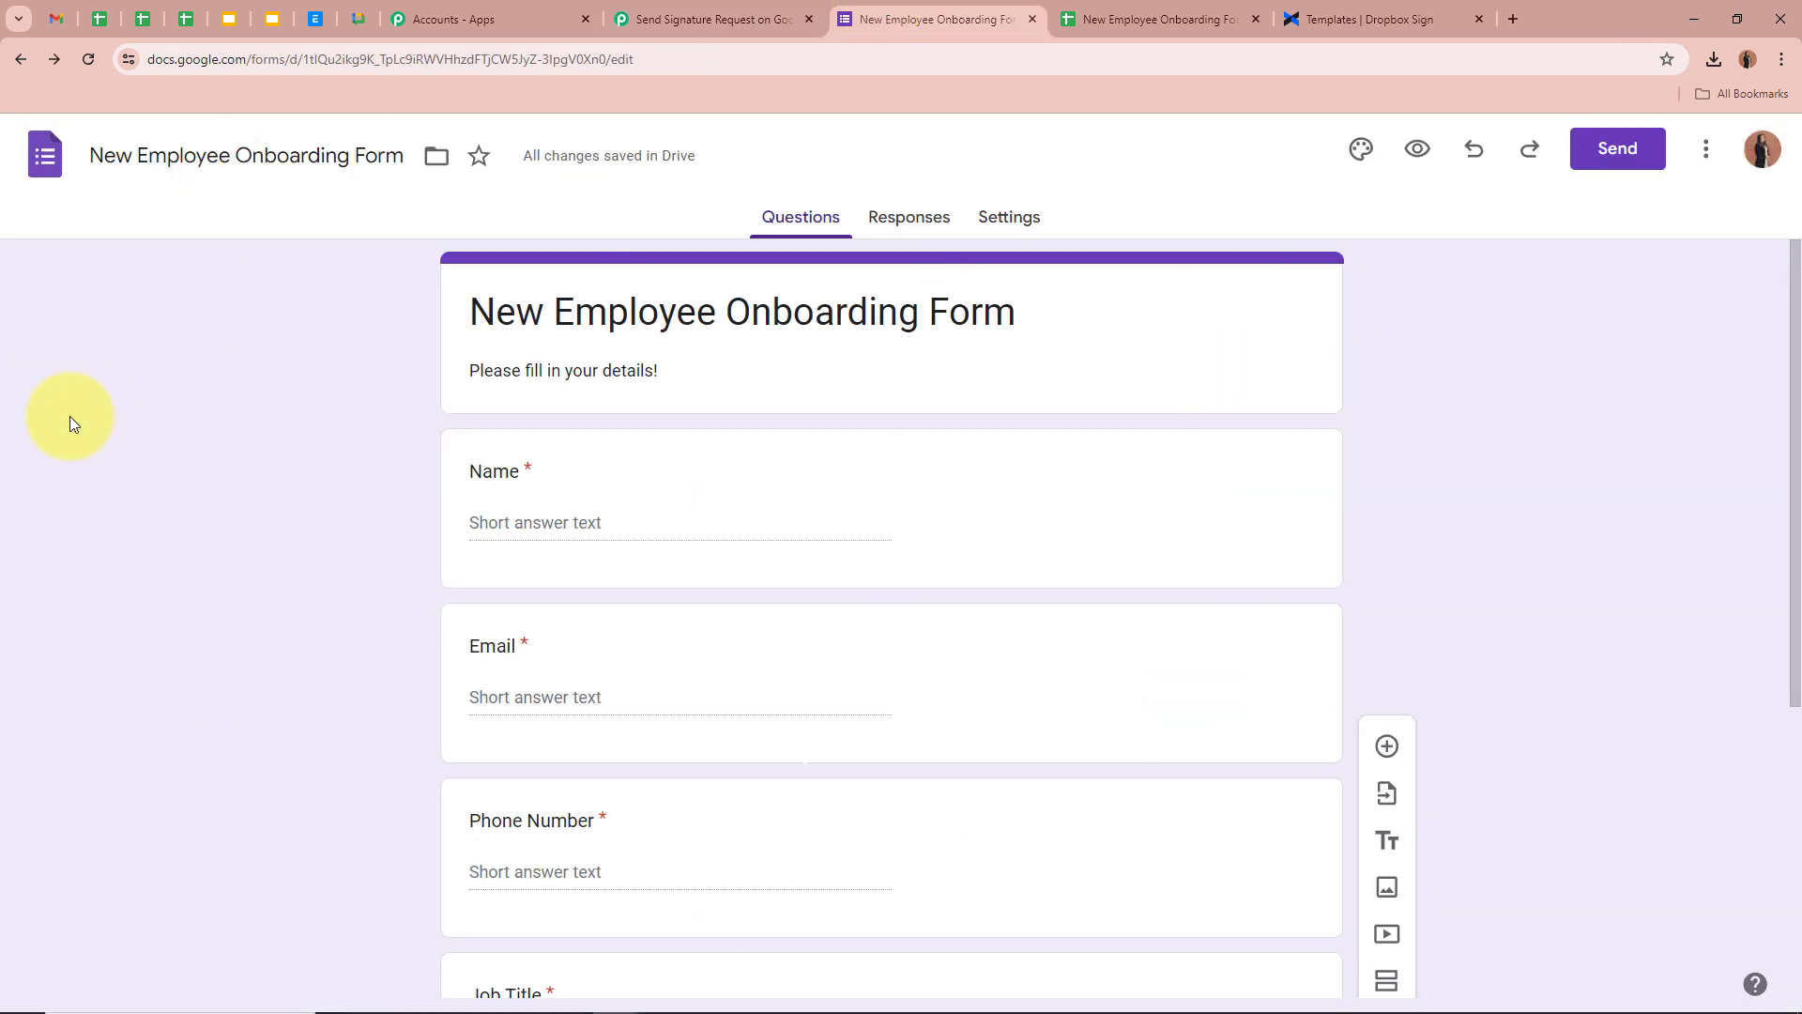
Copy the New Employee Onboarding Form's shareable link from the Send options
{"action": "left_click", "coordinate": [1626, 159]}
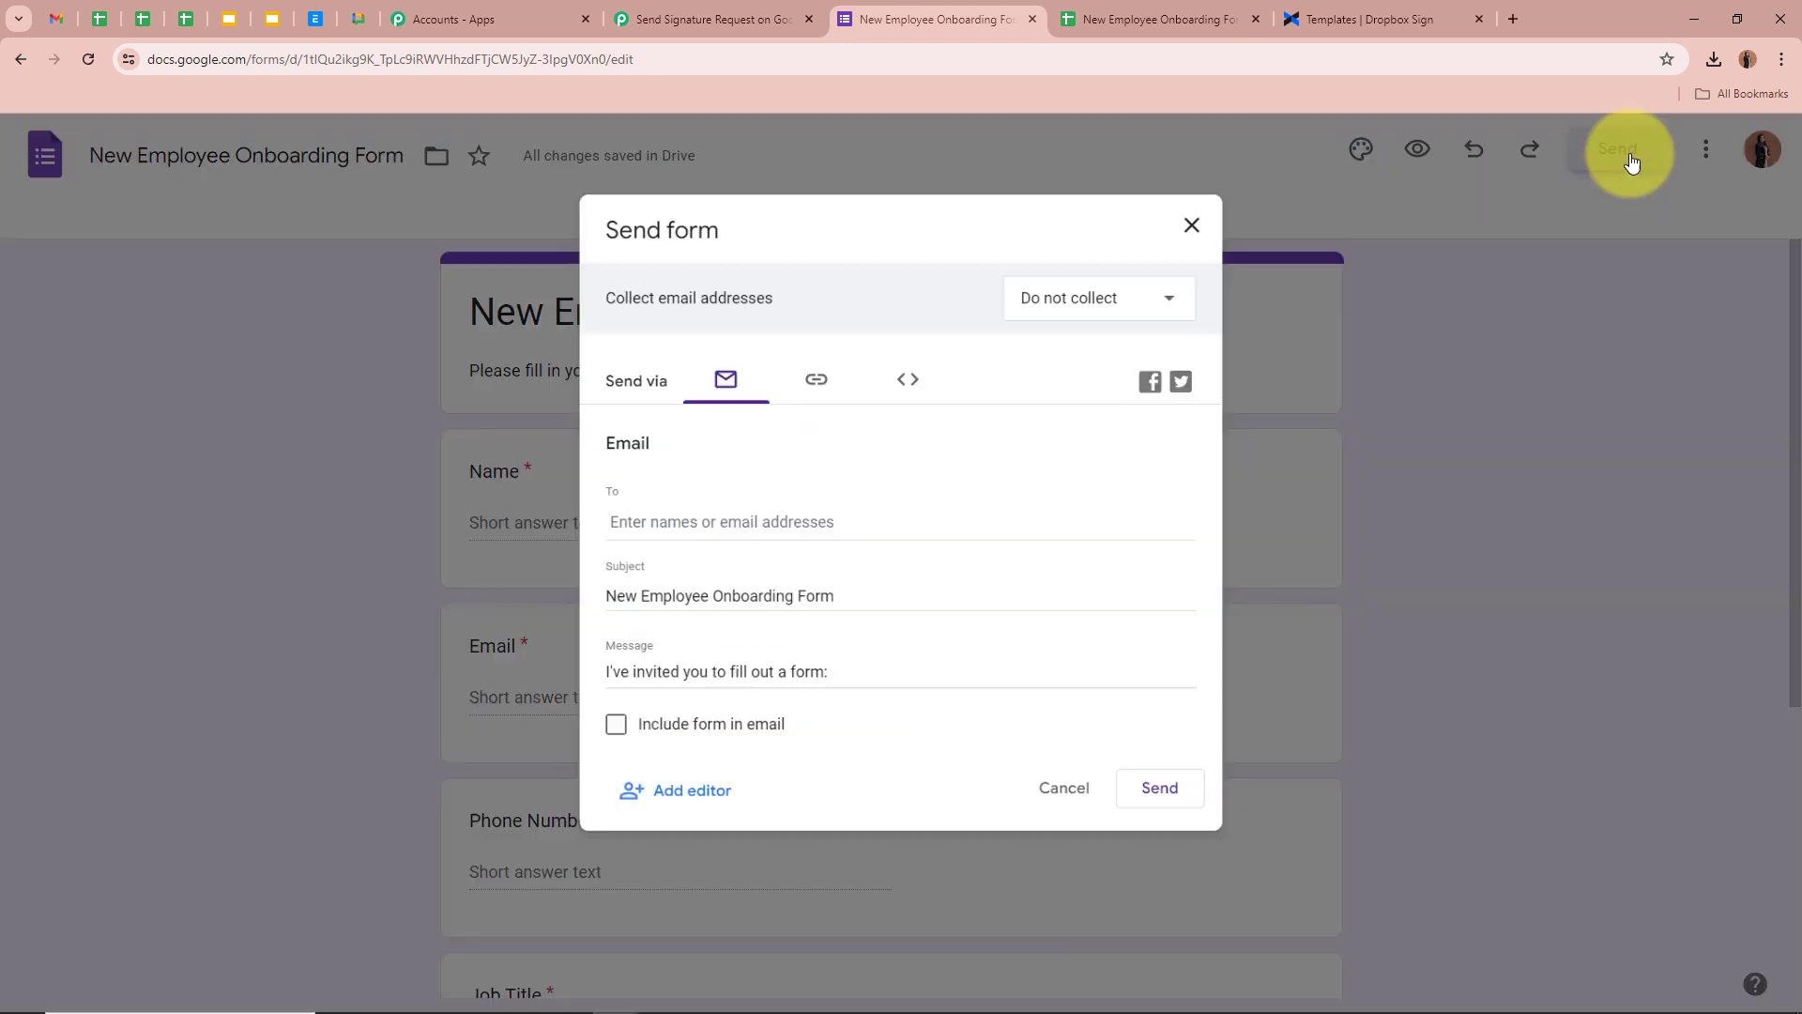
{"action": "left_click", "coordinate": [829, 383]}
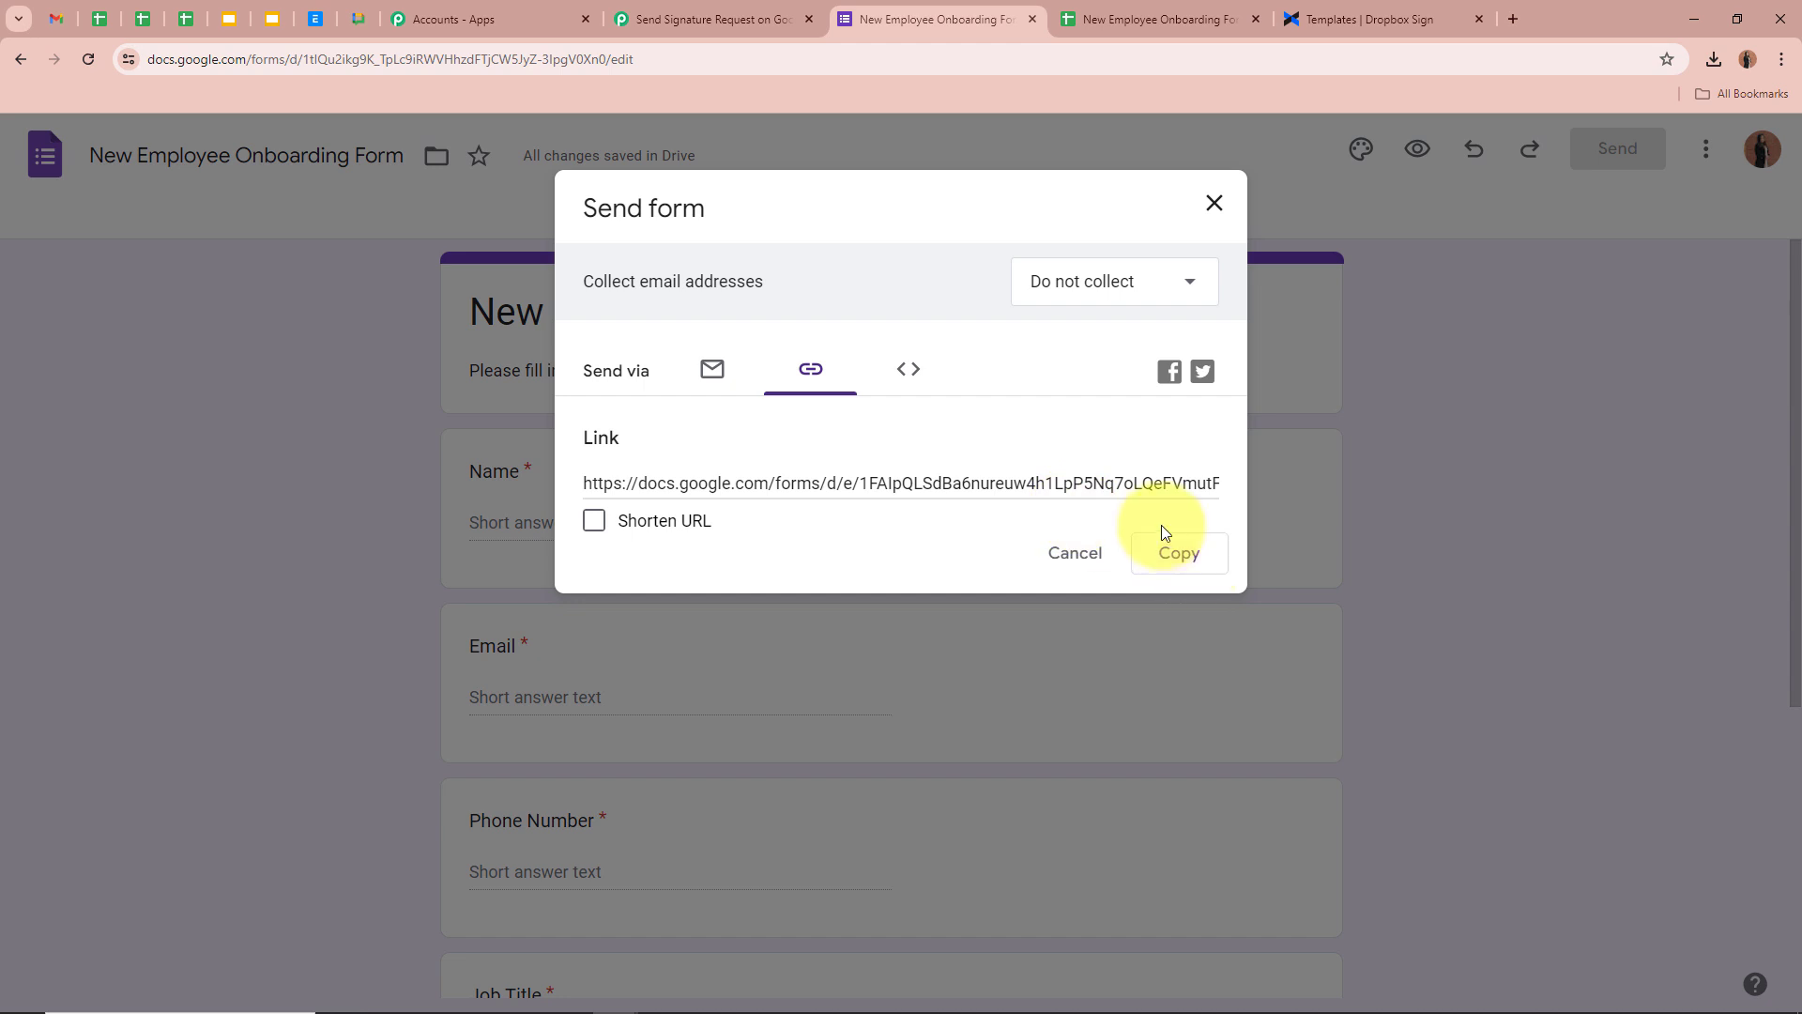
{"action": "left_click", "coordinate": [1178, 553]}
Load the copied form link in a new browser tab as a fillable form
{"action": "left_click", "coordinate": [1508, 16]}
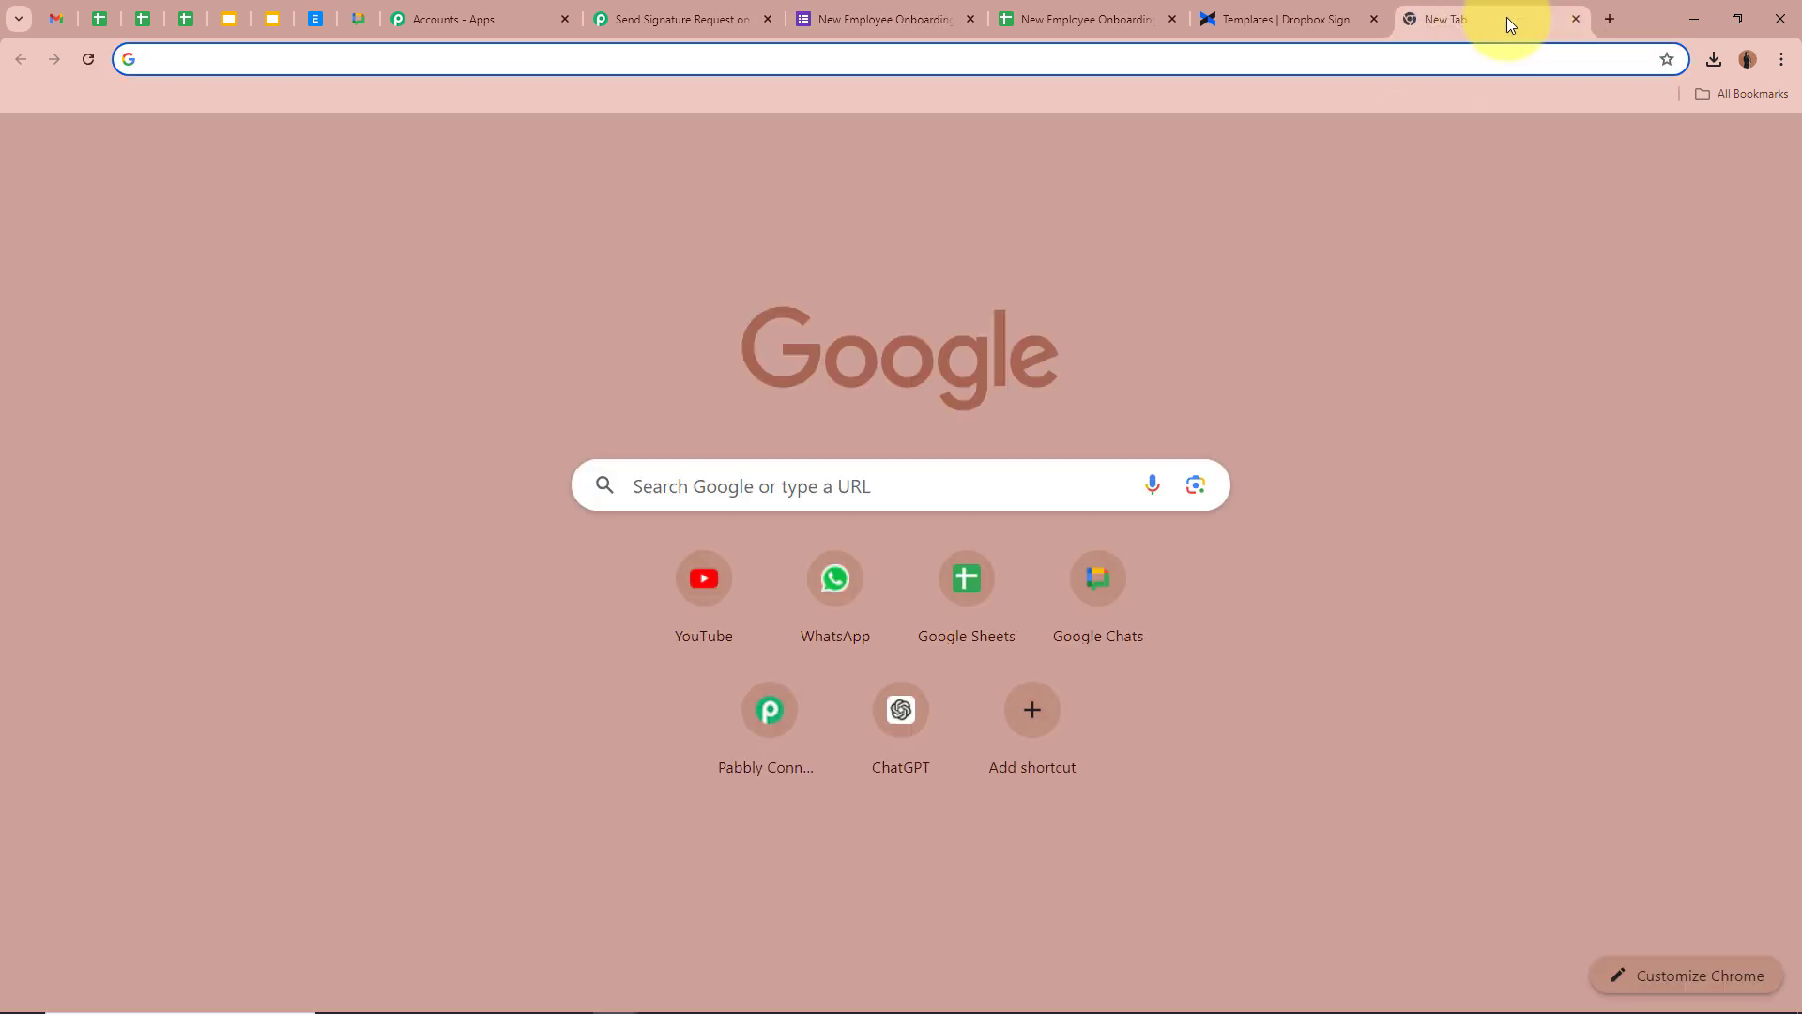
{"action": "key", "text": "ctrl+v"}
{"action": "key", "text": "Return"}
{"action": "scroll", "coordinate": [1040, 770], "scroll_direction": "down", "scroll_amount": 3}
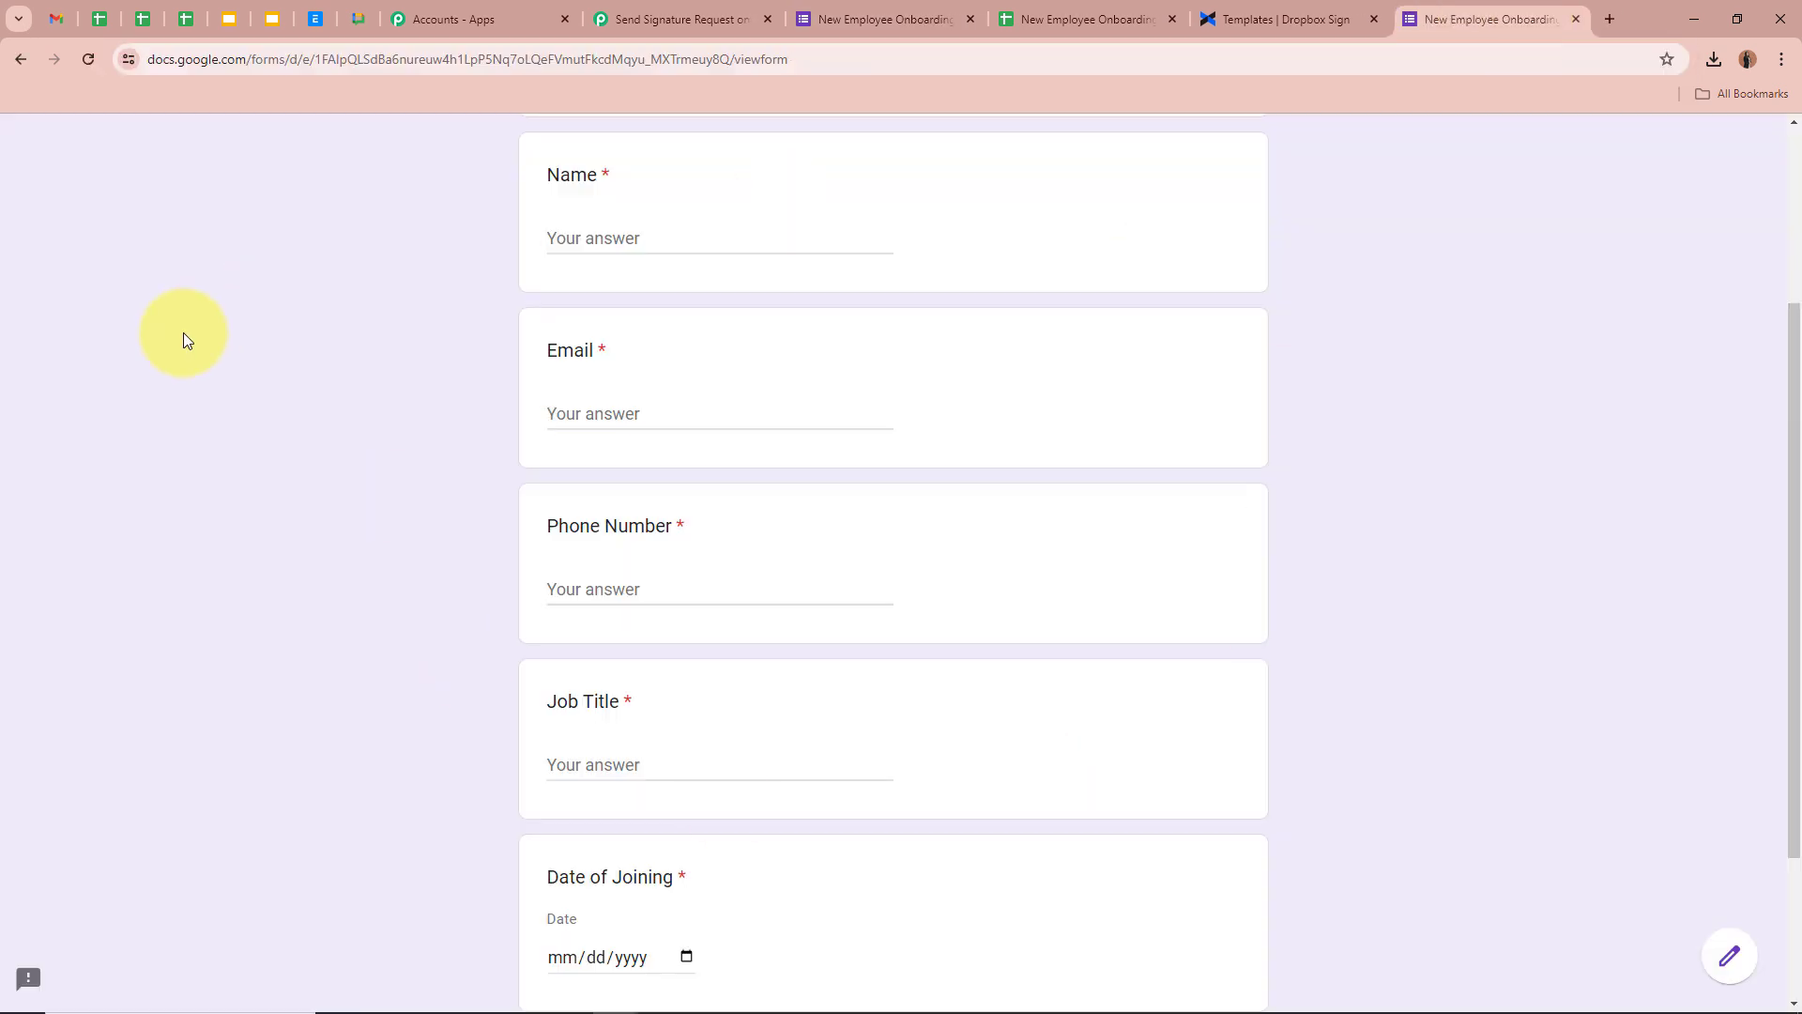
{"action": "scroll", "coordinate": [183, 333], "scroll_direction": "down", "scroll_amount": 2}
{"action": "scroll", "coordinate": [183, 332], "scroll_direction": "up", "scroll_amount": 2}
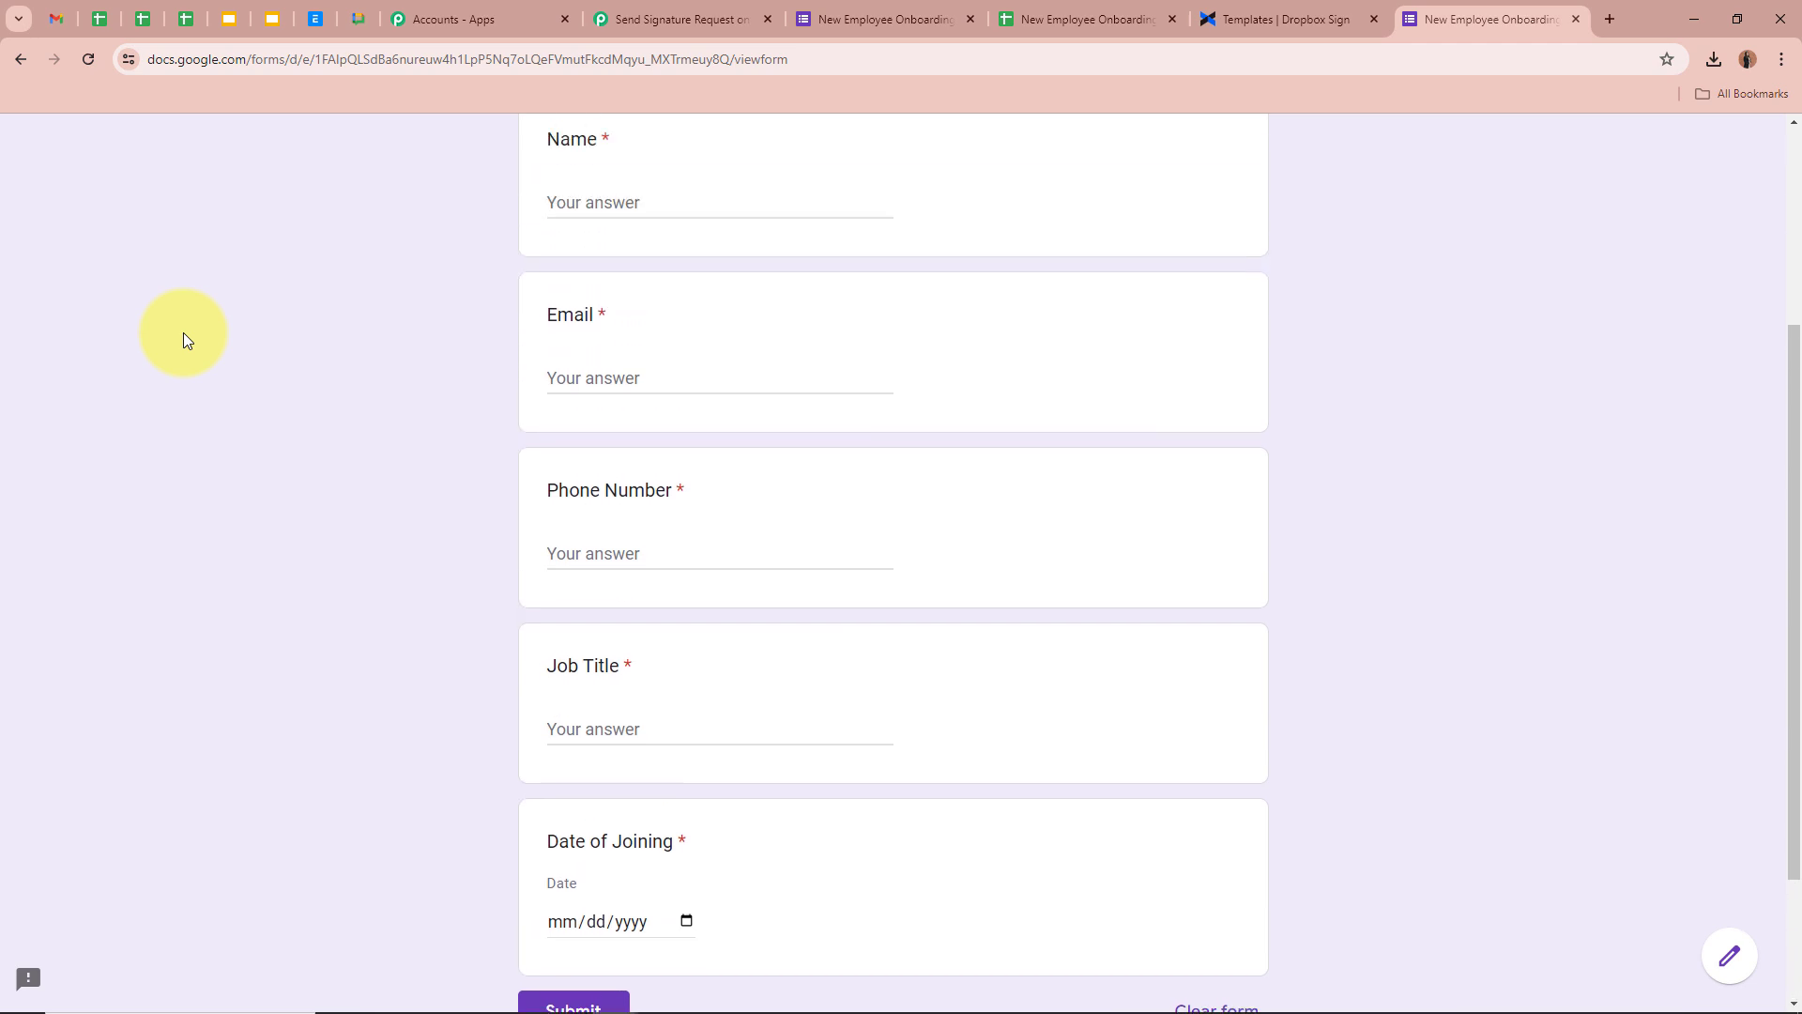
{"action": "left_click", "coordinate": [608, 200]}
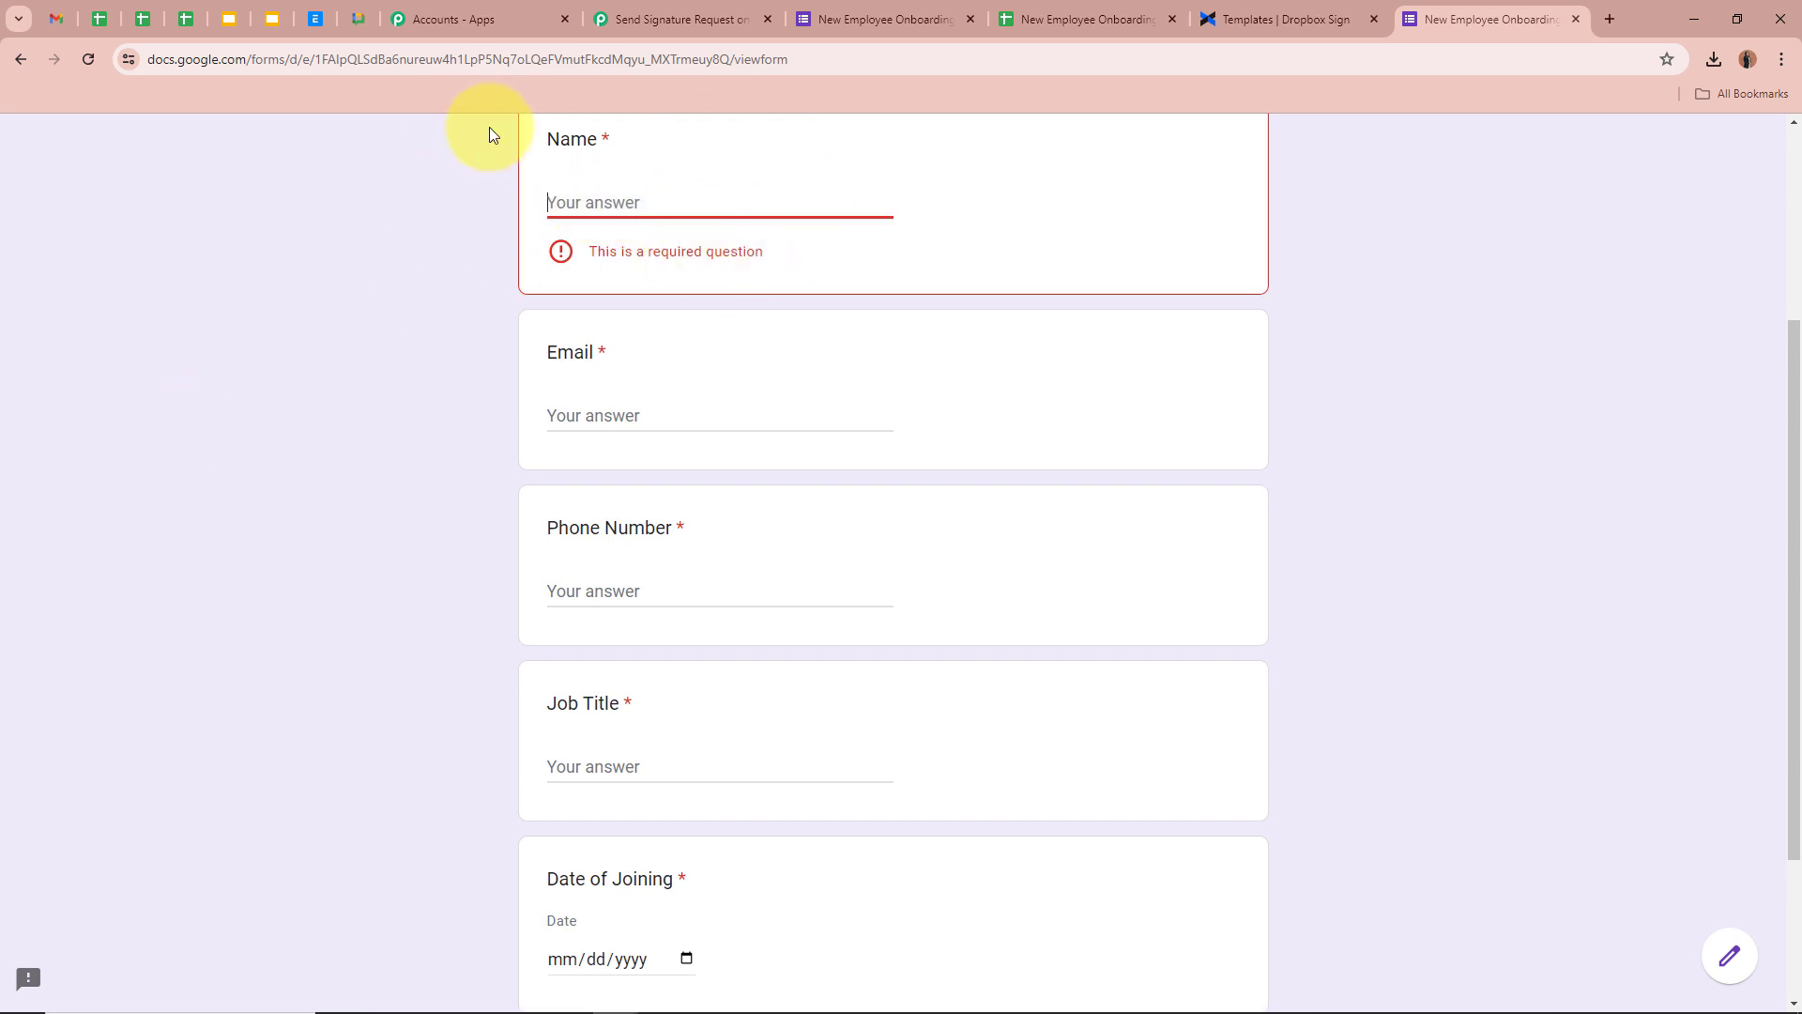
Fill in a sample name, e-mail address and phone number on the form
{"action": "type", "text": "De"}
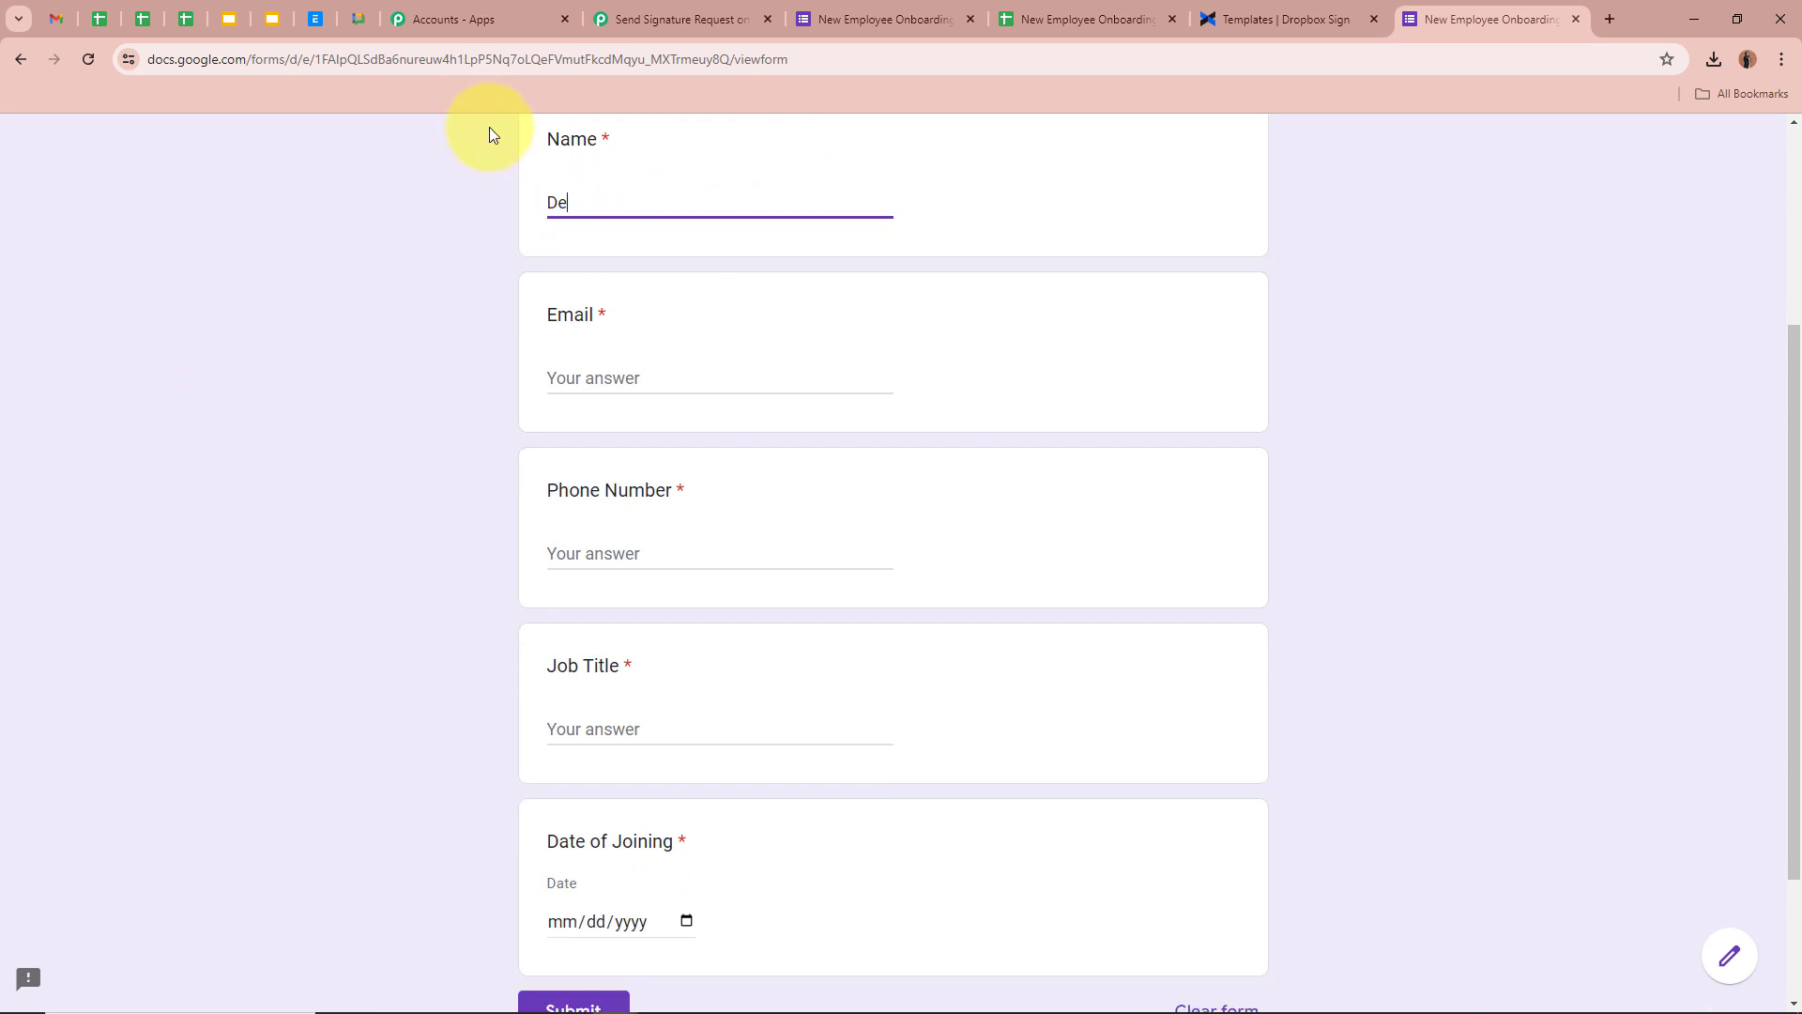
{"action": "type", "text": "mo Person"}
{"action": "scroll", "coordinate": [431, 225], "scroll_direction": "down", "scroll_amount": 2}
{"action": "left_click", "coordinate": [668, 198]}
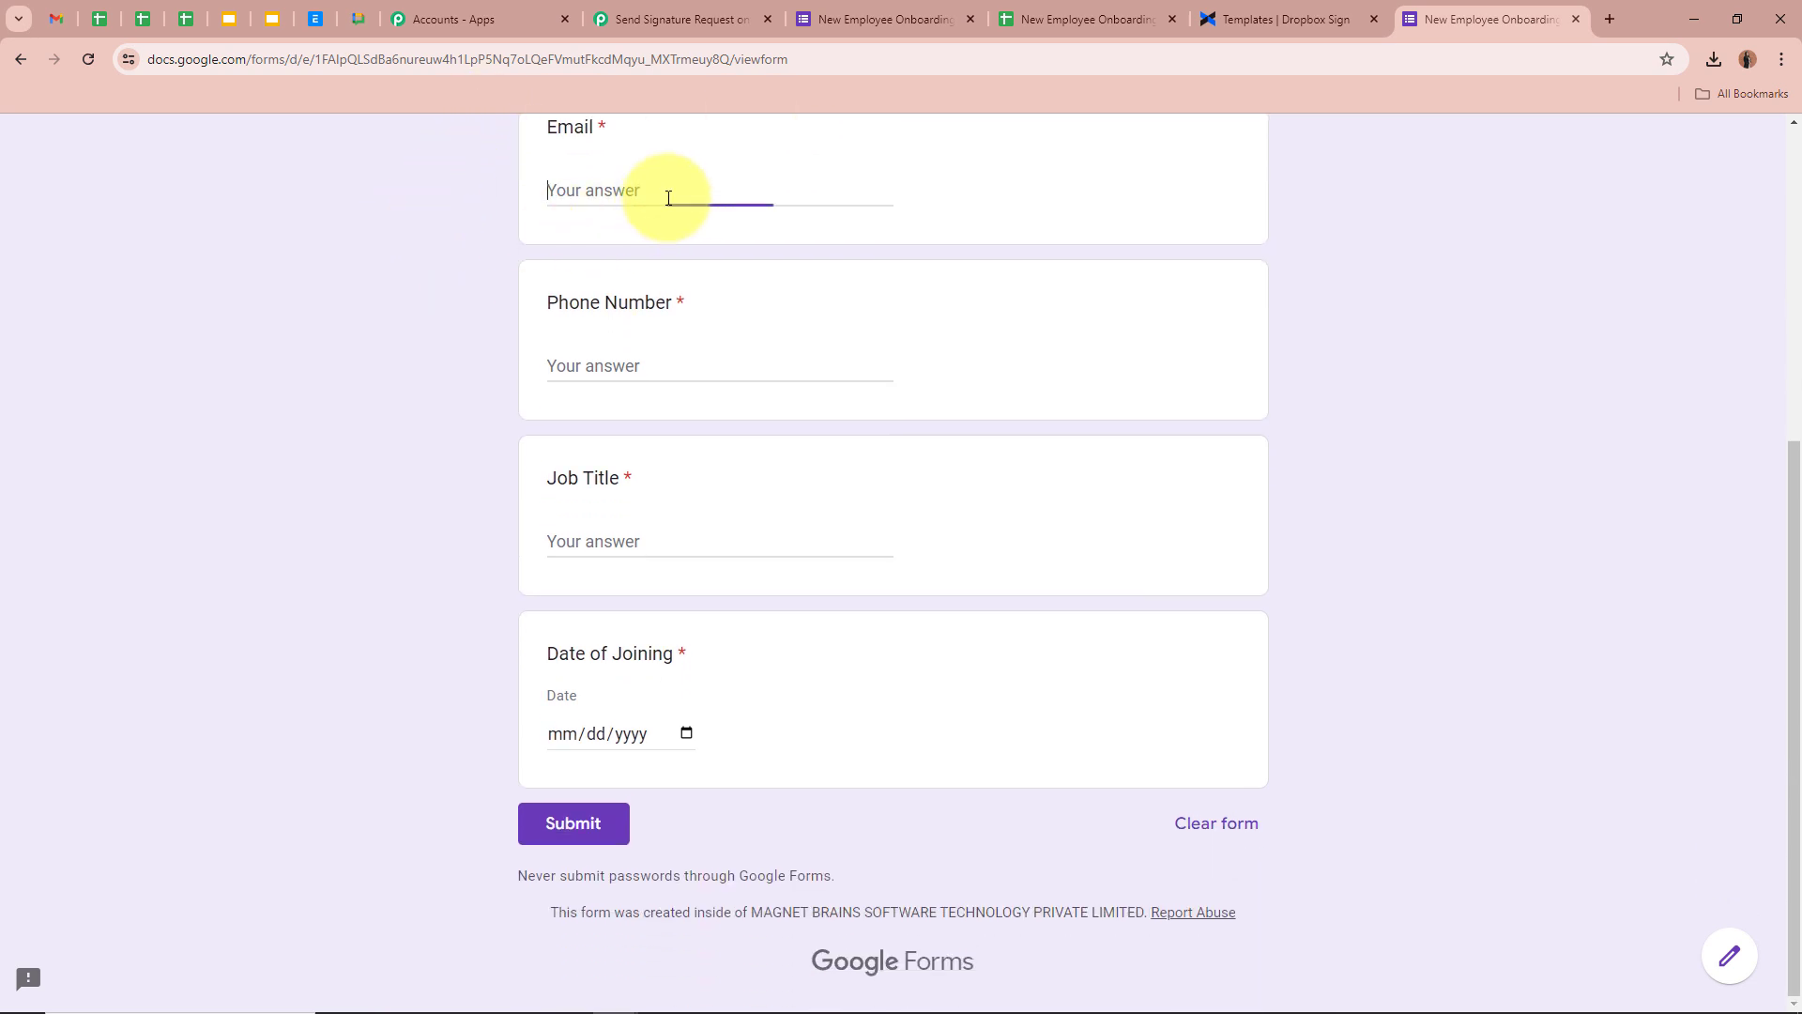
{"action": "left_click", "coordinate": [735, 366]}
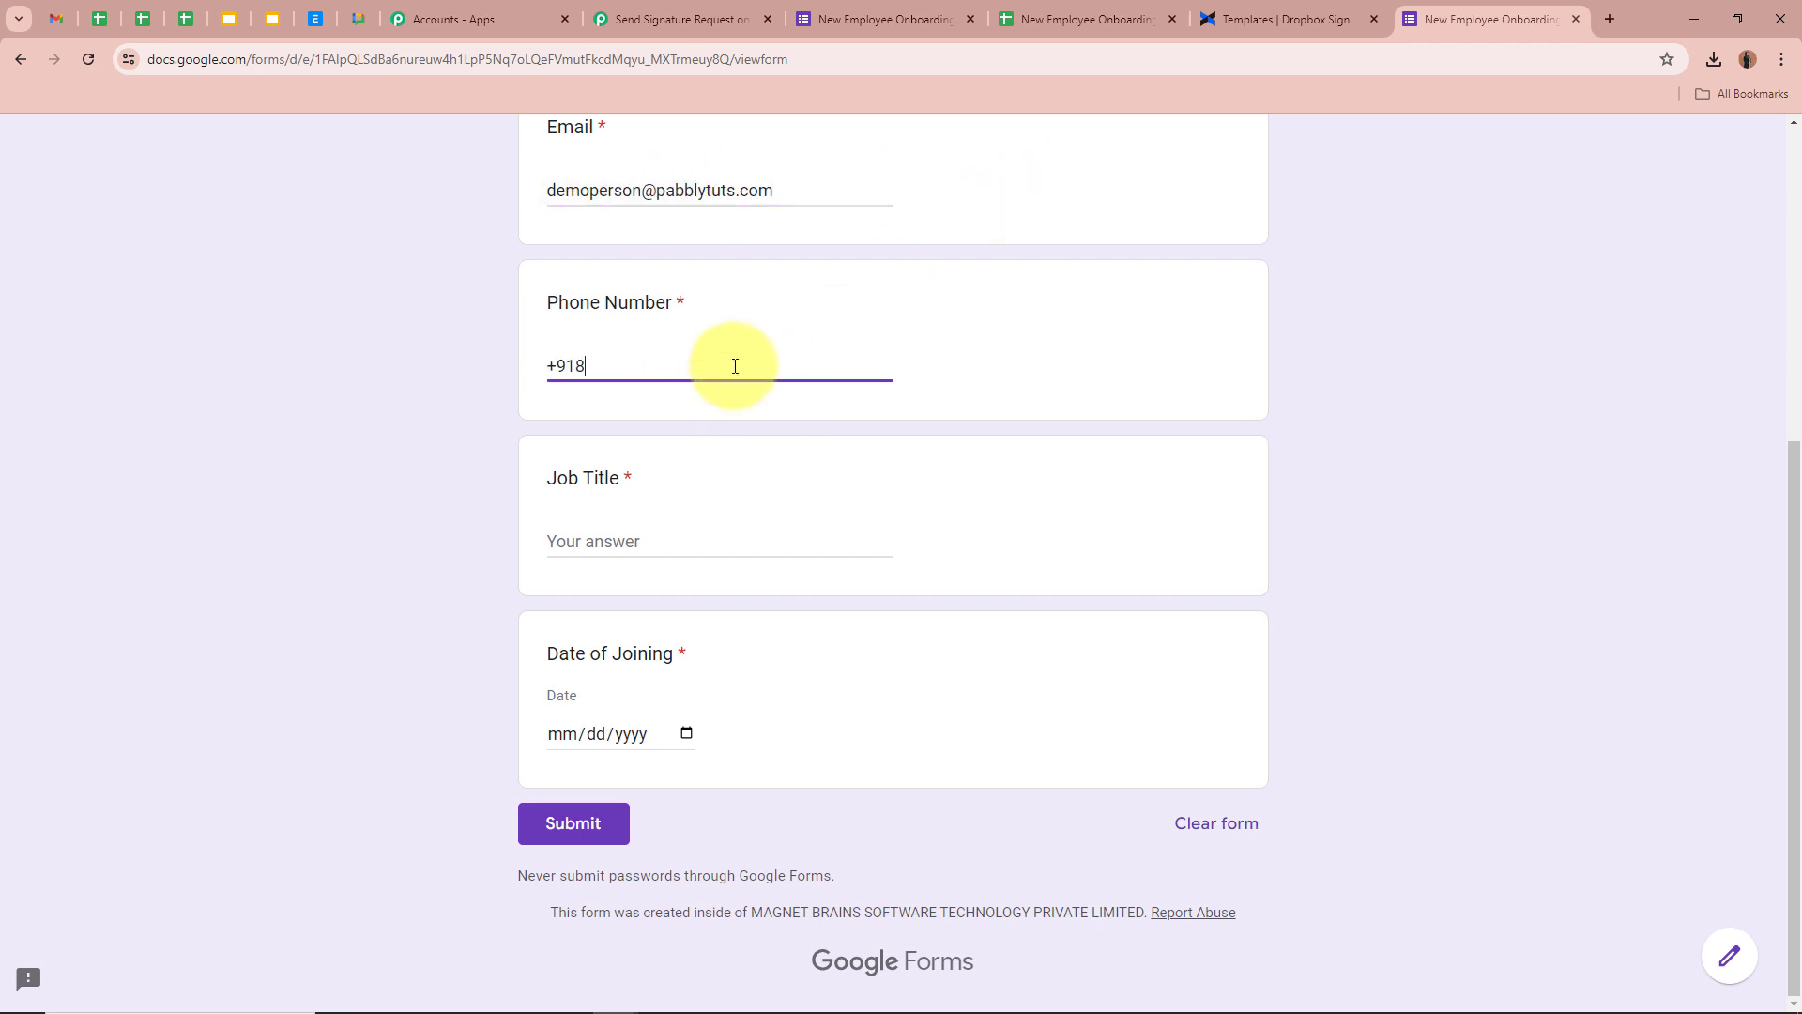
Enter Marketing Head as the Job Title answer
{"action": "left_click", "coordinate": [644, 537]}
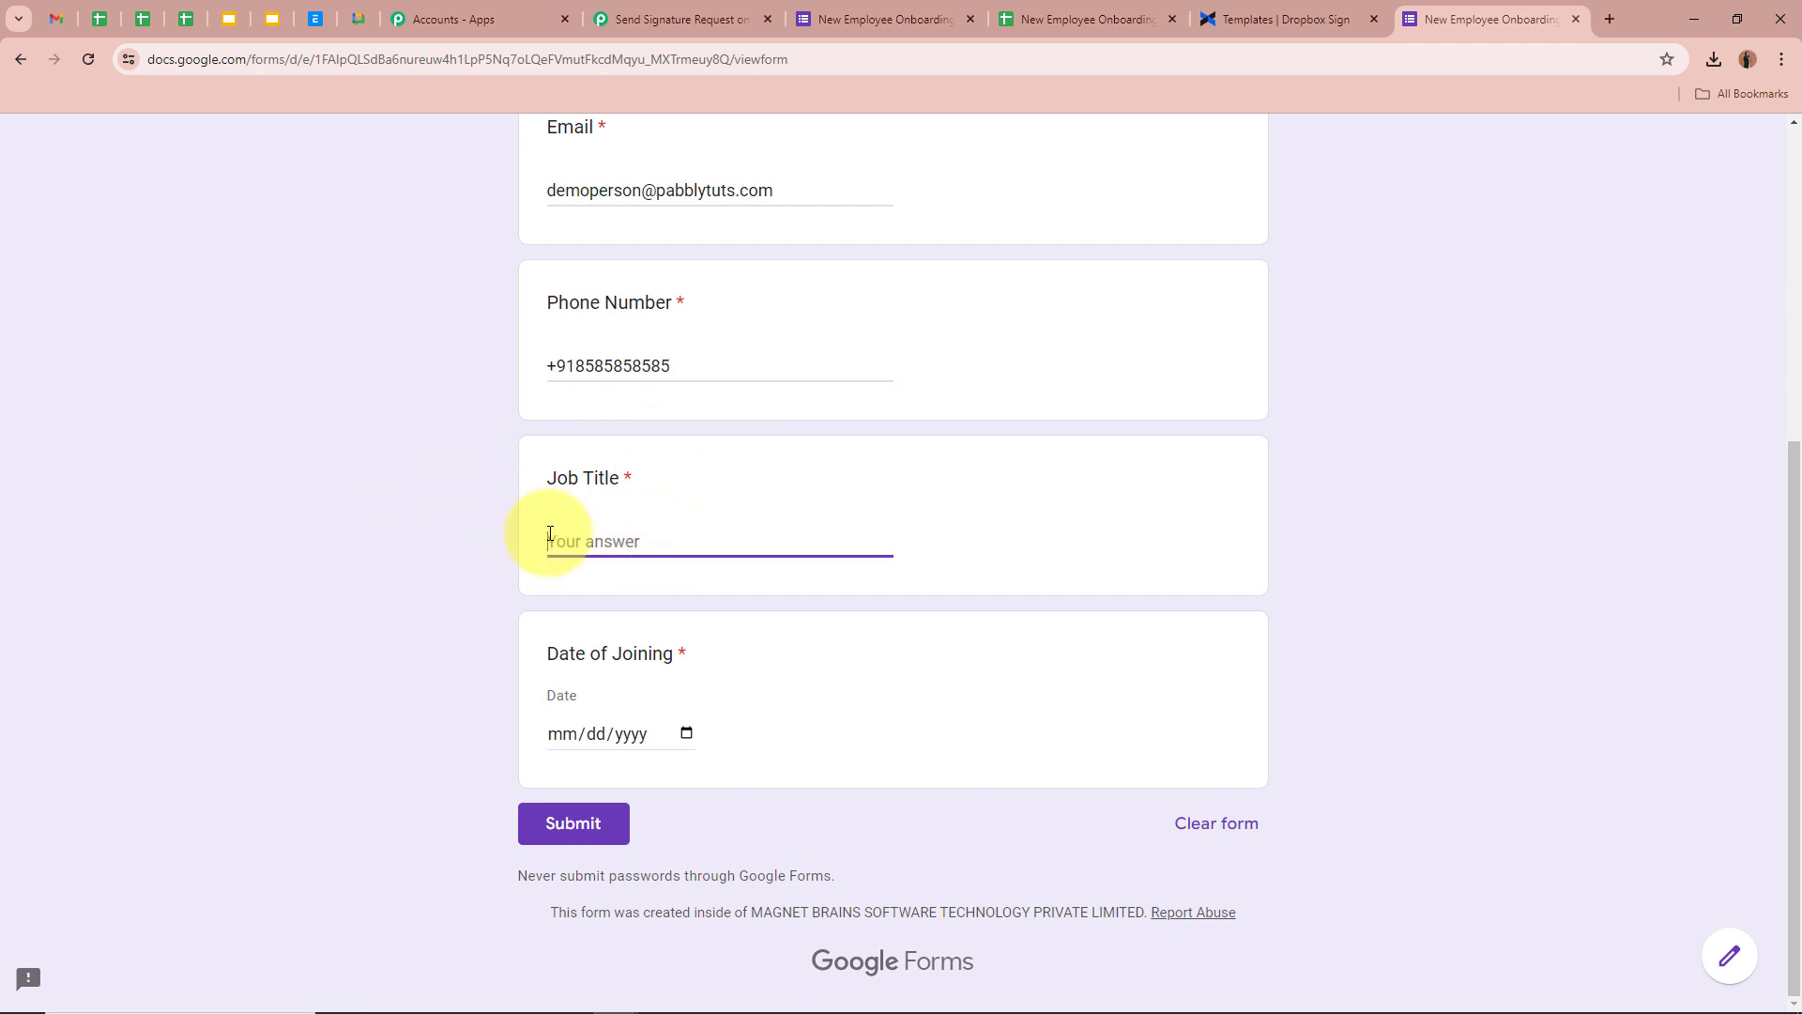
{"action": "scroll", "coordinate": [496, 158], "scroll_direction": "up", "scroll_amount": 2}
{"action": "scroll", "coordinate": [398, 342], "scroll_direction": "down", "scroll_amount": 2}
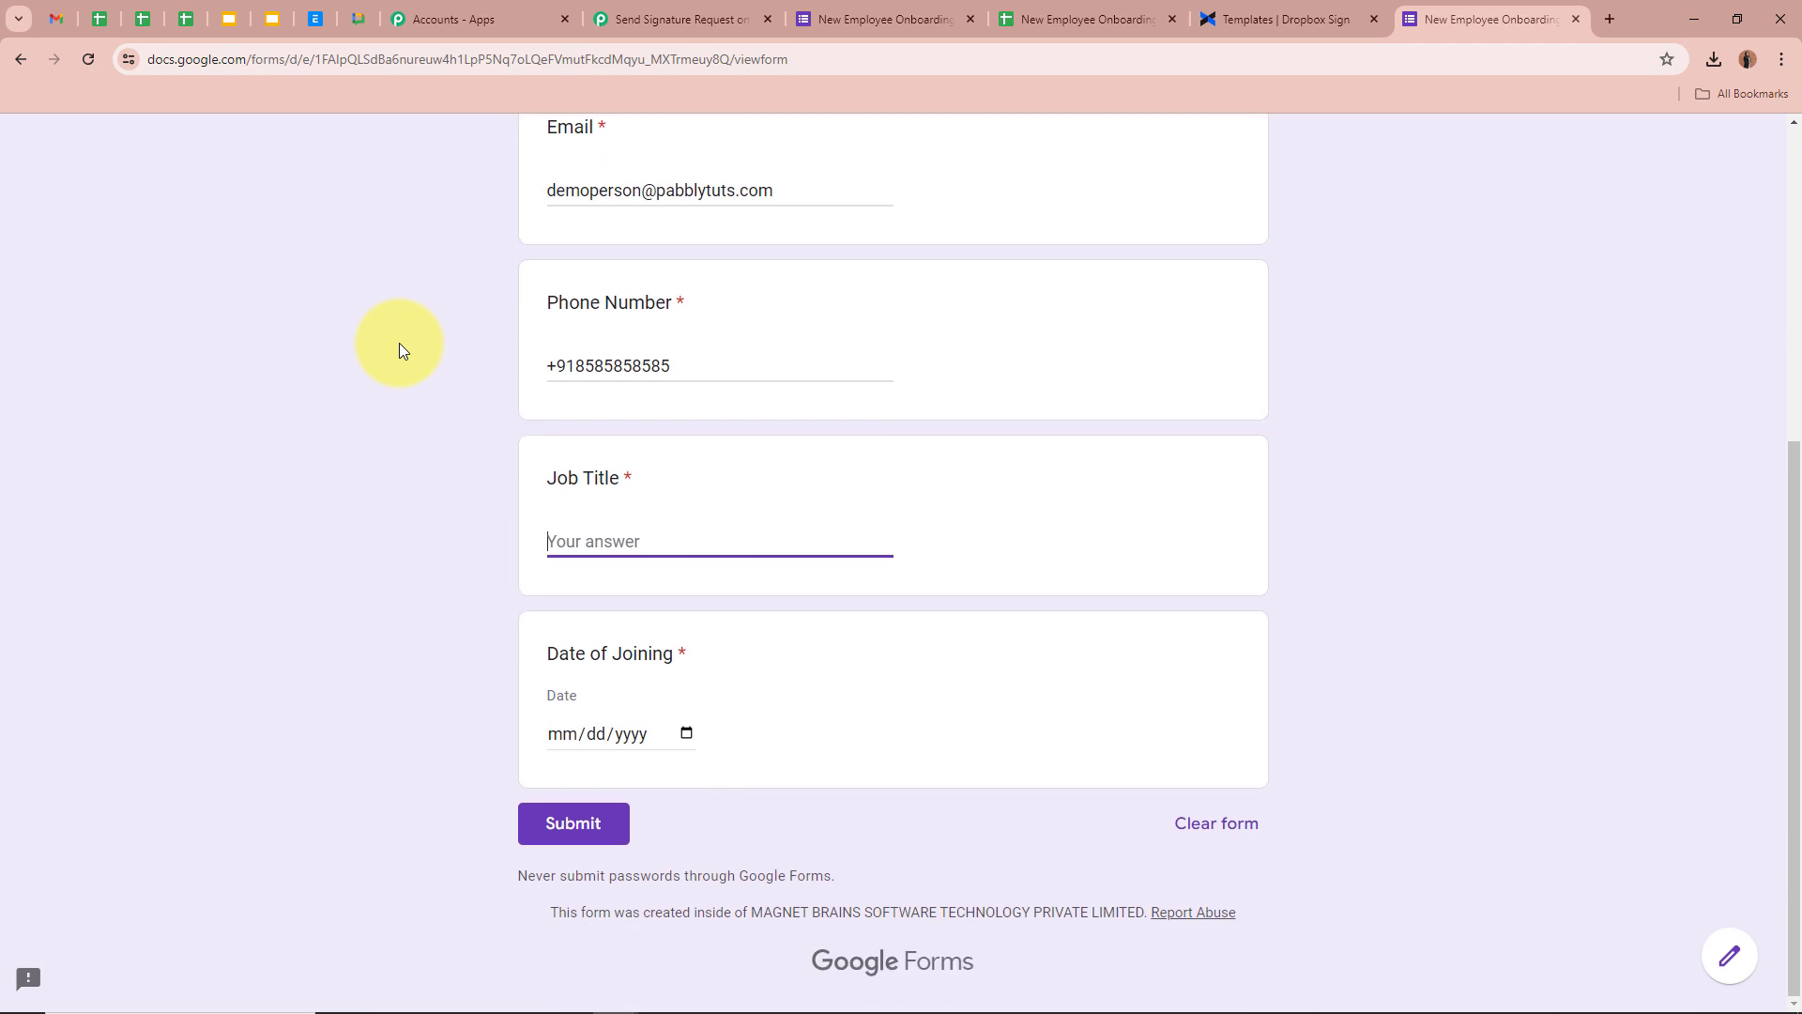
{"action": "type", "text": "Marketing Head"}
{"action": "scroll", "coordinate": [494, 544], "scroll_direction": "up", "scroll_amount": 1}
{"action": "scroll", "coordinate": [490, 537], "scroll_direction": "down", "scroll_amount": 1}
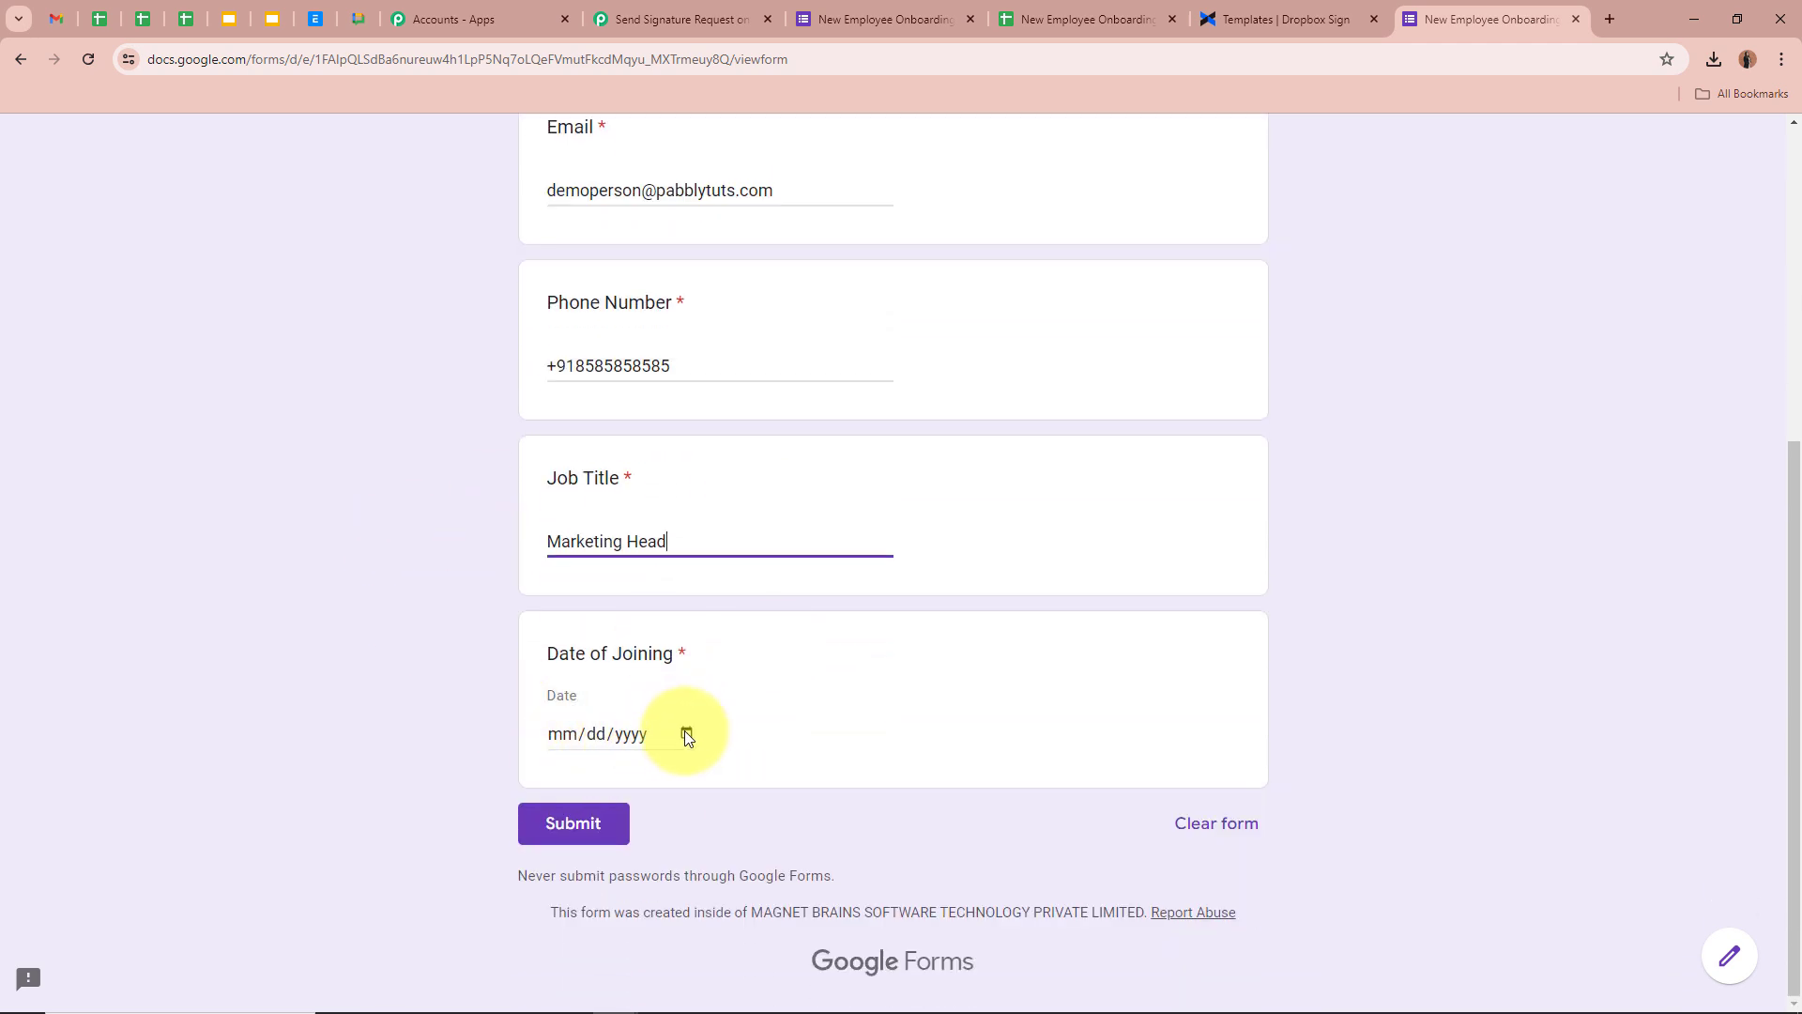
Pick 25 July 2024 as the Date of Joining and submit the response
{"action": "left_click", "coordinate": [686, 733]}
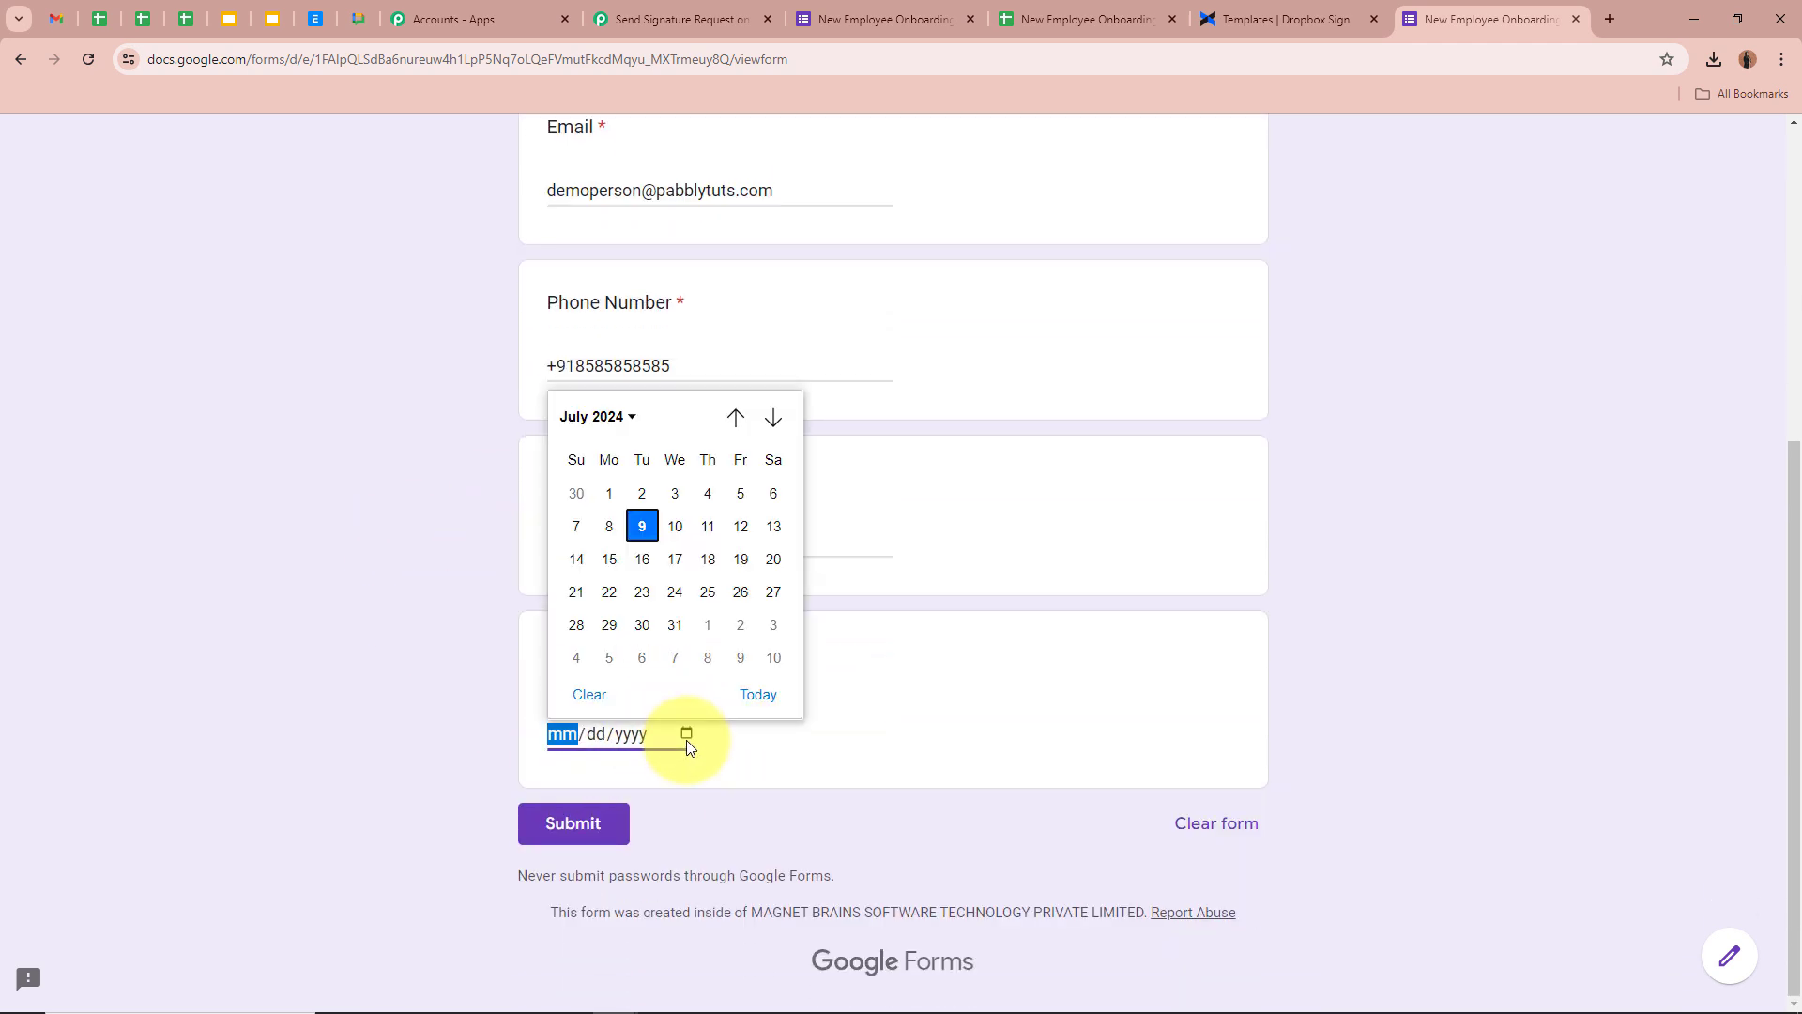
{"action": "left_click", "coordinate": [717, 593]}
{"action": "left_click", "coordinate": [439, 612]}
{"action": "scroll", "coordinate": [439, 618], "scroll_direction": "up", "scroll_amount": 3}
{"action": "scroll", "coordinate": [439, 617], "scroll_direction": "down", "scroll_amount": 3}
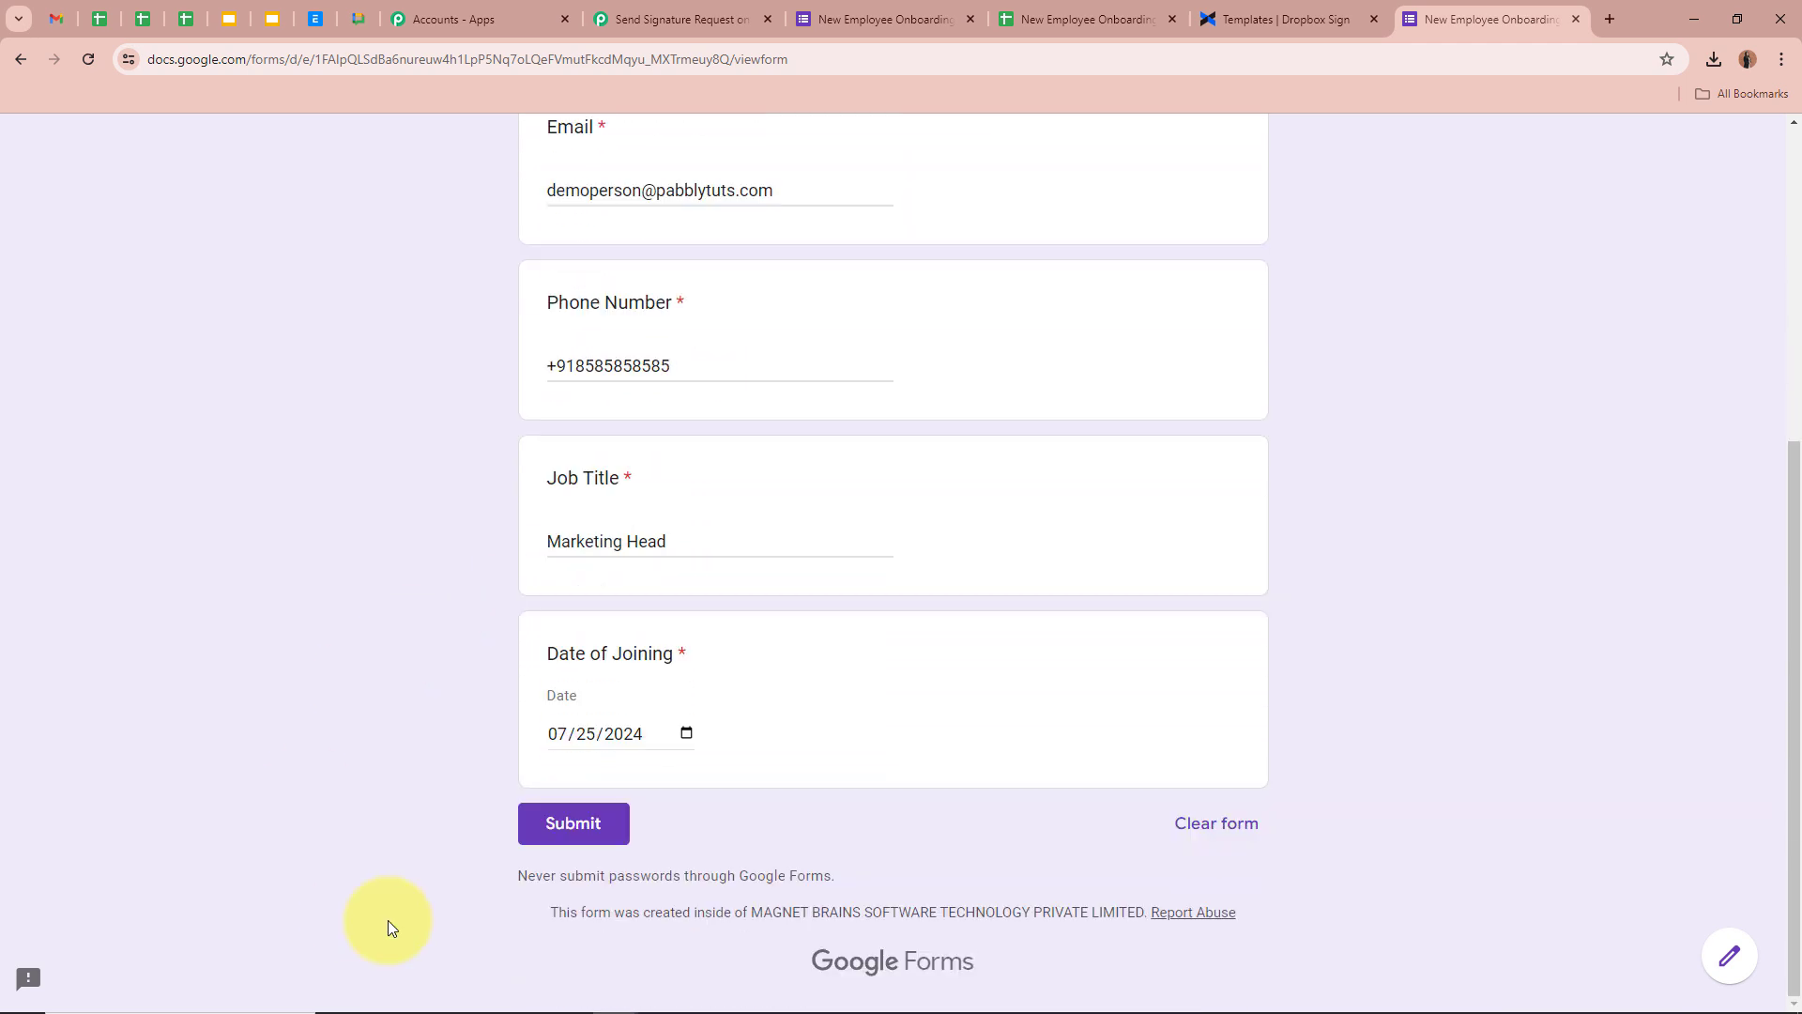
{"action": "left_click", "coordinate": [558, 828]}
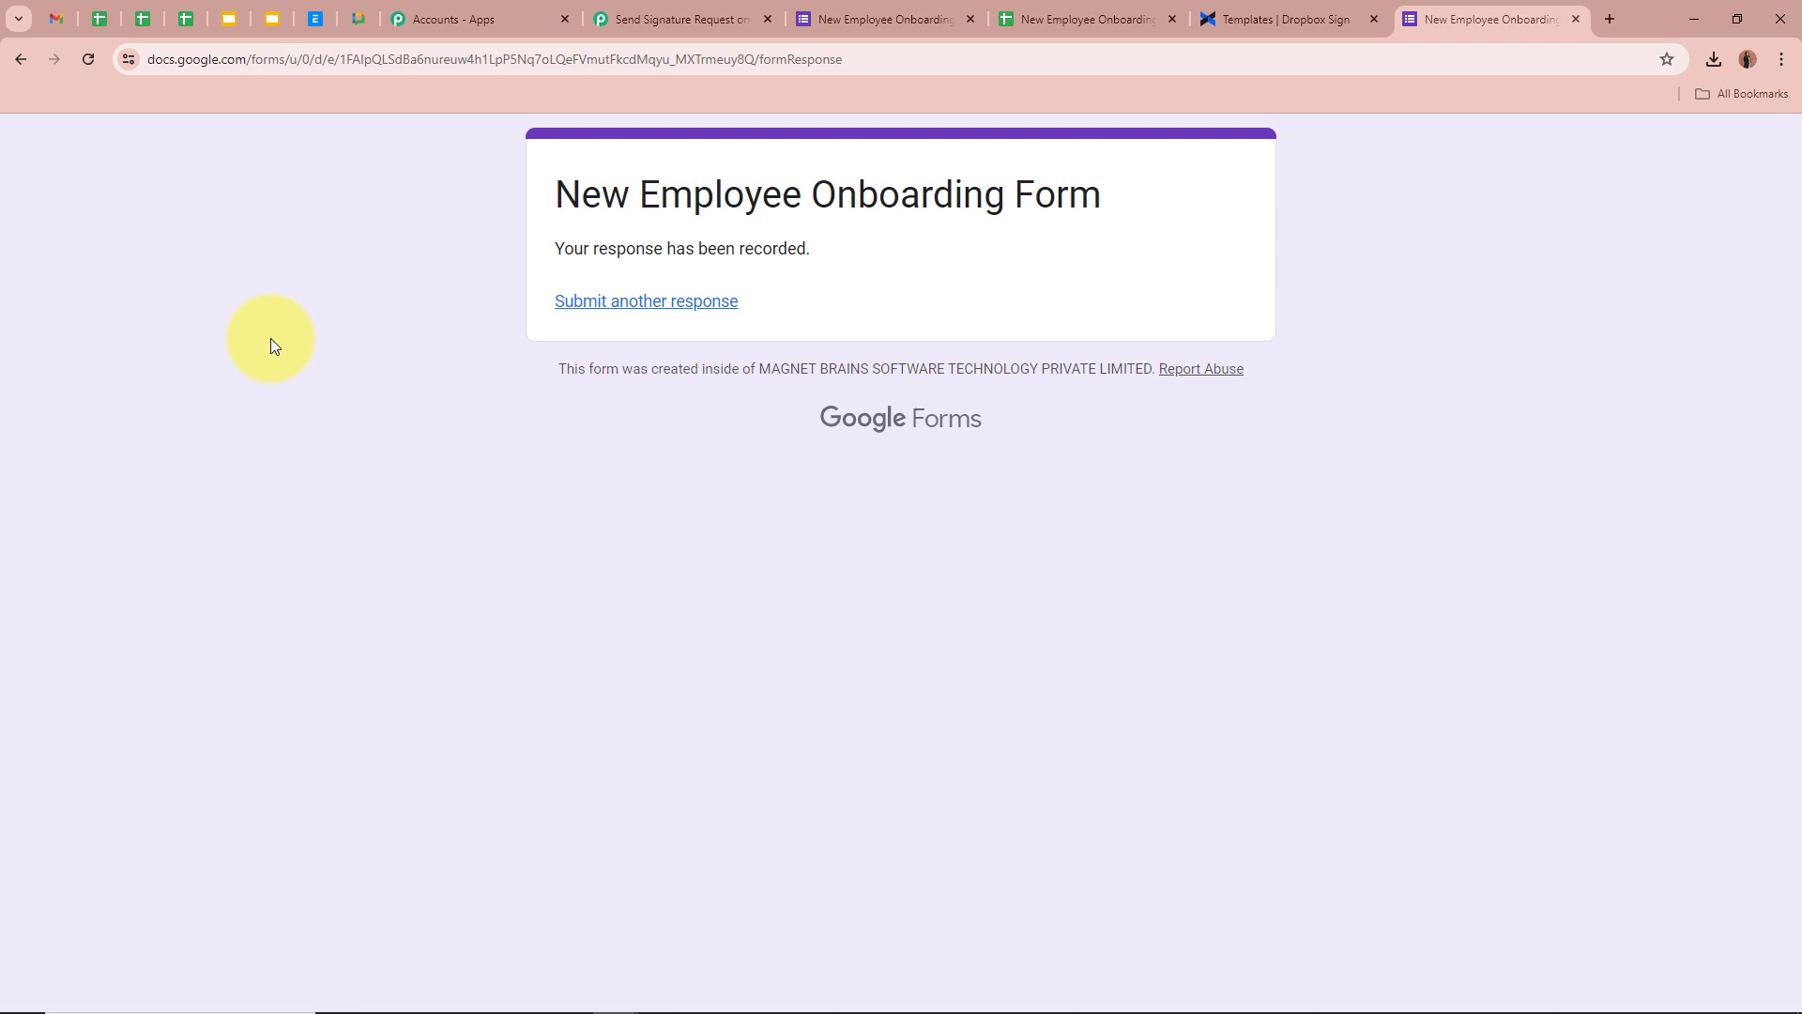
In the responses spreadsheet, widen column C so the full e-mail address shows
{"action": "left_click", "coordinate": [1070, 19]}
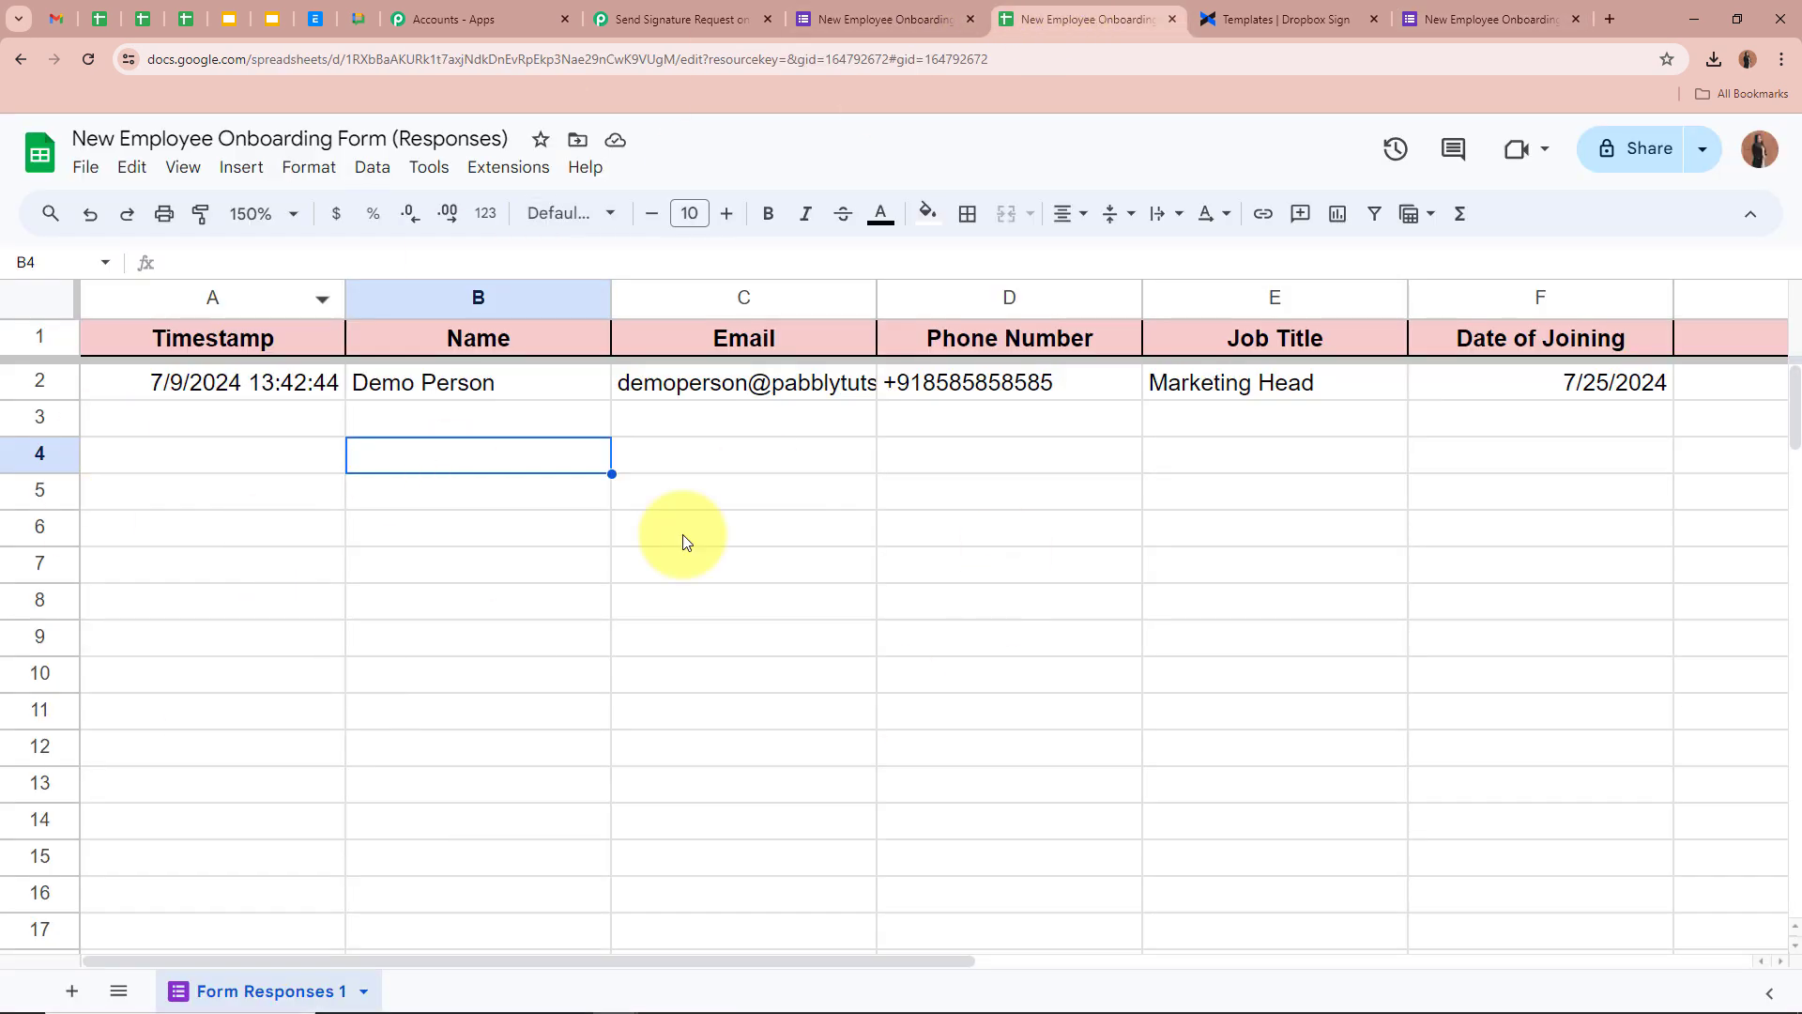
{"action": "left_click_drag", "start_coordinate": [882, 300], "coordinate": [1063, 376]}
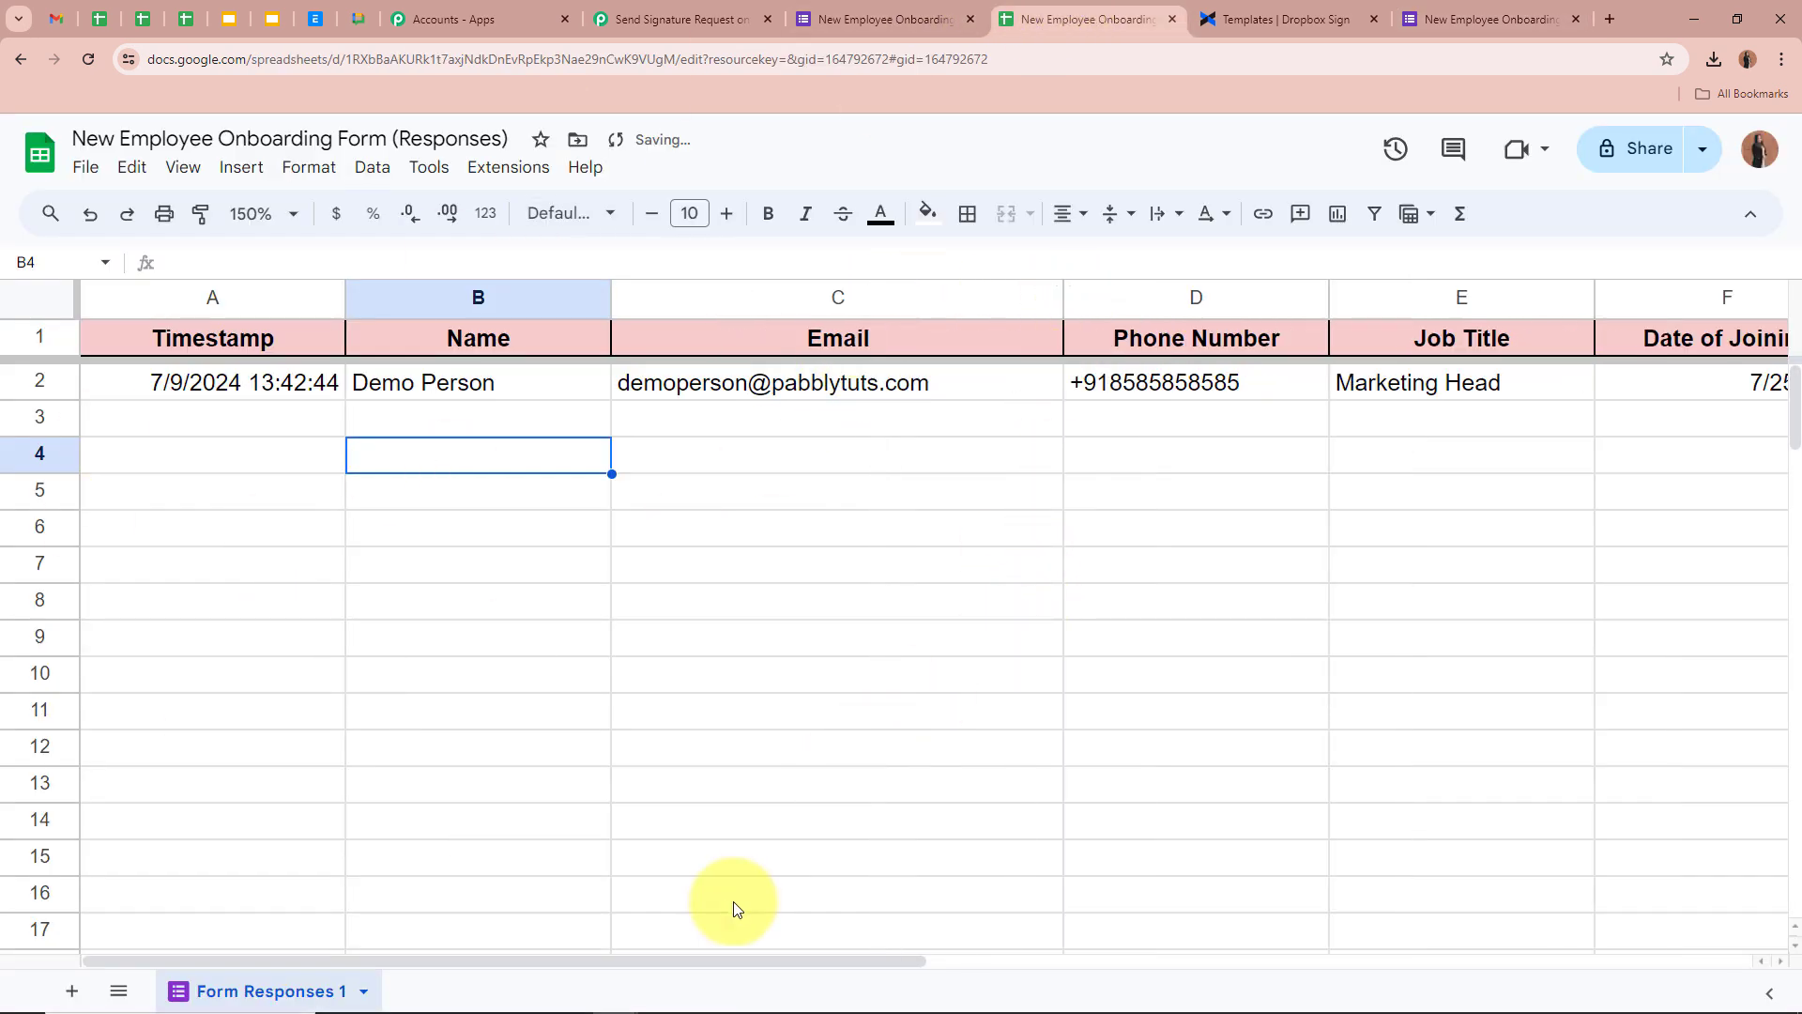
{"action": "left_click_drag", "start_coordinate": [684, 965], "coordinate": [608, 950]}
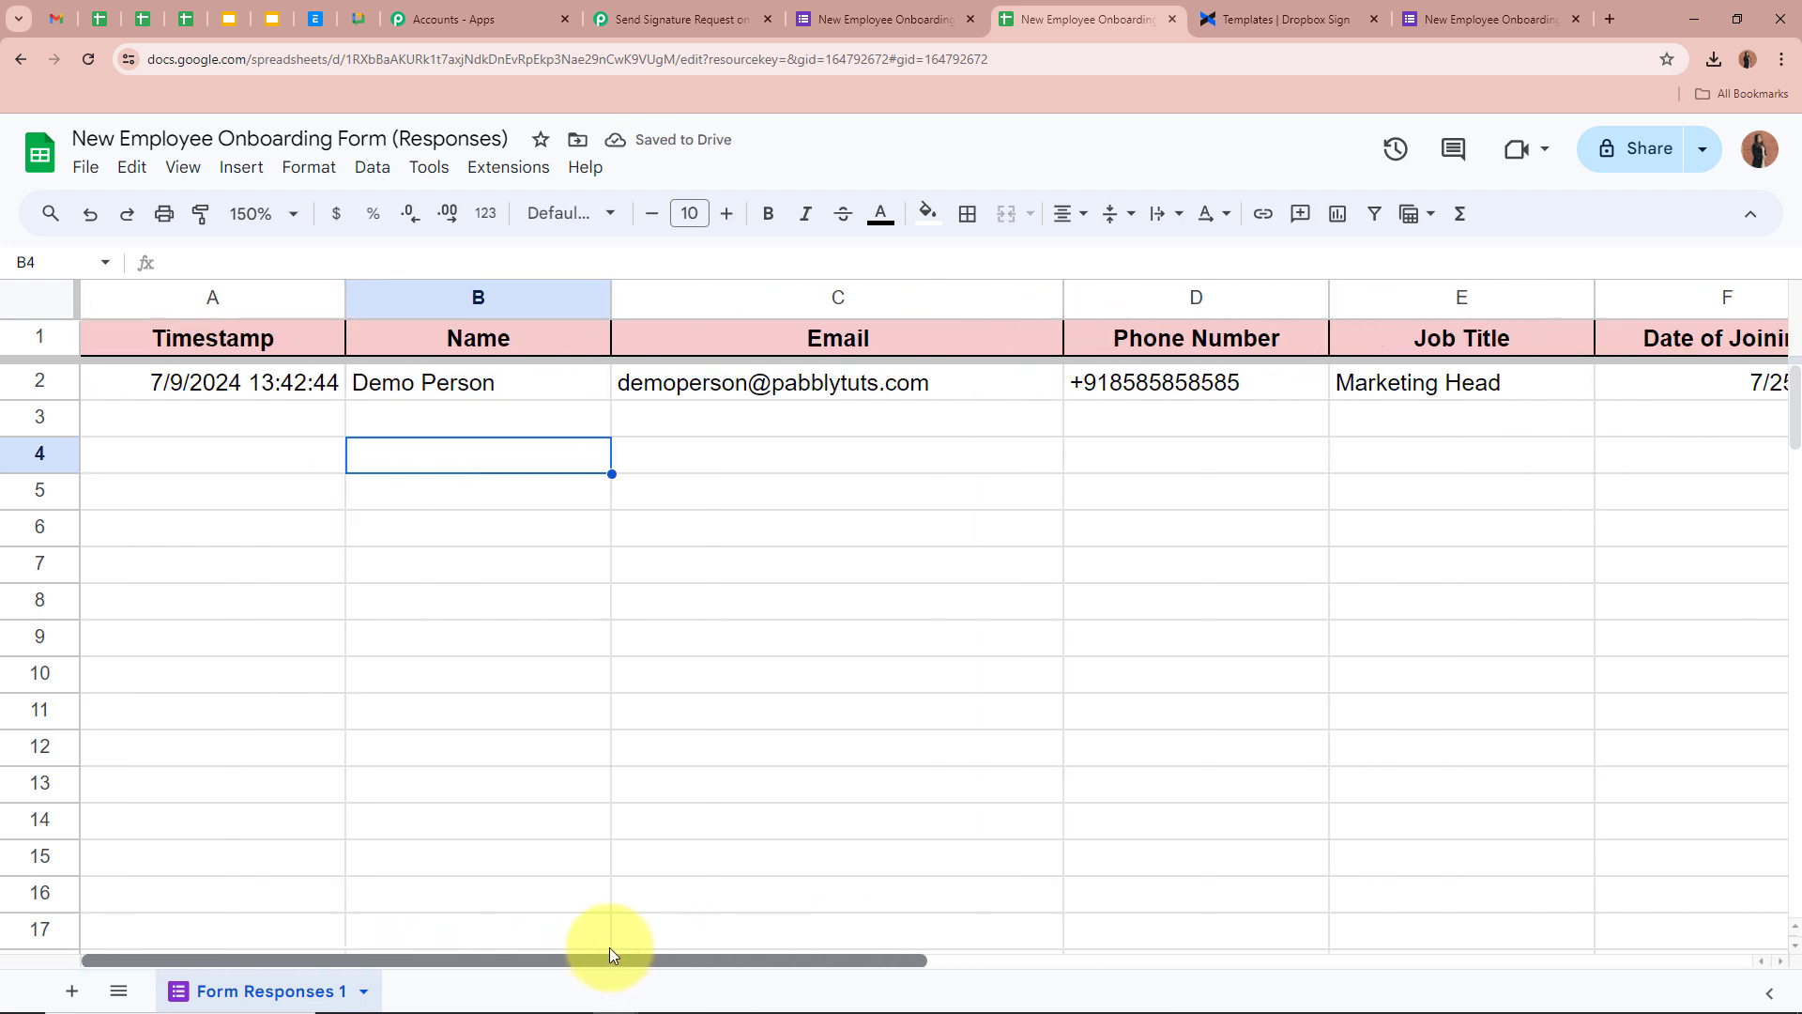
Check row 2's name, e-mail, phone, job title and joining date, then return to Pabbly Connect
{"action": "left_click", "coordinate": [549, 377]}
{"action": "left_click", "coordinate": [704, 388]}
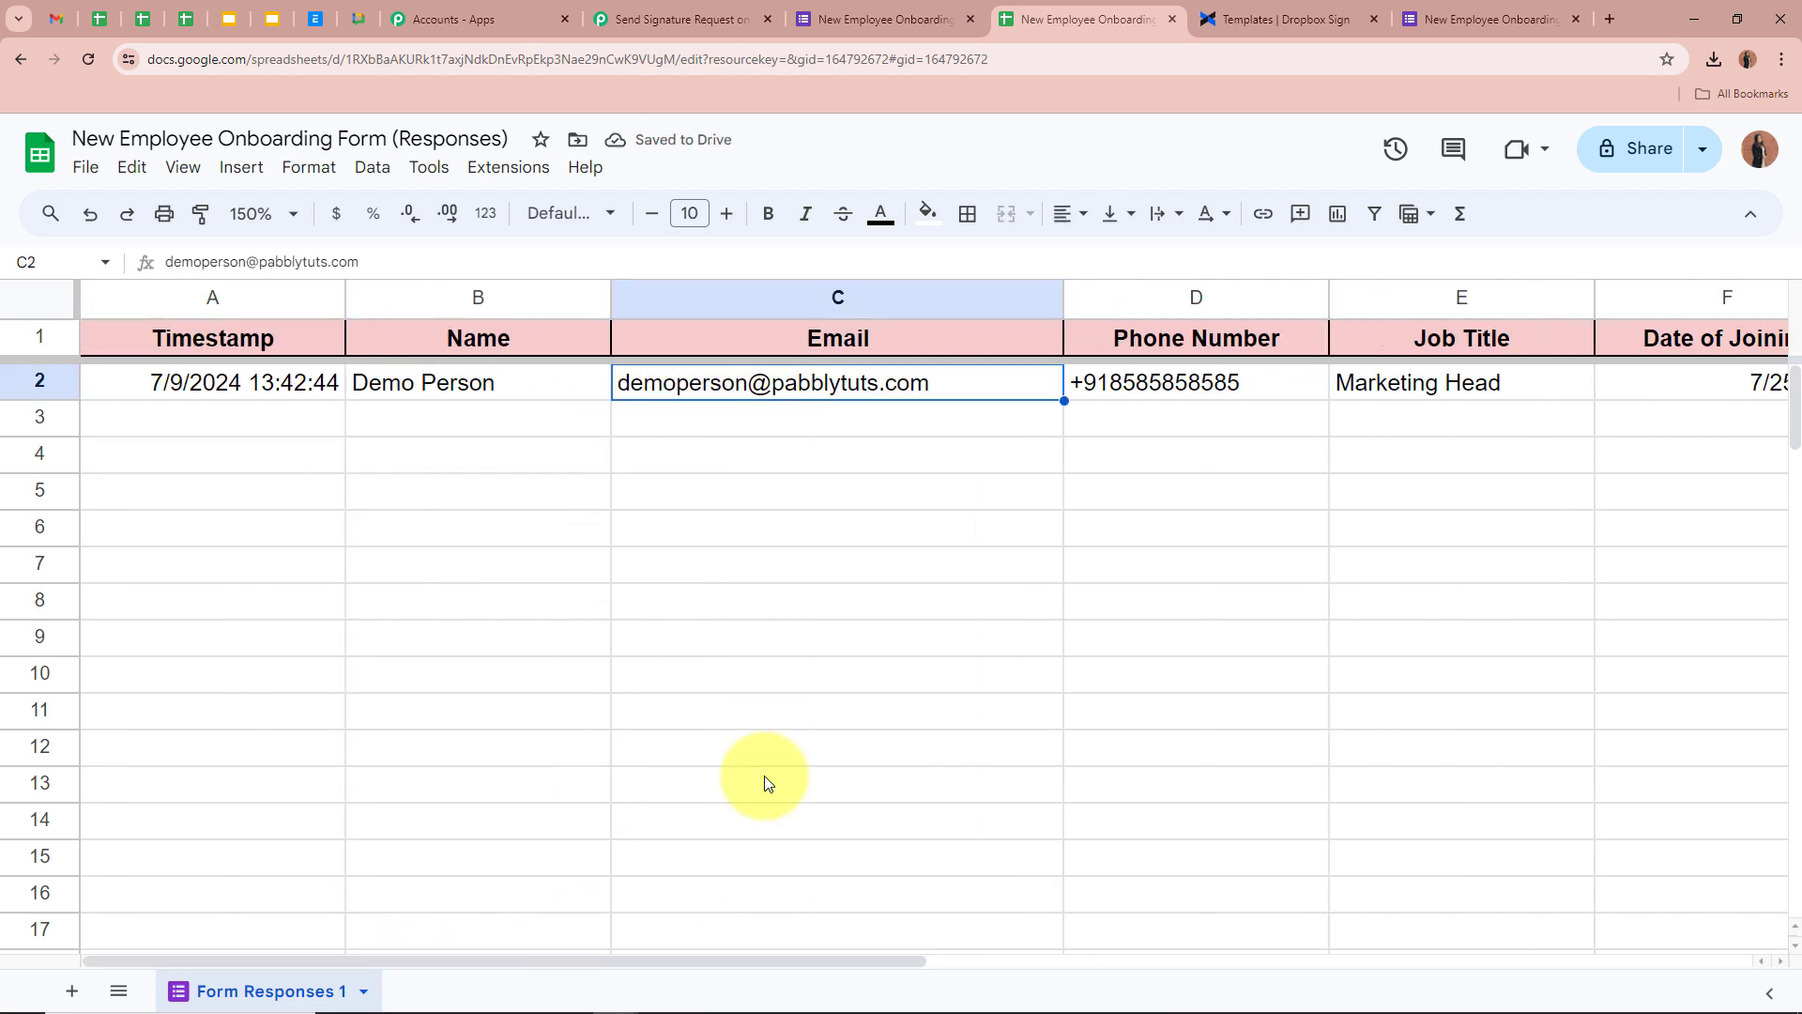
{"action": "left_click_drag", "start_coordinate": [739, 963], "coordinate": [1018, 591]}
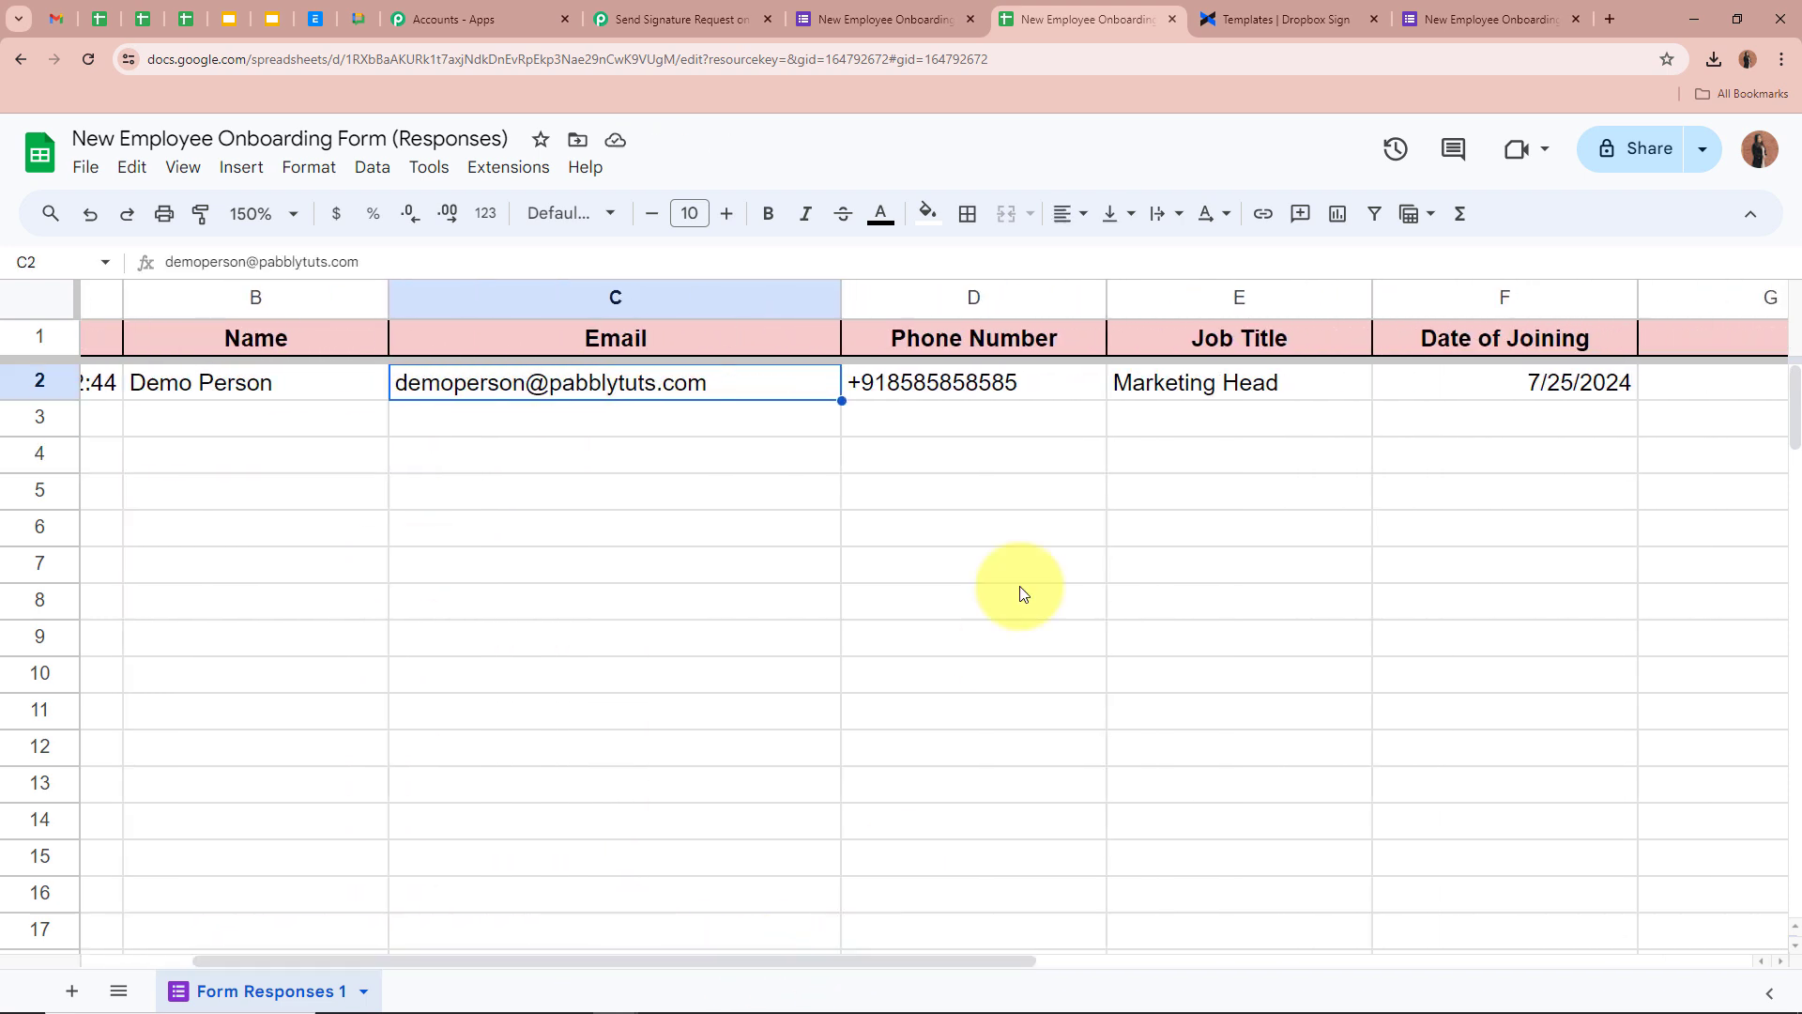
{"action": "left_click", "coordinate": [1054, 381]}
{"action": "left_click", "coordinate": [1278, 377]}
{"action": "left_click_drag", "start_coordinate": [888, 960], "coordinate": [977, 957]}
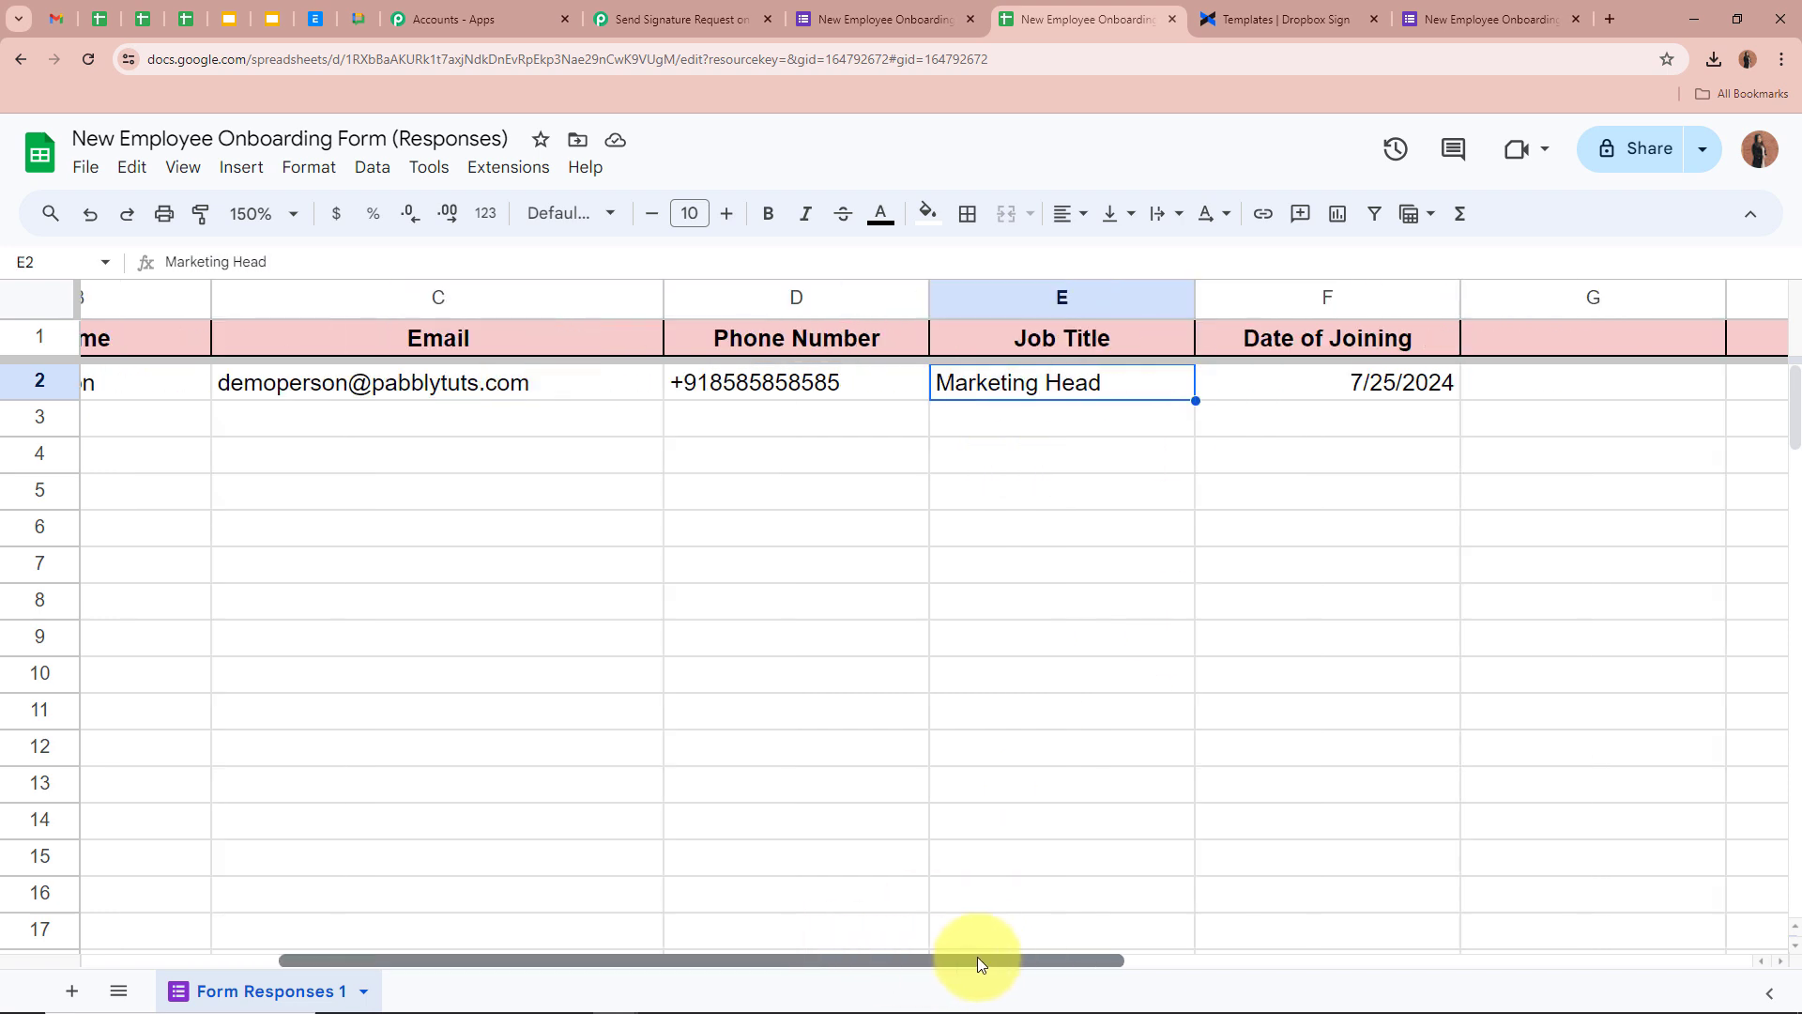
{"action": "left_click", "coordinate": [1219, 388]}
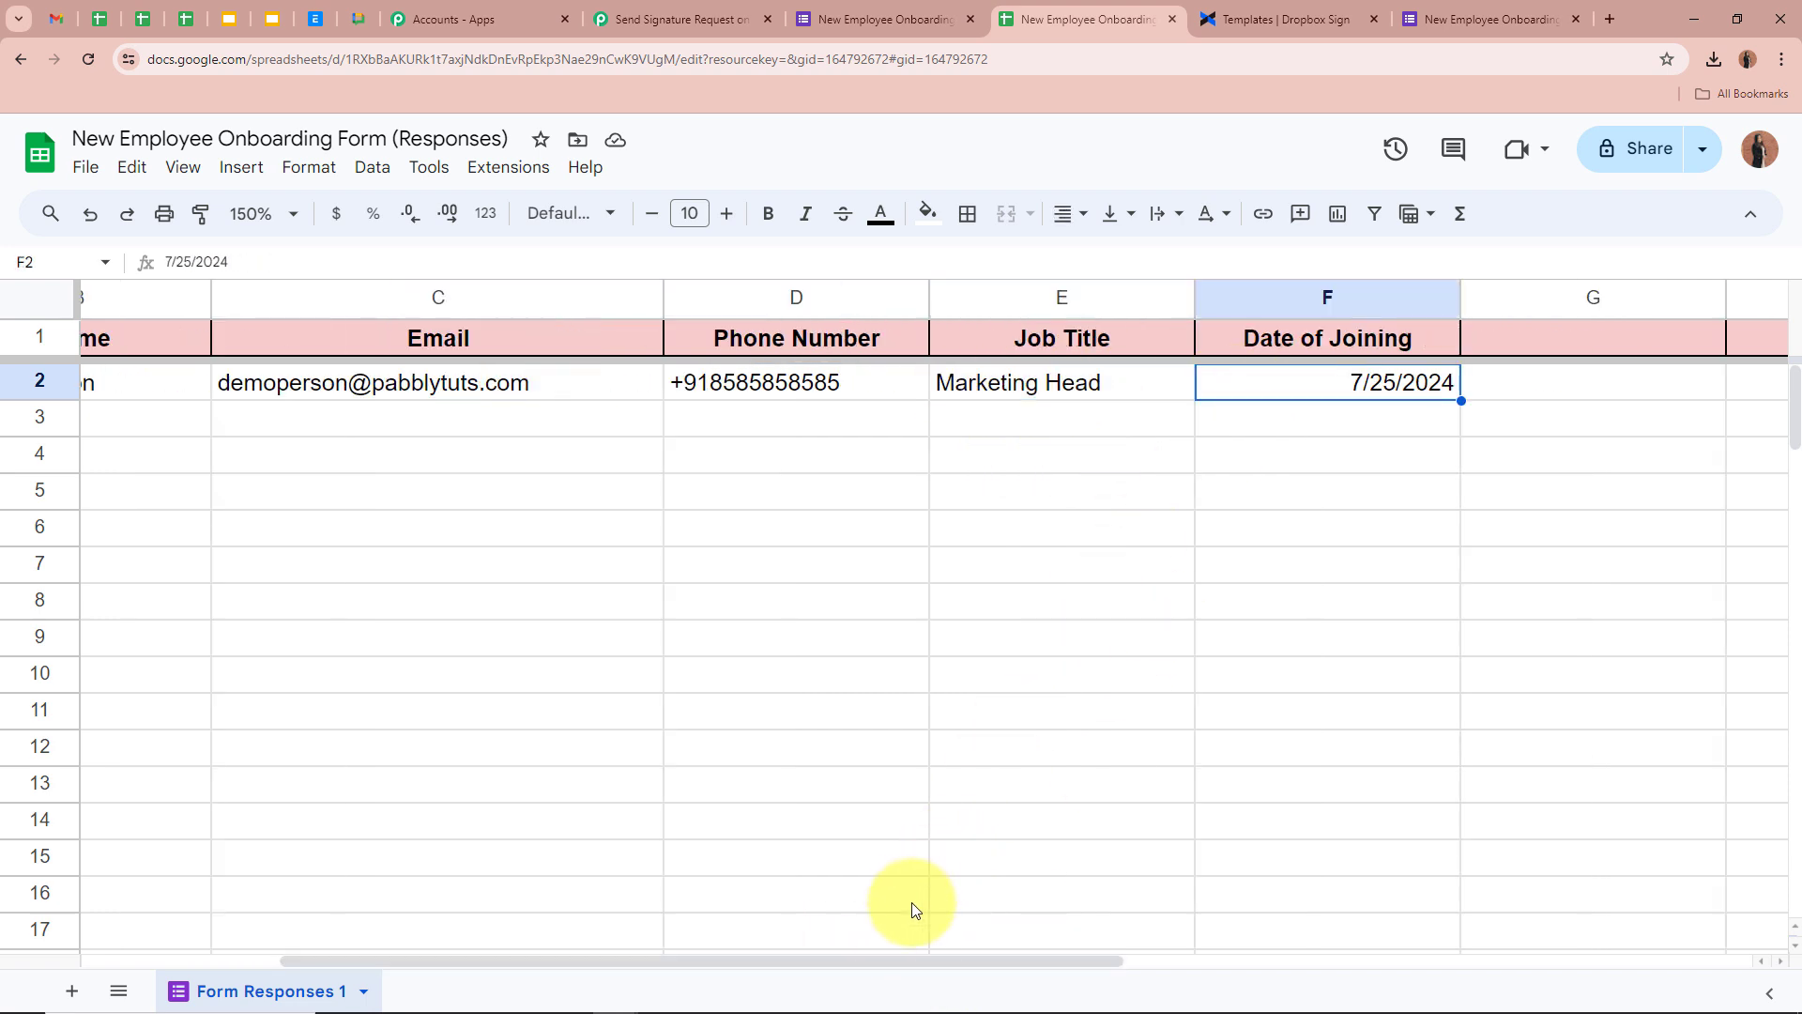
{"action": "left_click_drag", "start_coordinate": [898, 961], "coordinate": [194, 954]}
{"action": "left_click", "coordinate": [414, 482]}
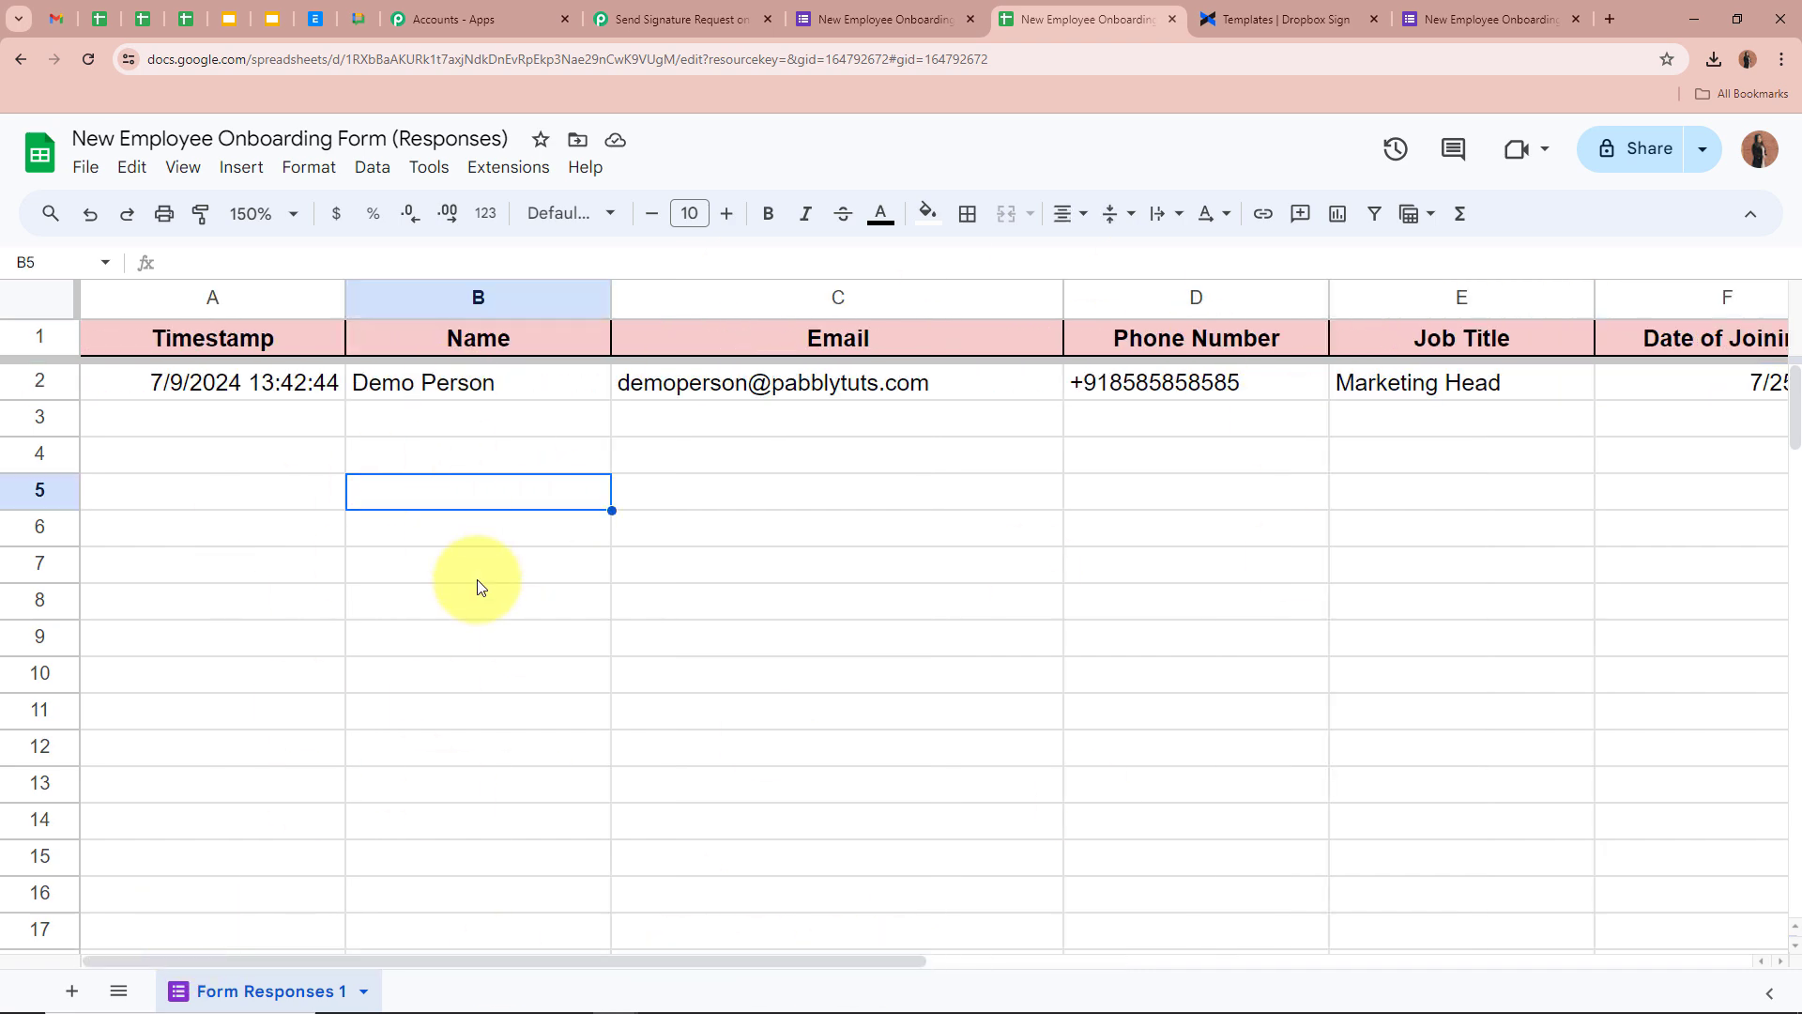
{"action": "left_click", "coordinate": [736, 17]}
{"action": "scroll", "coordinate": [243, 577], "scroll_direction": "down", "scroll_amount": 7}
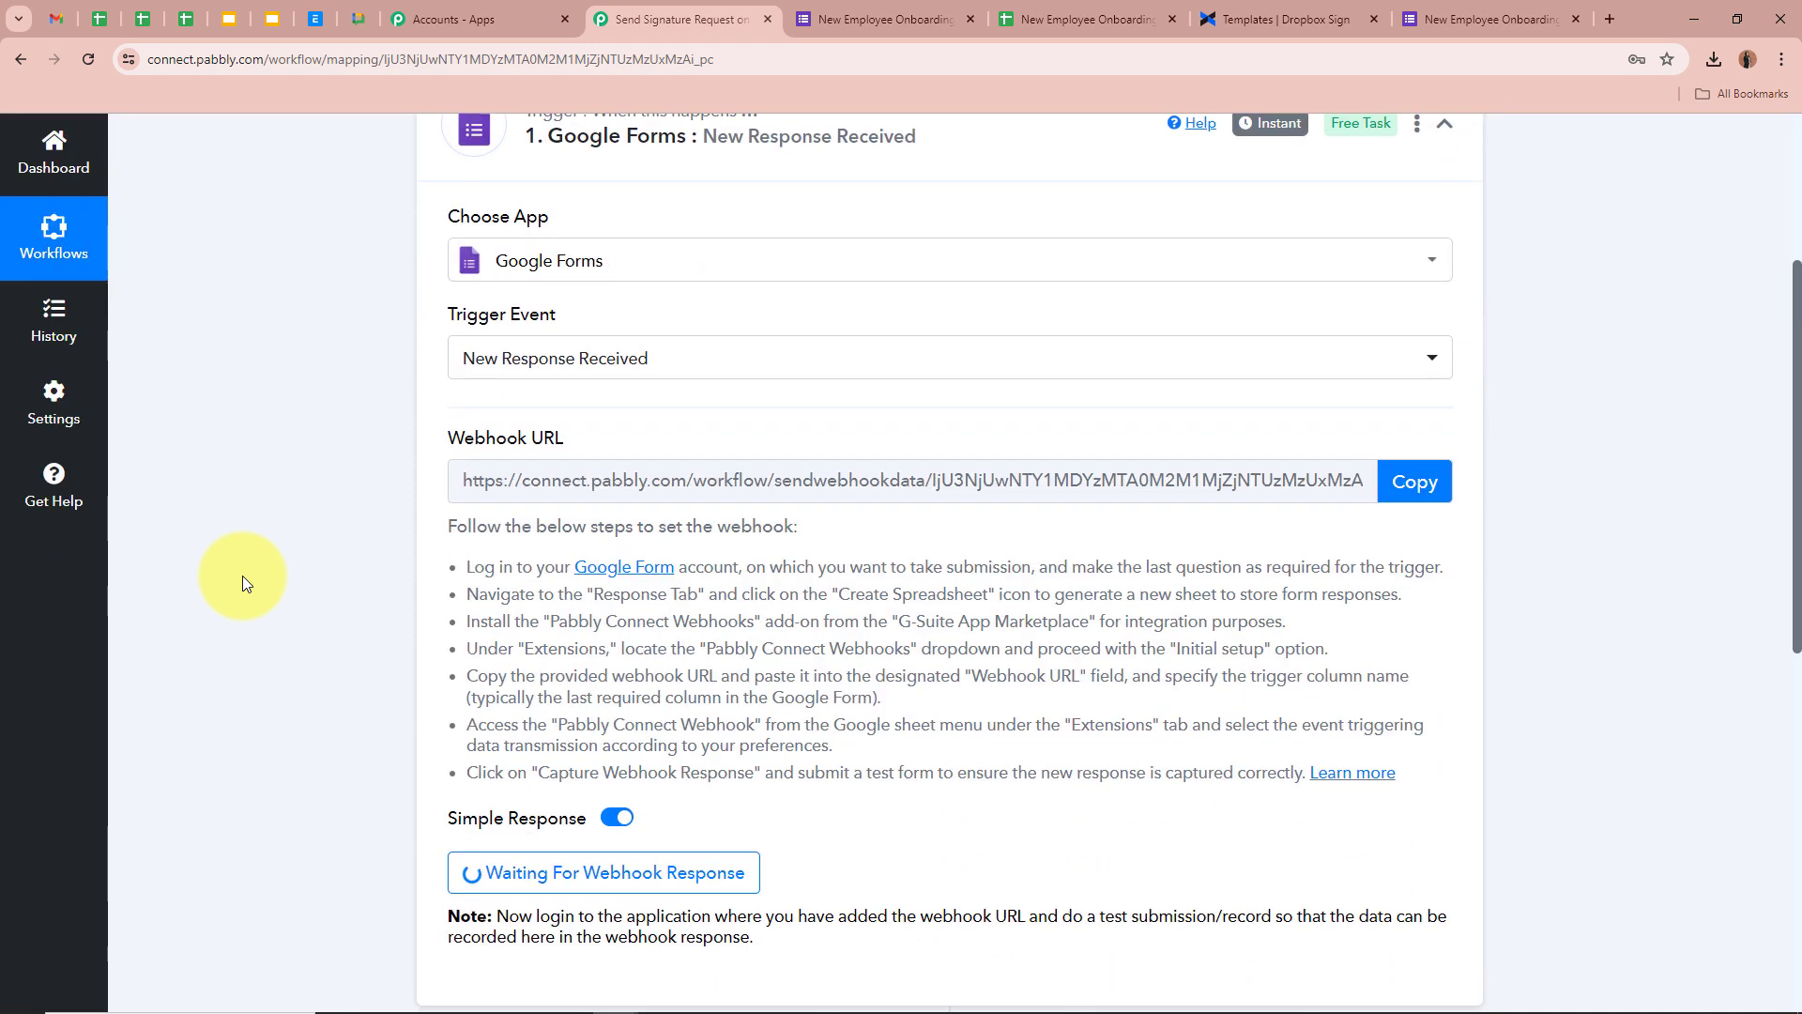
Review the captured Name, Job Title, Email, Date Of Joining and Phone Number values, then collapse the trigger
{"action": "scroll", "coordinate": [242, 577], "scroll_direction": "down", "scroll_amount": 5}
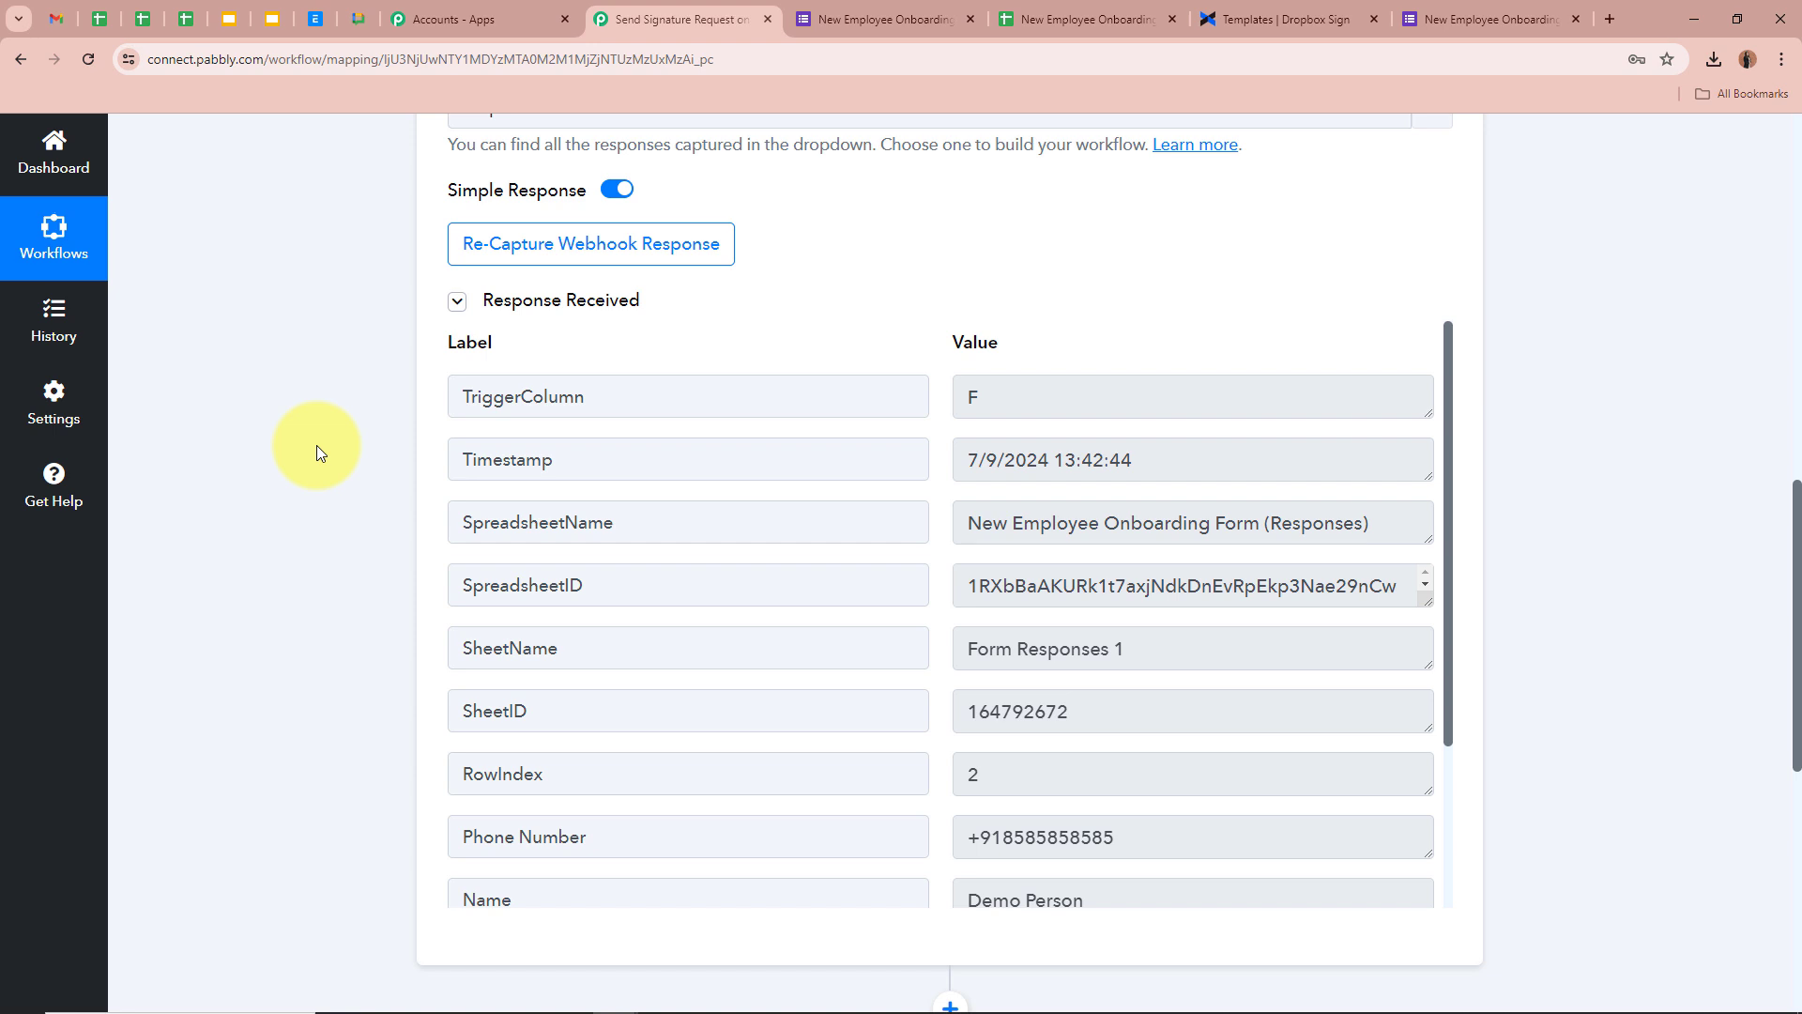
{"action": "left_click_drag", "start_coordinate": [1452, 486], "coordinate": [1433, 712]}
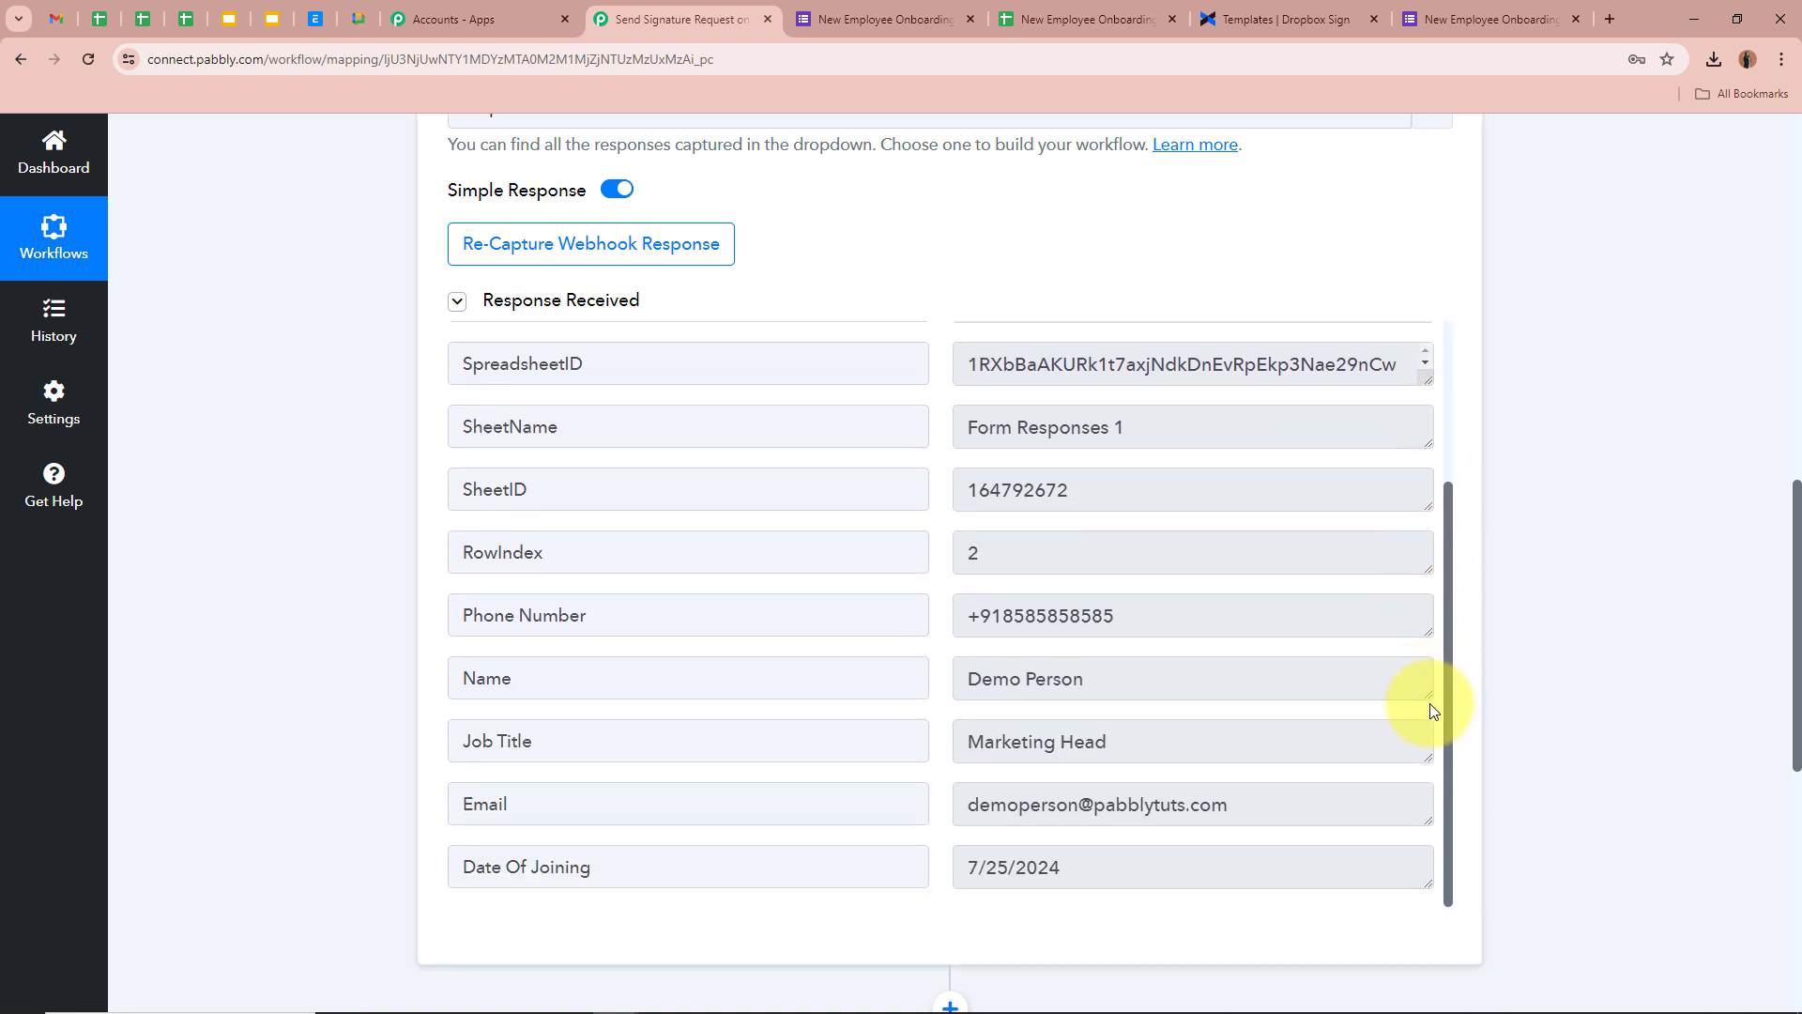
{"action": "left_click", "coordinate": [1088, 674]}
{"action": "left_click", "coordinate": [1253, 744]}
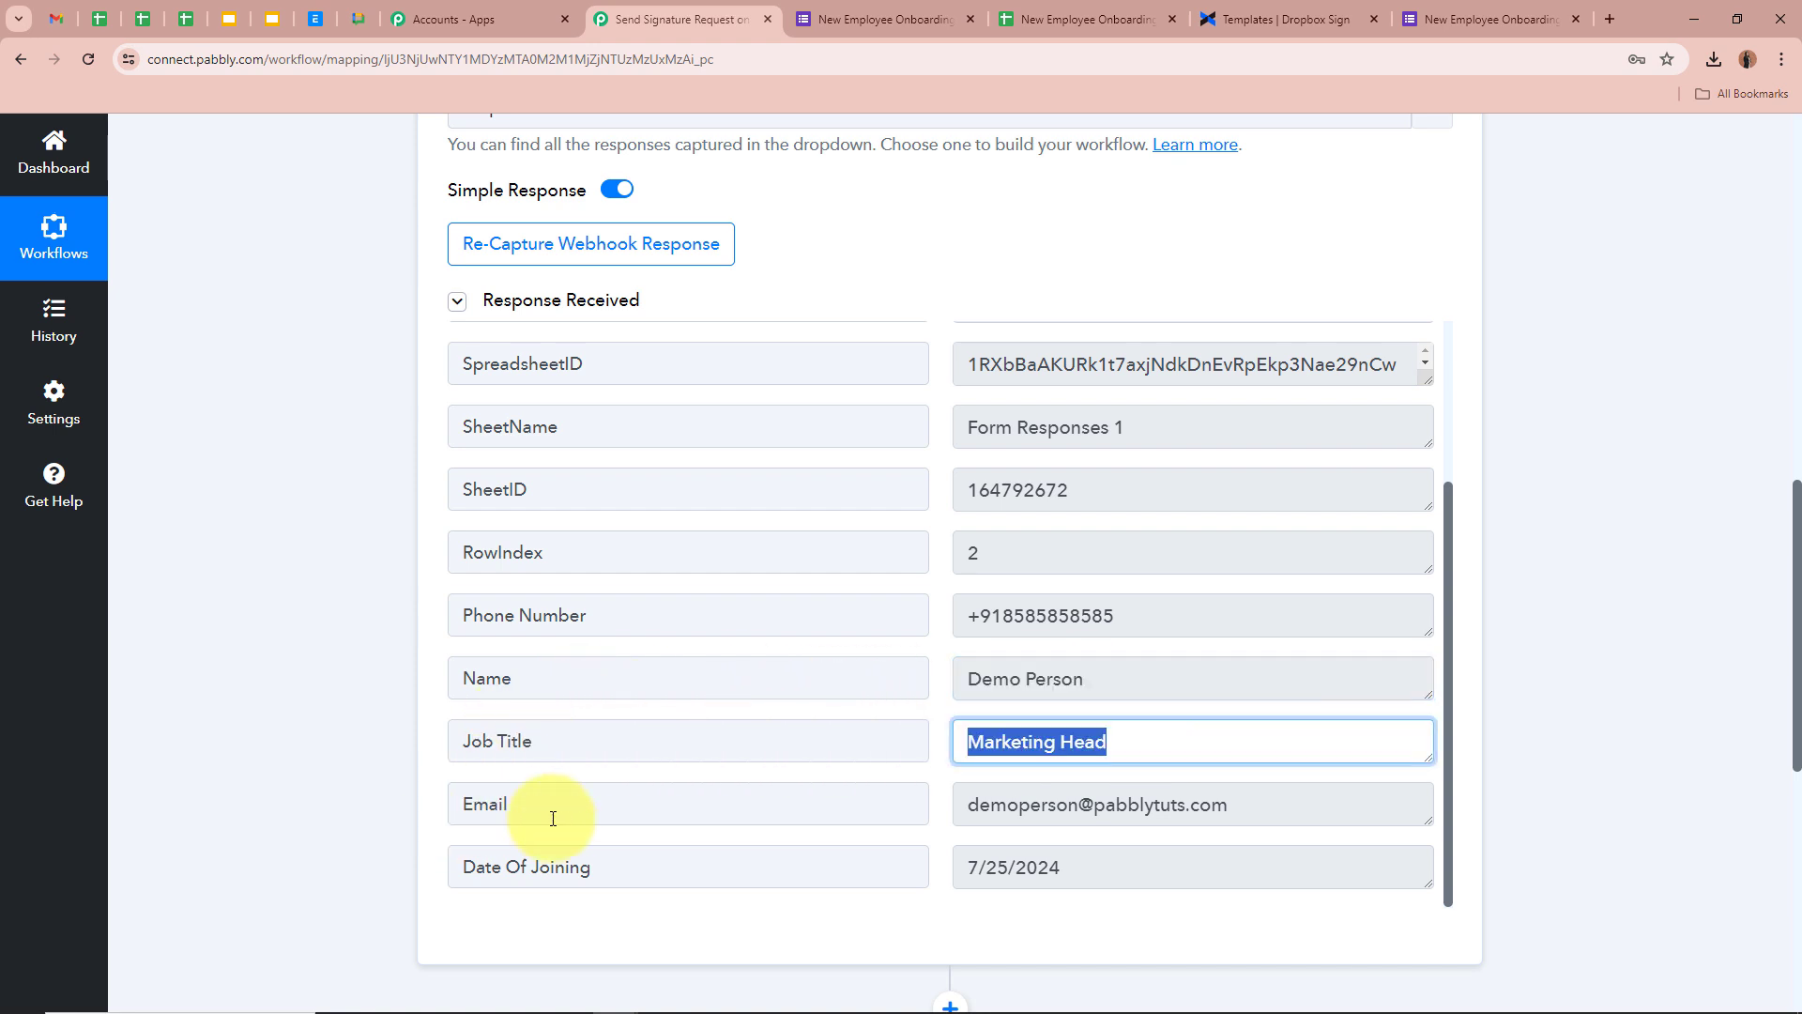
{"action": "left_click", "coordinate": [1368, 803]}
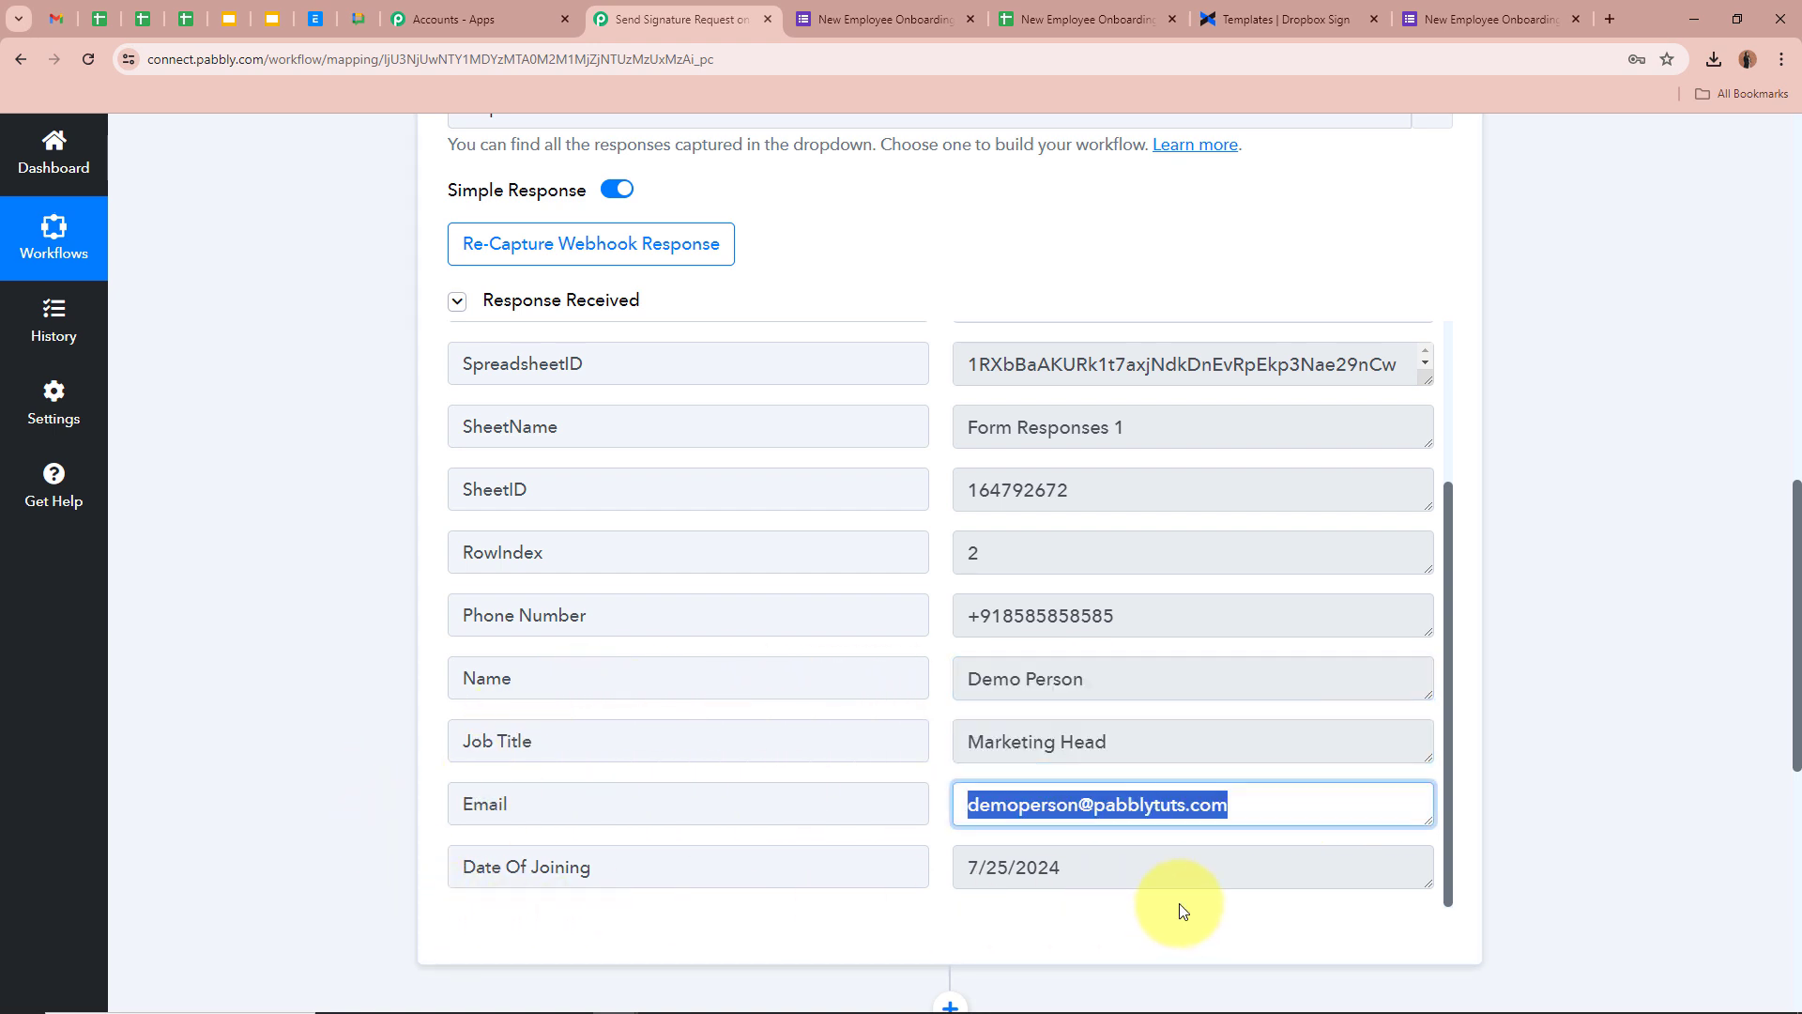
{"action": "left_click", "coordinate": [1174, 864]}
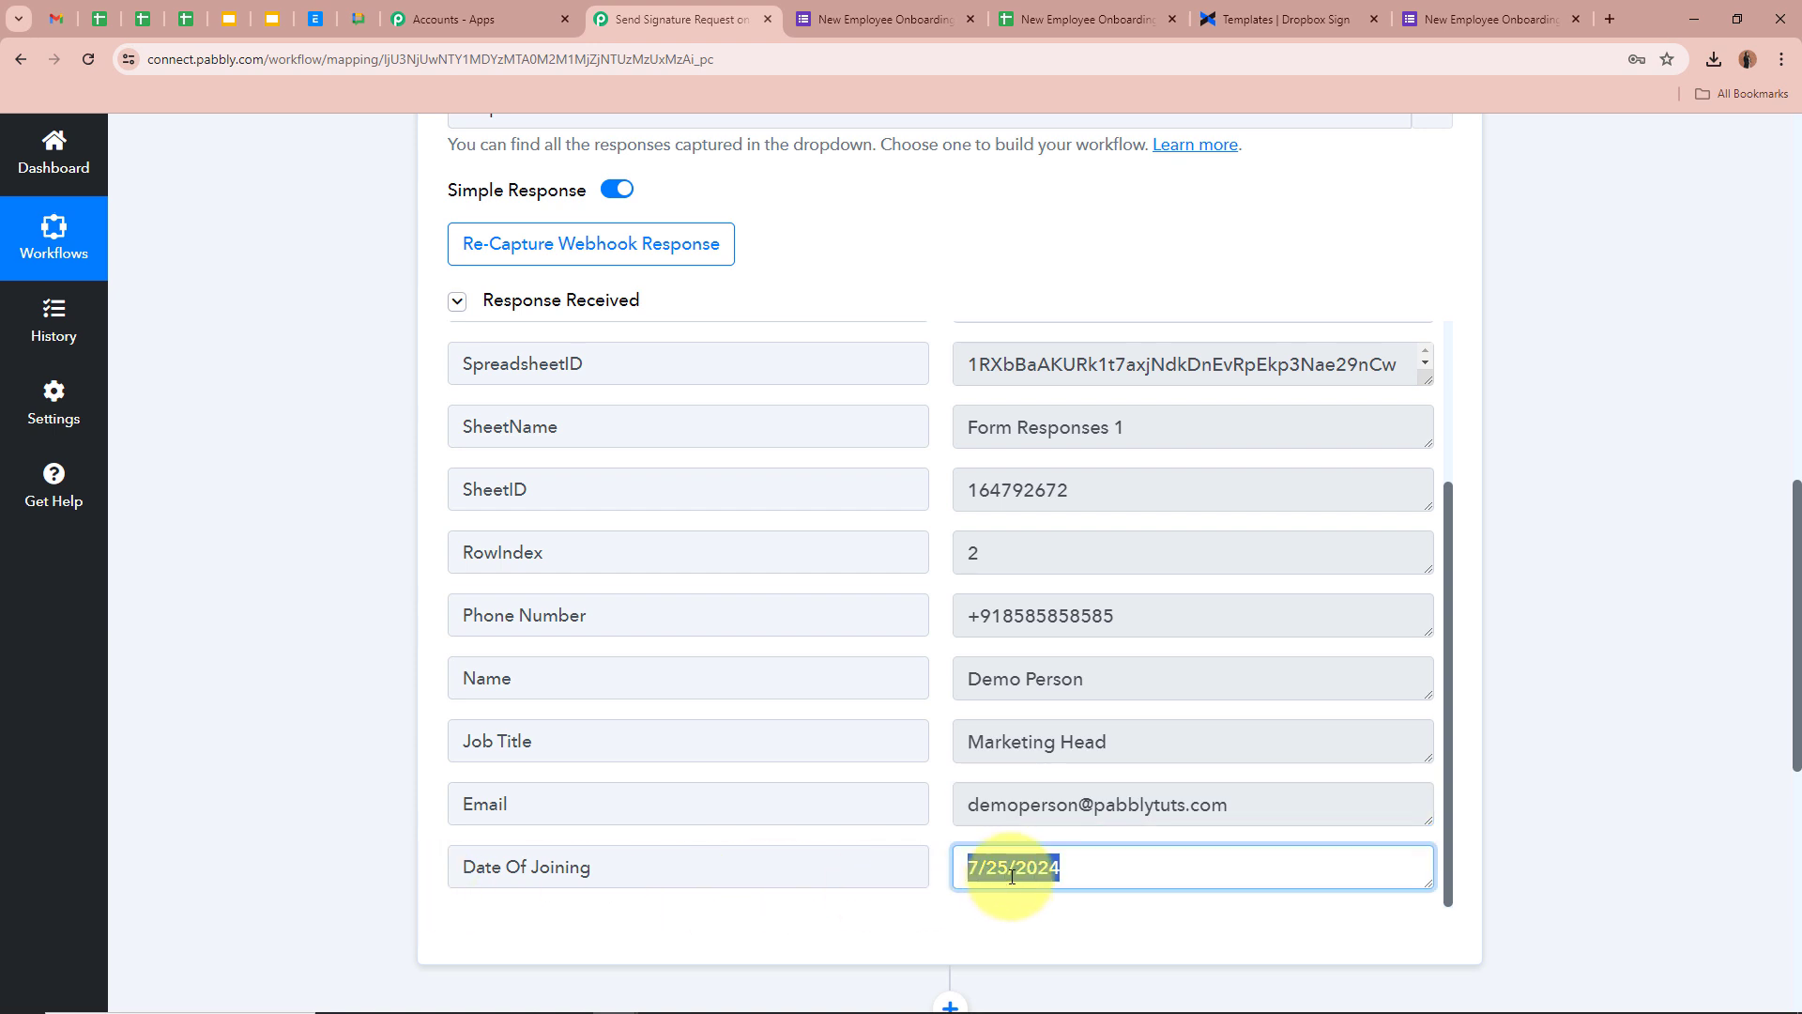
{"action": "left_click", "coordinate": [1077, 601]}
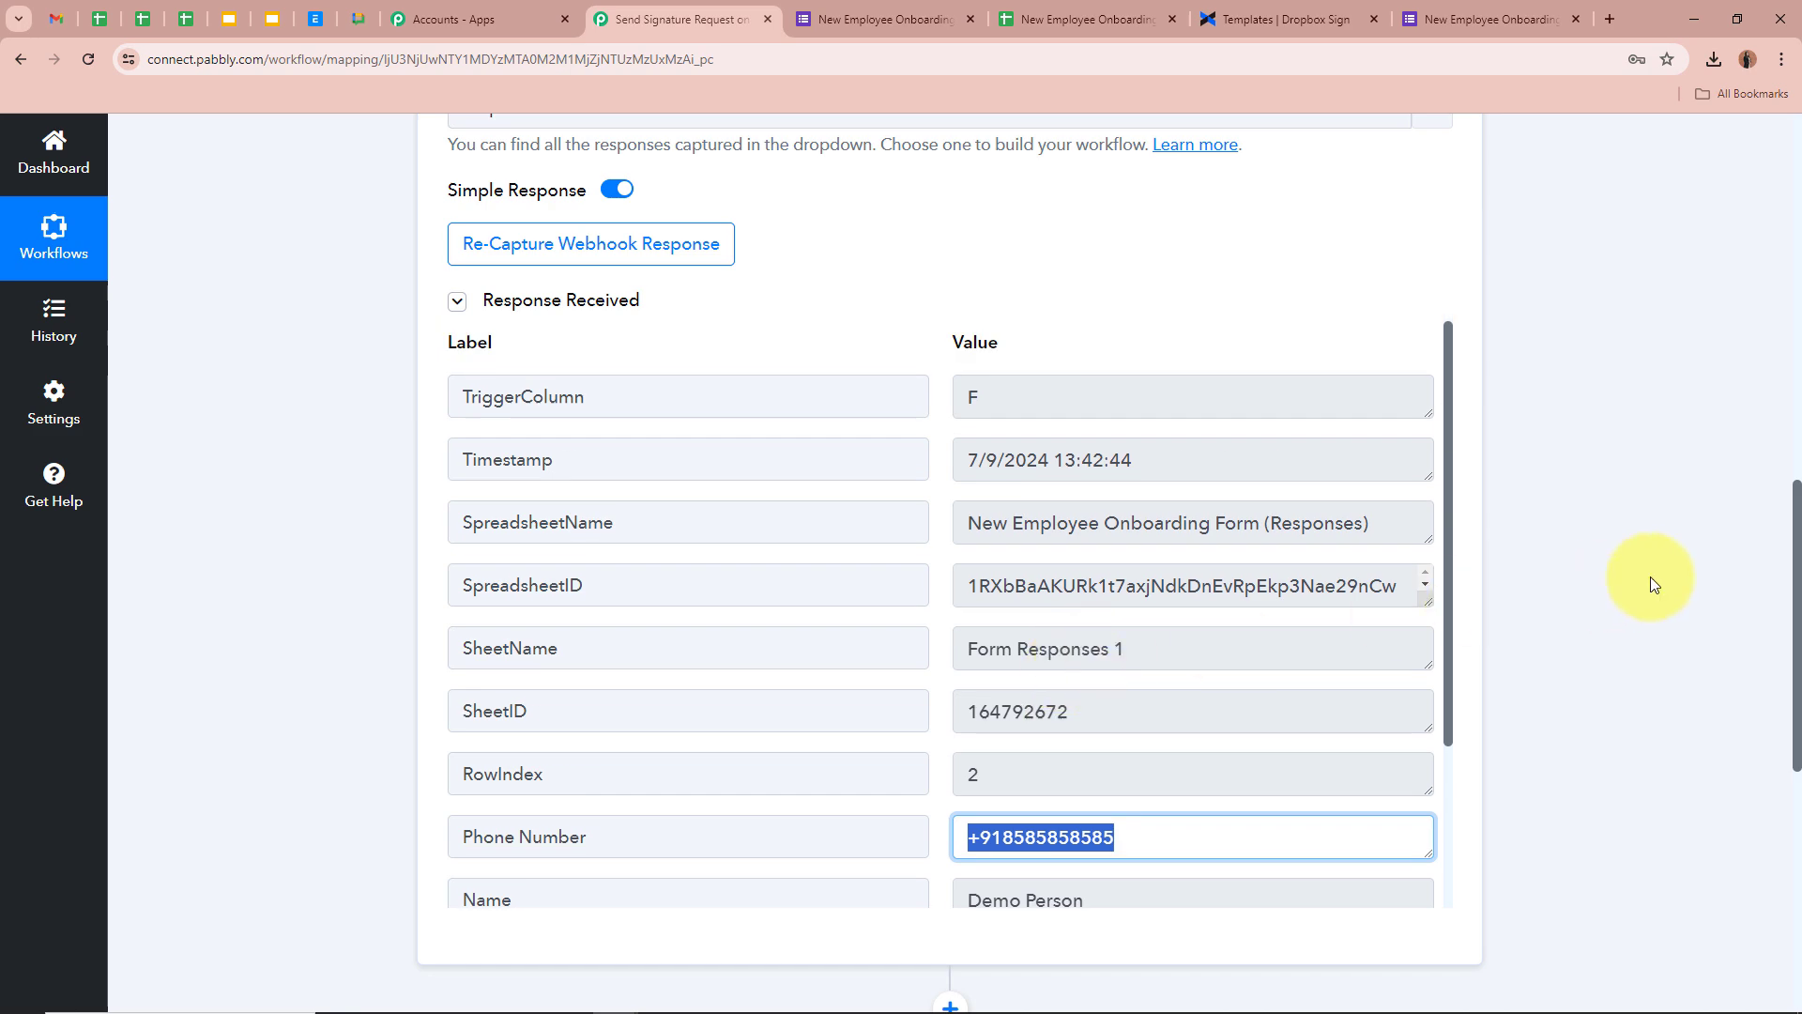
{"action": "scroll", "coordinate": [1647, 582], "scroll_direction": "up", "scroll_amount": 10}
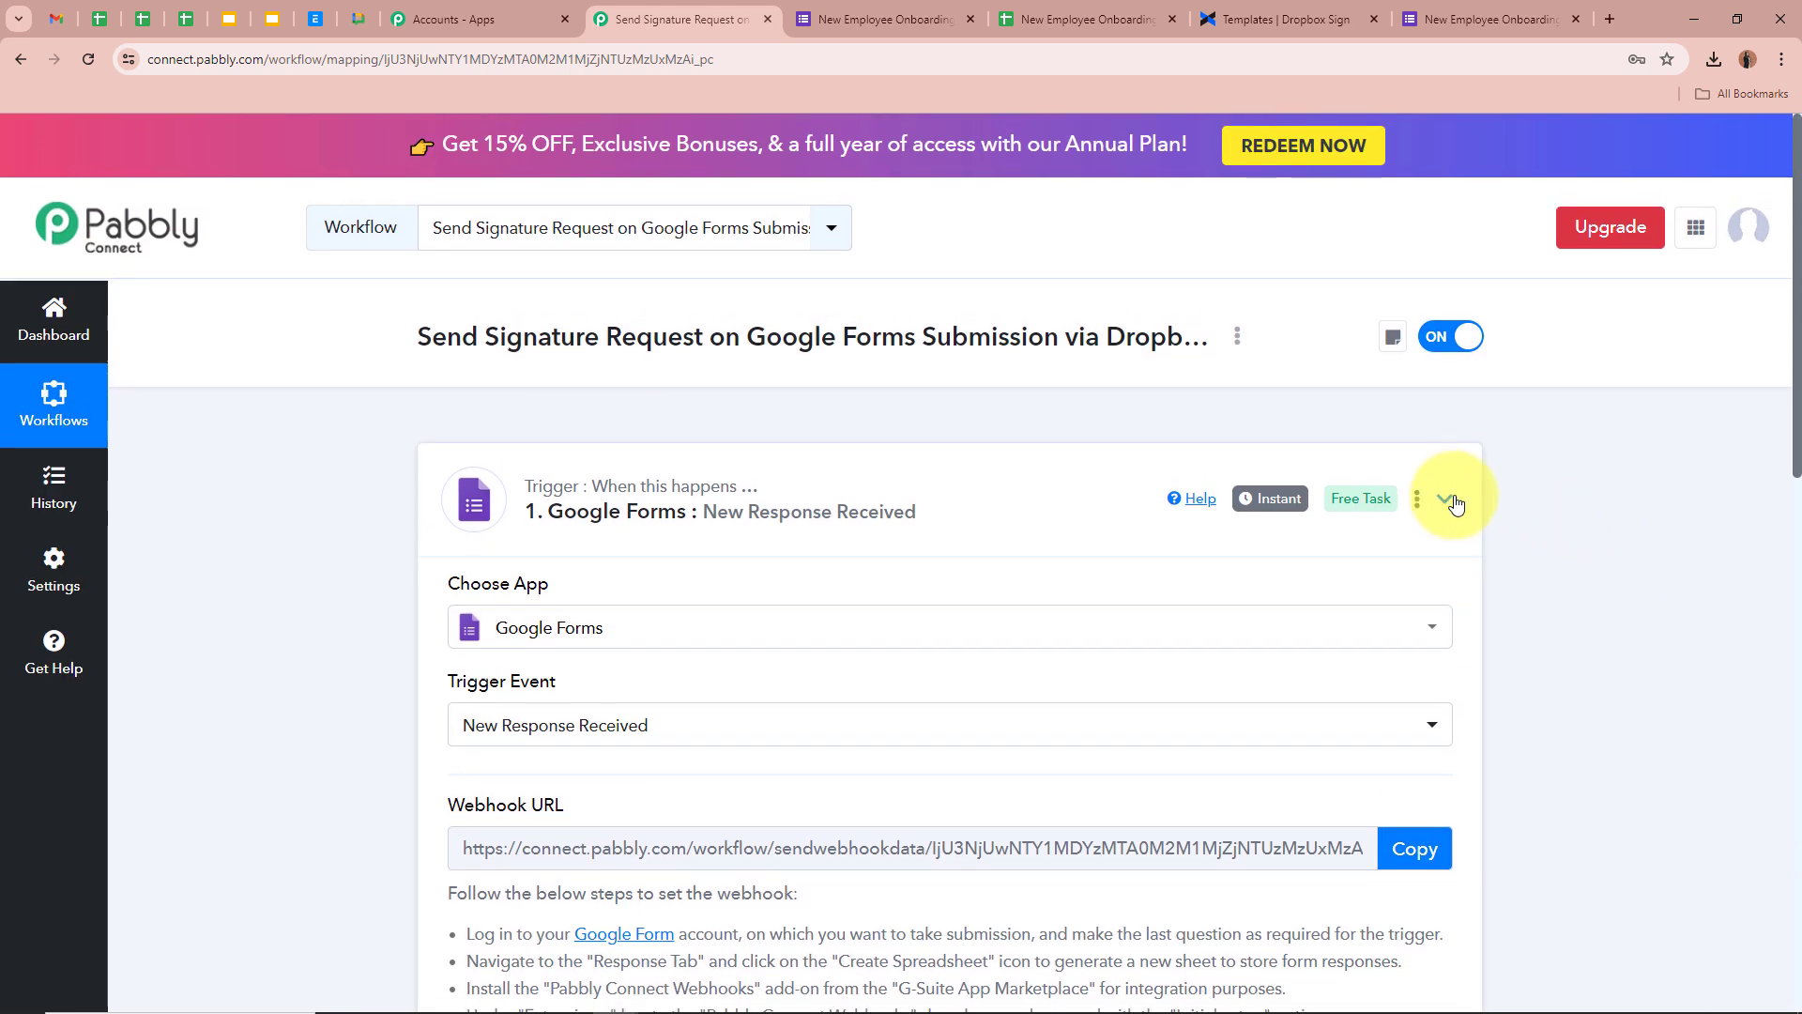
{"action": "left_click", "coordinate": [1445, 501]}
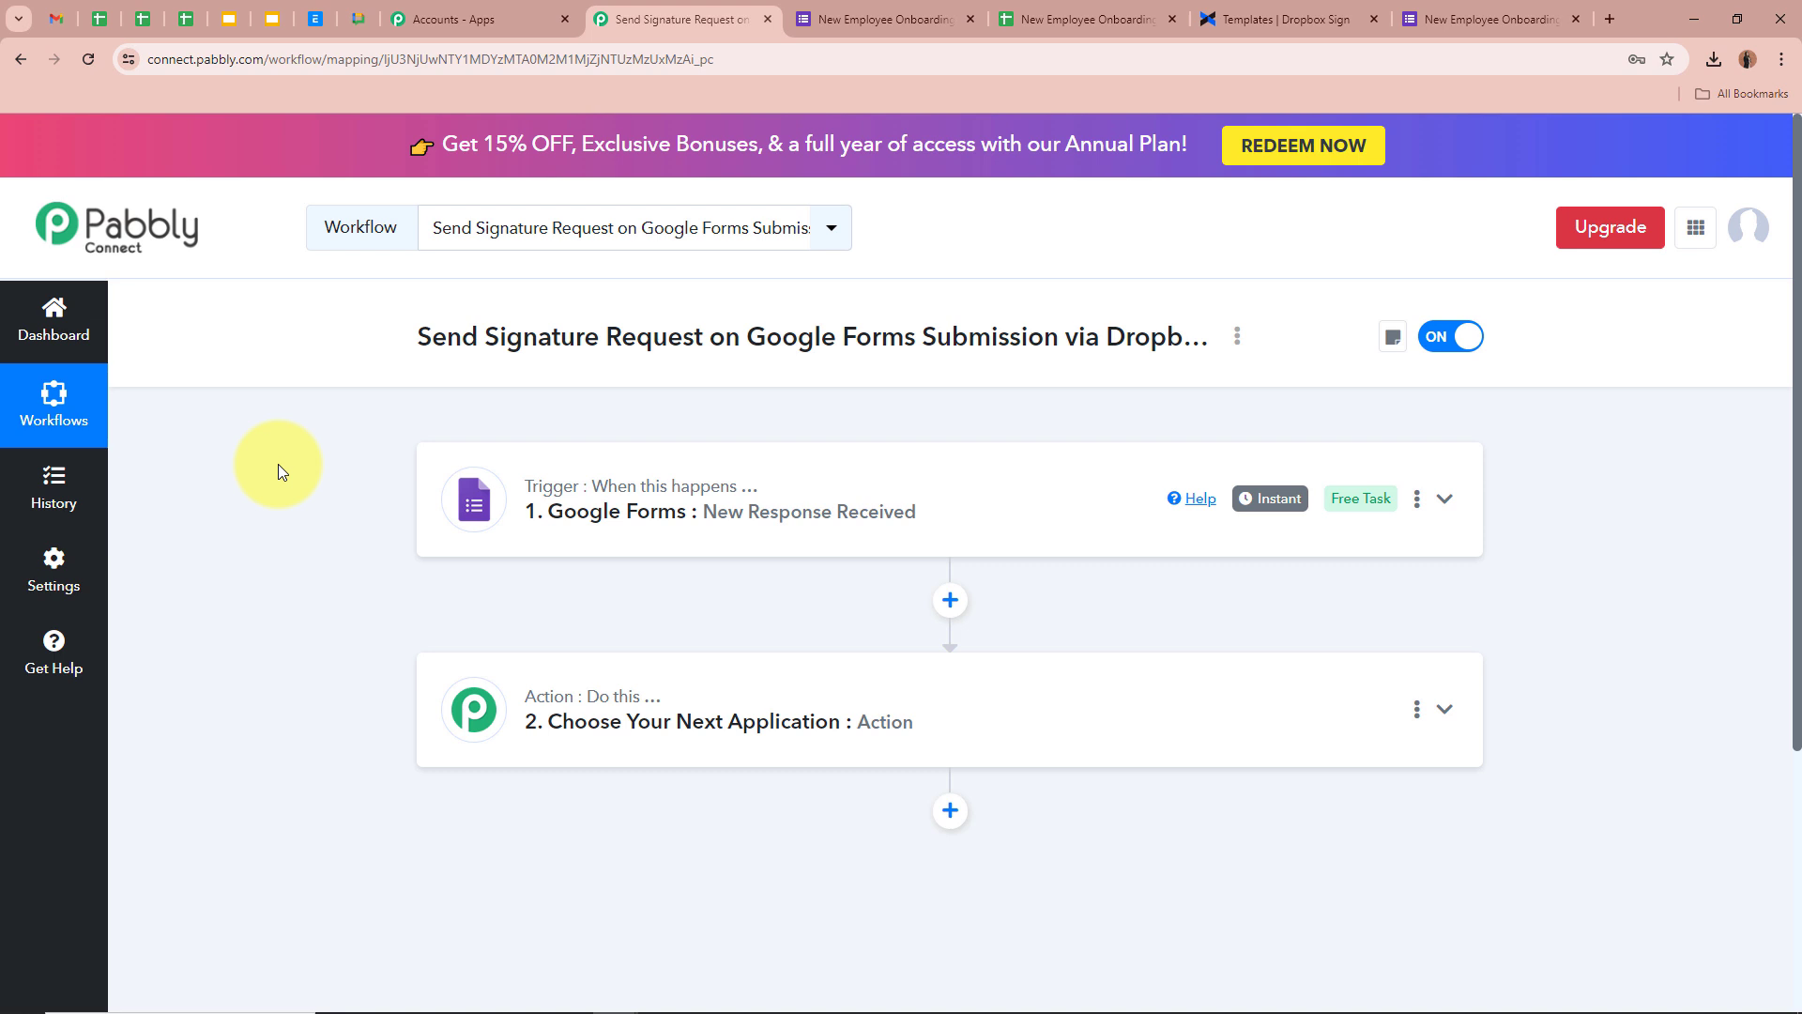
Choose Dropbox Sign as the app for the empty action step
{"action": "left_click", "coordinate": [1461, 727]}
{"action": "left_click", "coordinate": [888, 515]}
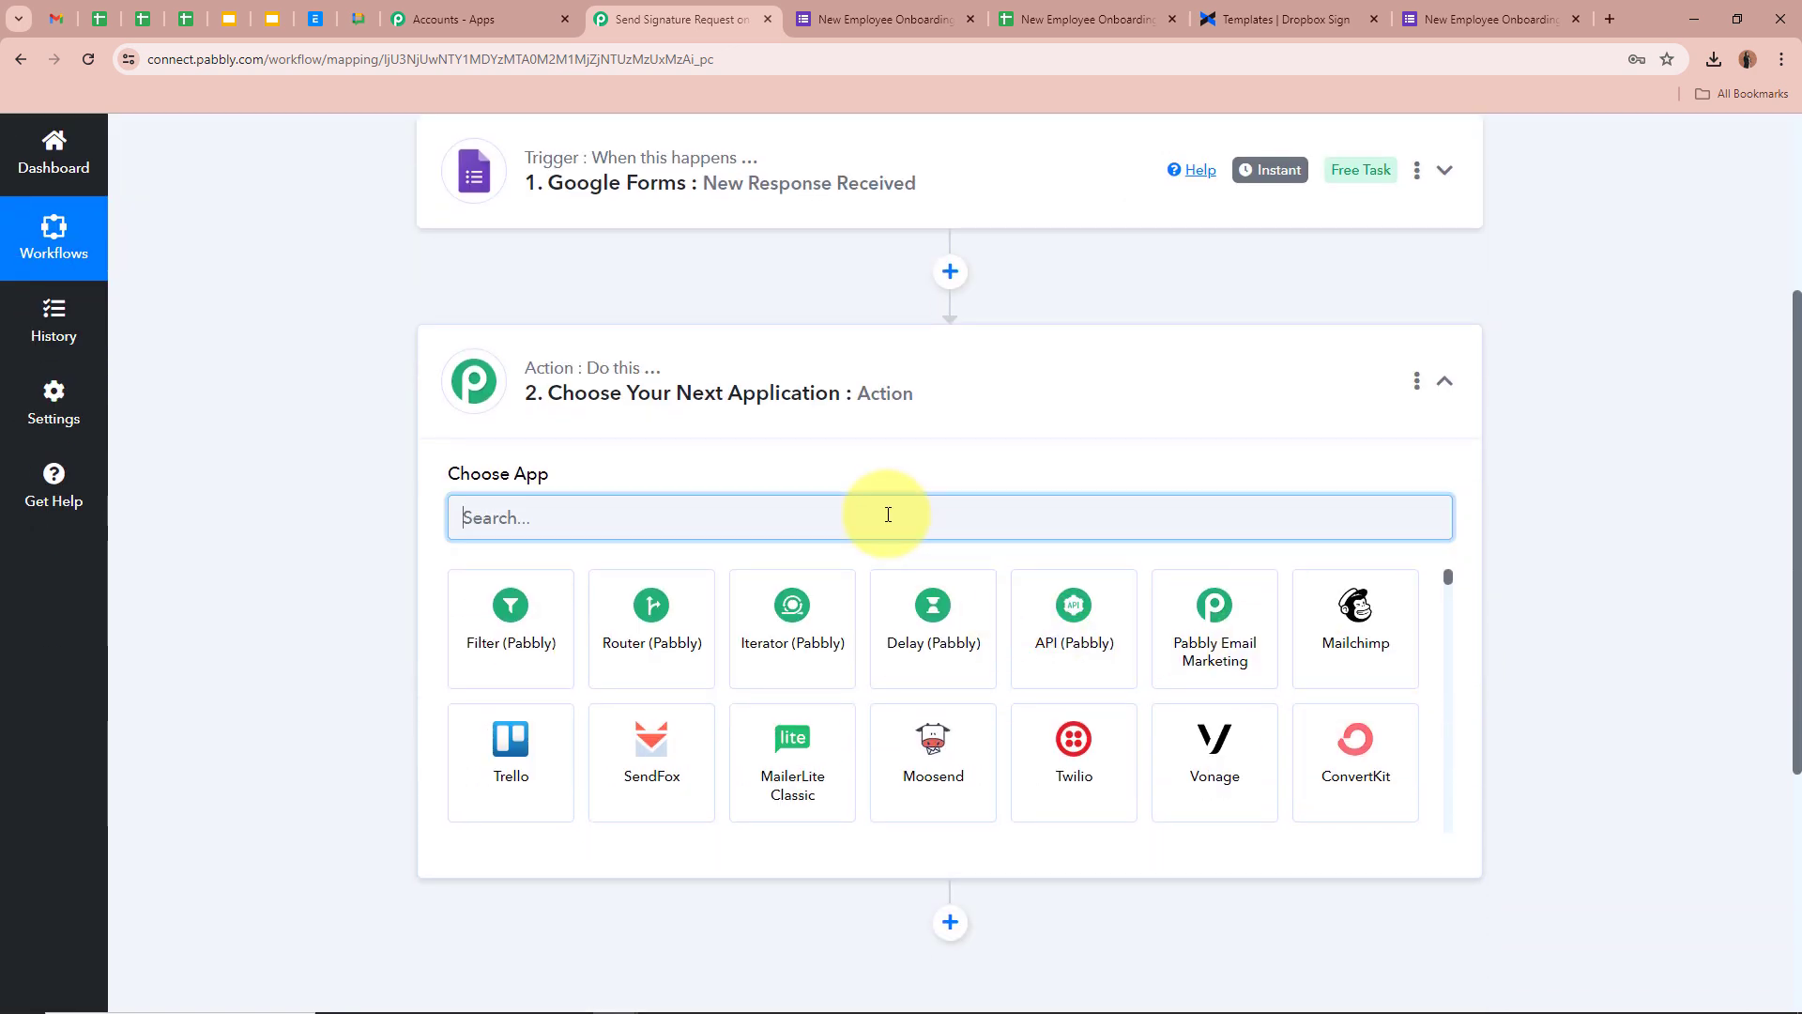
{"action": "type", "text": "Dr"}
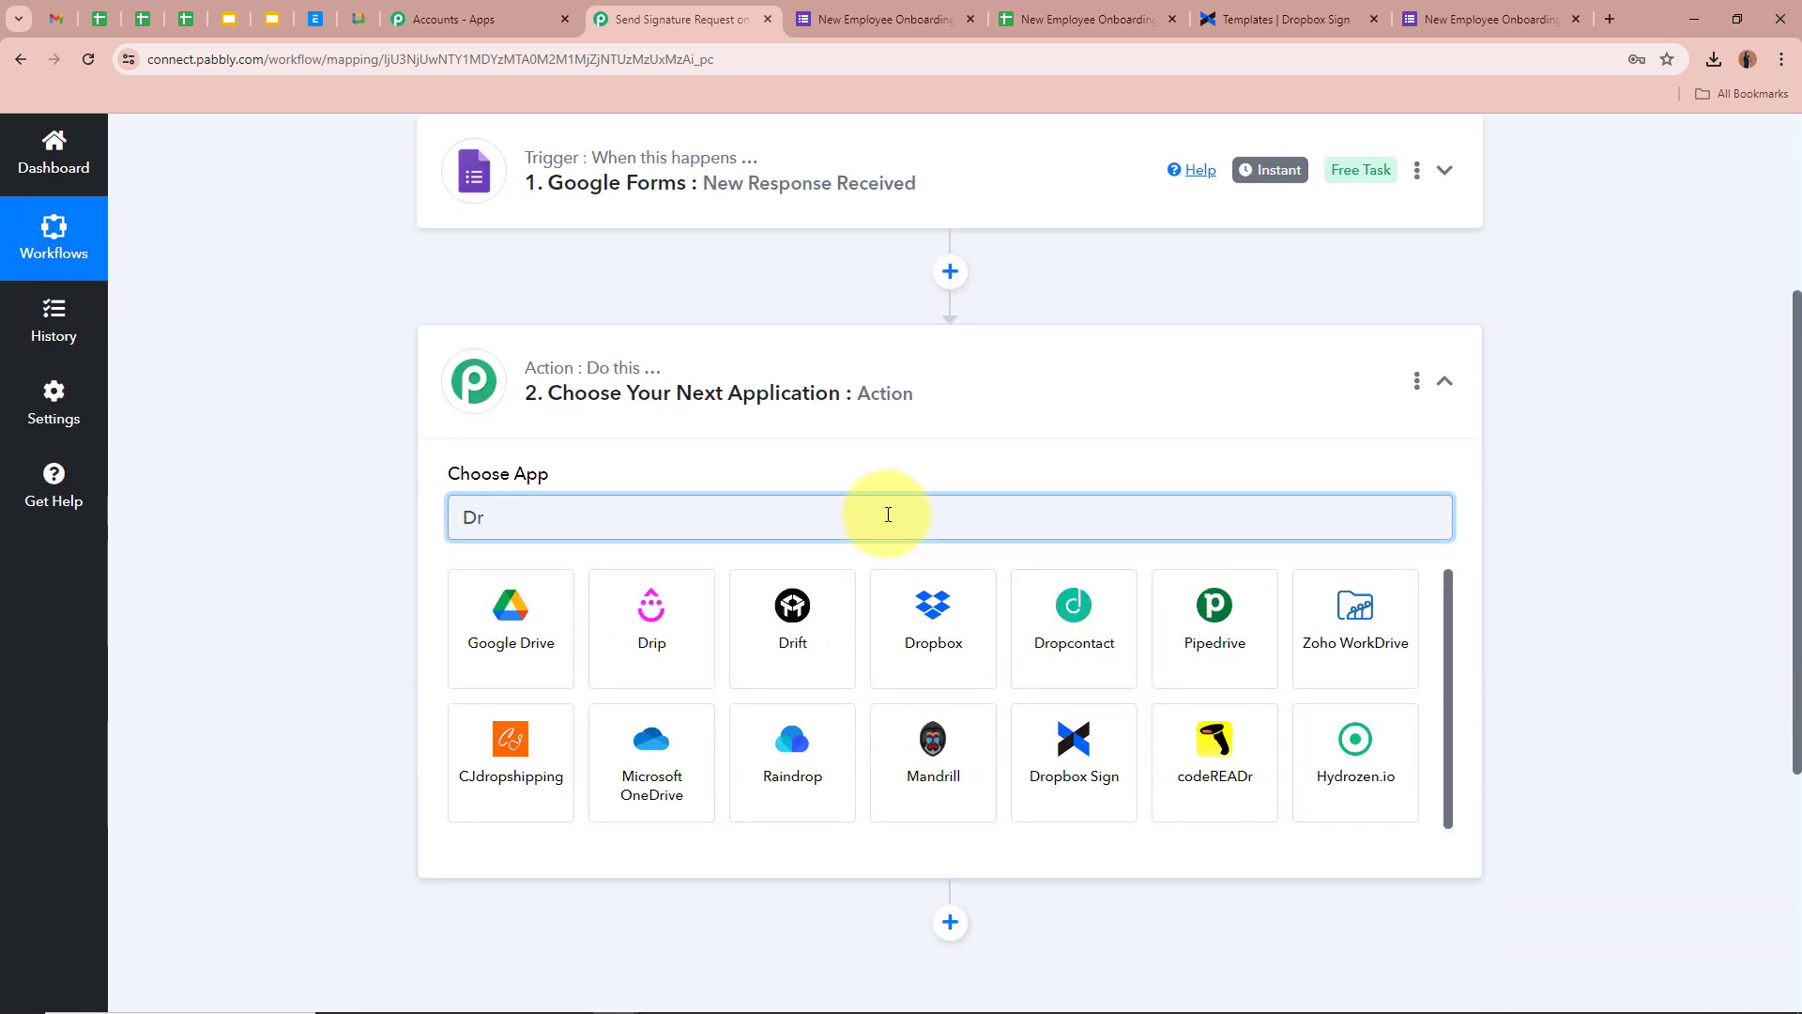
{"action": "type", "text": "op"}
{"action": "left_click", "coordinate": [1066, 619]}
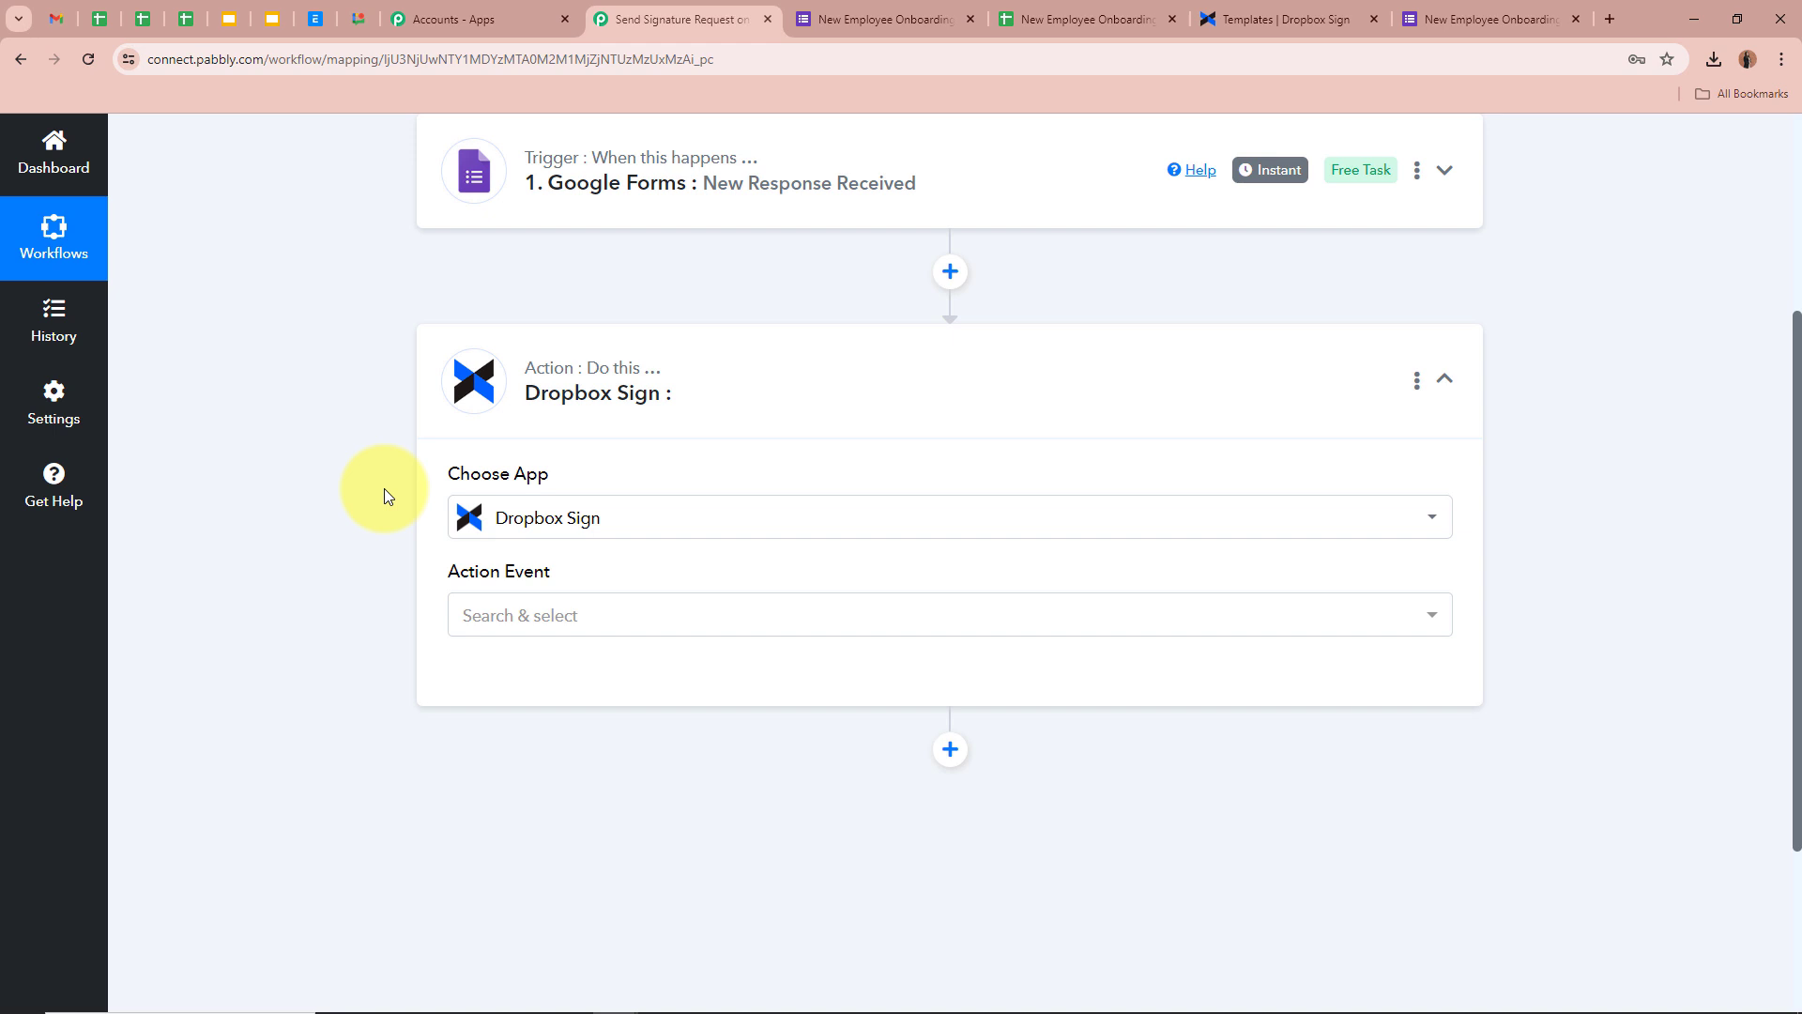
Set the action event to 'Send Signature Request From Template' and check the Dropbox Sign templates page
{"action": "left_click", "coordinate": [561, 624]}
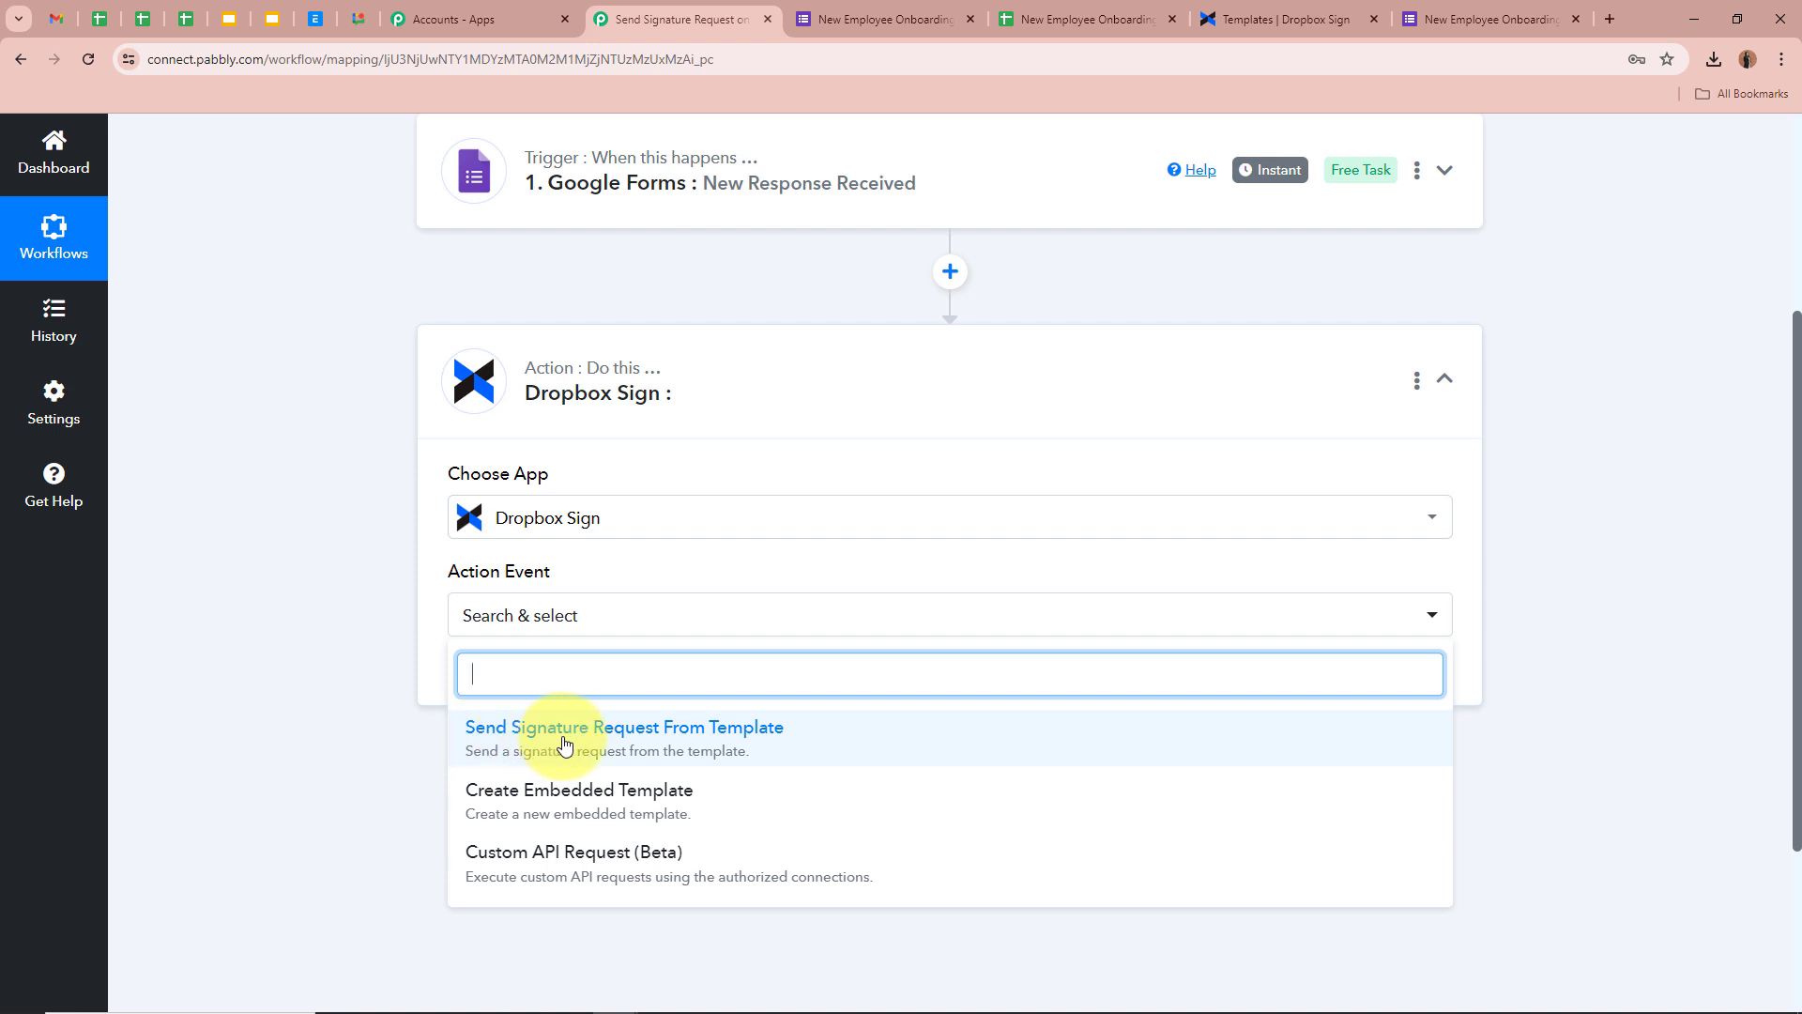
{"action": "left_click", "coordinate": [654, 746]}
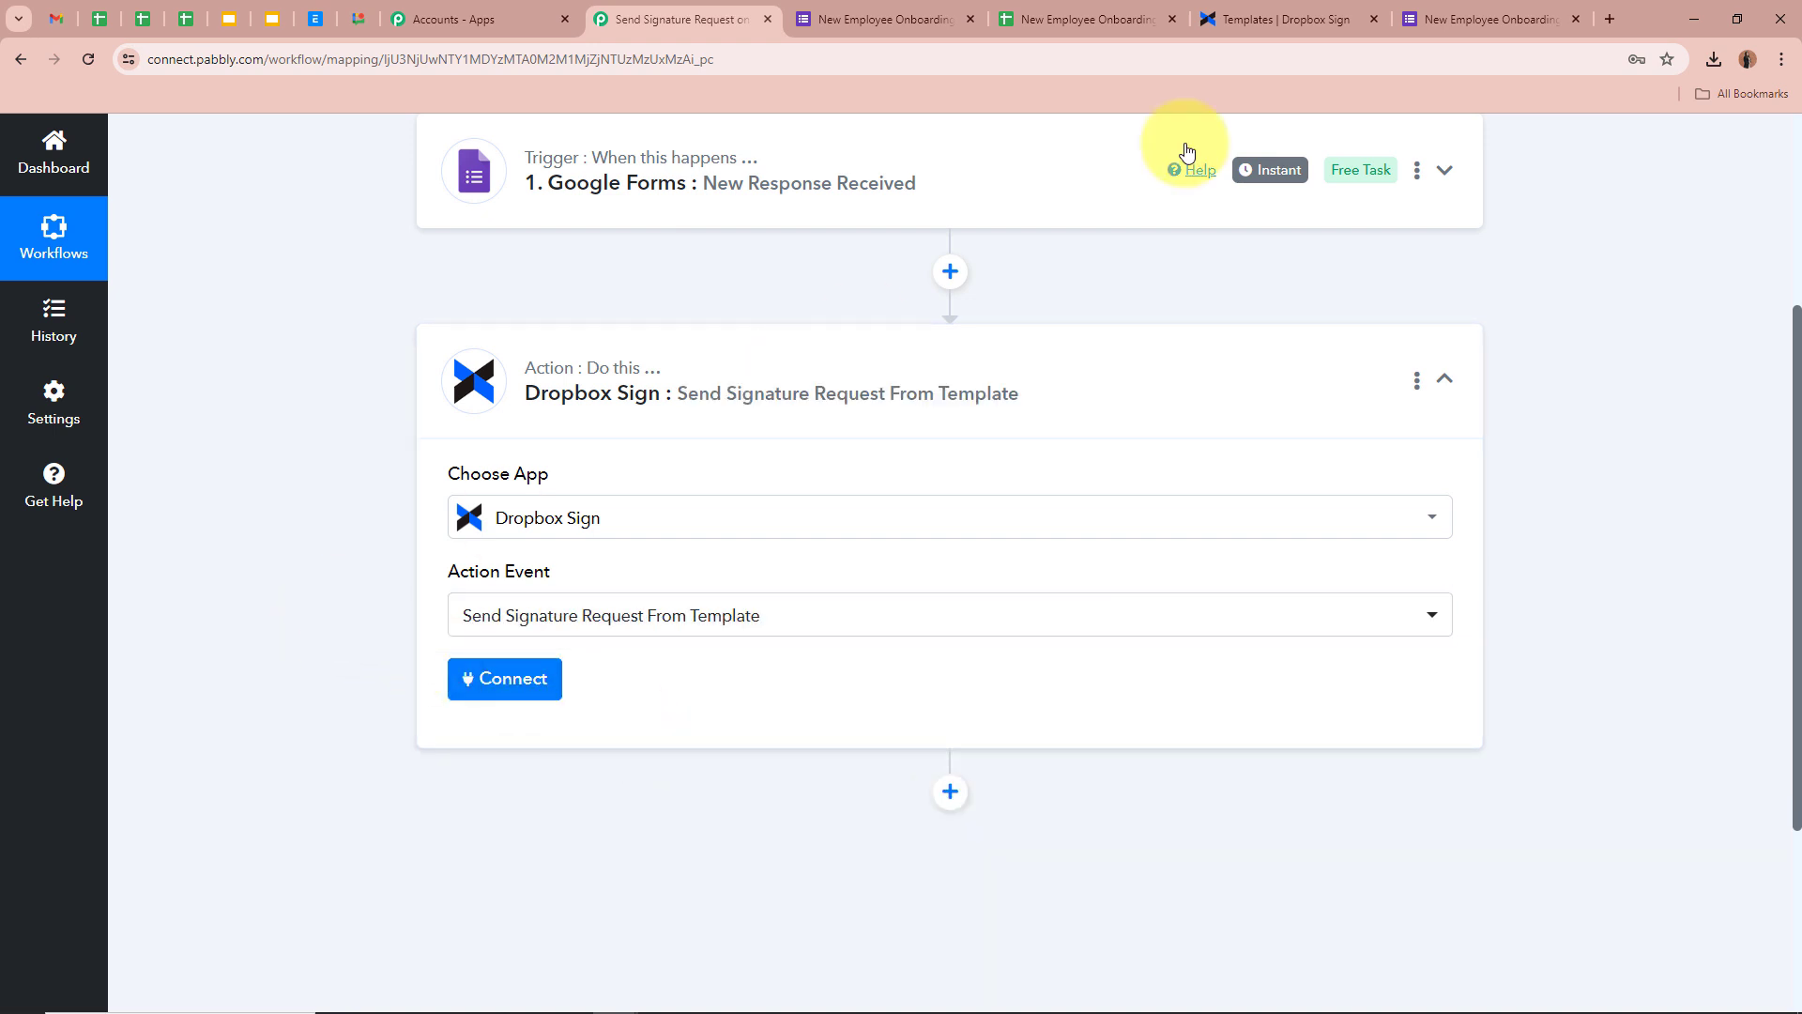
{"action": "left_click", "coordinate": [1325, 8]}
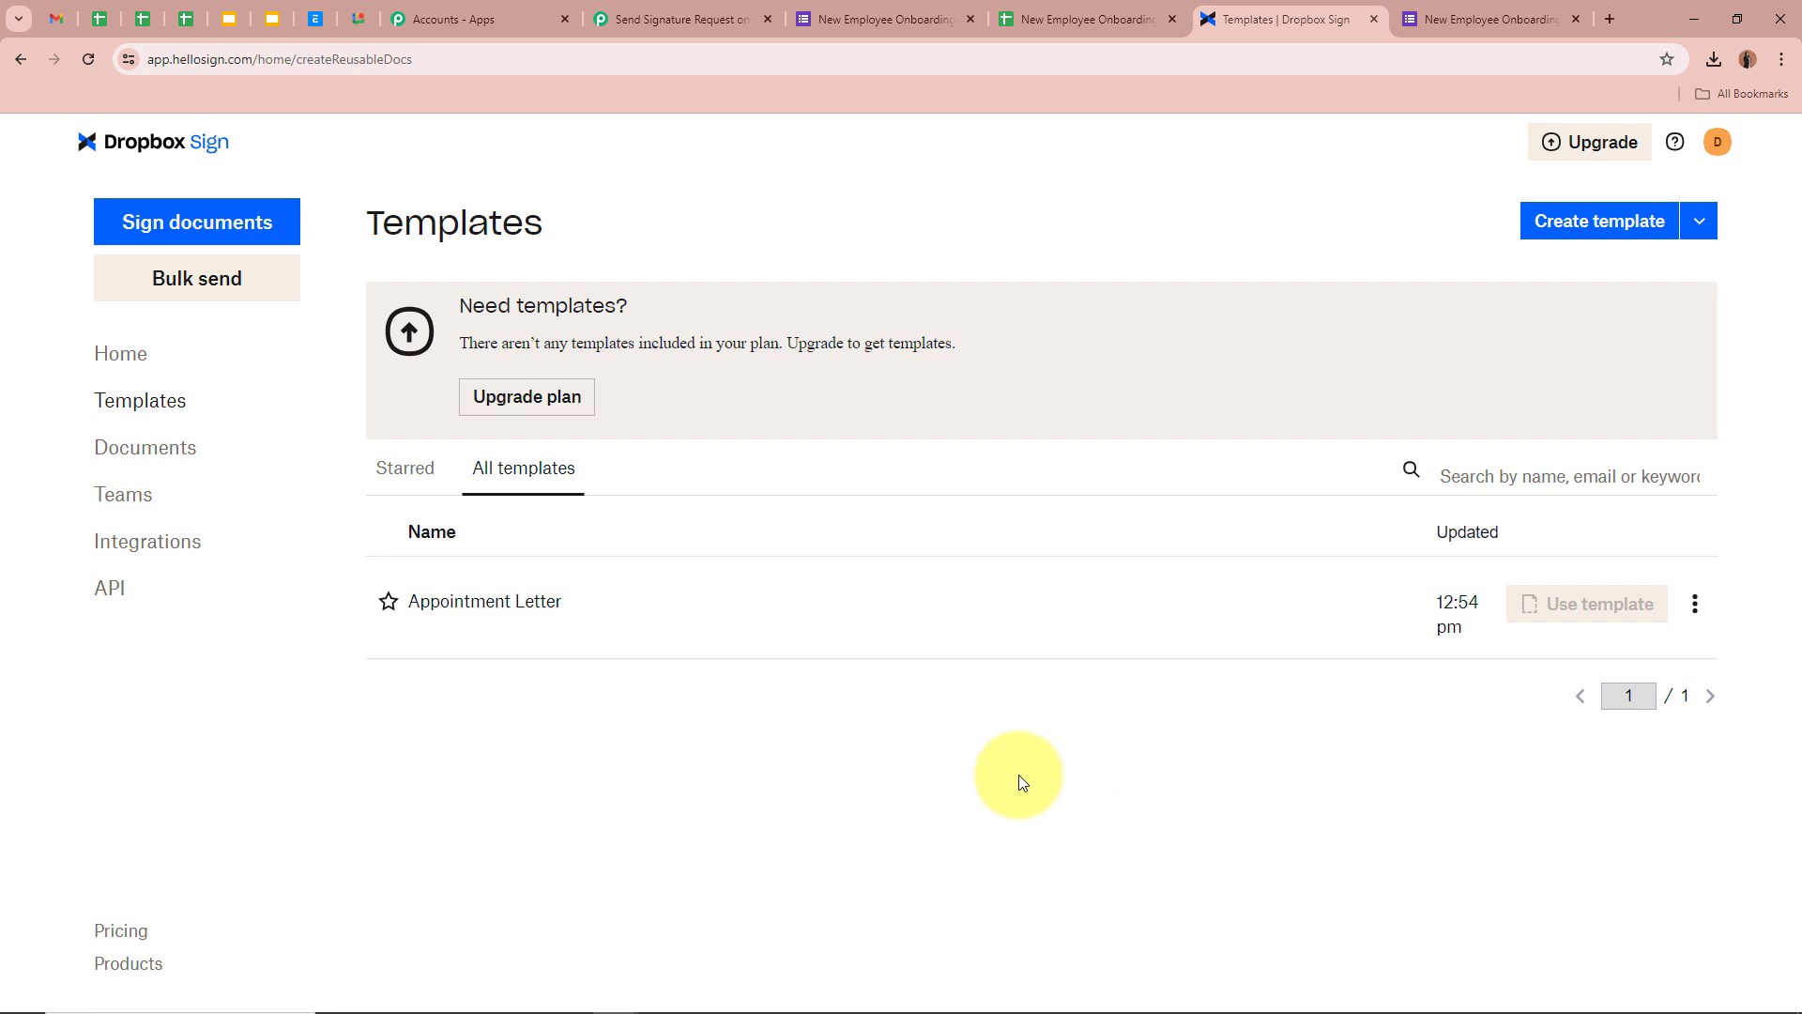
{"action": "left_click", "coordinate": [681, 19]}
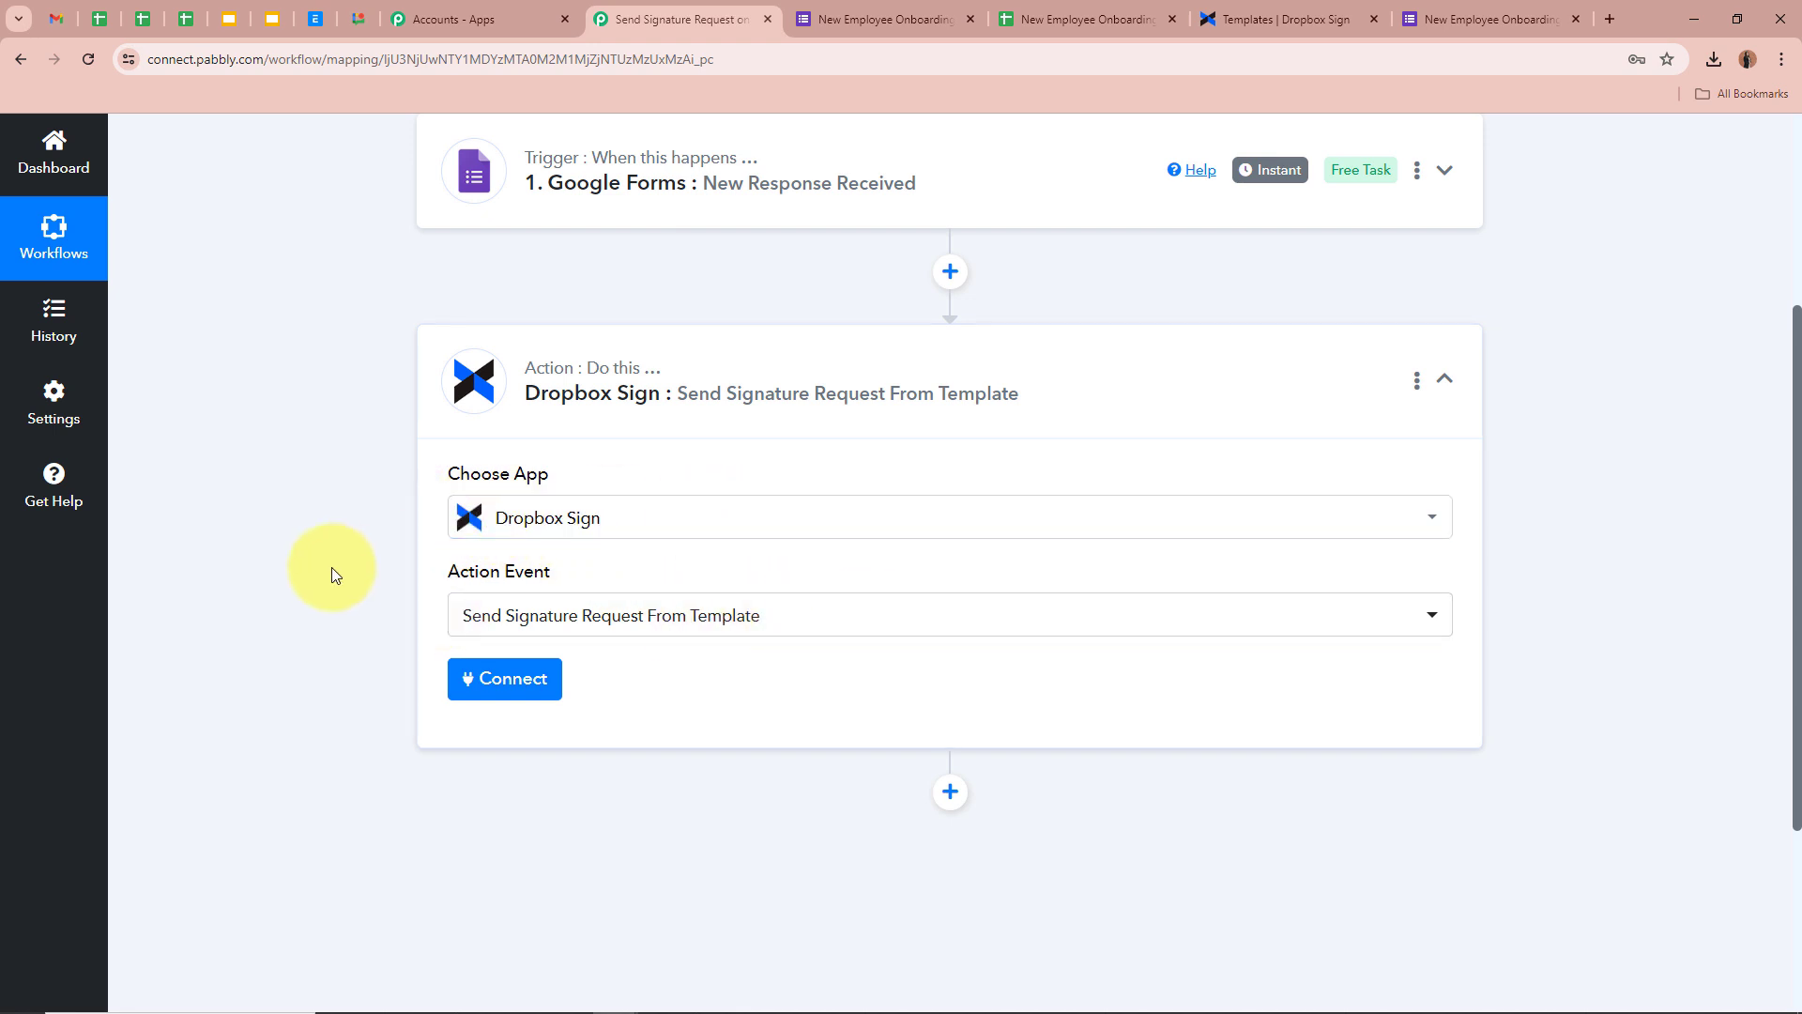
{"action": "scroll", "coordinate": [330, 567], "scroll_direction": "down", "scroll_amount": 2}
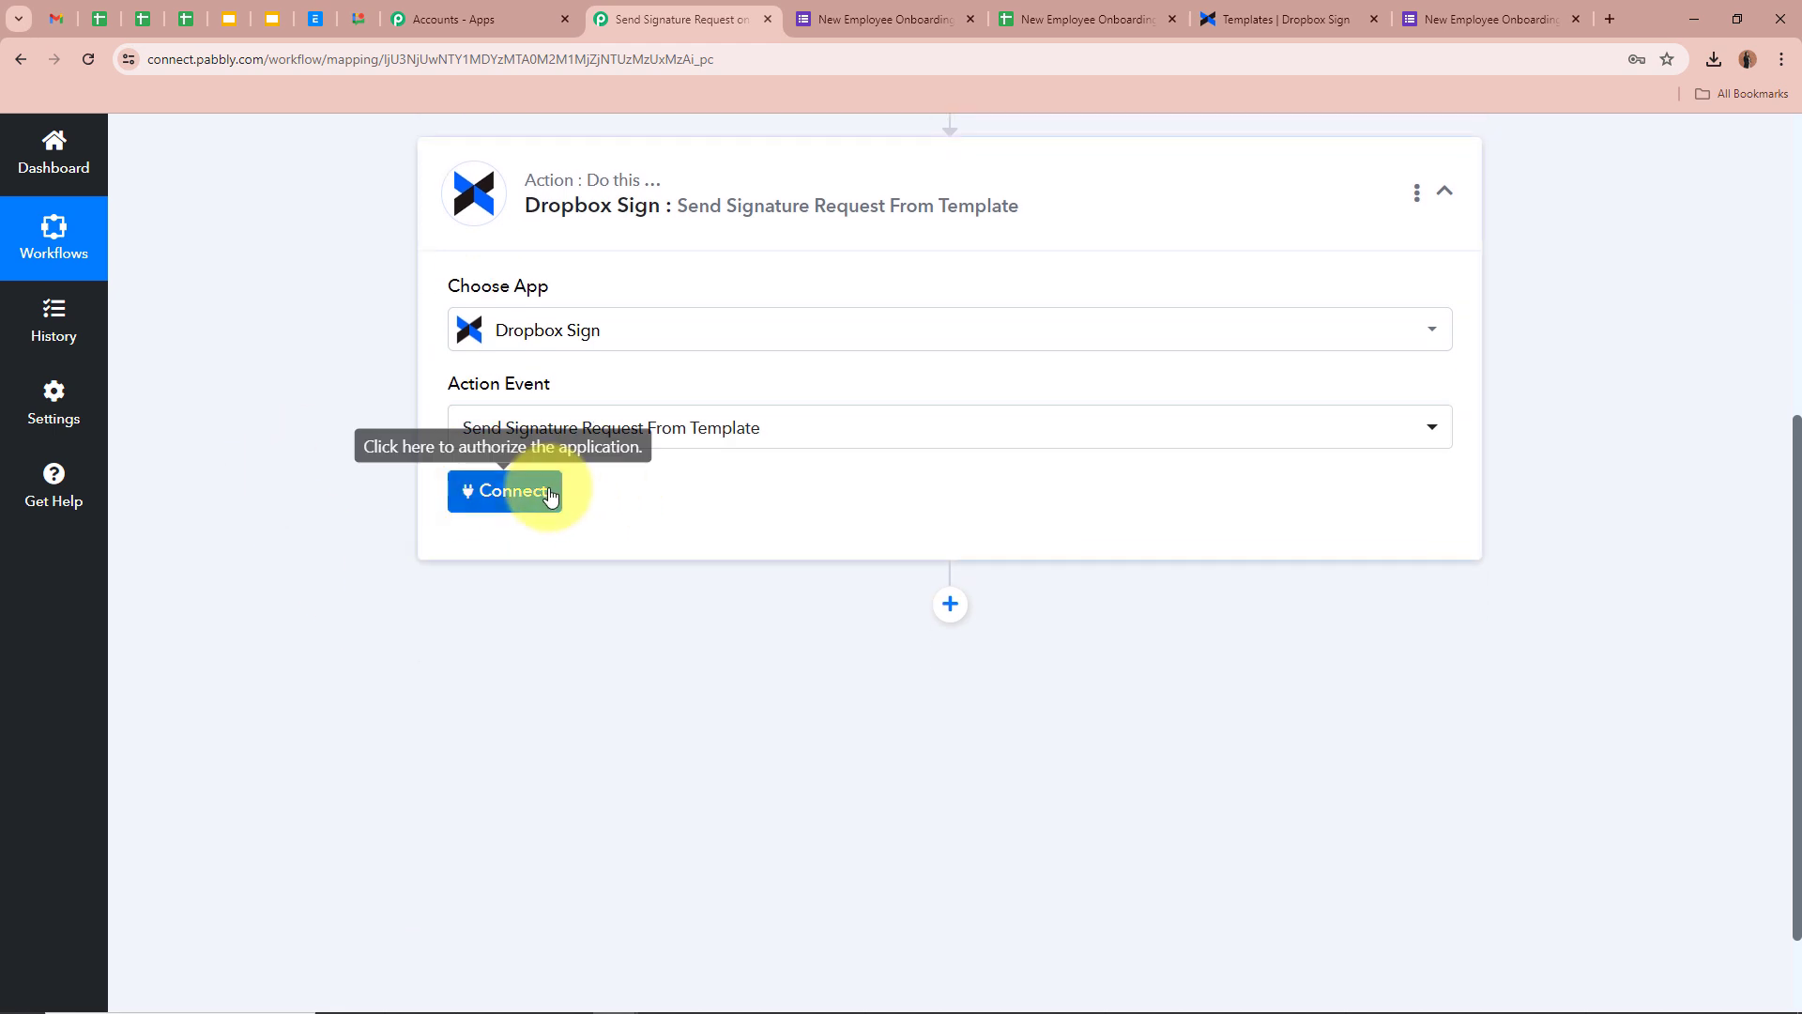
Add a new Dropbox Sign connection, review its API-key instructions, then go to Dropbox Sign
{"action": "left_click", "coordinate": [544, 490]}
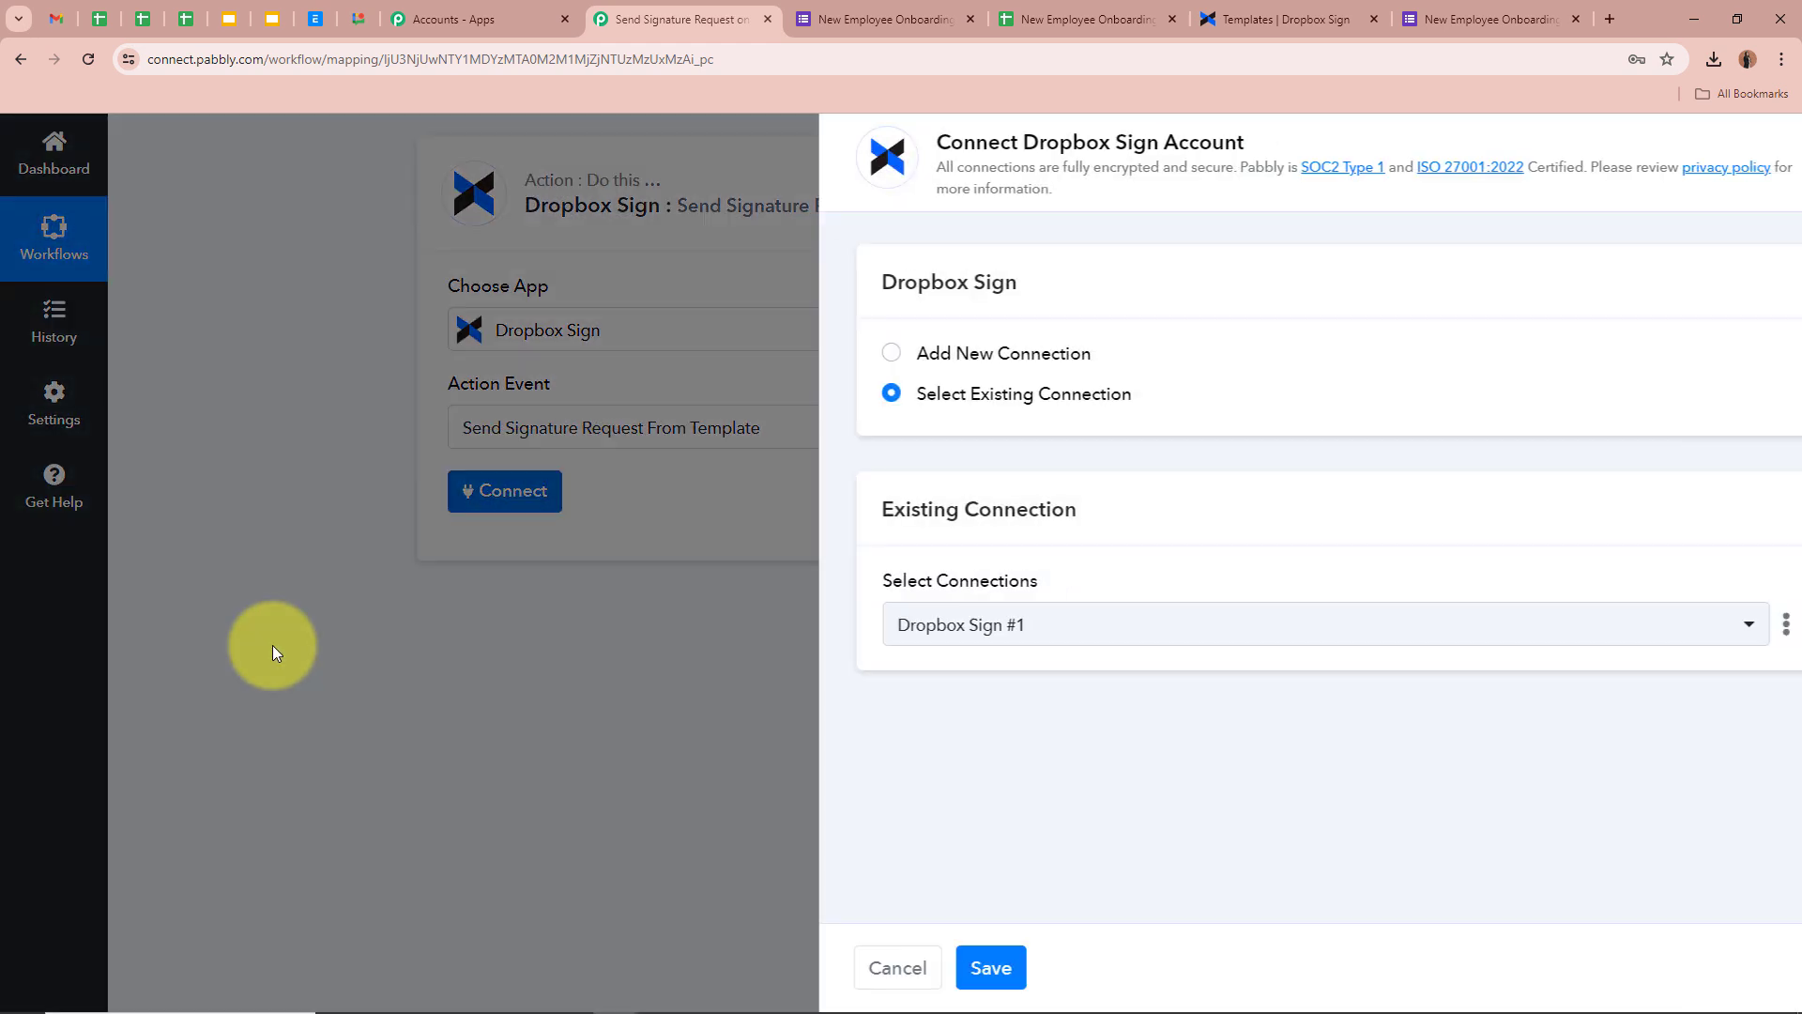
{"action": "left_click", "coordinate": [829, 357]}
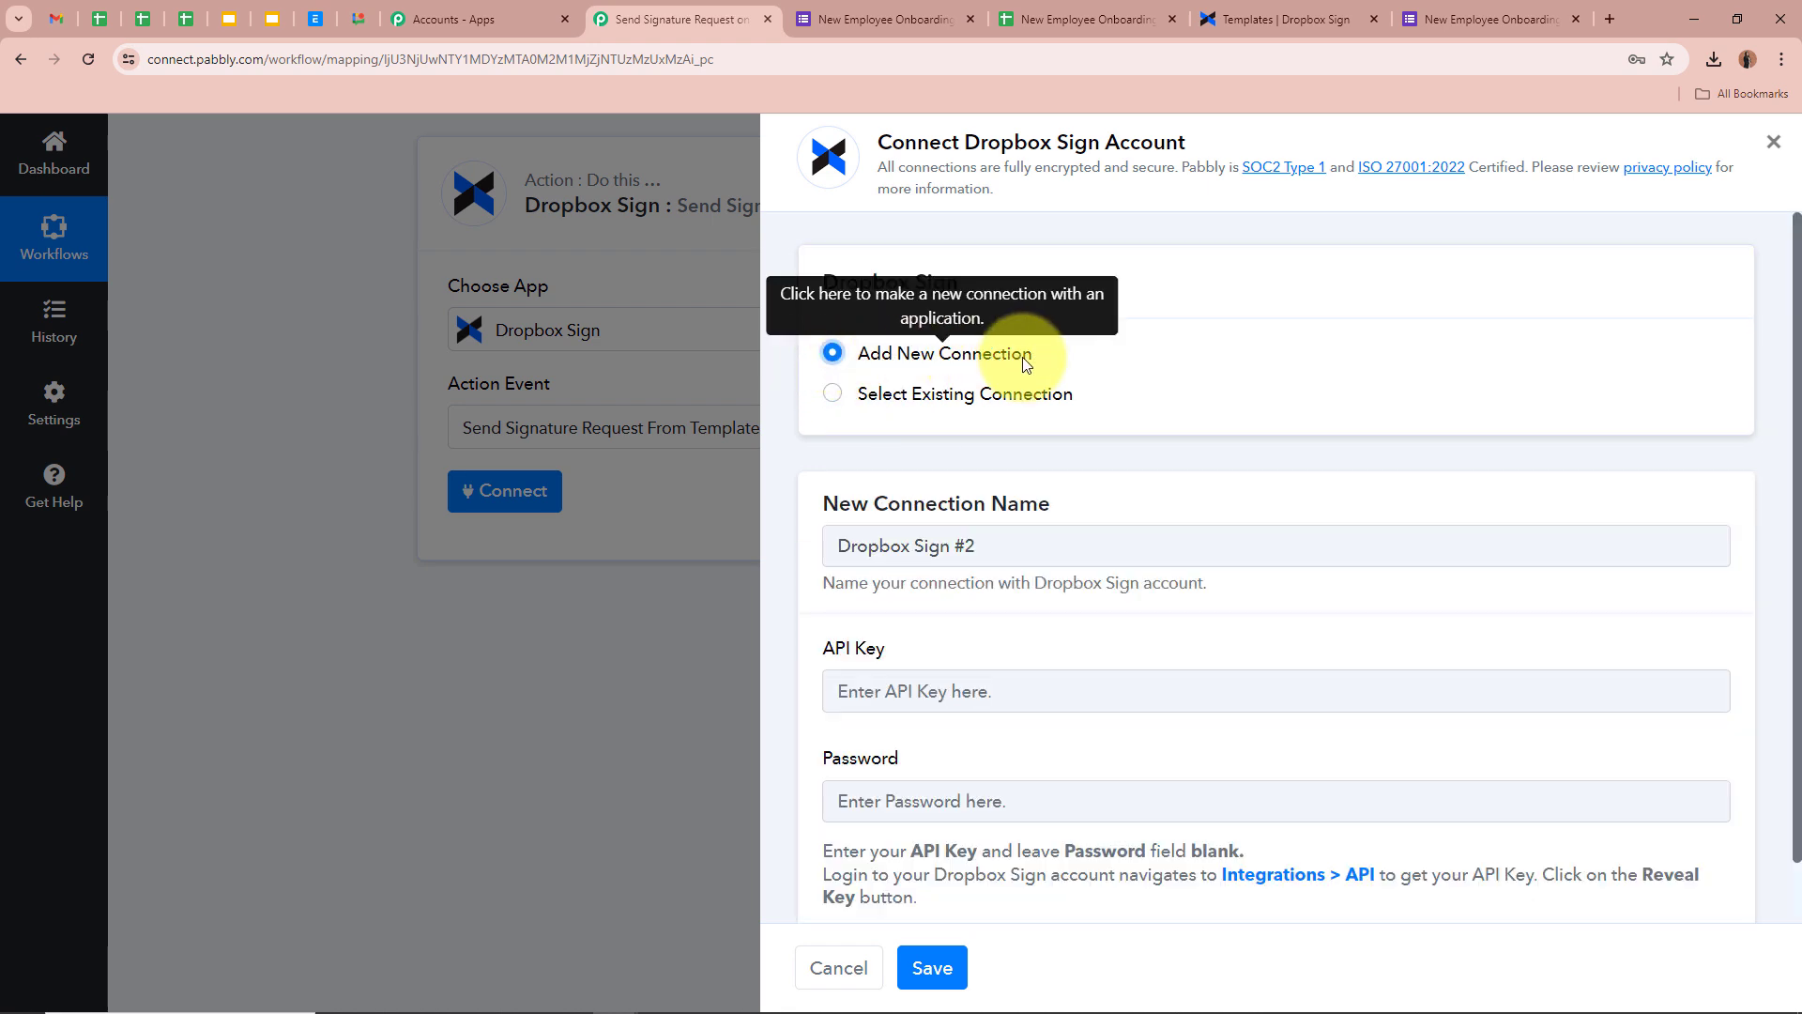
{"action": "scroll", "coordinate": [1139, 611], "scroll_direction": "down", "scroll_amount": 1}
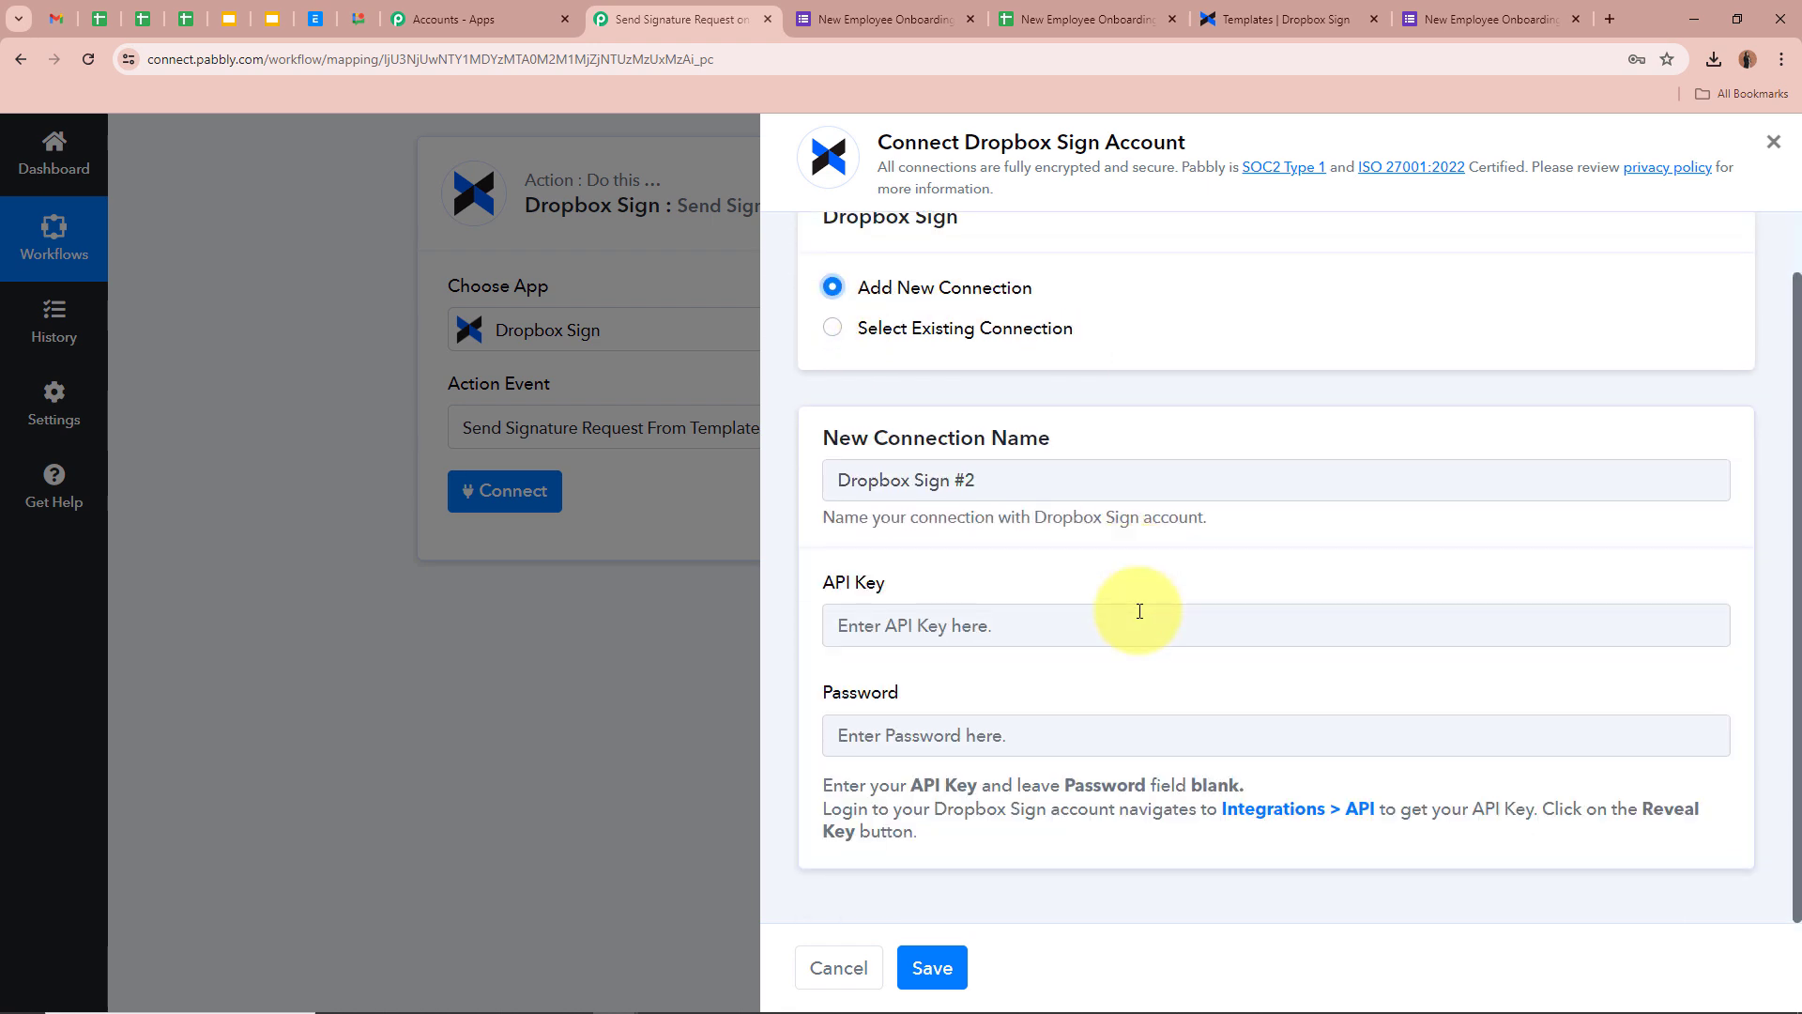
{"action": "left_click_drag", "start_coordinate": [818, 583], "coordinate": [1042, 576]}
{"action": "left_click", "coordinate": [1041, 578]}
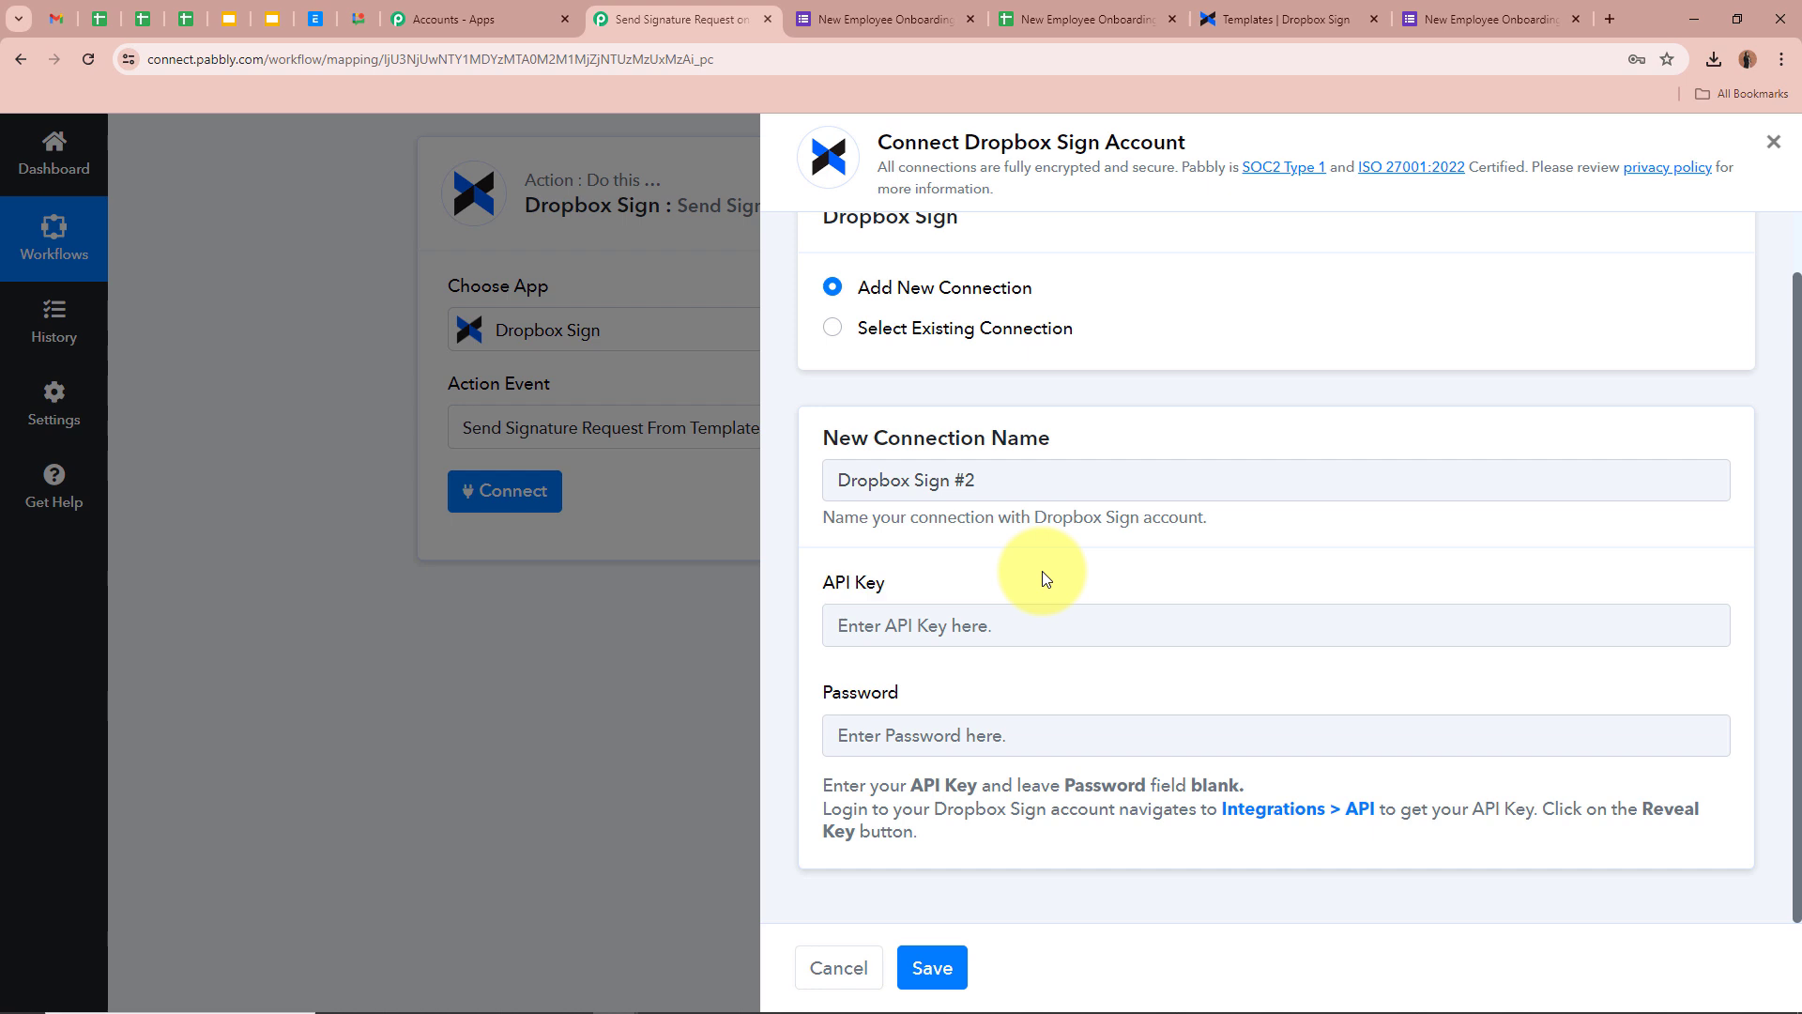
{"action": "left_click_drag", "start_coordinate": [816, 694], "coordinate": [921, 691]}
{"action": "left_click", "coordinate": [959, 689]}
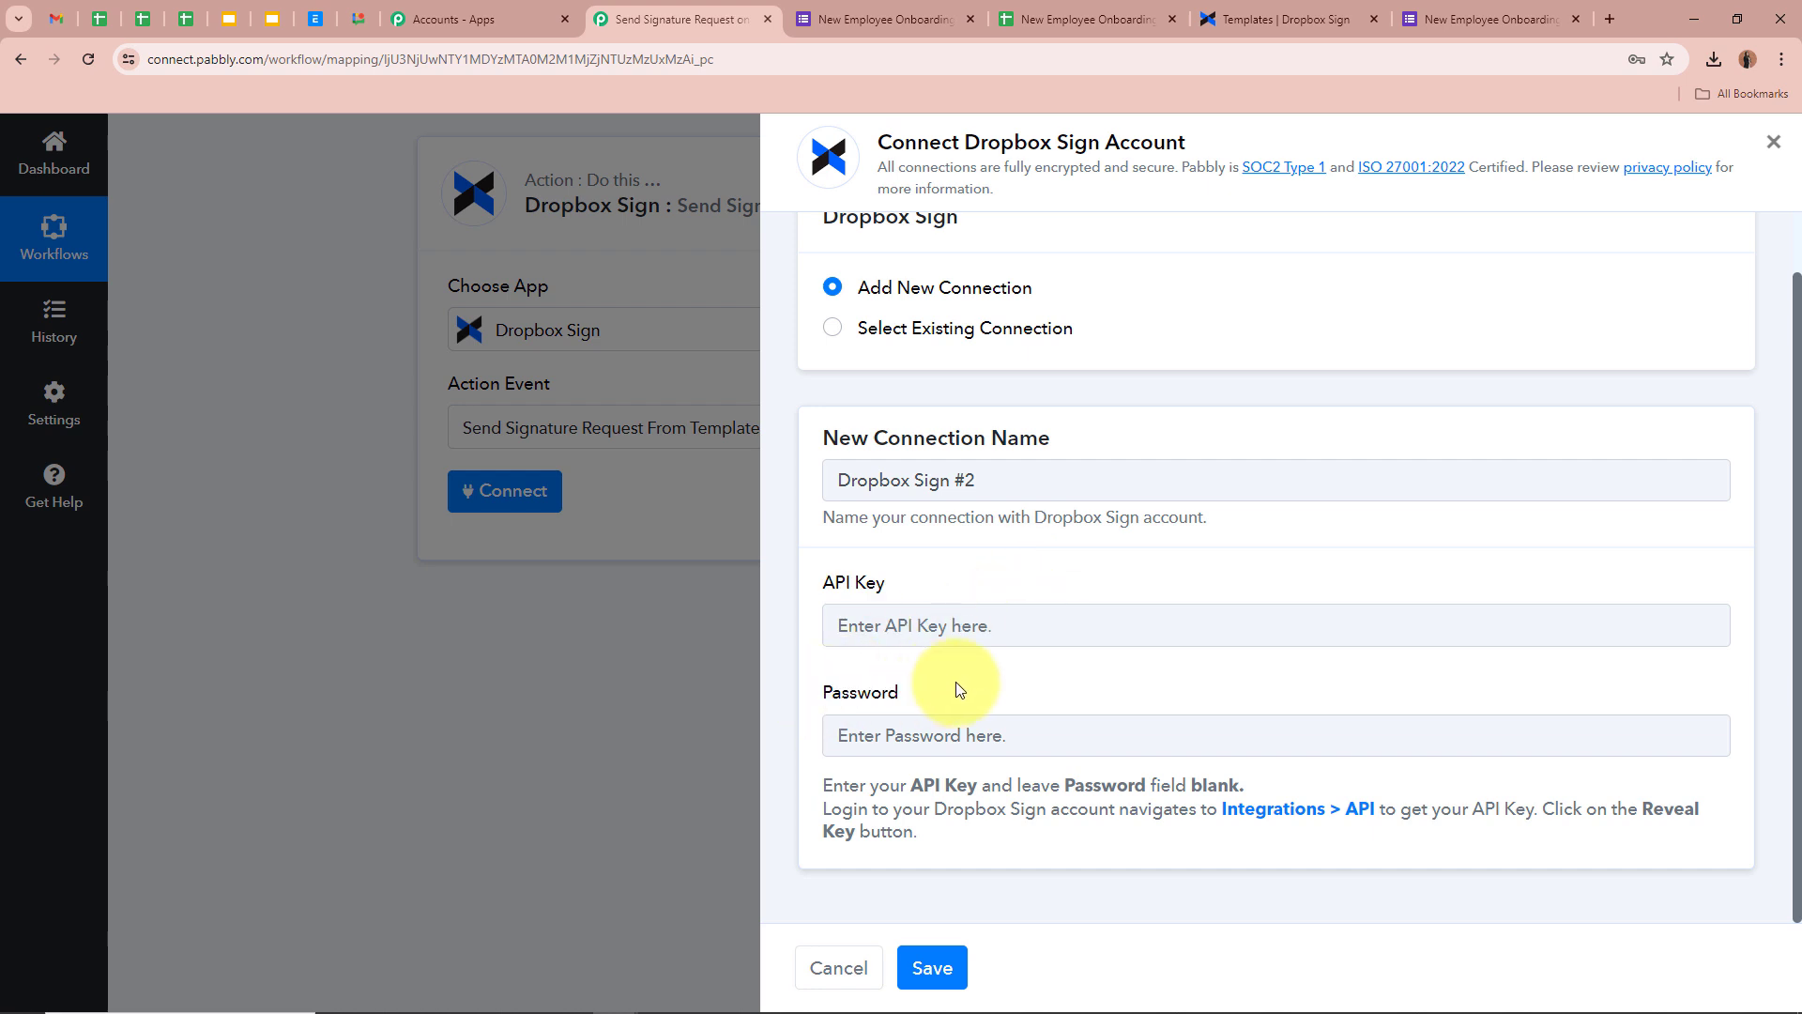
{"action": "left_click_drag", "start_coordinate": [827, 809], "coordinate": [942, 835]}
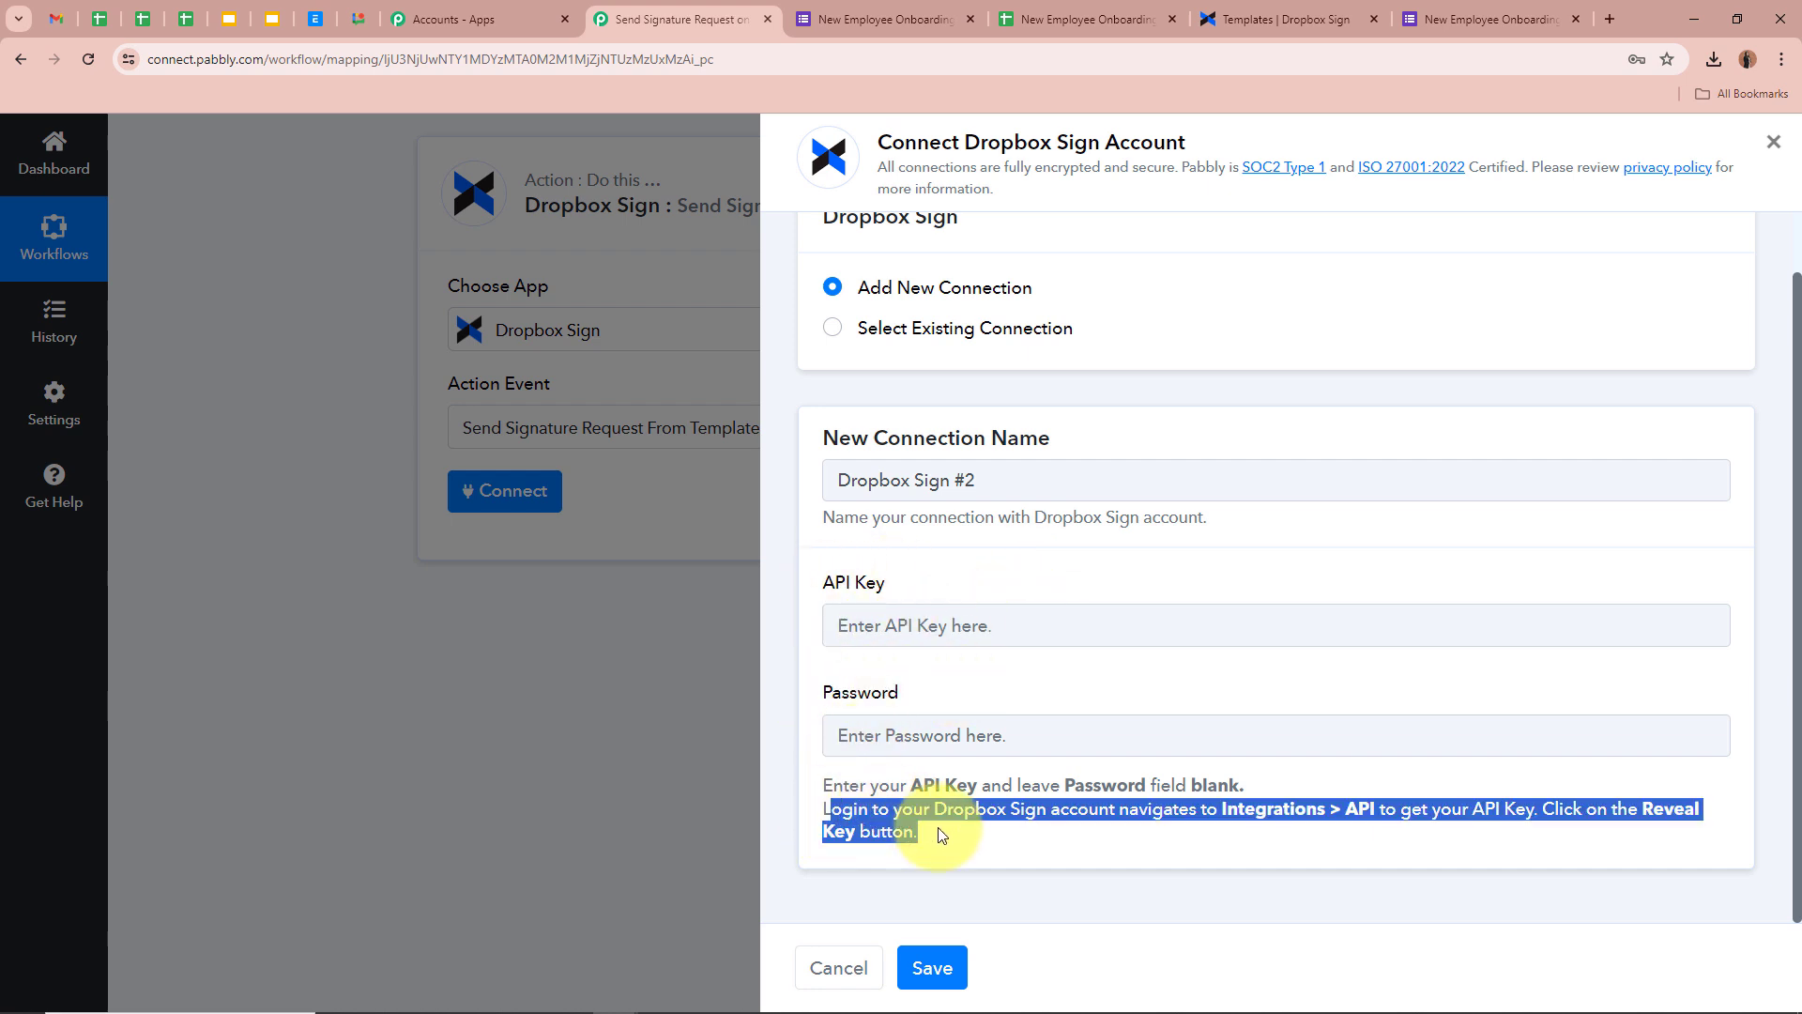
{"action": "left_click", "coordinate": [939, 810]}
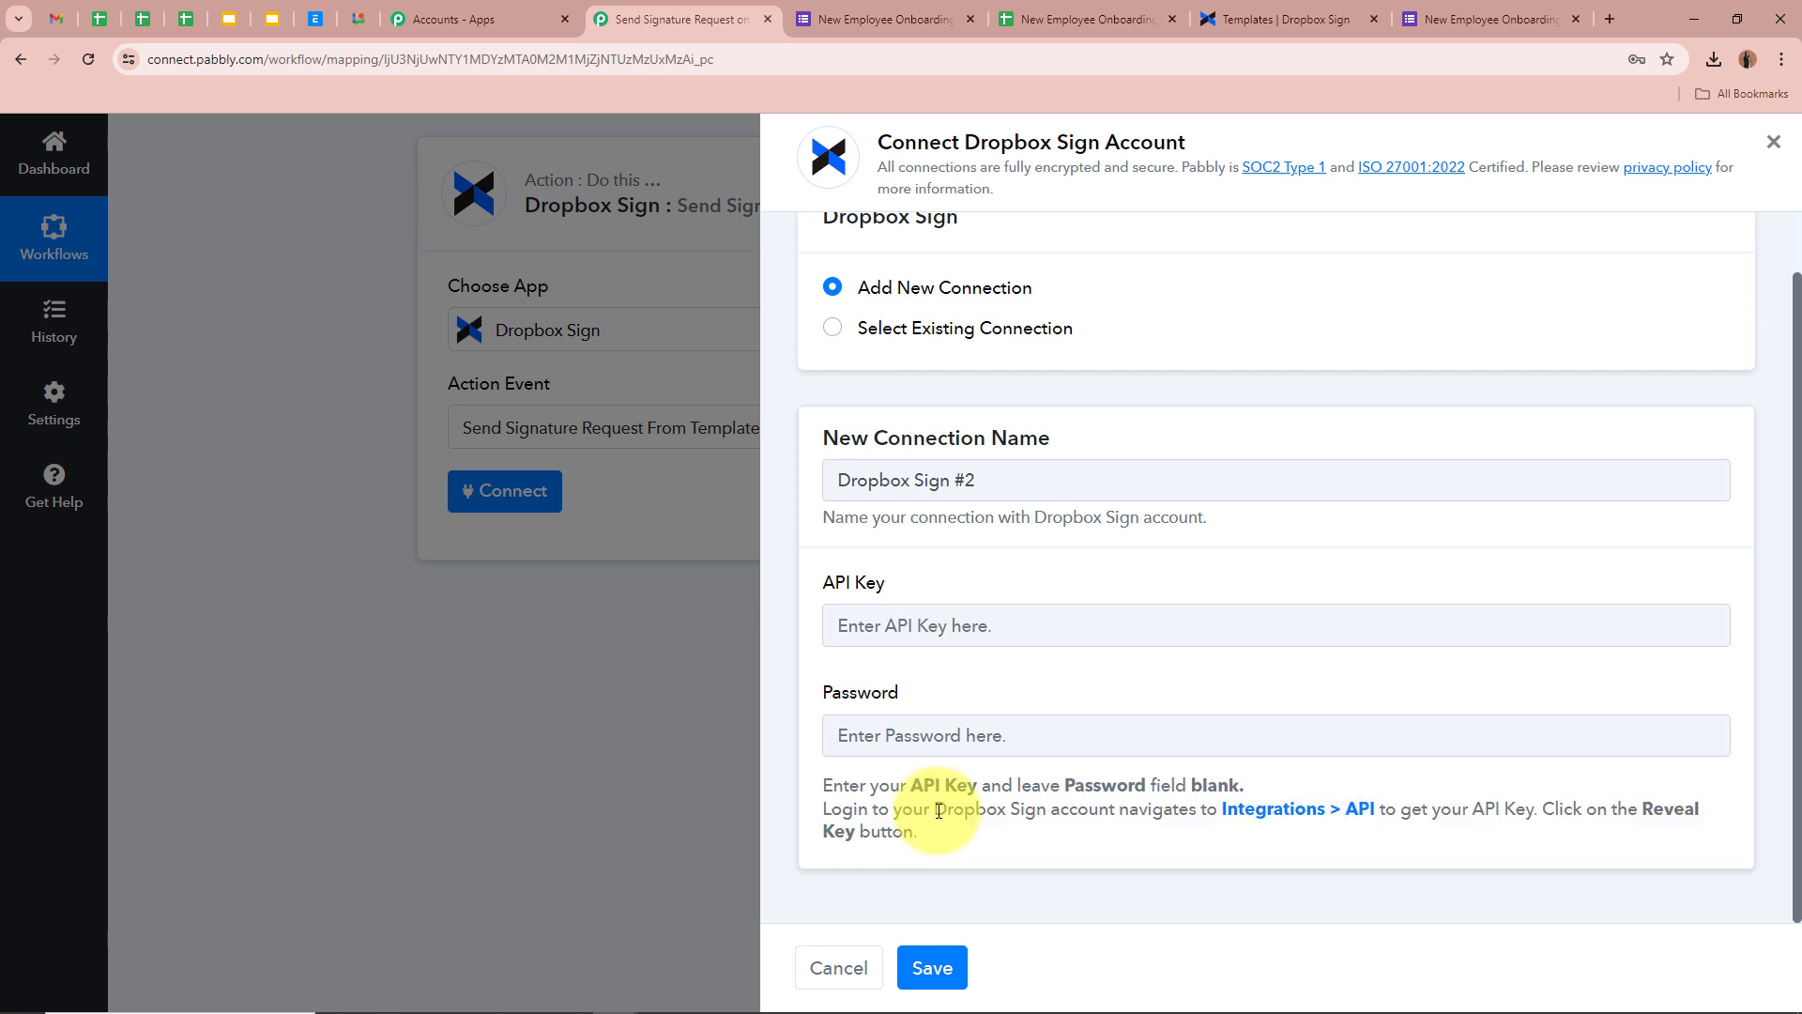
{"action": "left_click", "coordinate": [1314, 17]}
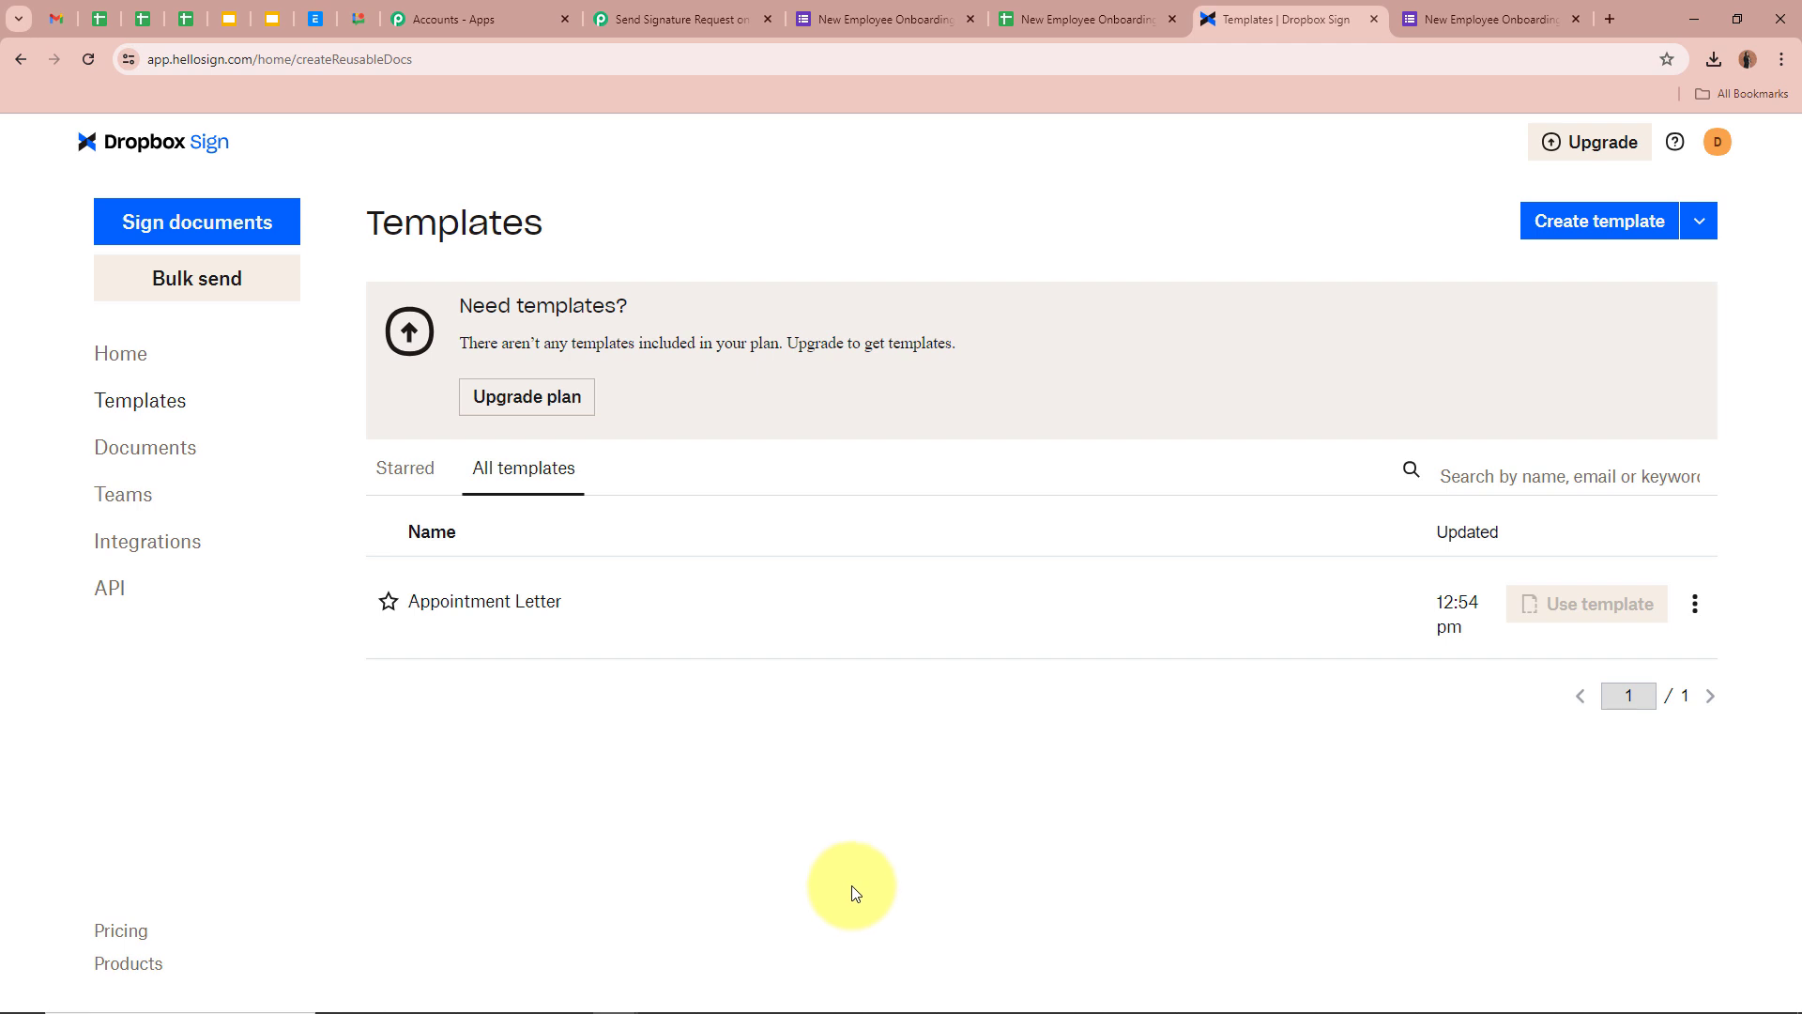
Generate a Dropbox Sign API key named 'Appointment Letter' and copy its value
{"action": "left_click", "coordinate": [115, 591]}
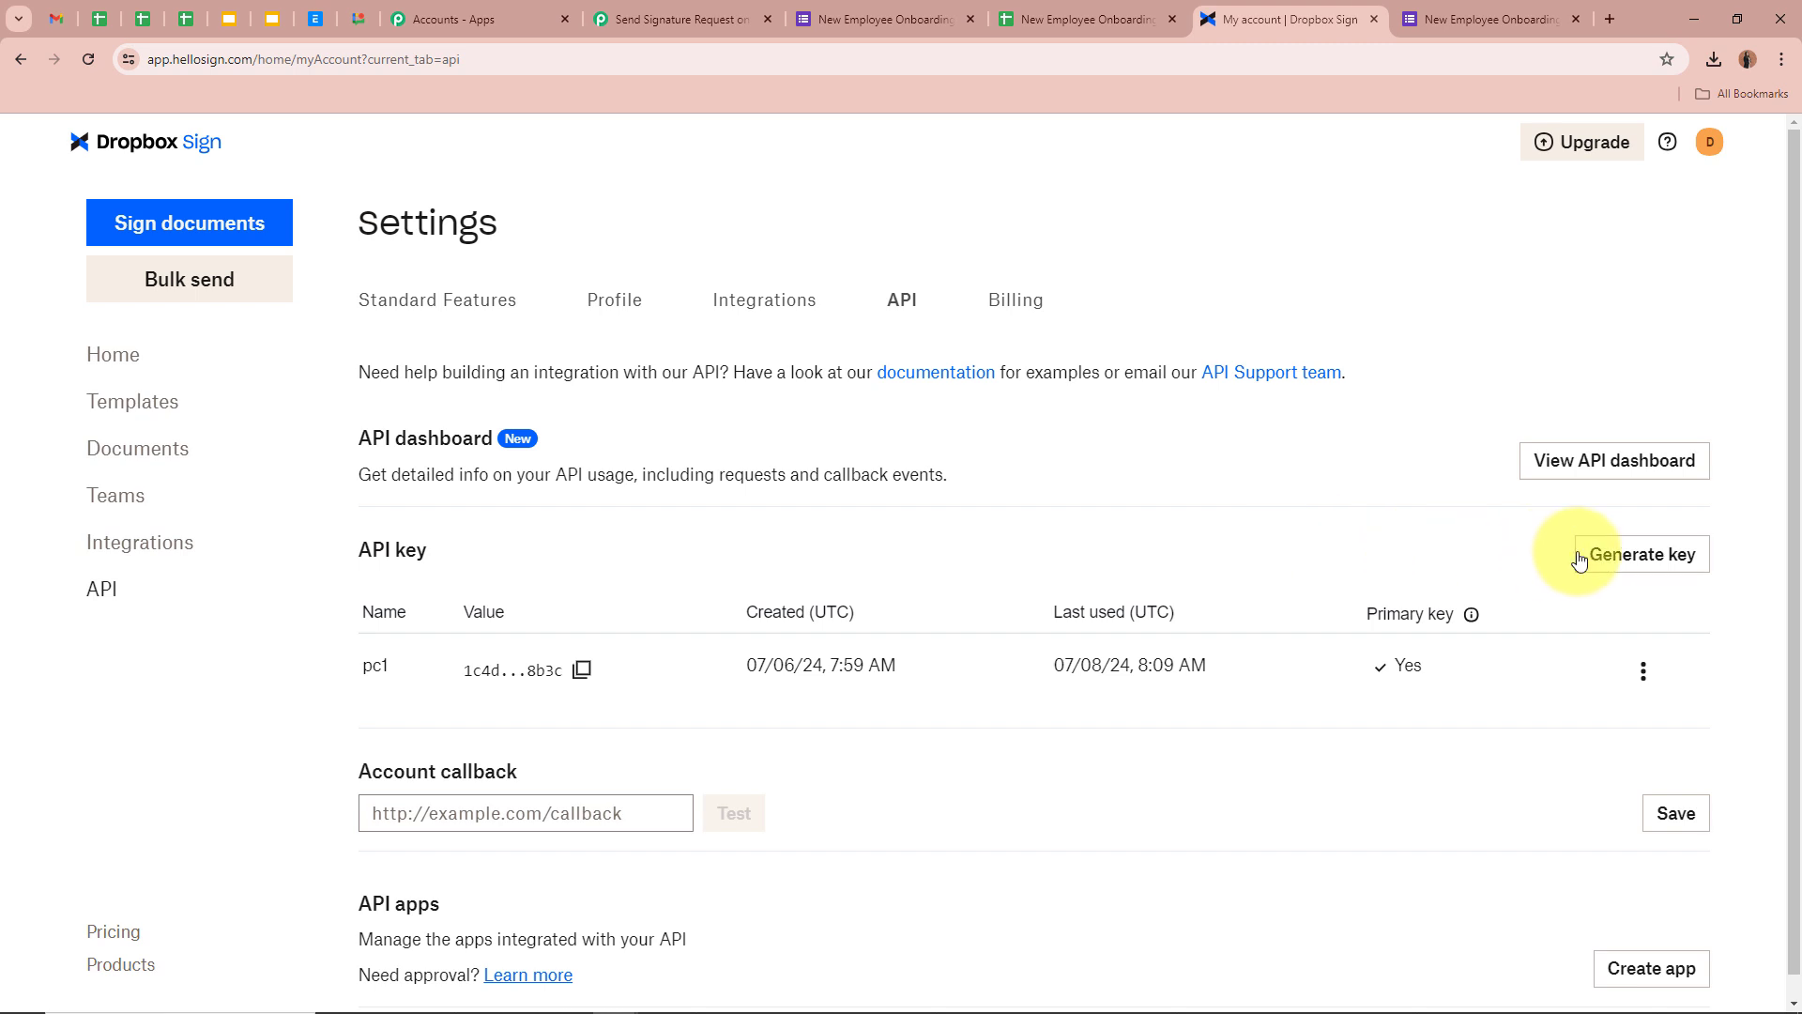
{"action": "left_click", "coordinate": [1628, 558]}
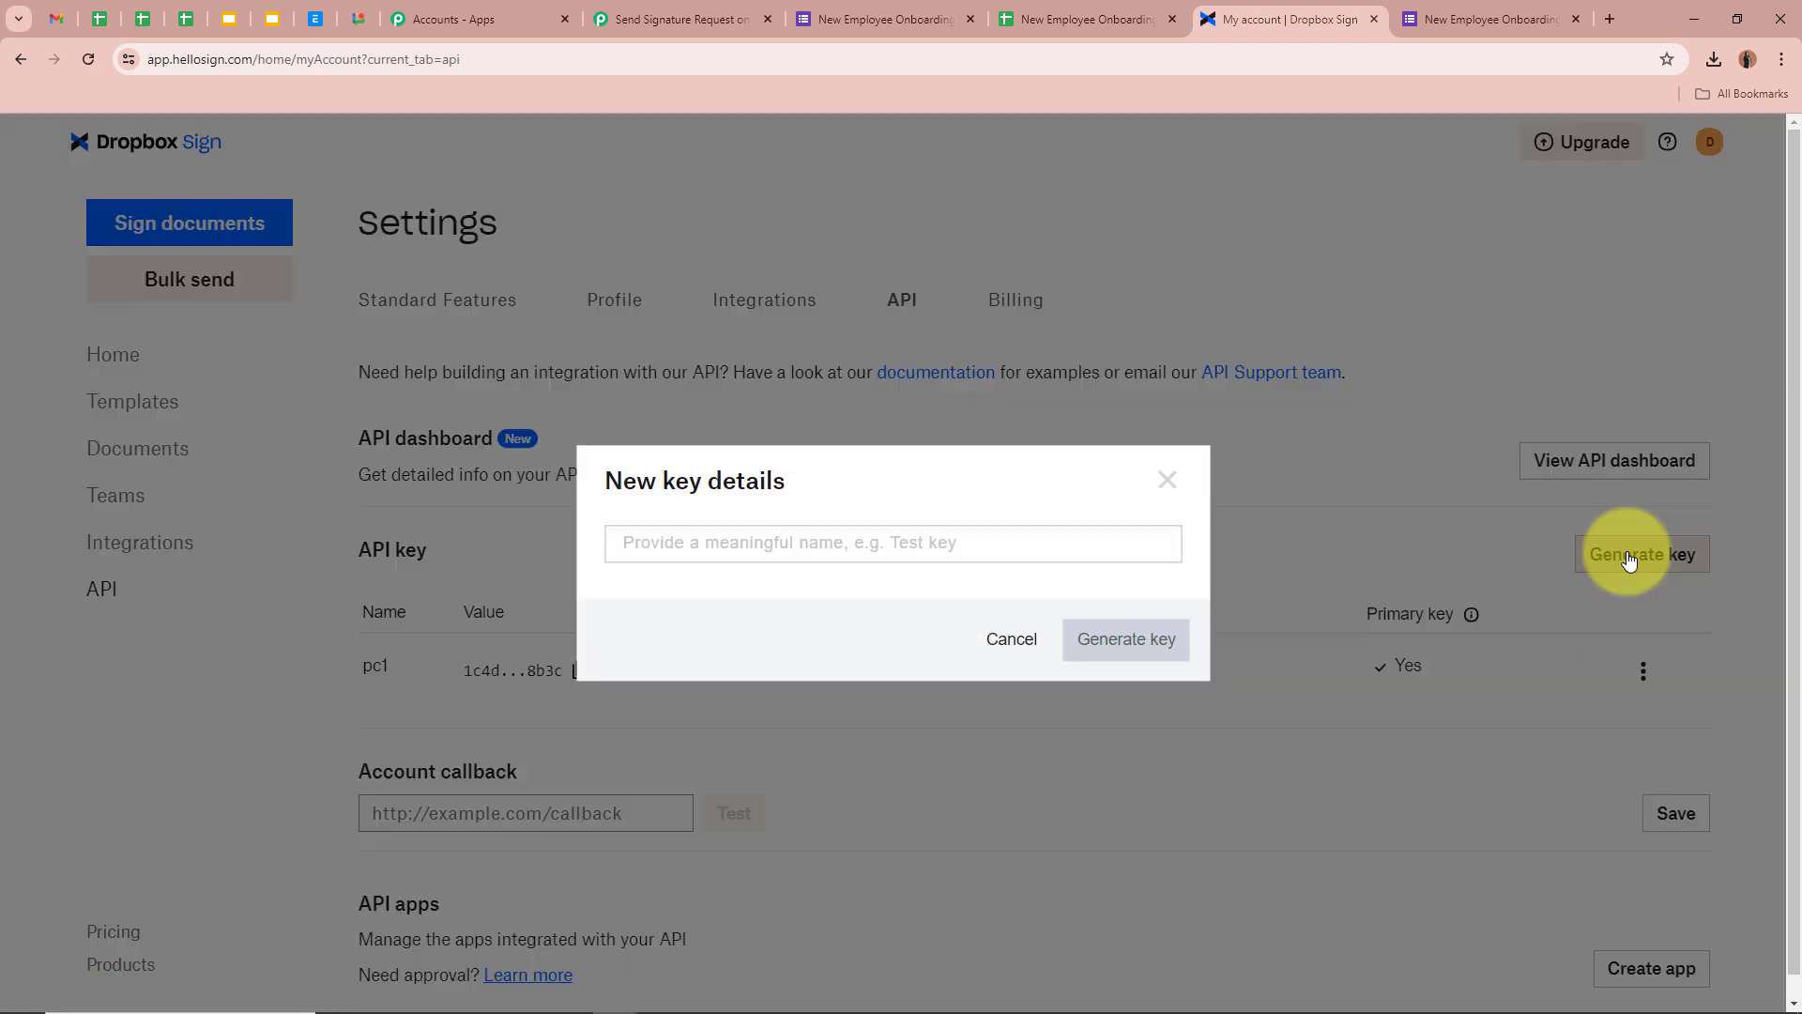
{"action": "left_click", "coordinate": [839, 531]}
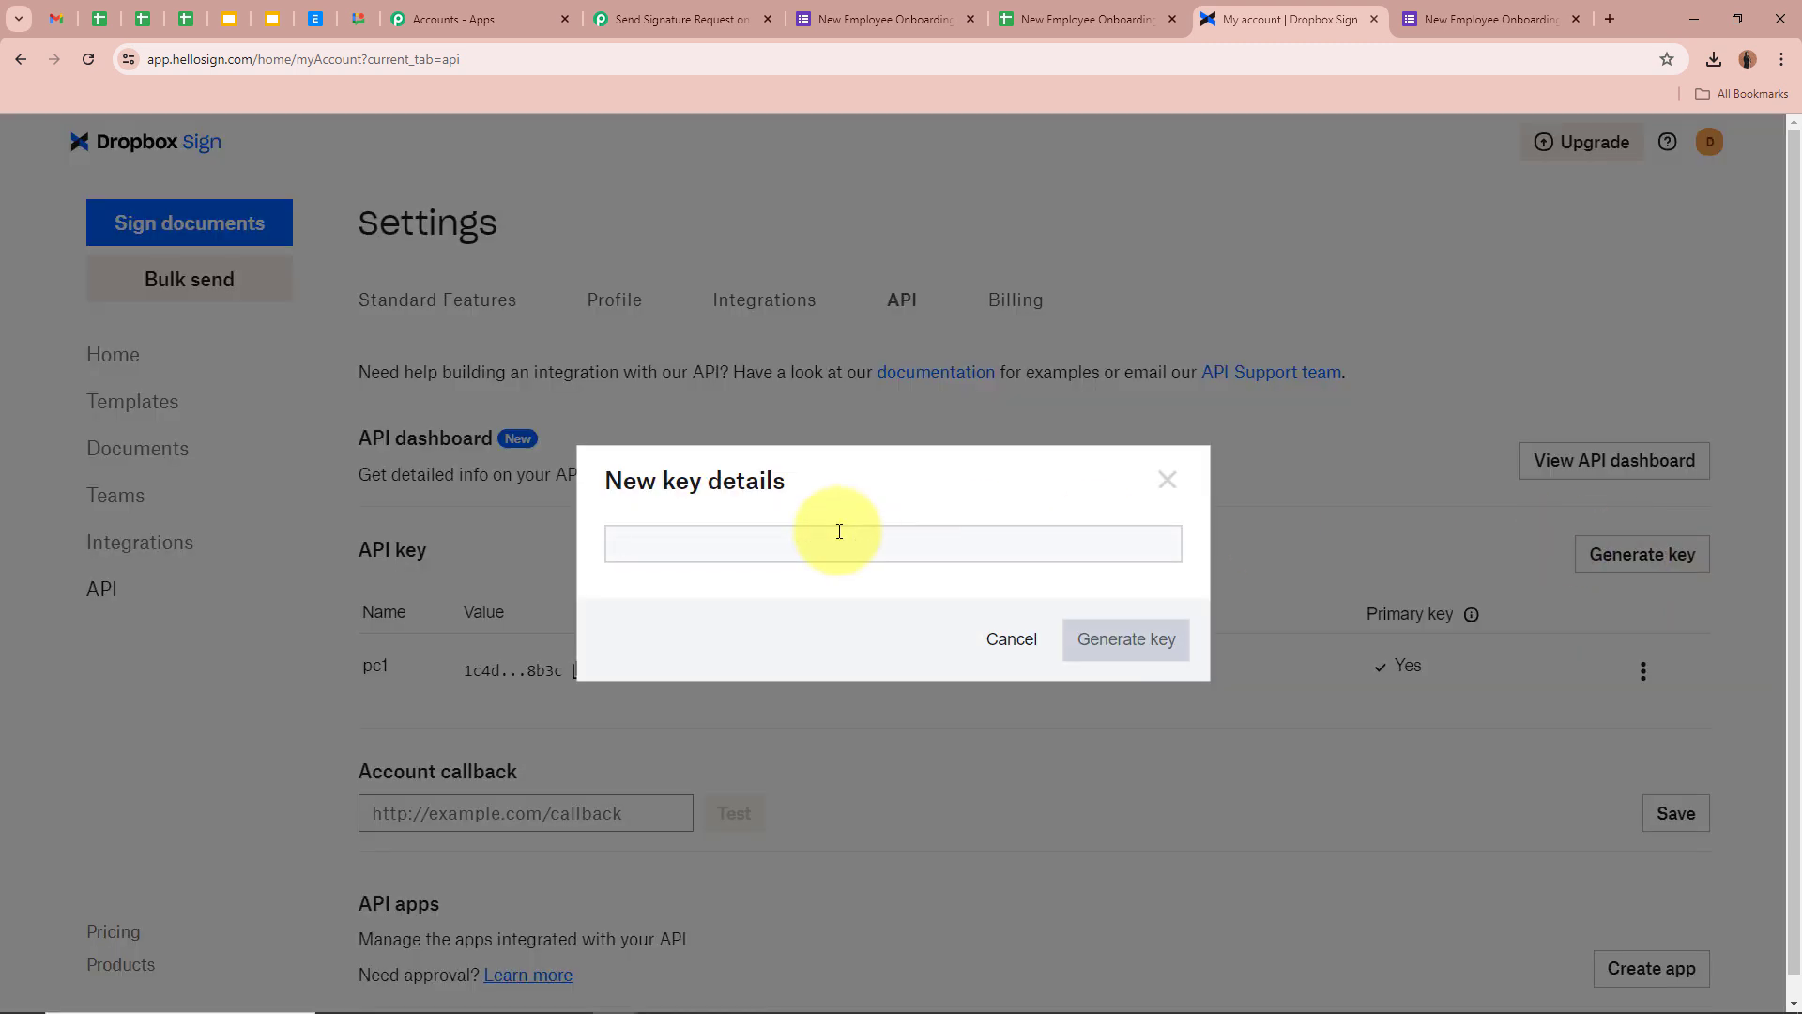
{"action": "type", "text": "App"}
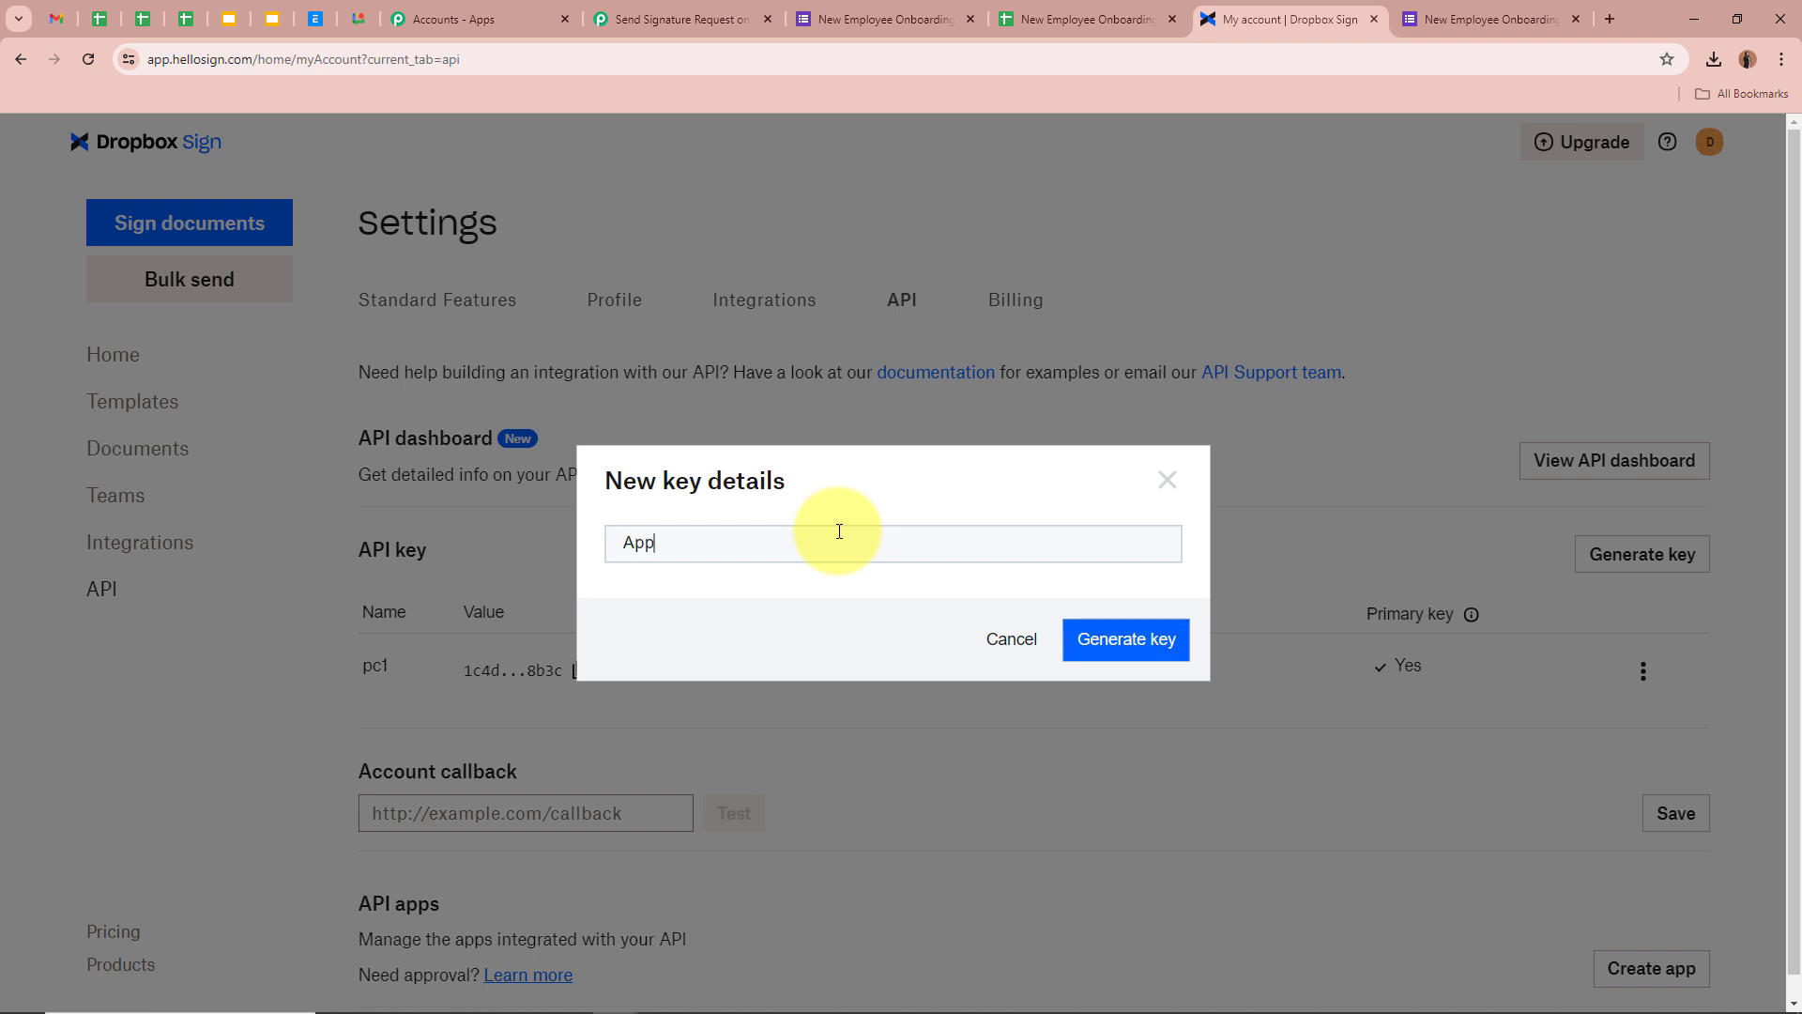
{"action": "key", "text": "BackSpace"}
{"action": "type", "text": "pointment Letter"}
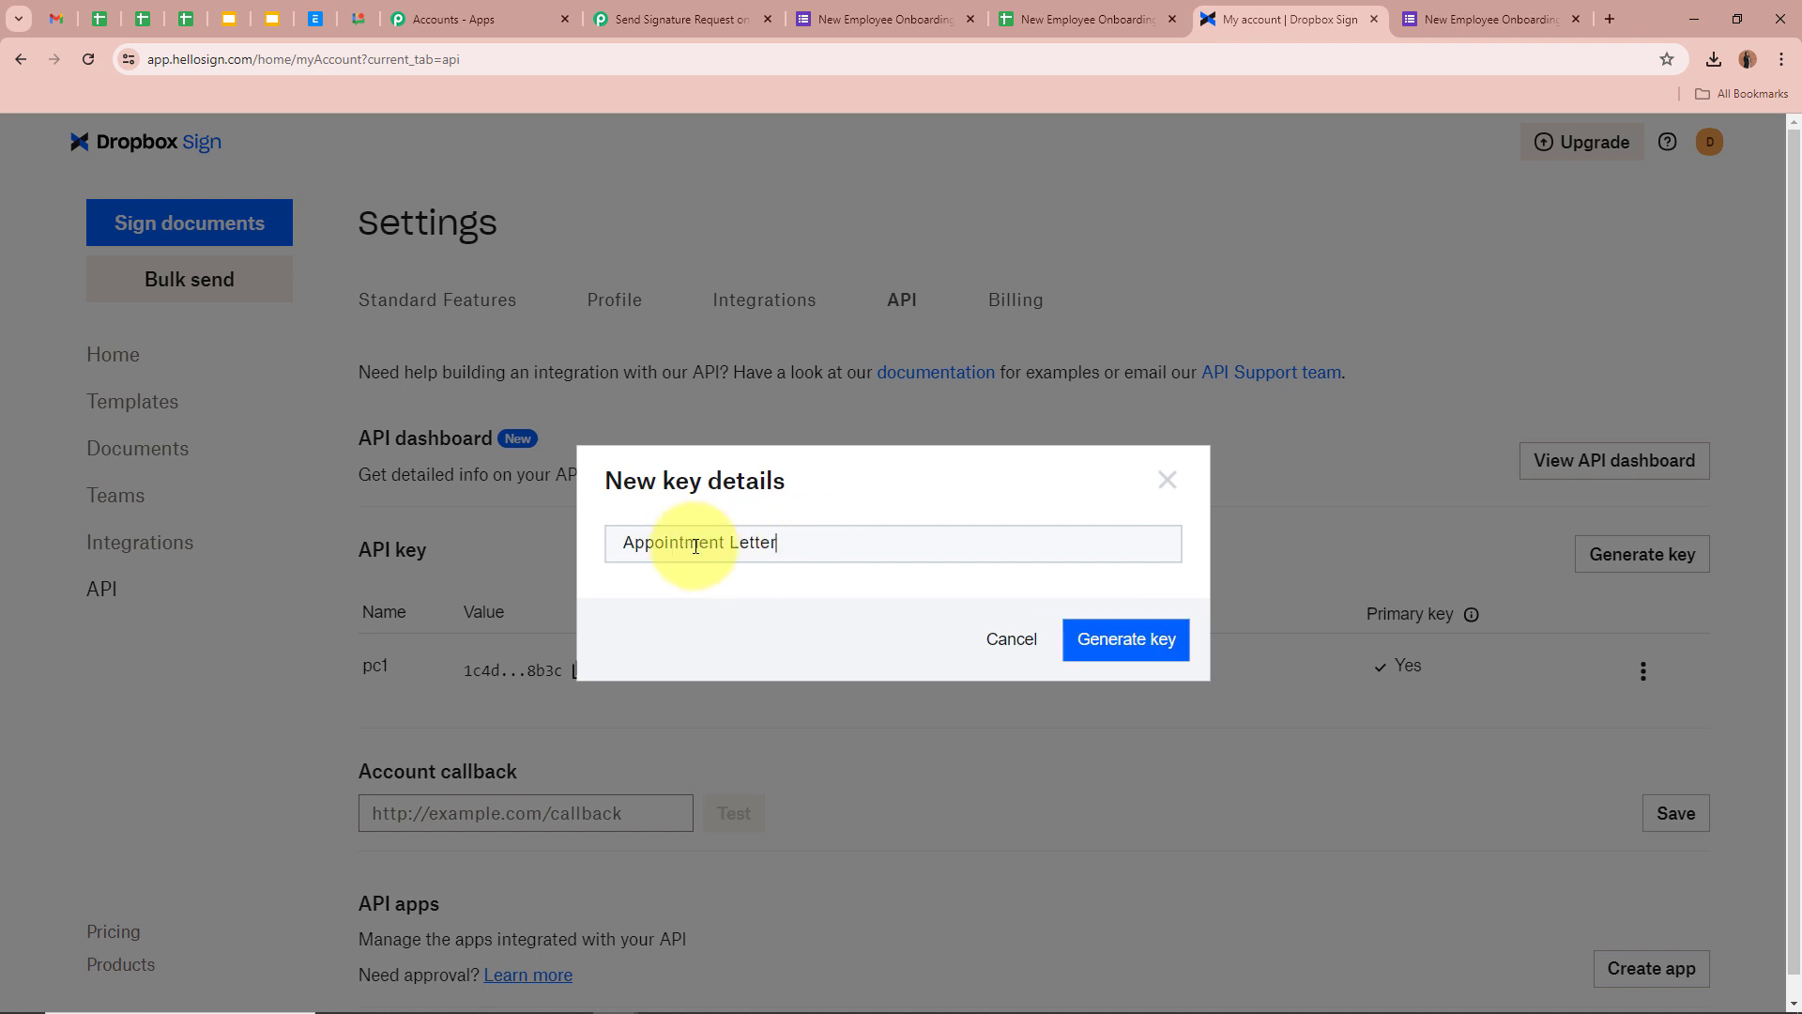
{"action": "left_click", "coordinate": [1154, 654]}
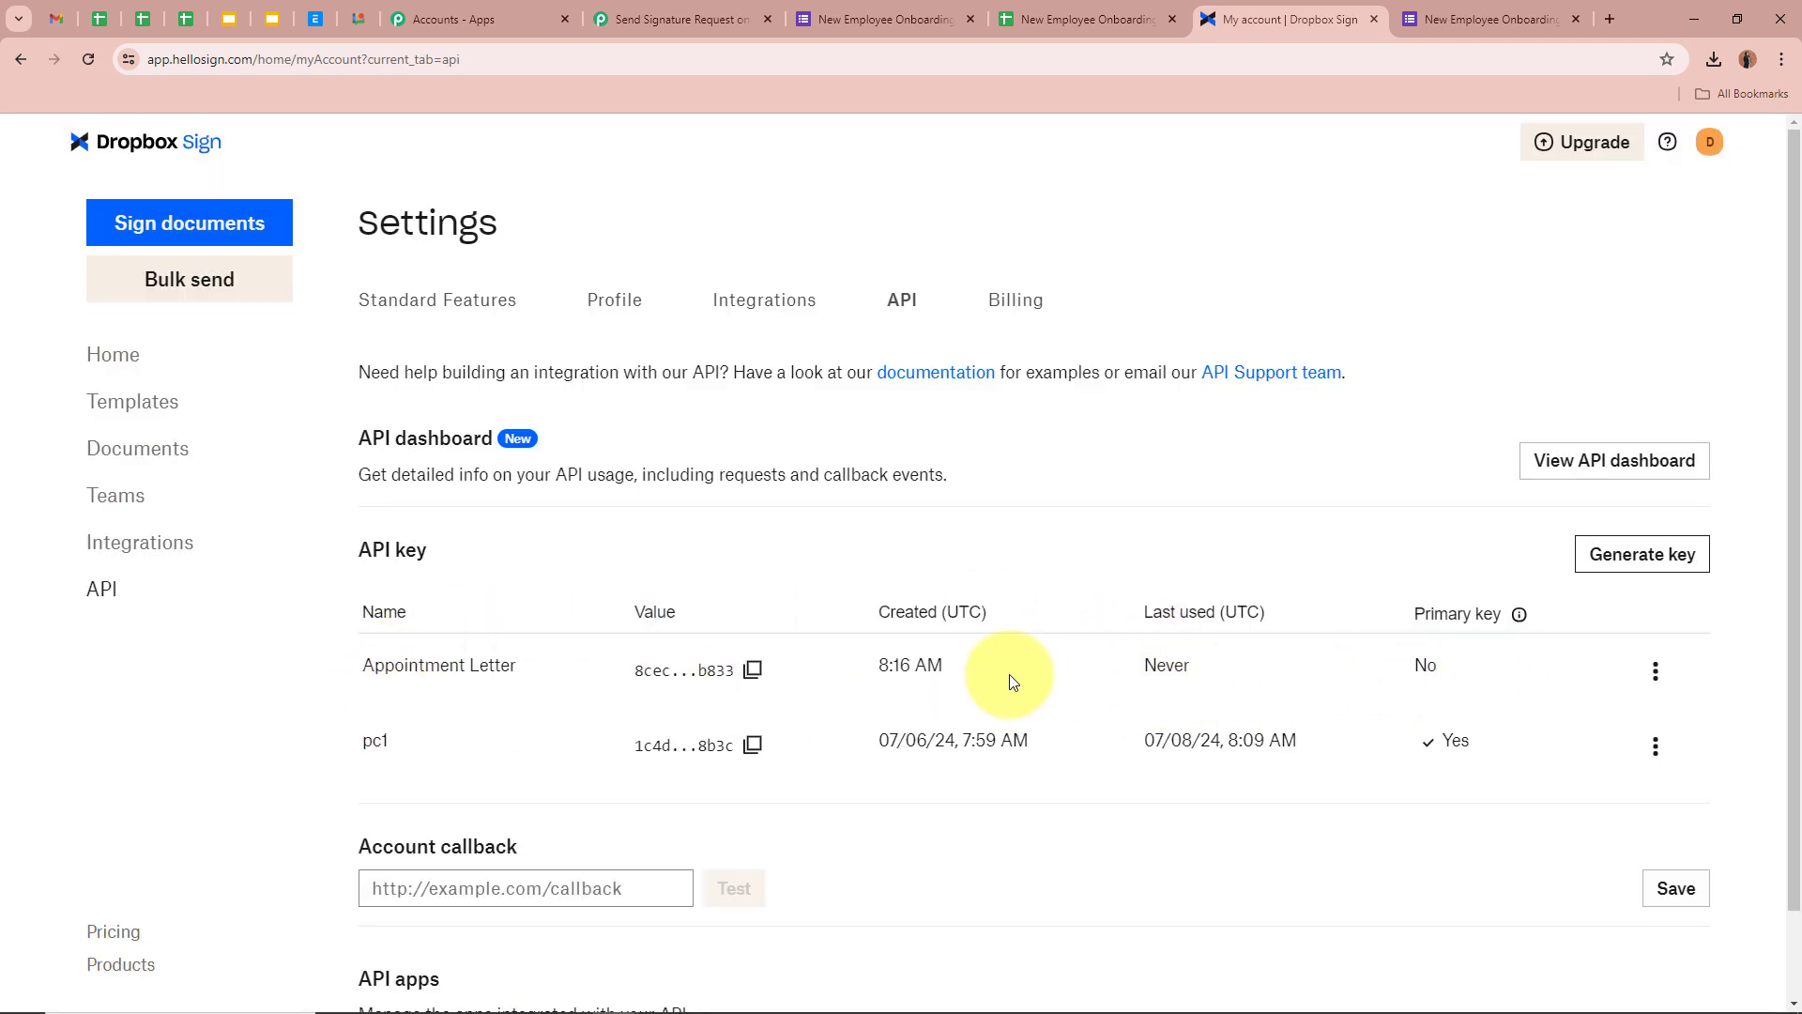
{"action": "left_click", "coordinate": [751, 669]}
{"action": "left_click", "coordinate": [682, 19]}
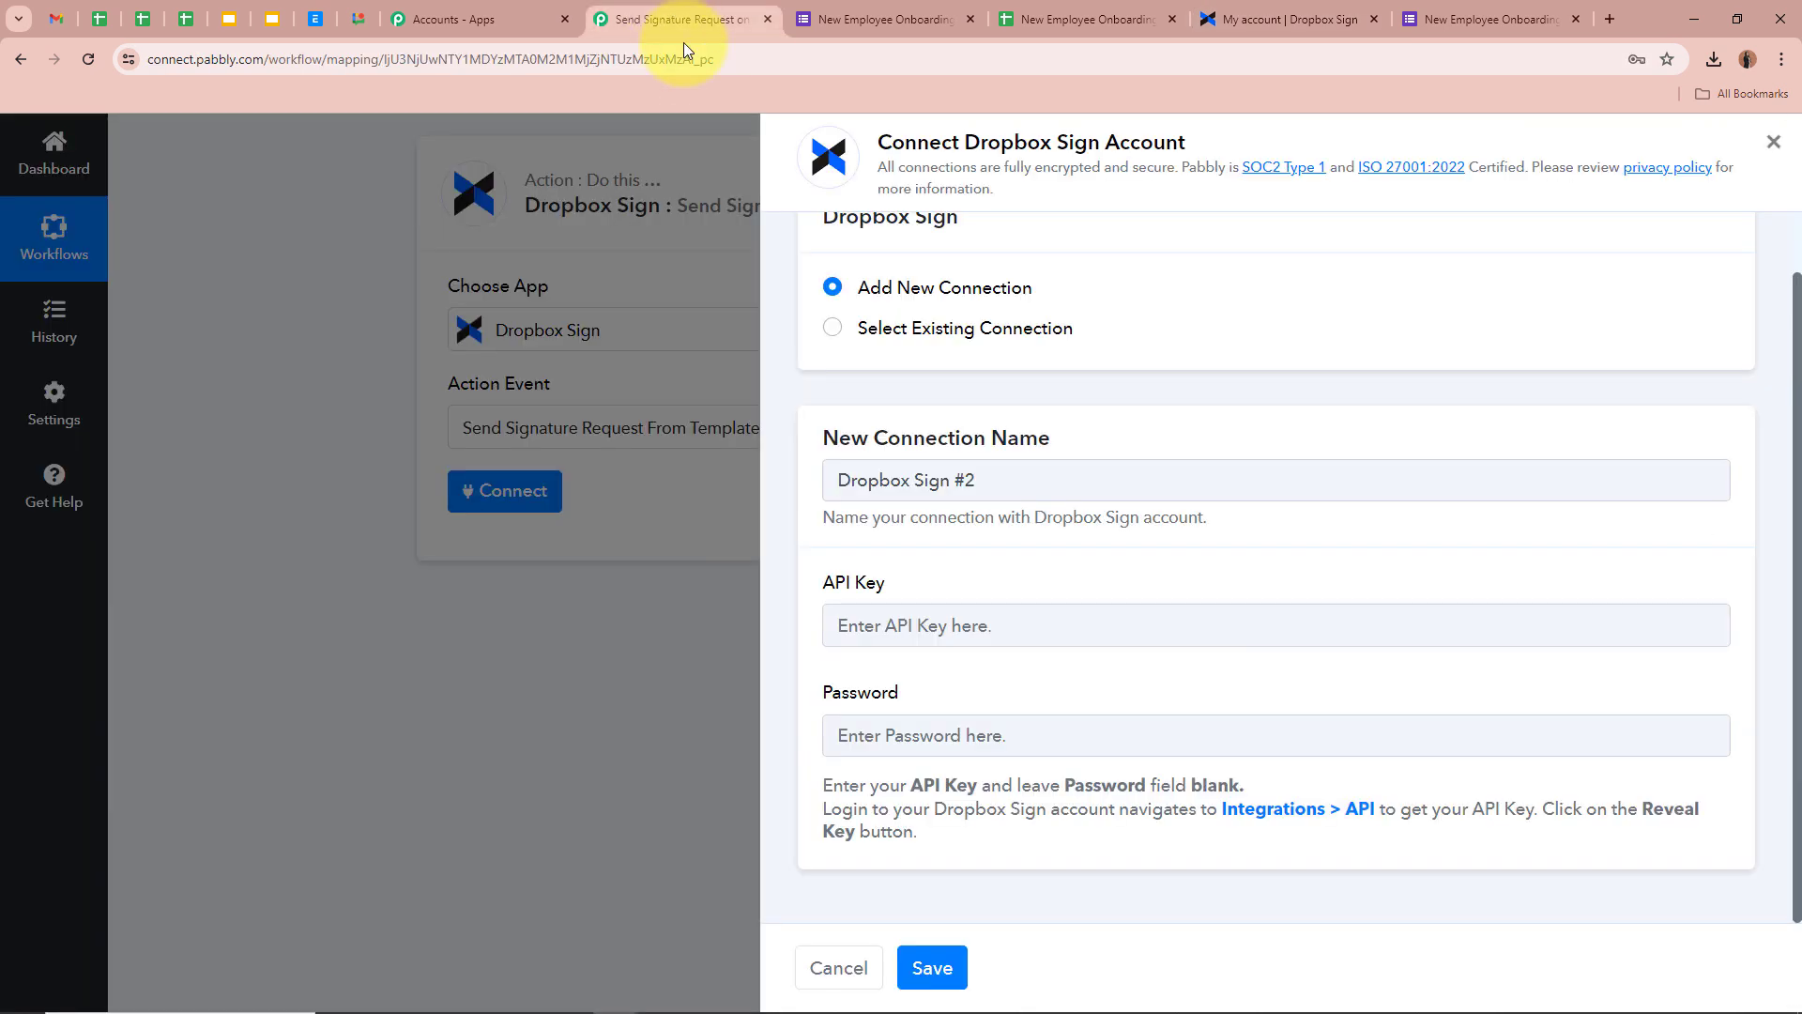
Paste the copied API key, leave the password blank, and save the connection
{"action": "left_click", "coordinate": [1170, 615]}
{"action": "key", "text": "ctrl+v"}
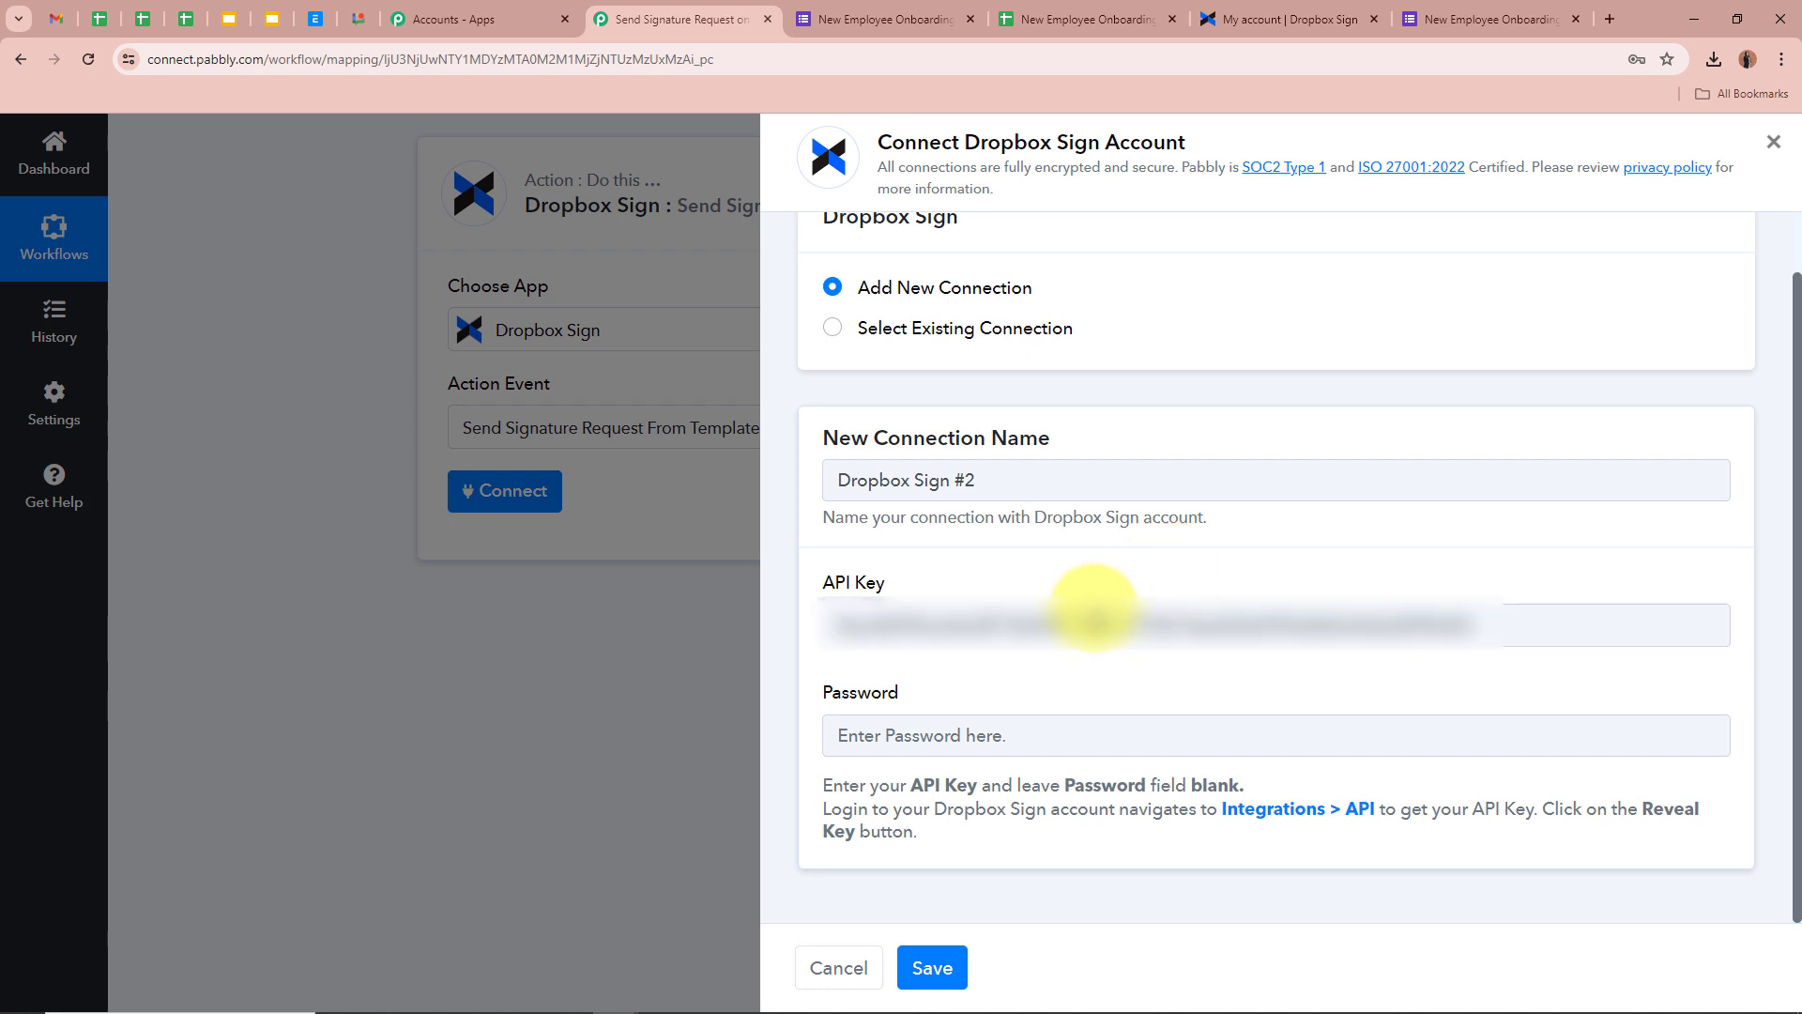
{"action": "left_click_drag", "start_coordinate": [818, 786], "coordinate": [1105, 785]}
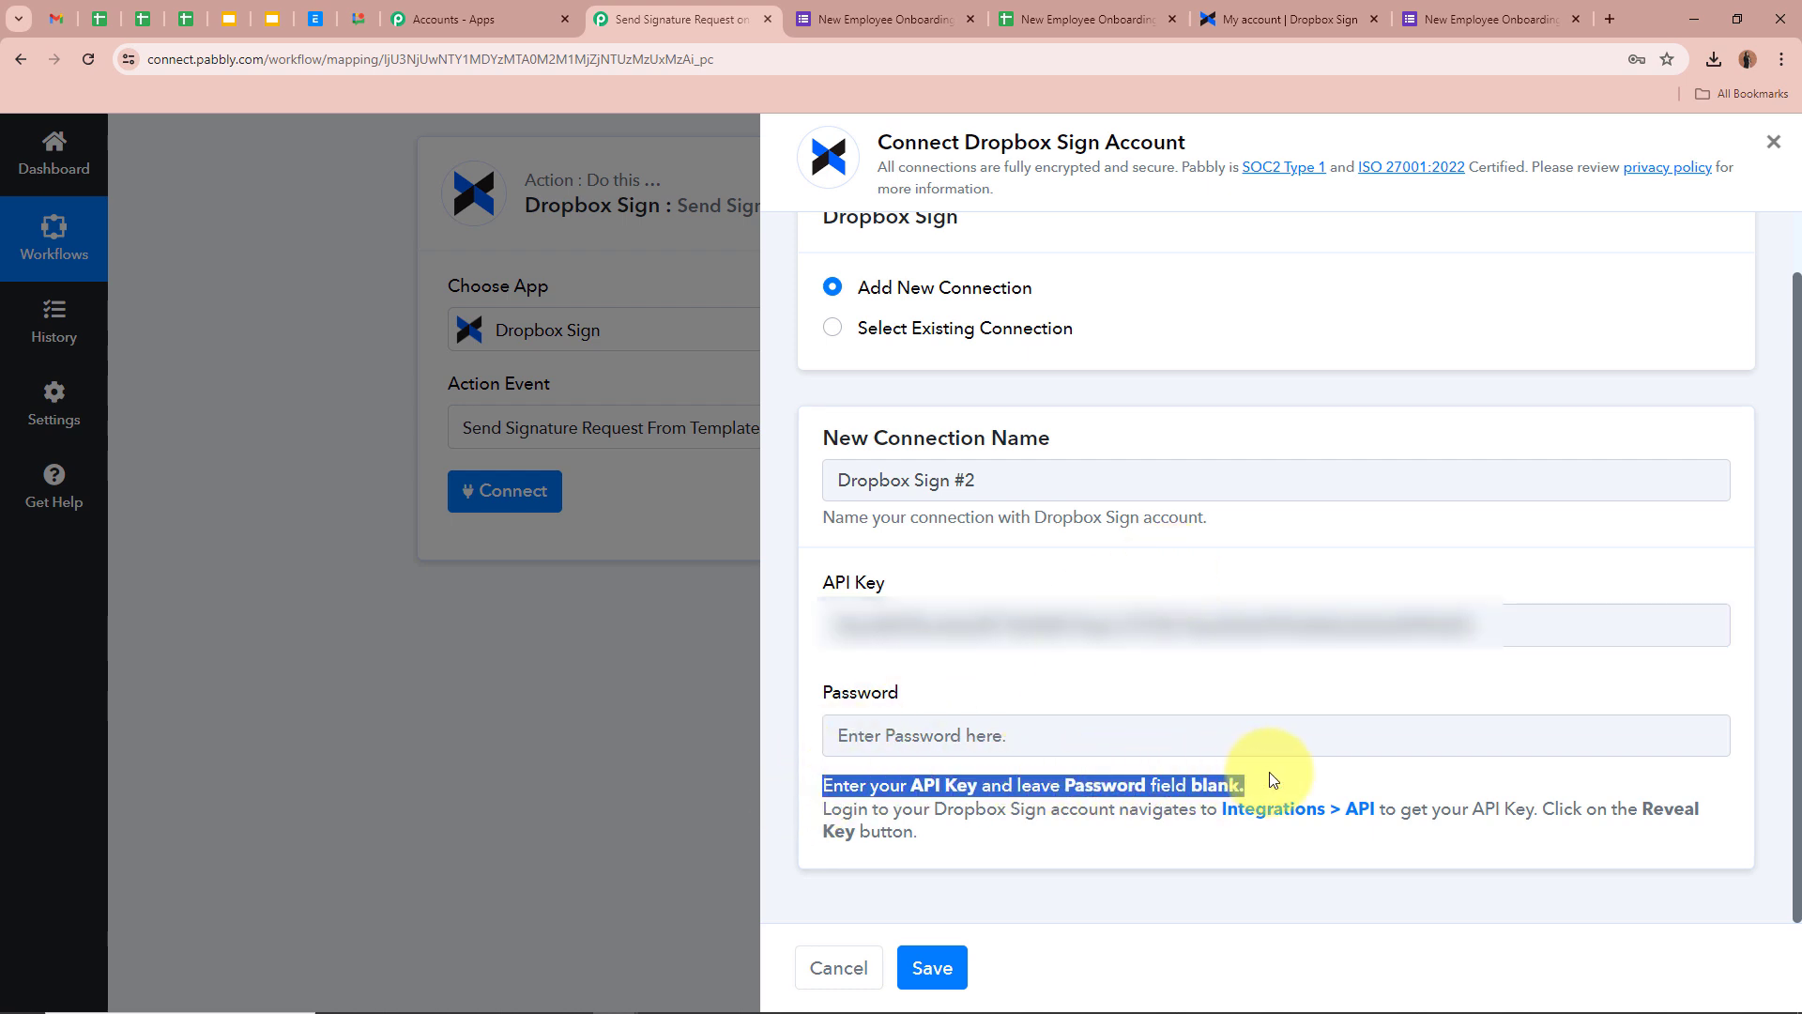
{"action": "left_click", "coordinate": [1306, 772]}
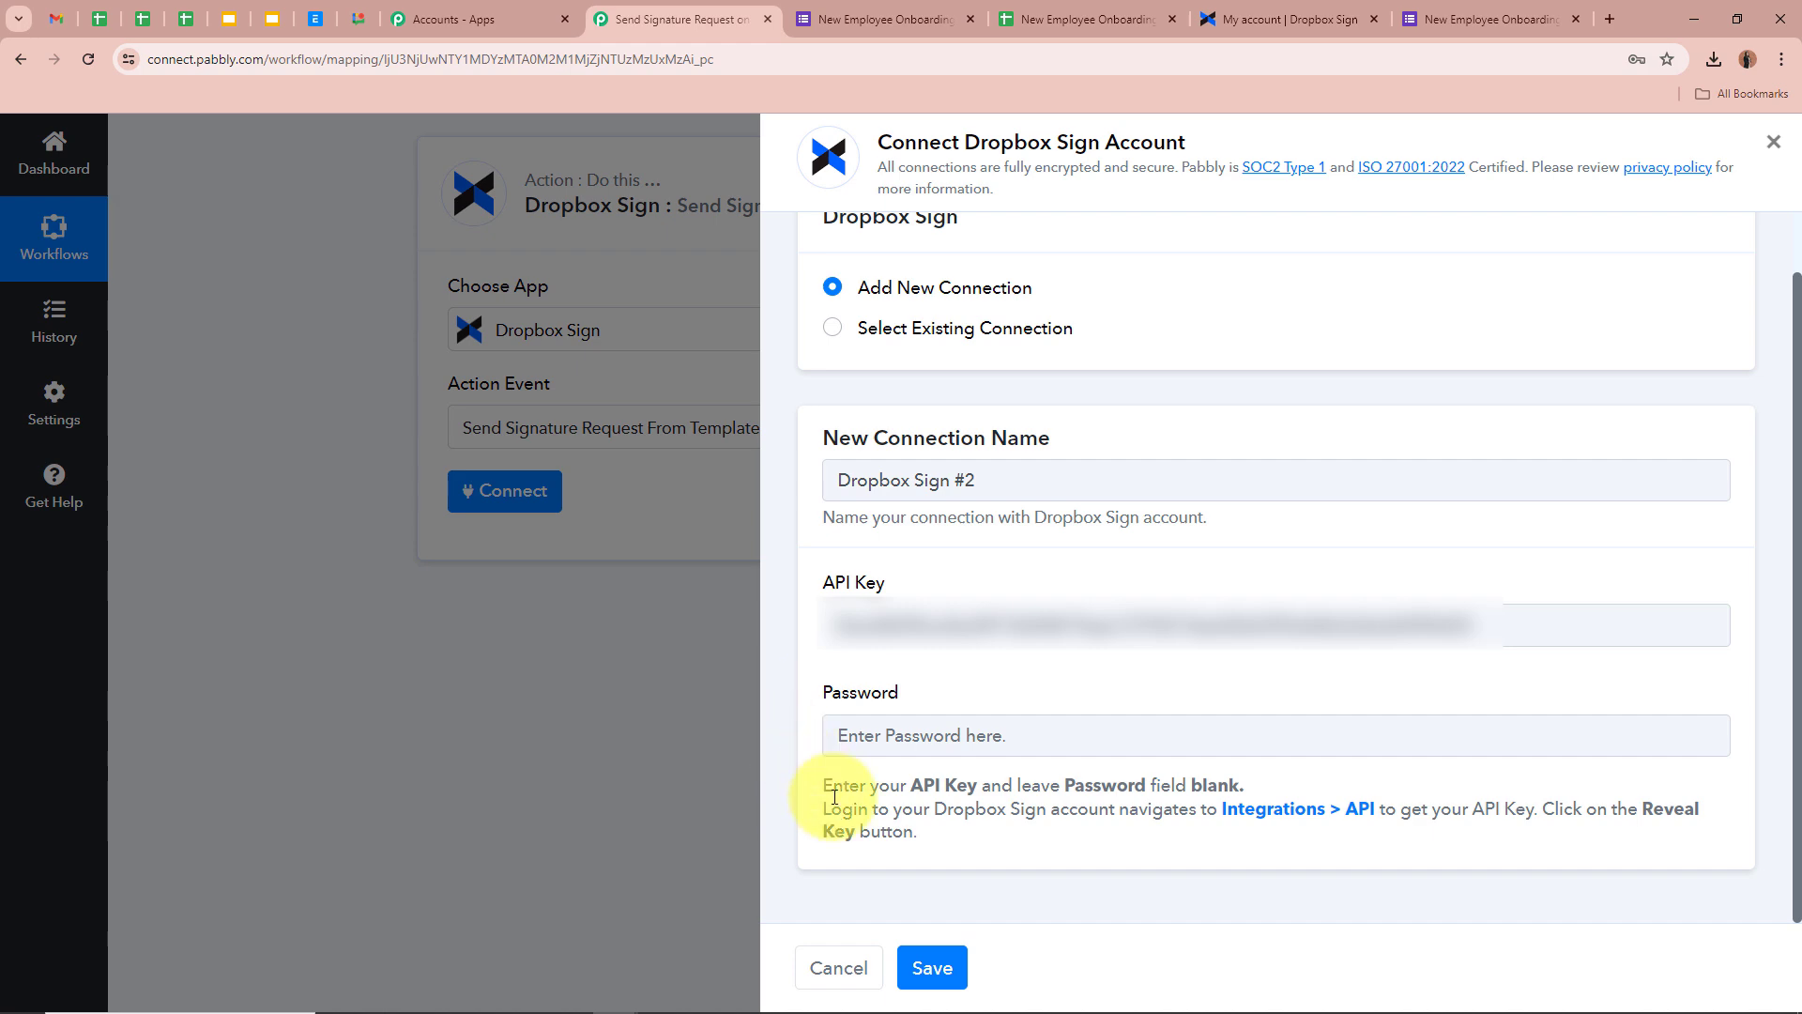
{"action": "left_click", "coordinate": [932, 966]}
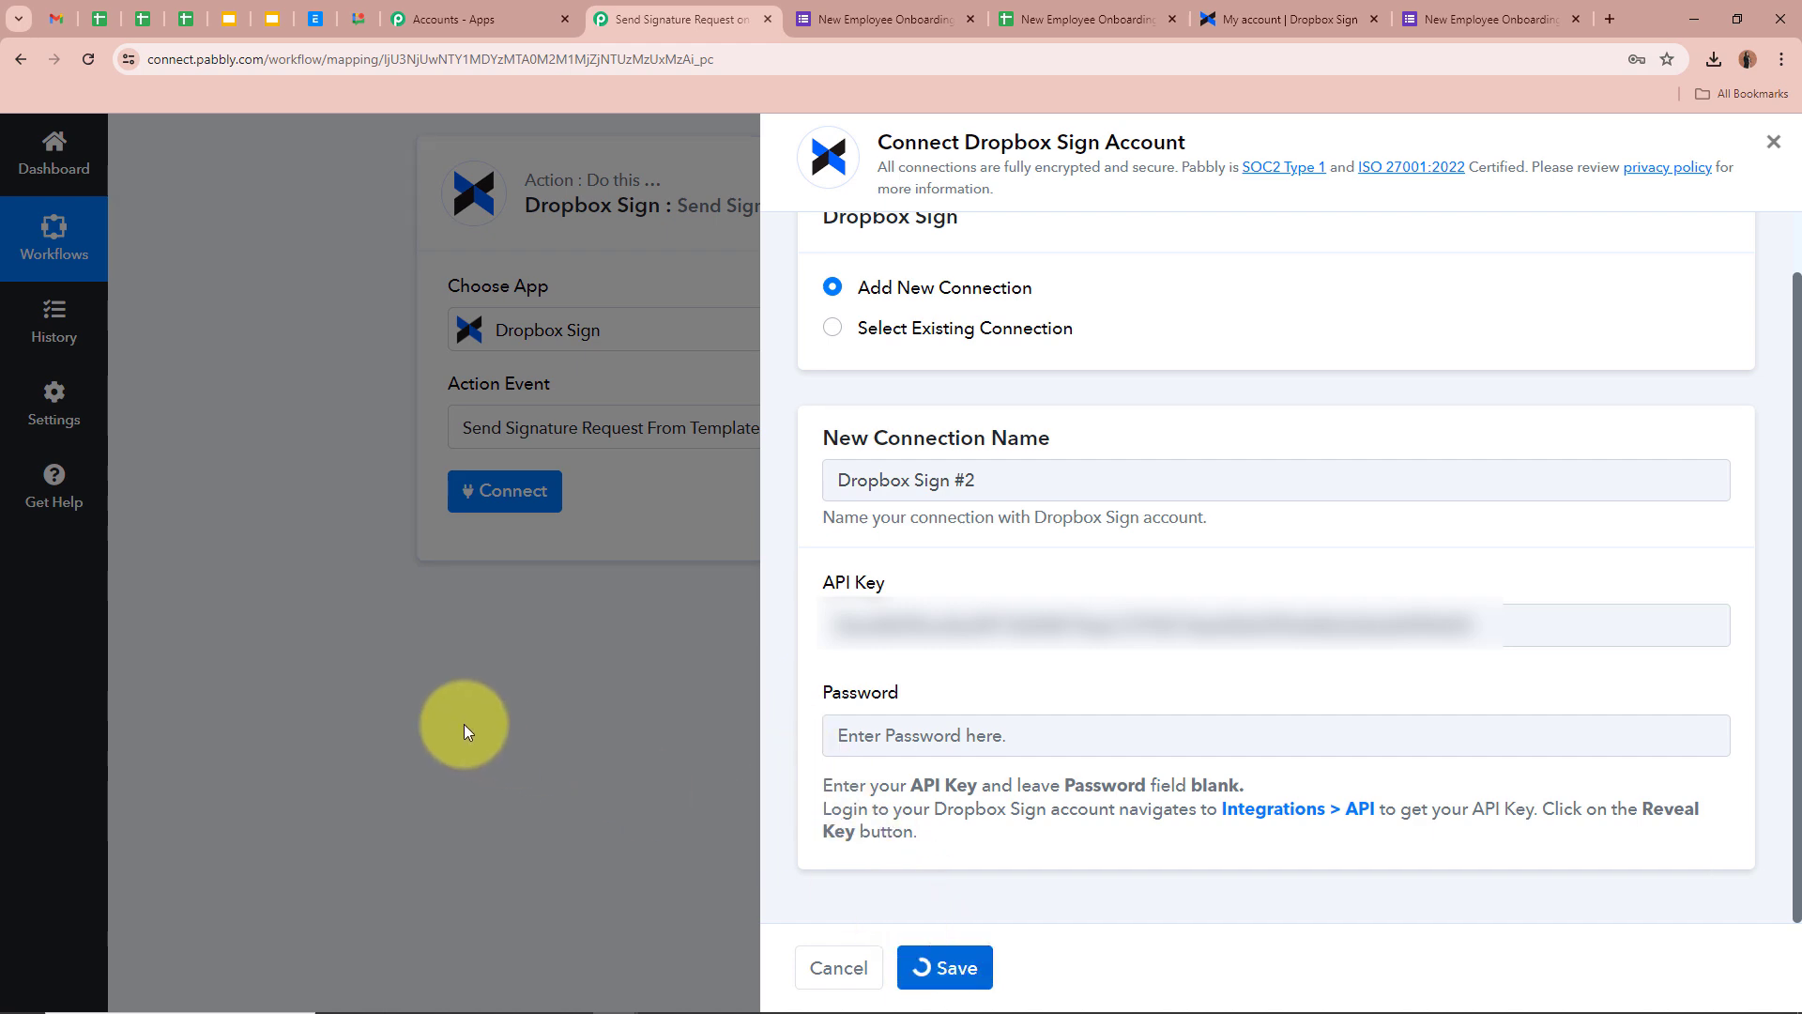
Review the Template help text and the templates listed in Dropbox Sign
{"action": "scroll", "coordinate": [398, 682], "scroll_direction": "down", "scroll_amount": 1}
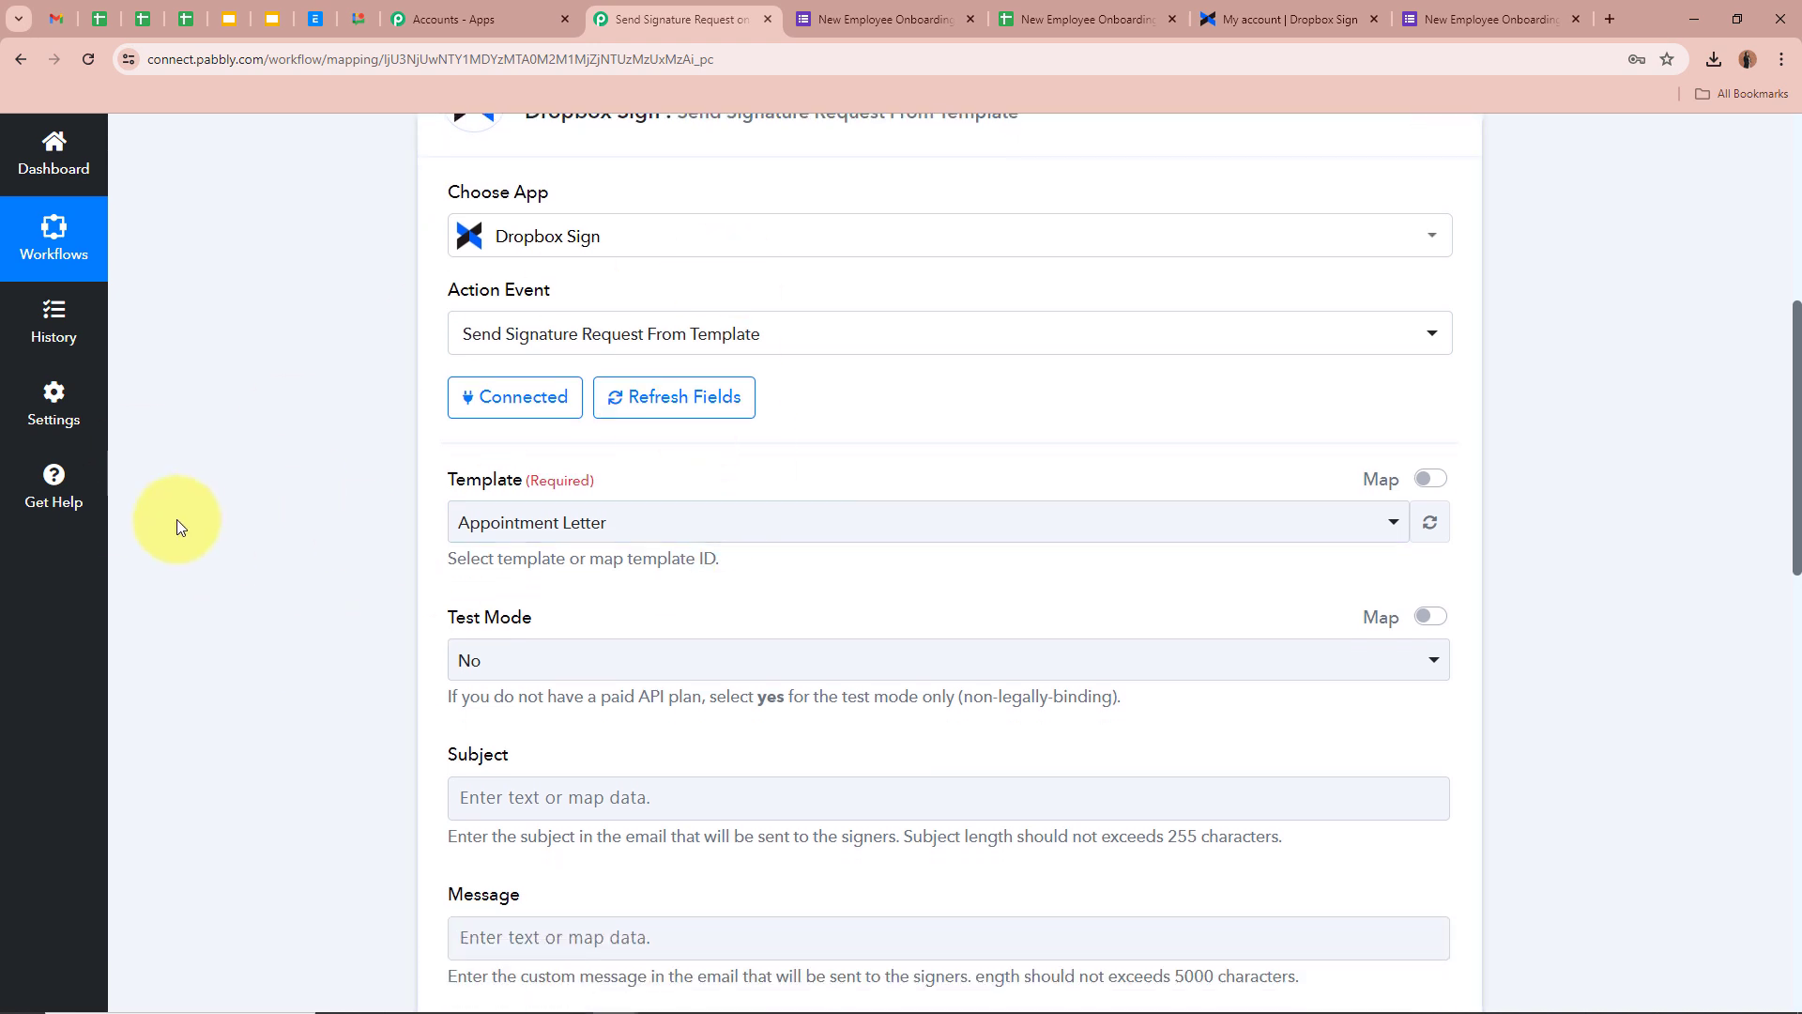
{"action": "scroll", "coordinate": [181, 527], "scroll_direction": "down", "scroll_amount": 1}
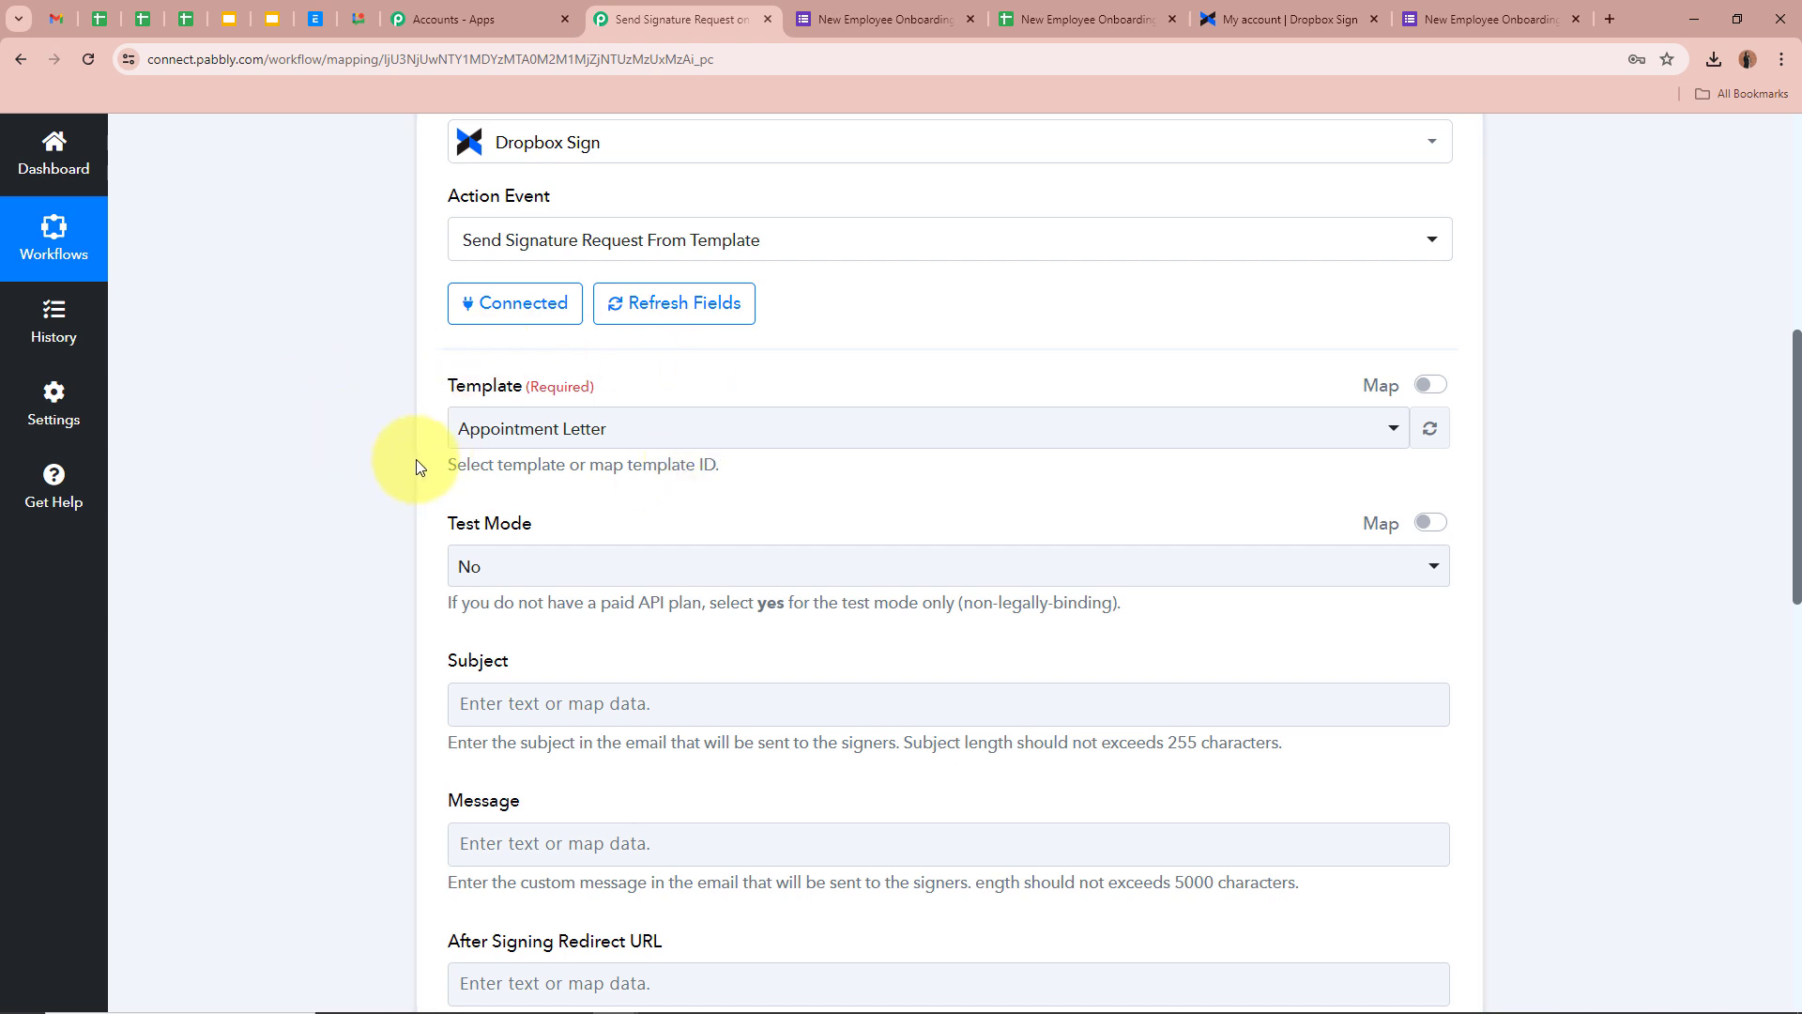
{"action": "left_click_drag", "start_coordinate": [419, 467], "coordinate": [792, 462]}
{"action": "left_click", "coordinate": [307, 430]}
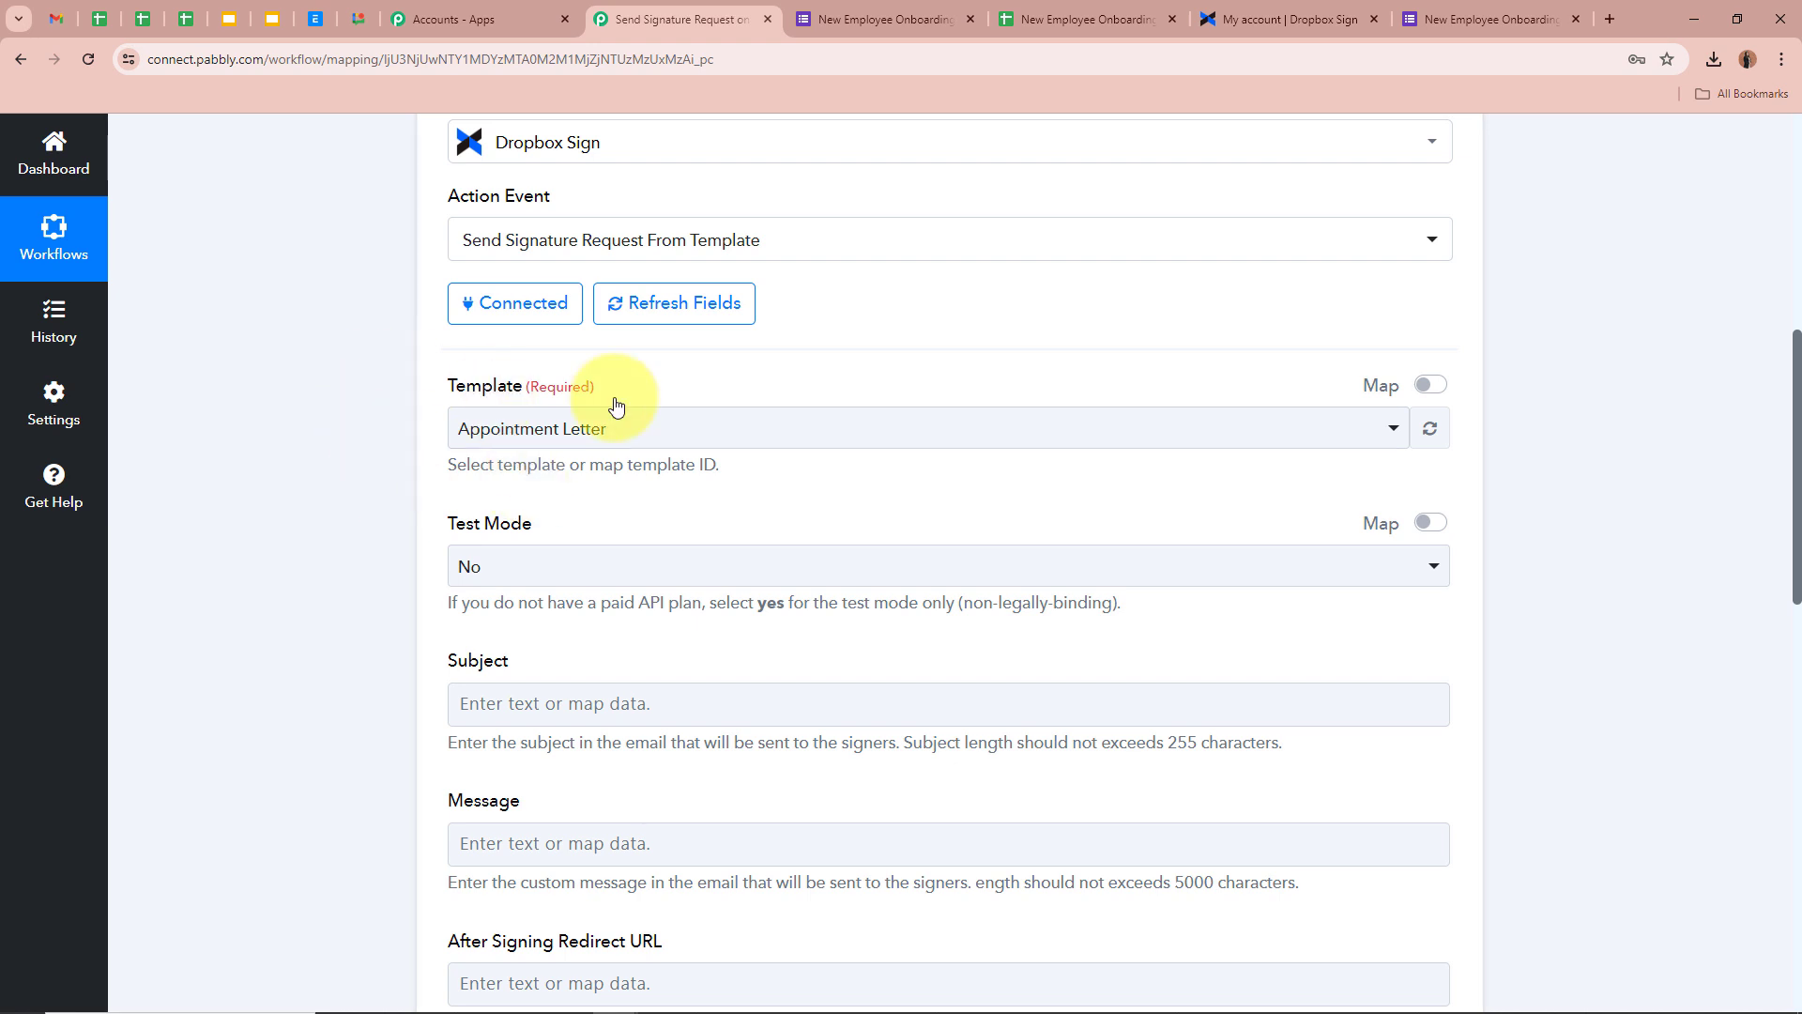
{"action": "left_click", "coordinate": [1271, 18]}
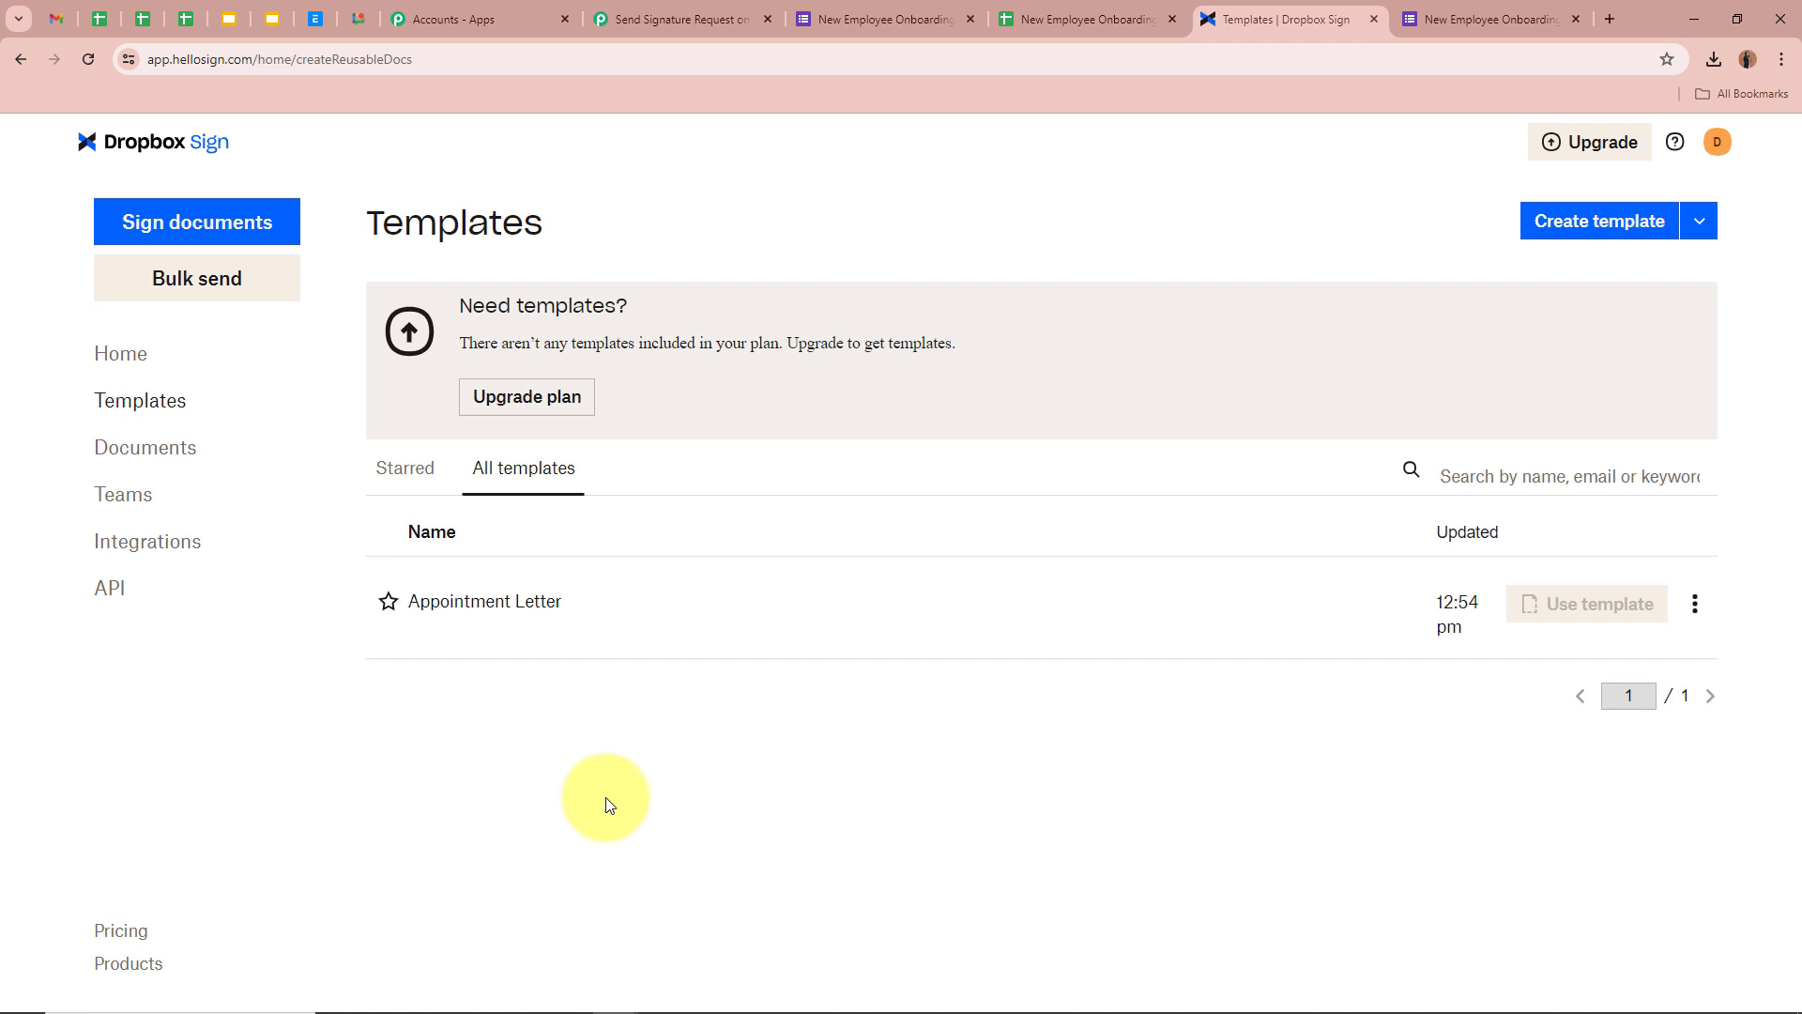
{"action": "left_click", "coordinate": [682, 18]}
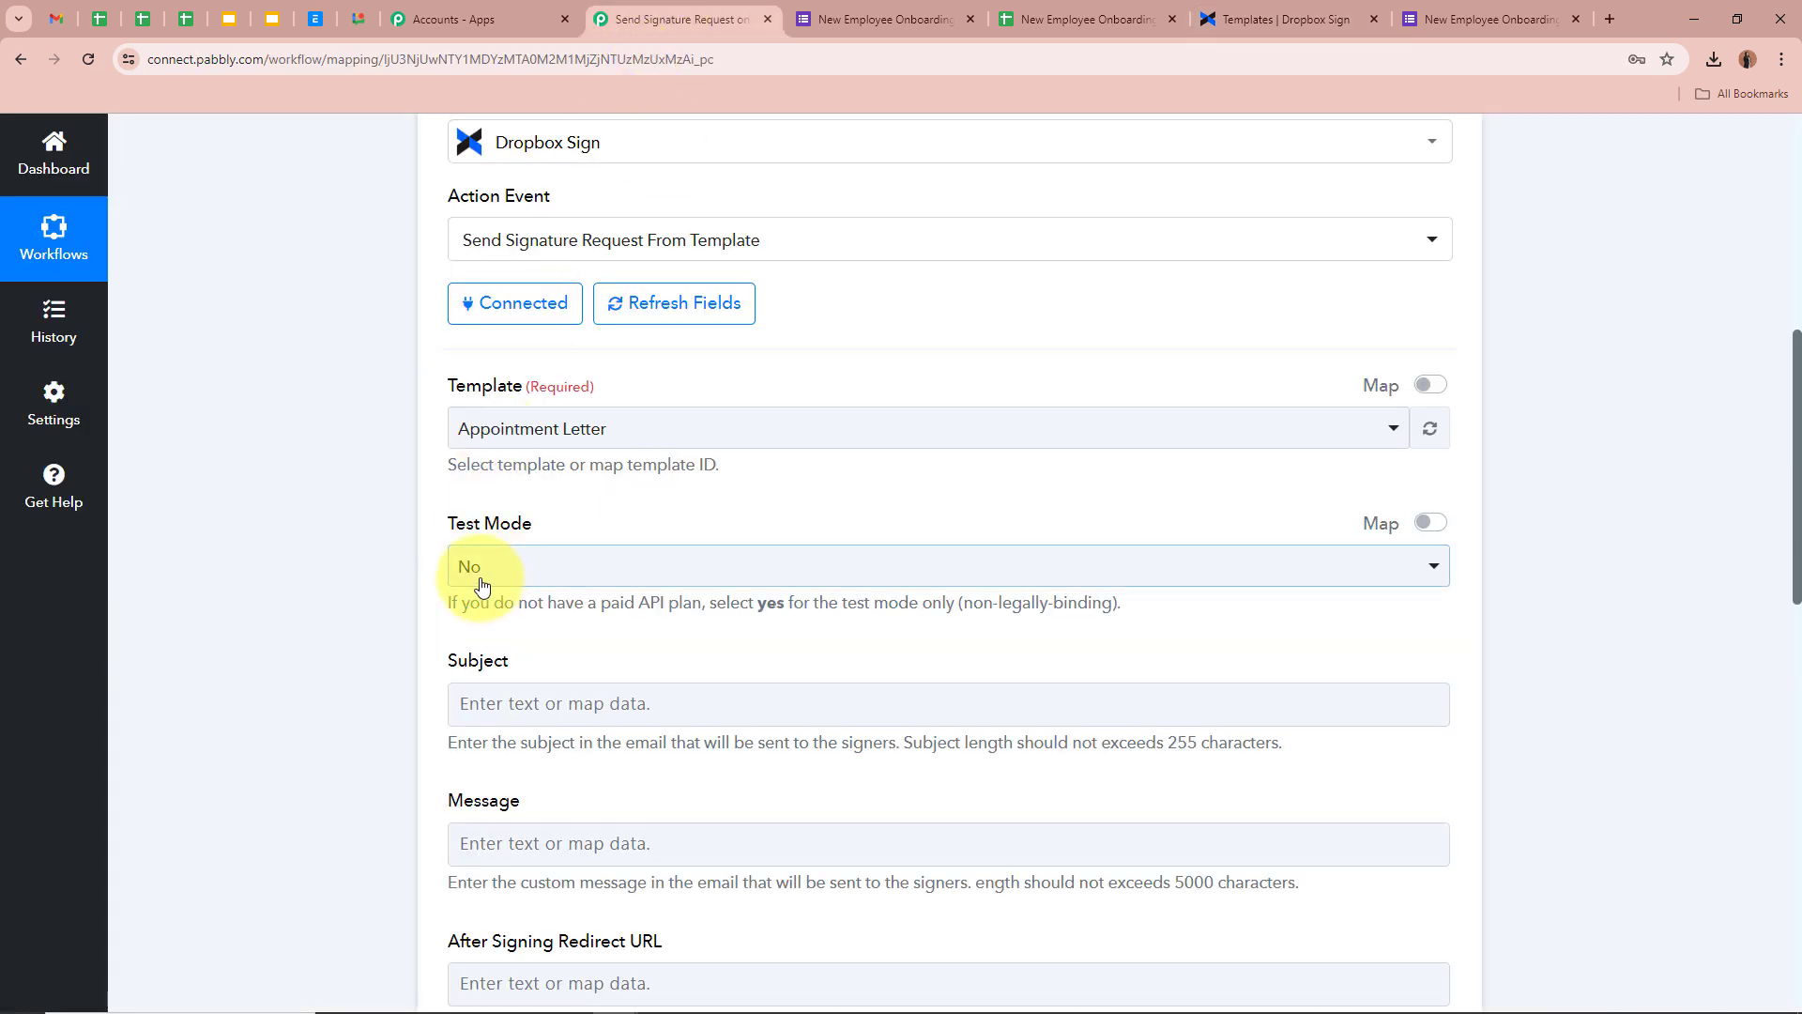
Select the Appointment Letter template in the Template dropdown
{"action": "left_click", "coordinate": [764, 413]}
{"action": "left_click", "coordinate": [724, 540]}
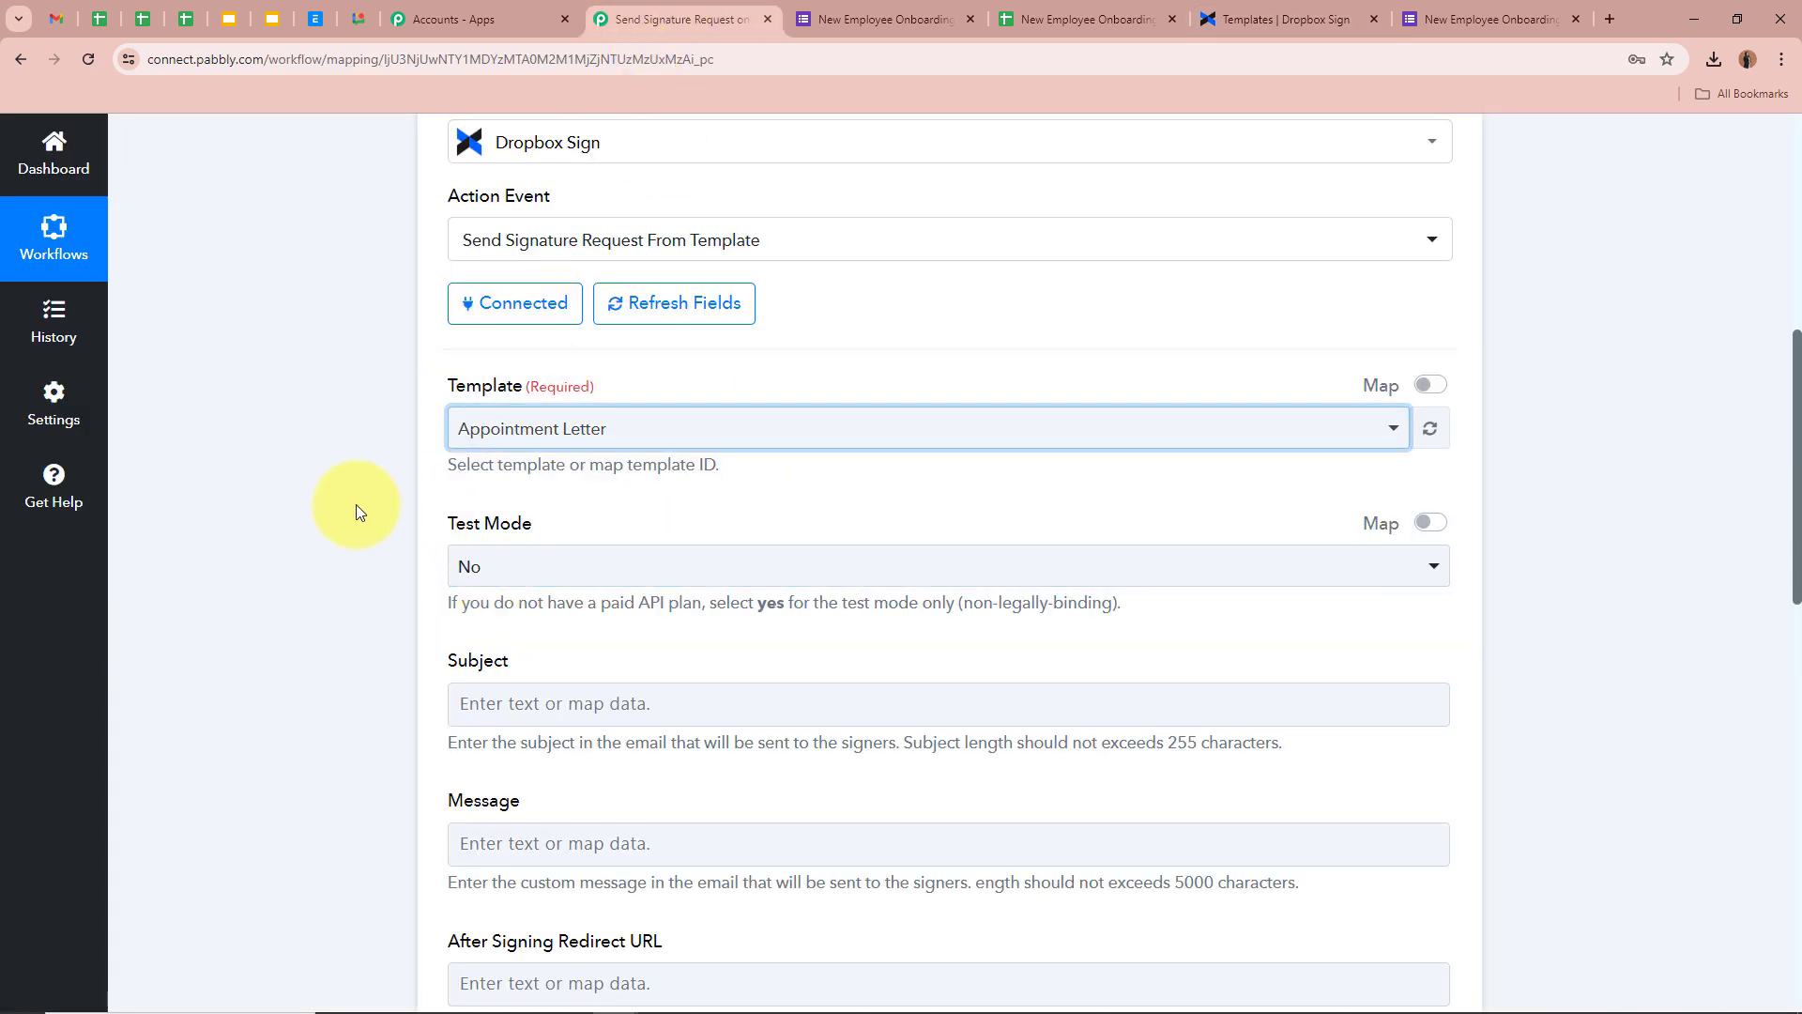
{"action": "scroll", "coordinate": [357, 504], "scroll_direction": "down", "scroll_amount": 2}
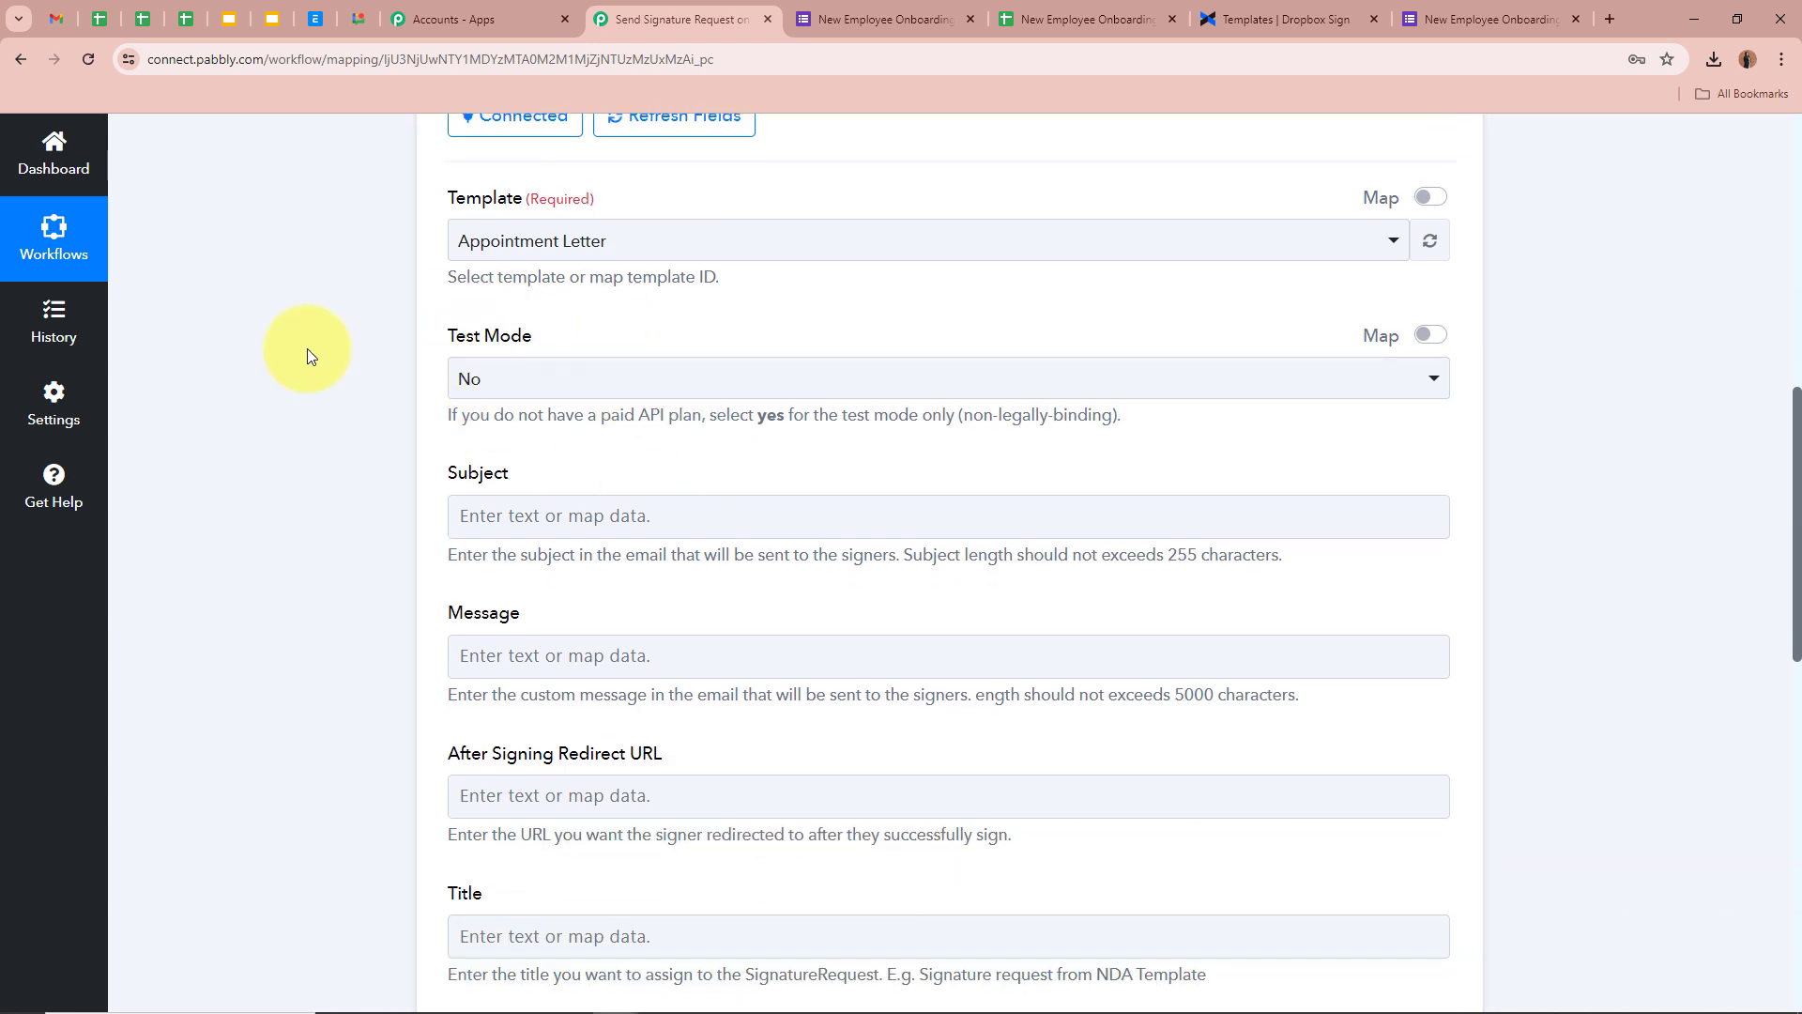
{"action": "left_click_drag", "start_coordinate": [441, 415], "coordinate": [1086, 418]}
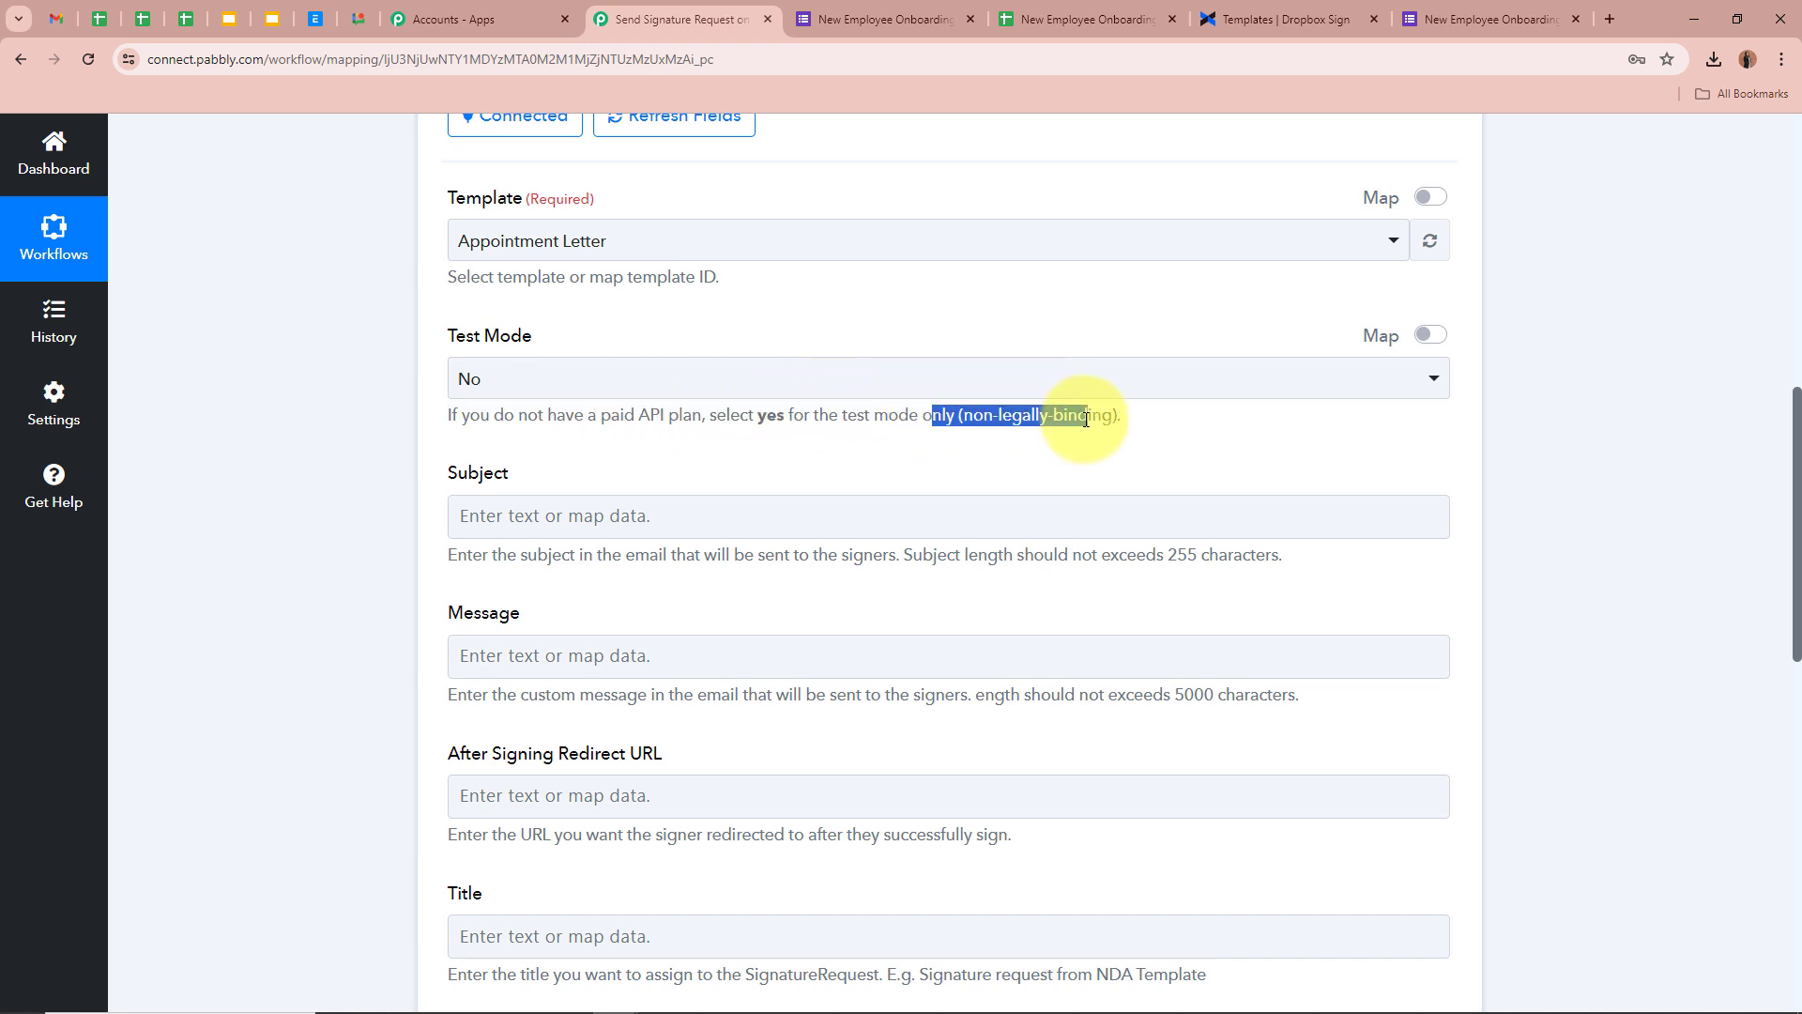
Set the Test Mode dropdown to Yes, briefly reverting to No before reselecting Yes
{"action": "left_click", "coordinate": [411, 401]}
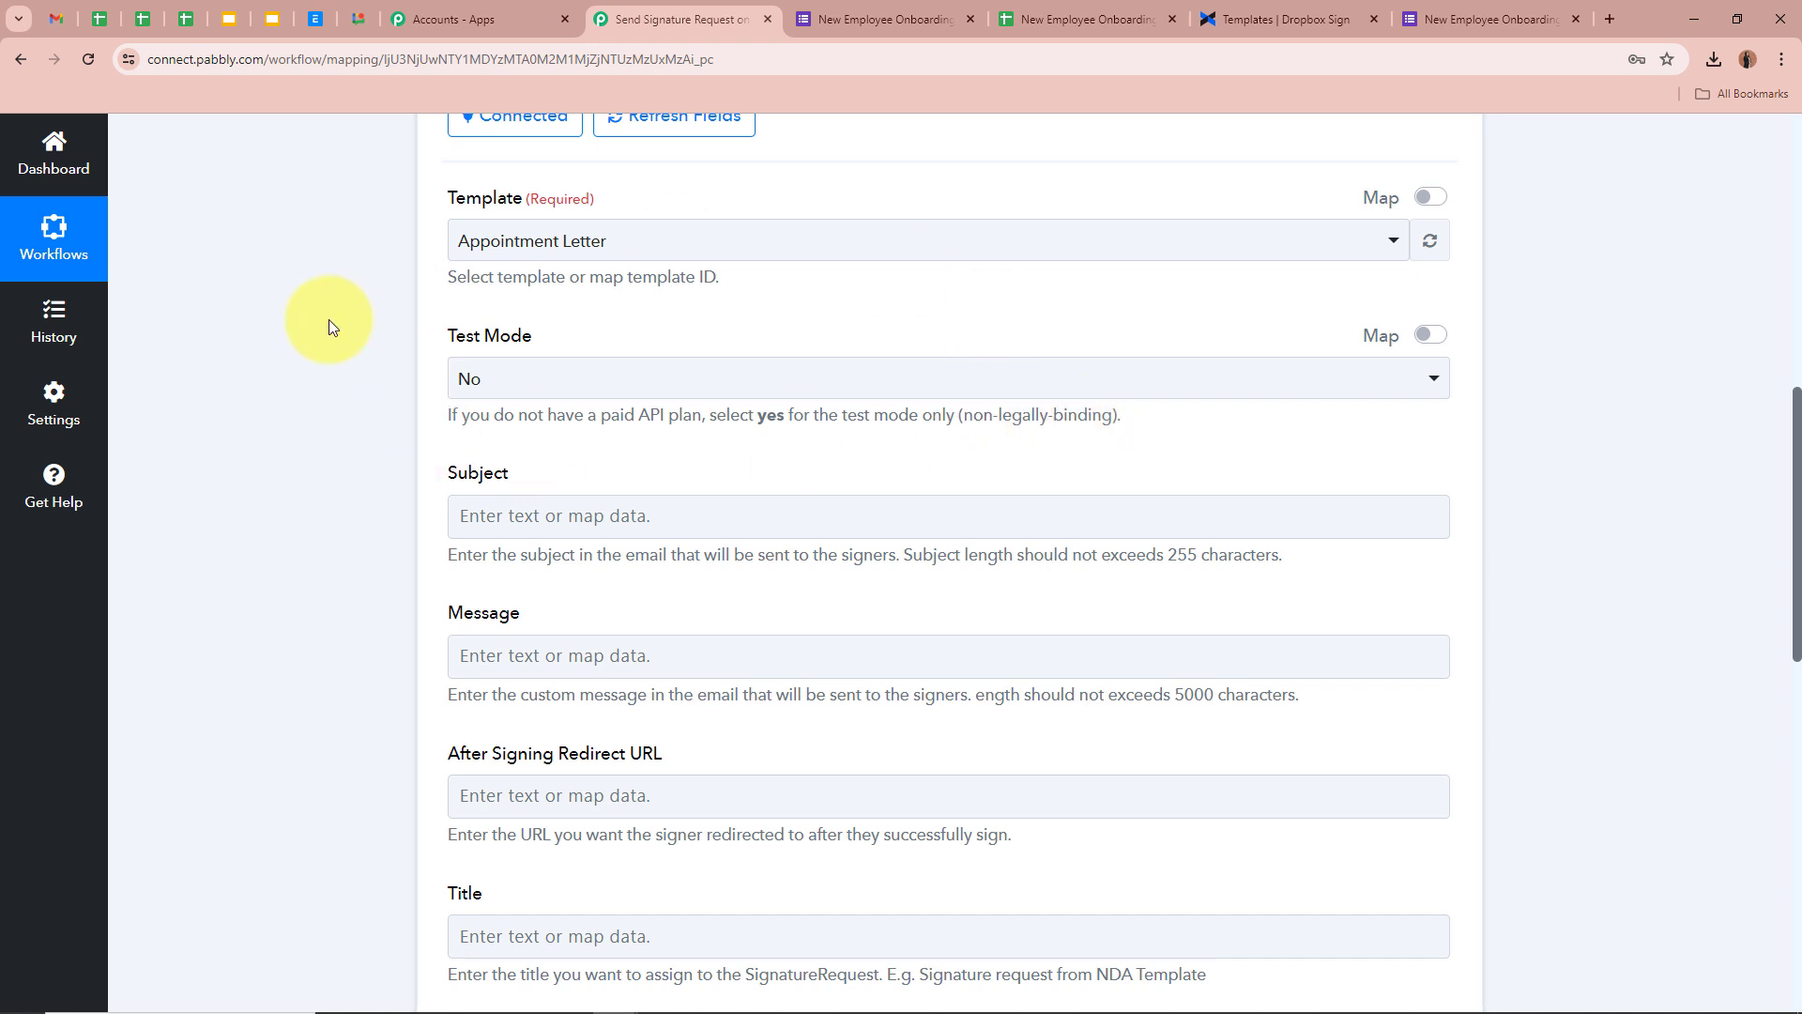
{"action": "left_click", "coordinate": [631, 376]}
{"action": "left_click", "coordinate": [583, 527]}
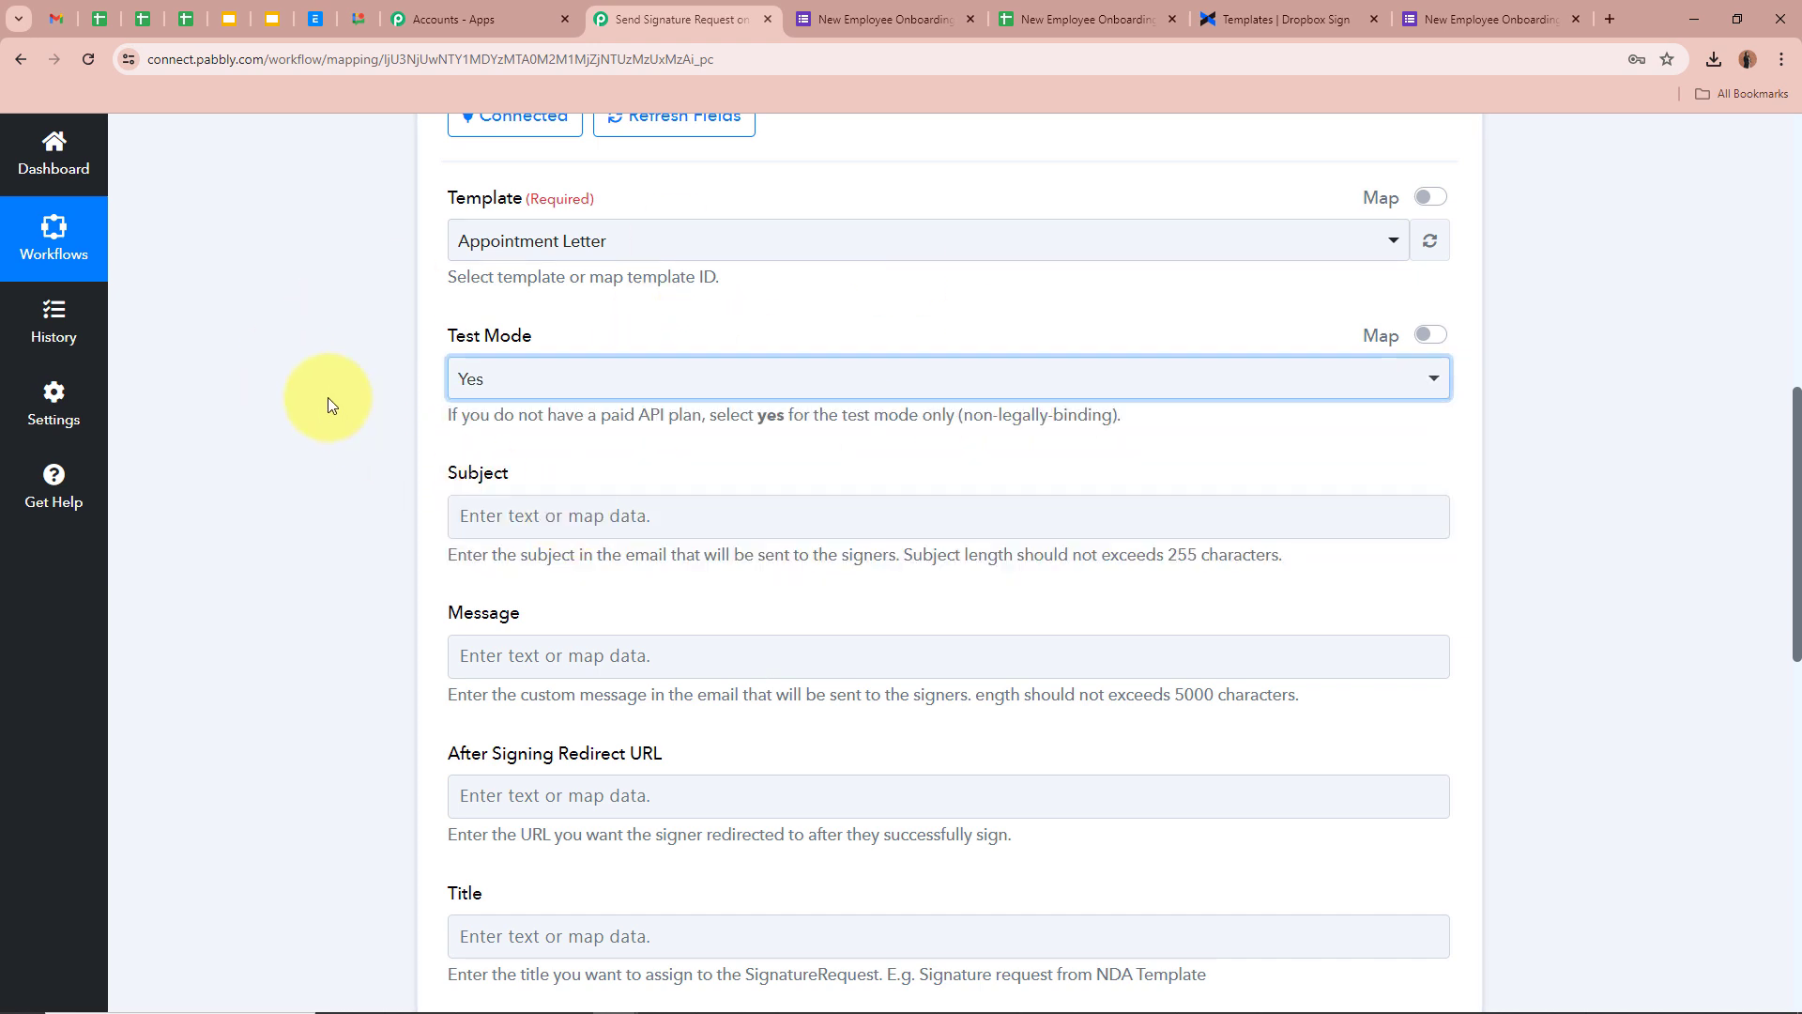
{"action": "left_click", "coordinate": [328, 397]}
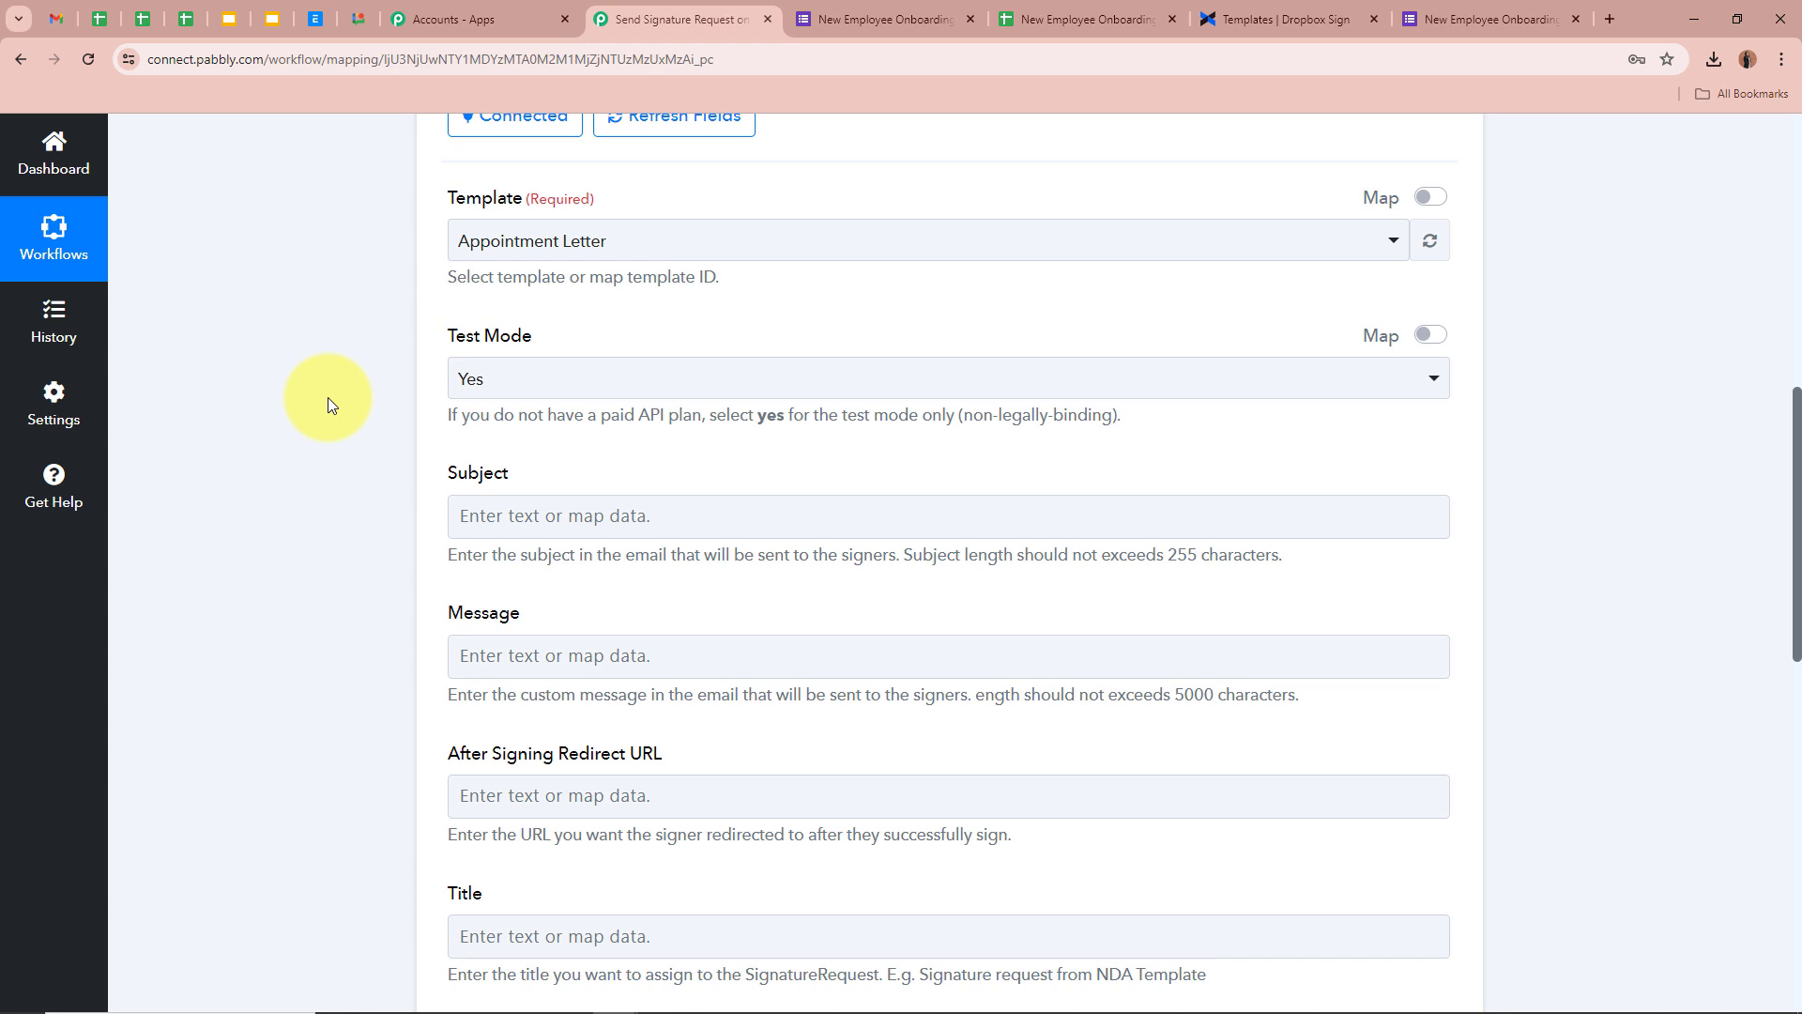
{"action": "scroll", "coordinate": [341, 431], "scroll_direction": "up", "scroll_amount": 1}
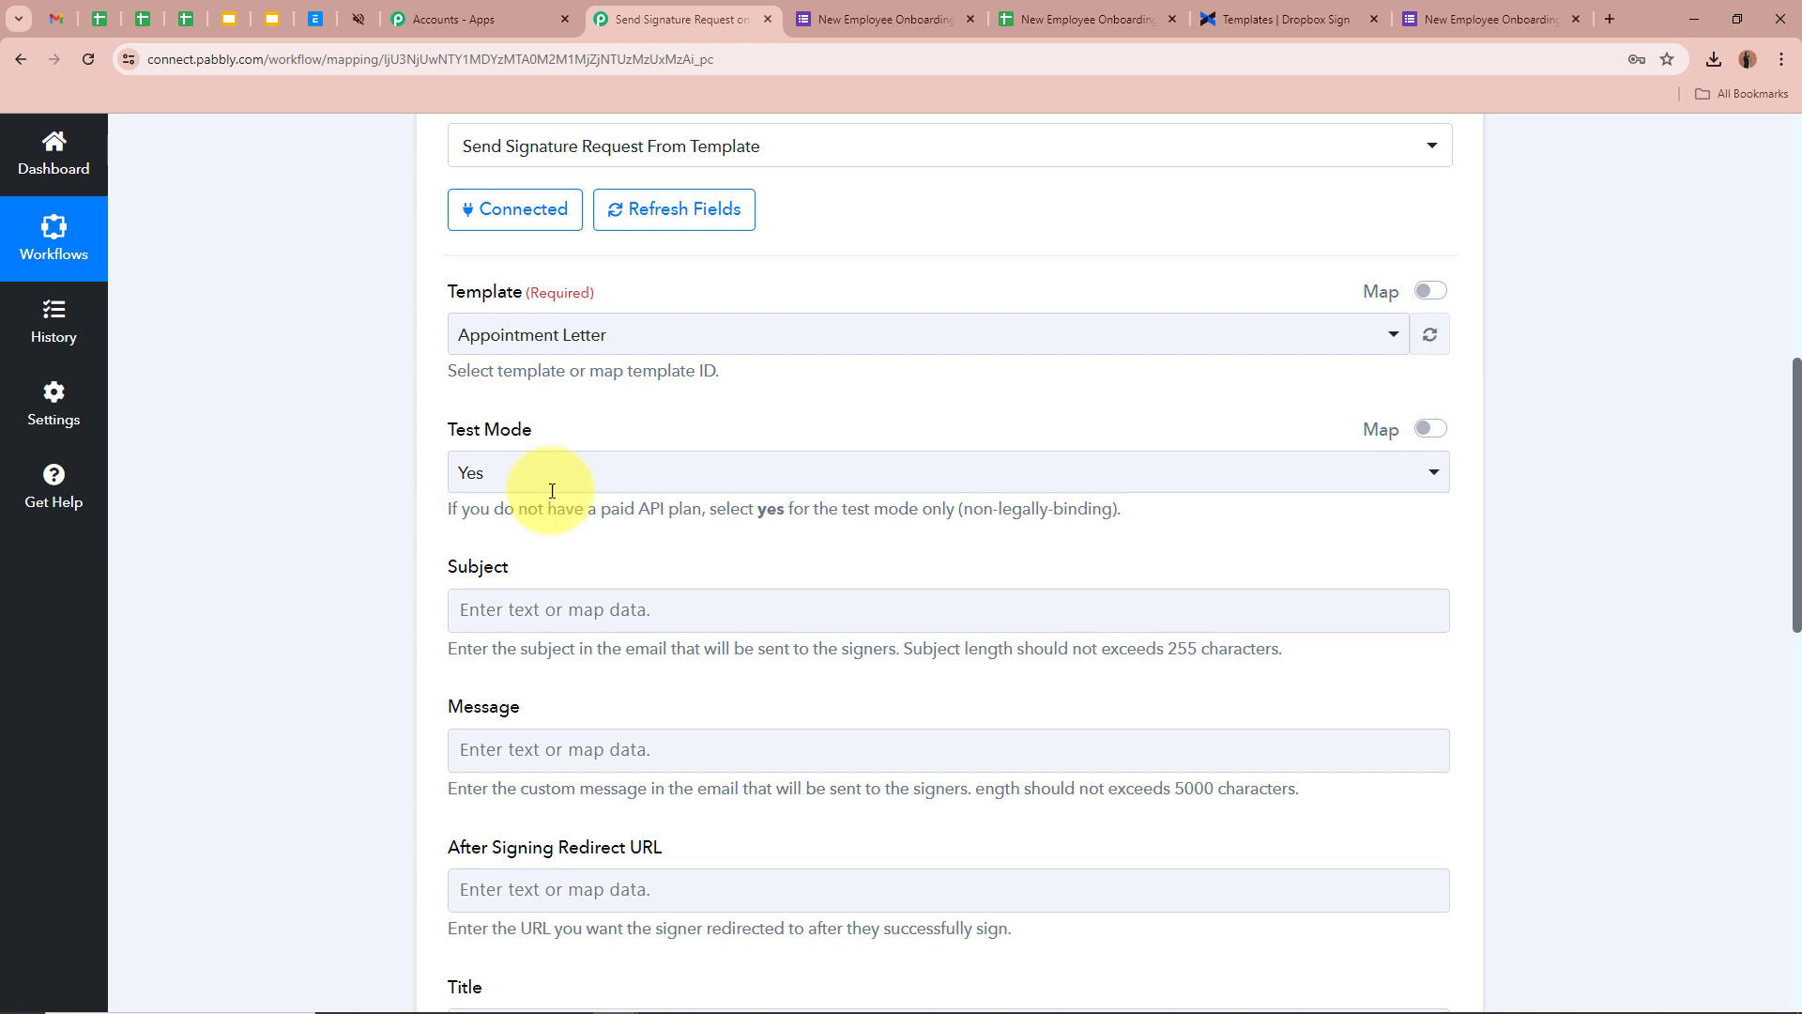
{"action": "left_click", "coordinate": [603, 472]}
{"action": "left_click", "coordinate": [526, 583]}
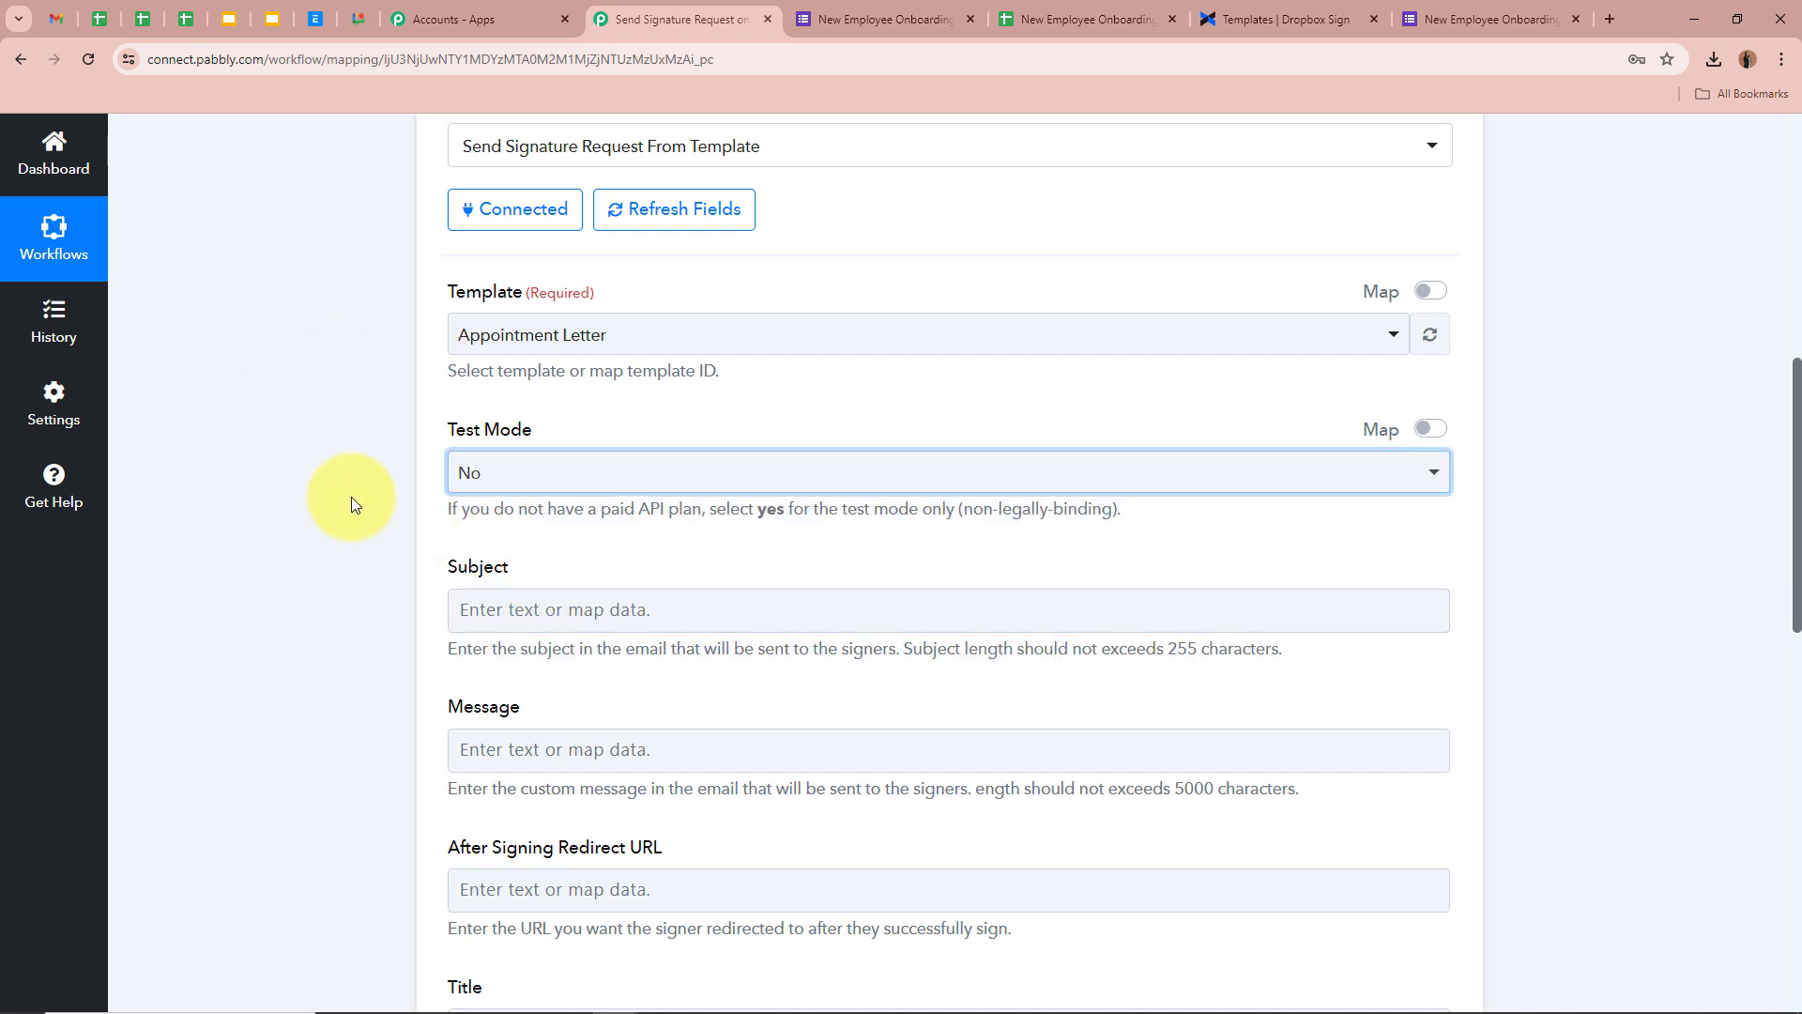
{"action": "left_click", "coordinate": [567, 471]}
{"action": "left_click", "coordinate": [526, 623]}
{"action": "left_click", "coordinate": [353, 561]}
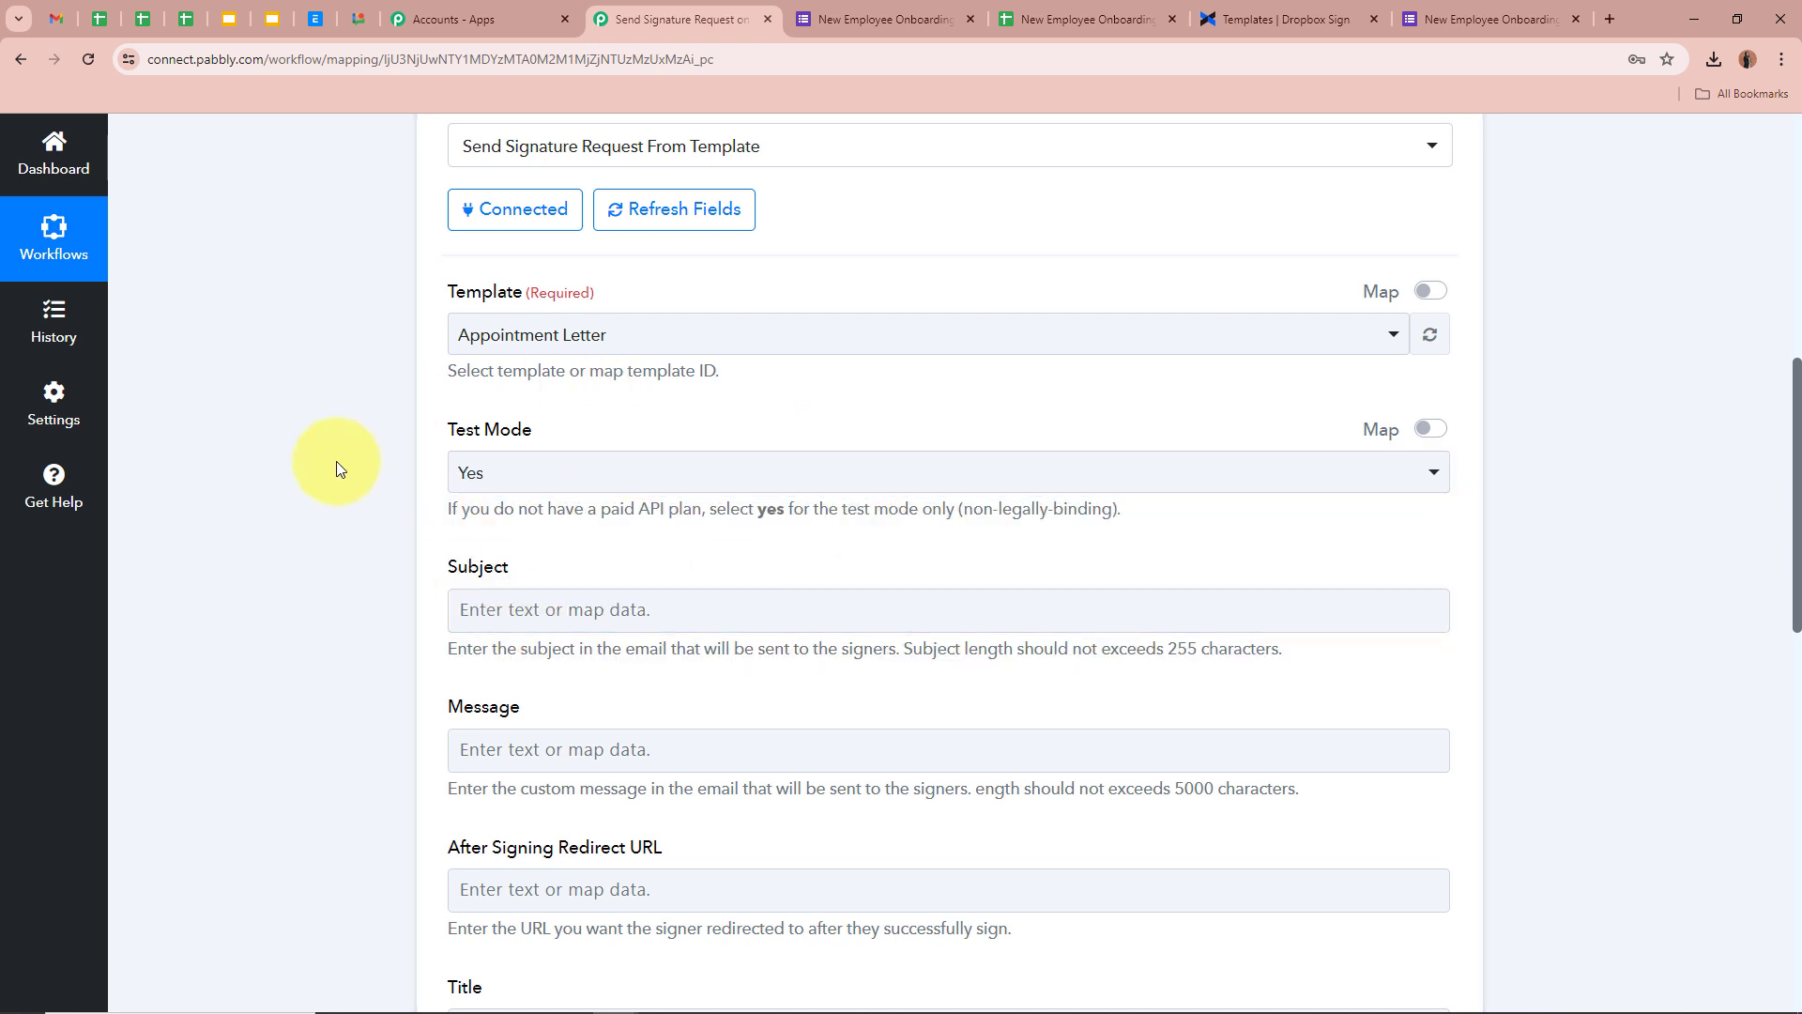
{"action": "scroll", "coordinate": [336, 460], "scroll_direction": "down", "scroll_amount": 2}
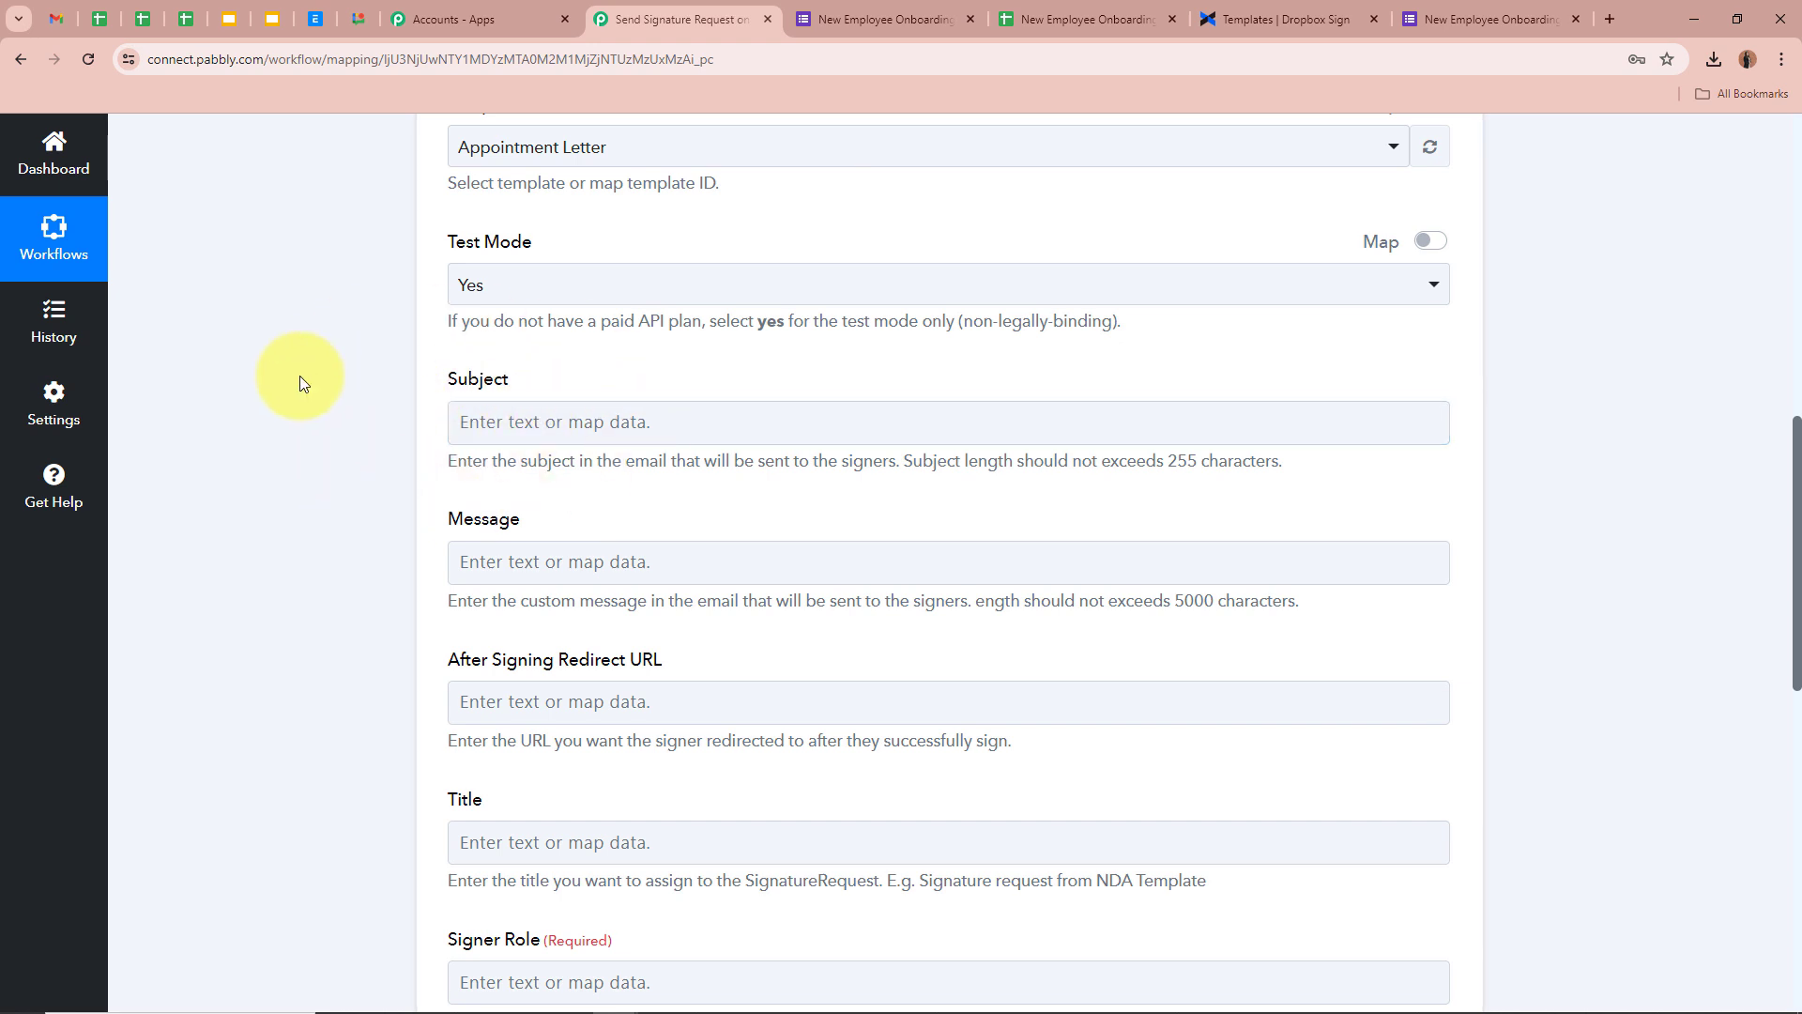
Paste 'Please Review and Sign Appointment Letter' into the Subject field
{"action": "key", "text": "ctrl+v"}
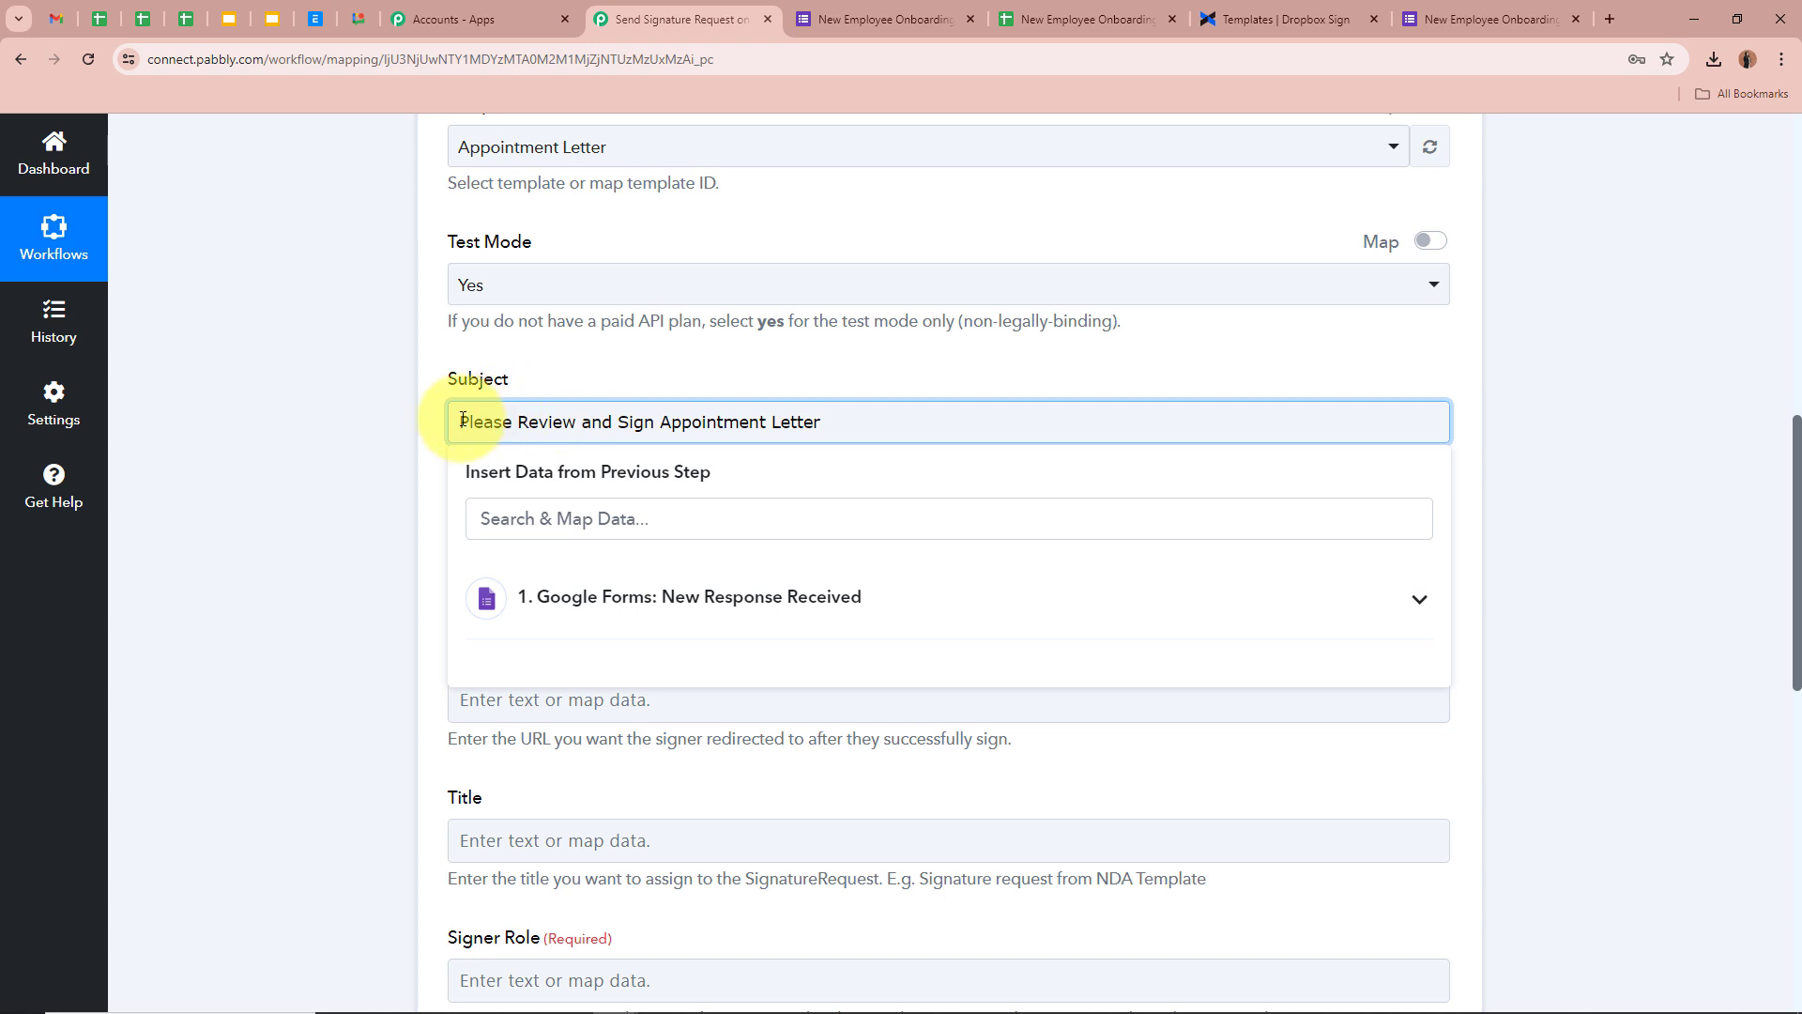
{"action": "left_click", "coordinate": [311, 424]}
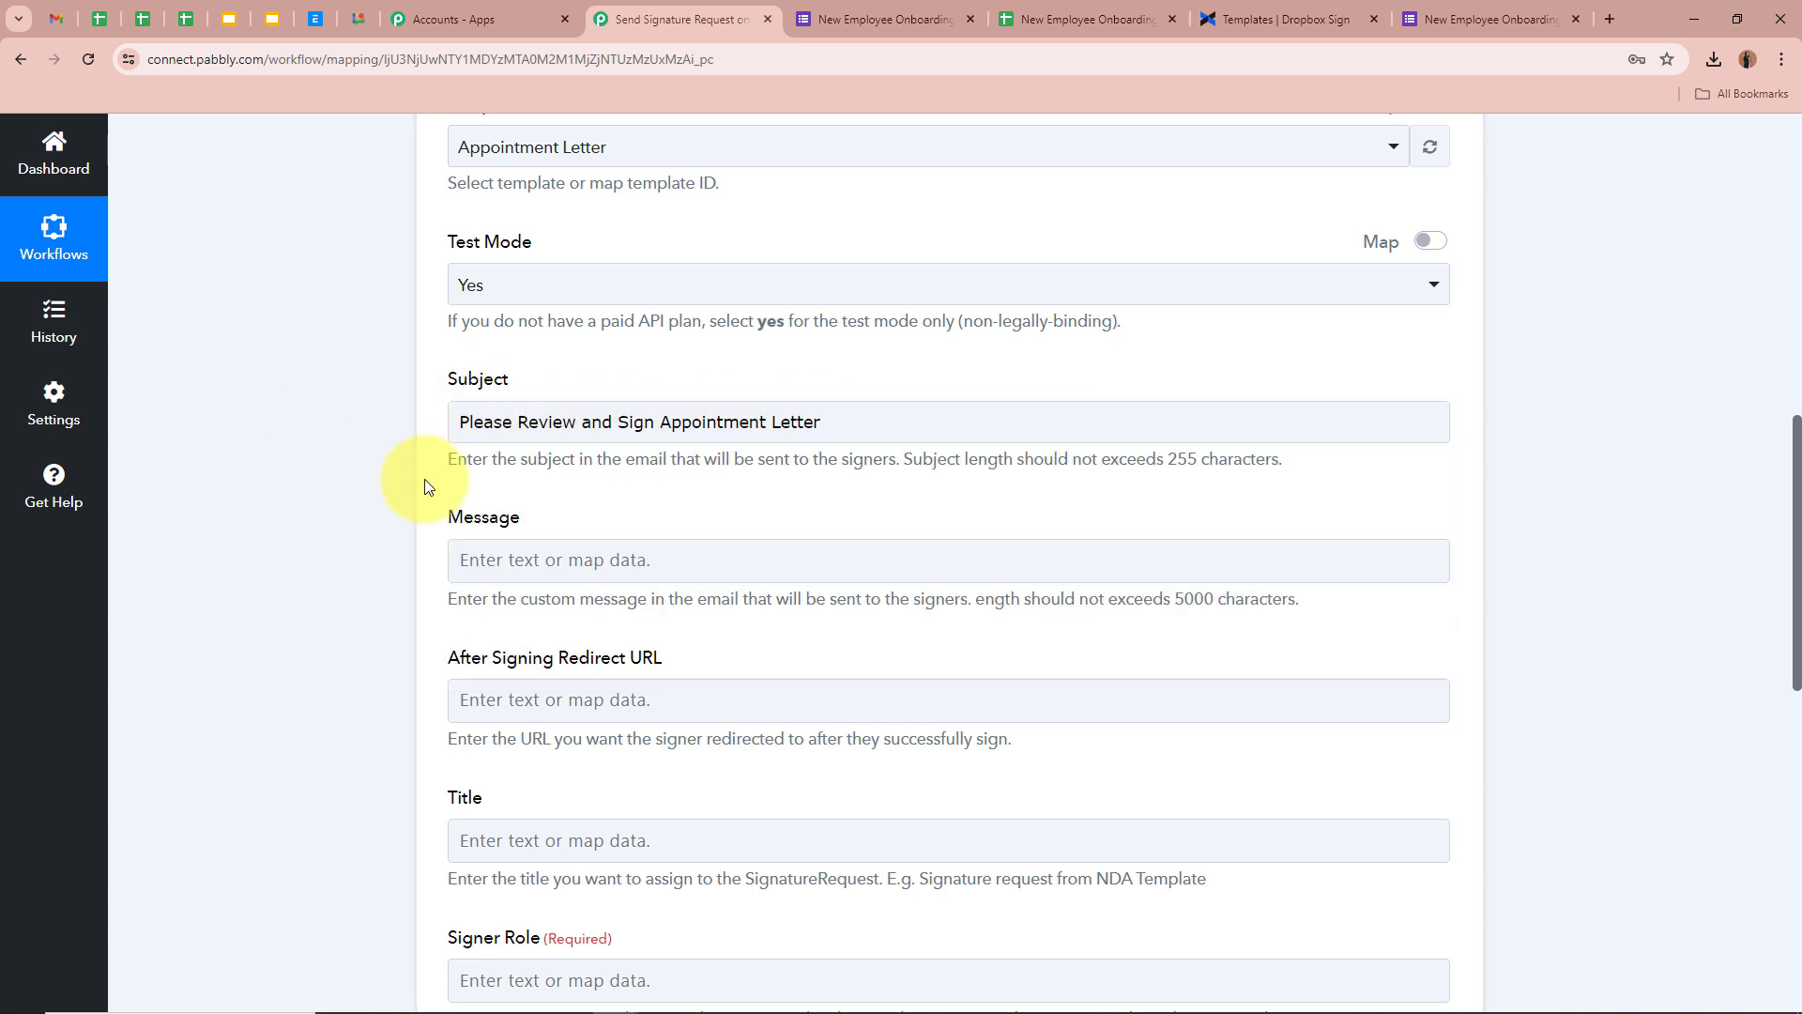
{"action": "scroll", "coordinate": [272, 392], "scroll_direction": "down", "scroll_amount": 2}
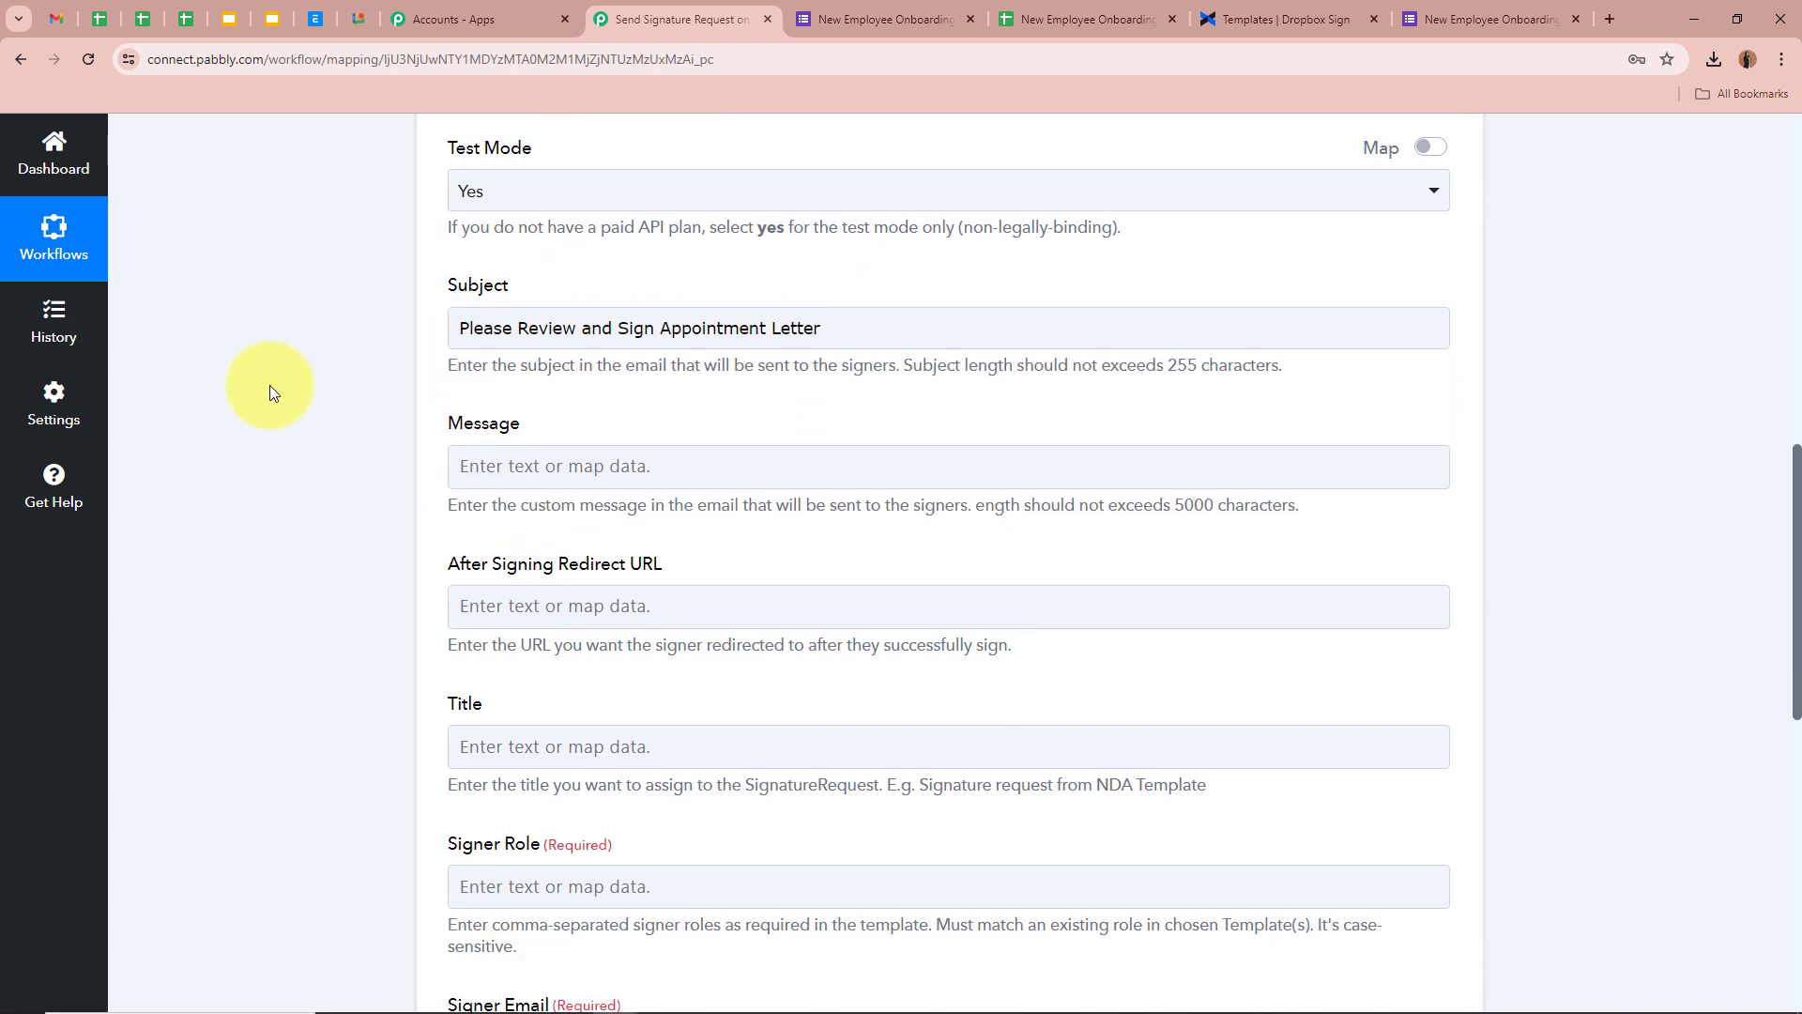
Paste the appointment-letter email into Message and delete the [Recipient's Name] placeholder after Dear
{"action": "left_click", "coordinate": [549, 372]}
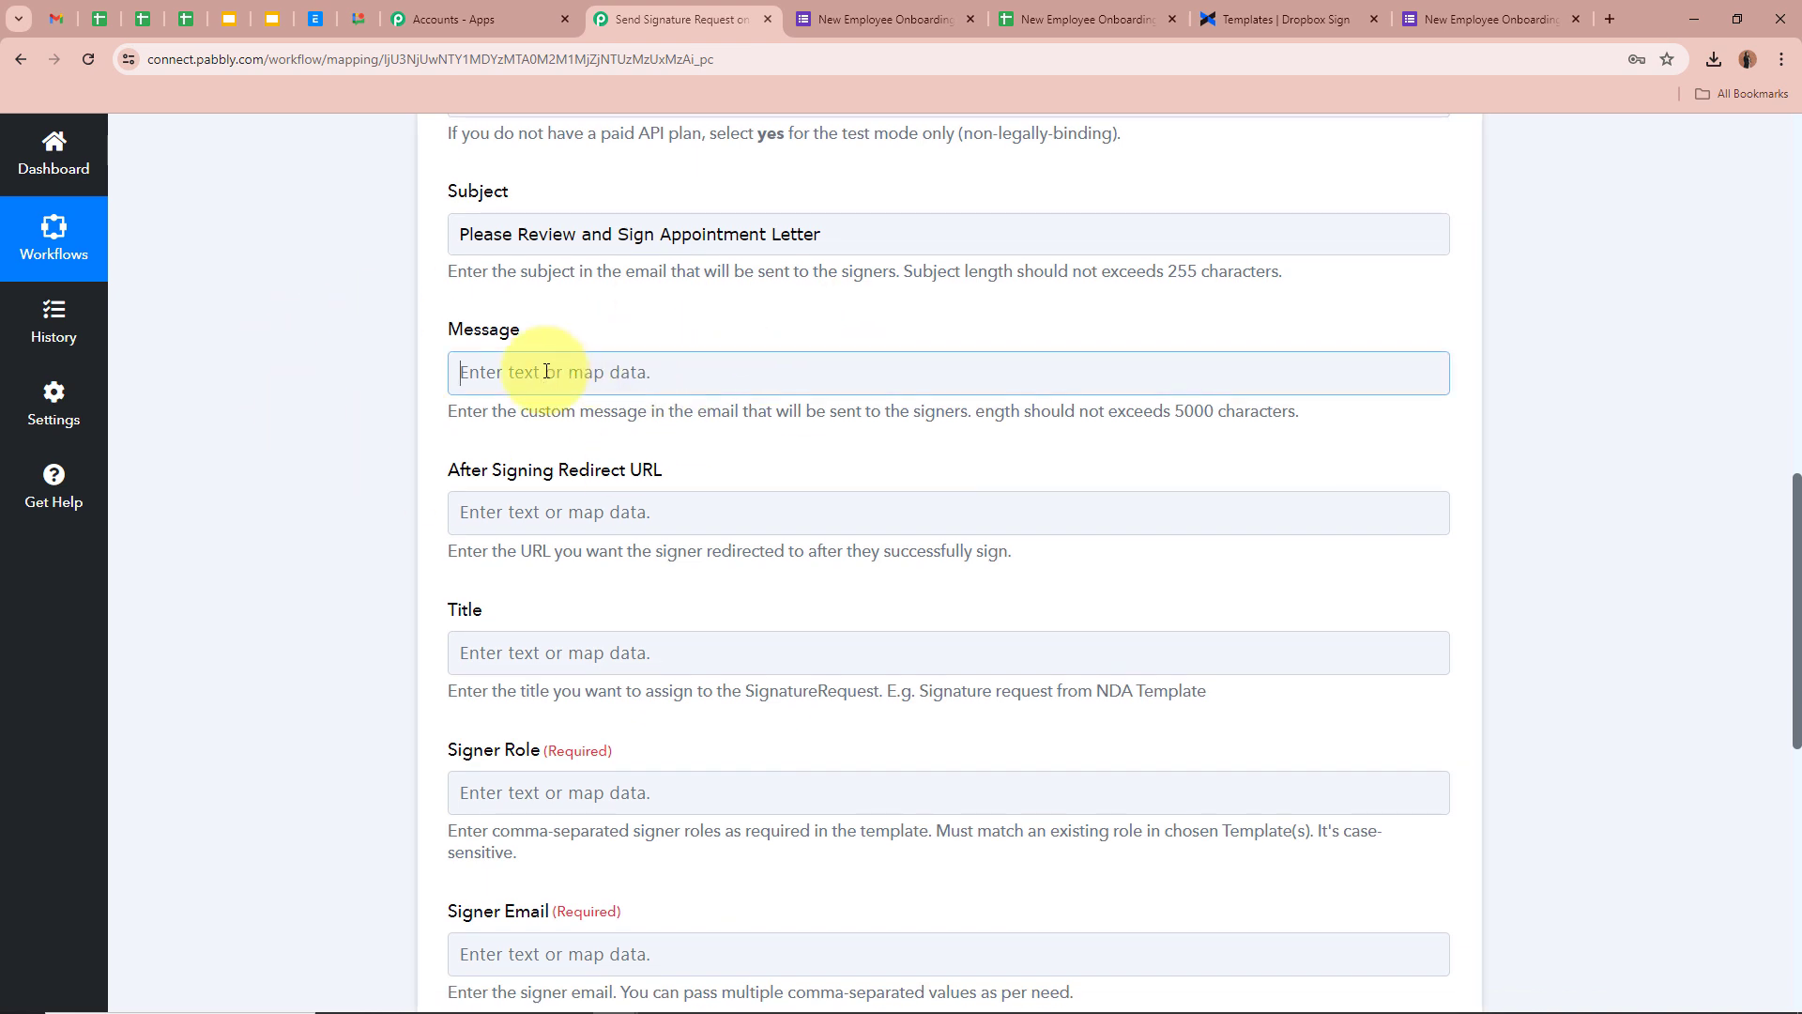
{"action": "left_click", "coordinate": [311, 347]}
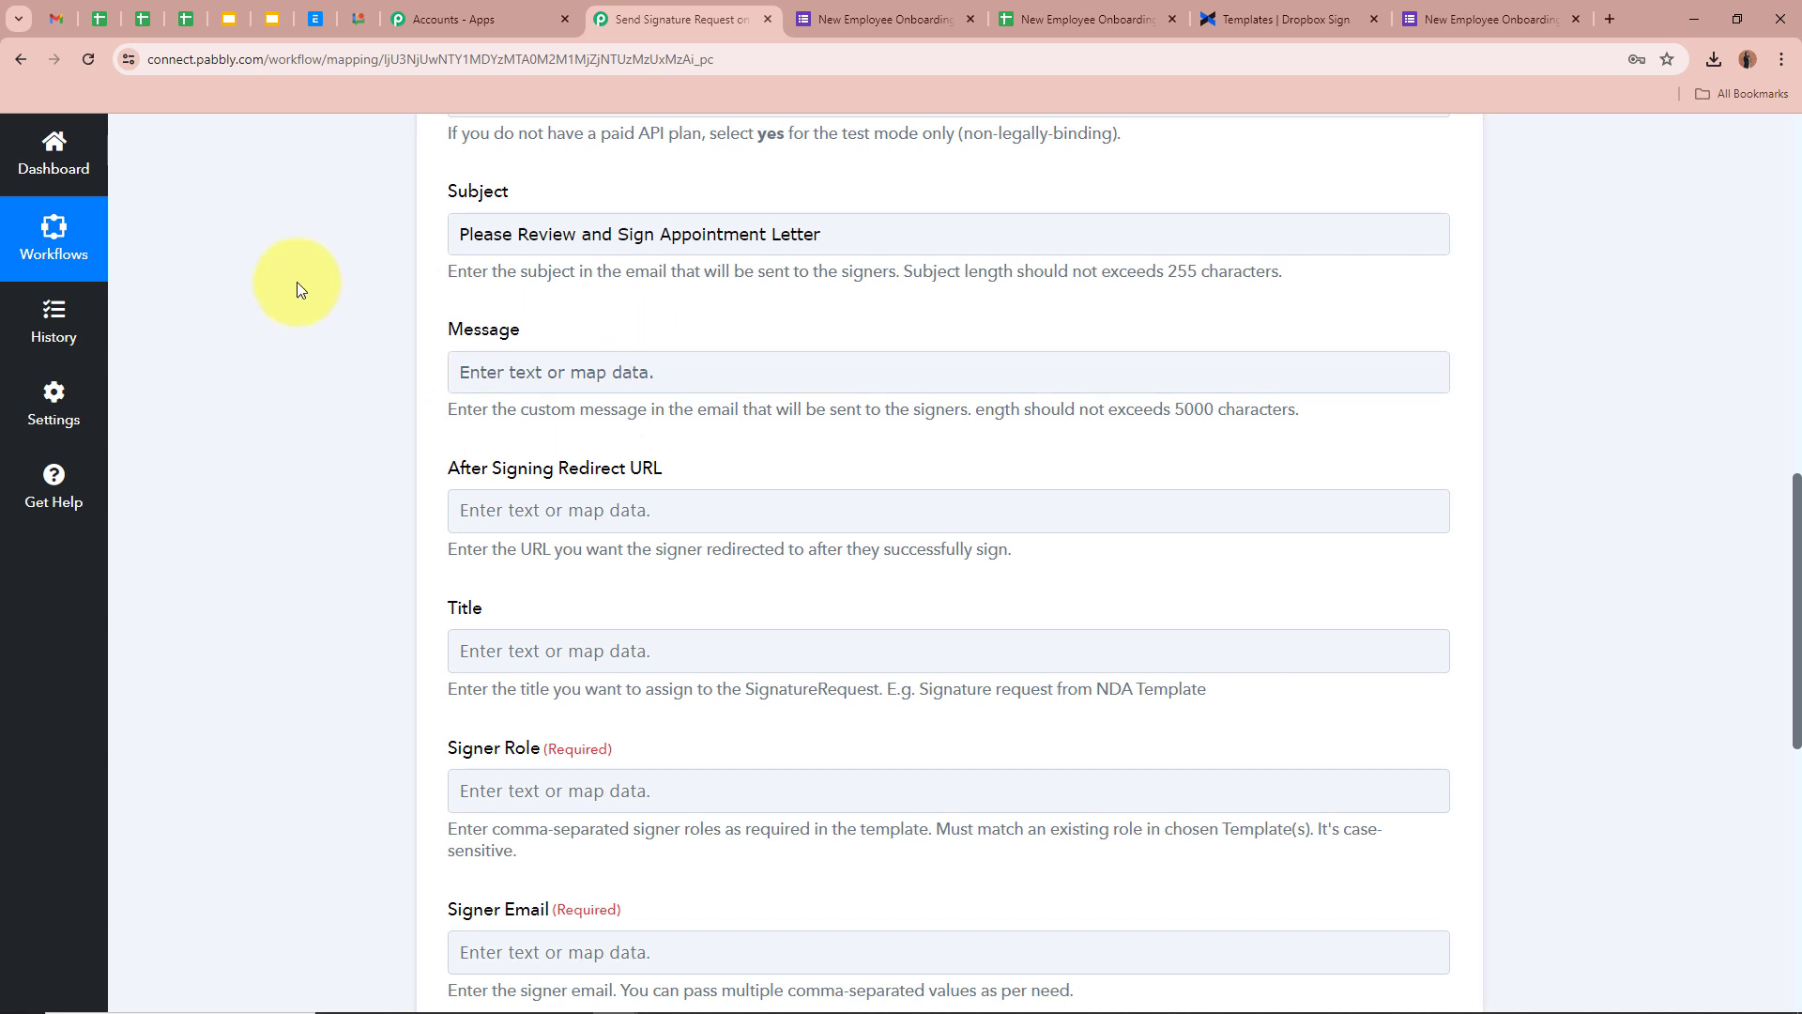
{"action": "type", "text": "Dear [Recipient's Name],  I hope this message finds you well.  Please find attached a document that requires your review and signature. You can conveniently sign it electronically using Dropbox Sign by following the link.  If you have any questions or encounter any issues, please don't hesitate to reach out to me. Your prompt attention to this matter is greatly appreciated.  Thank You Best Regards Team DreamFrame"}
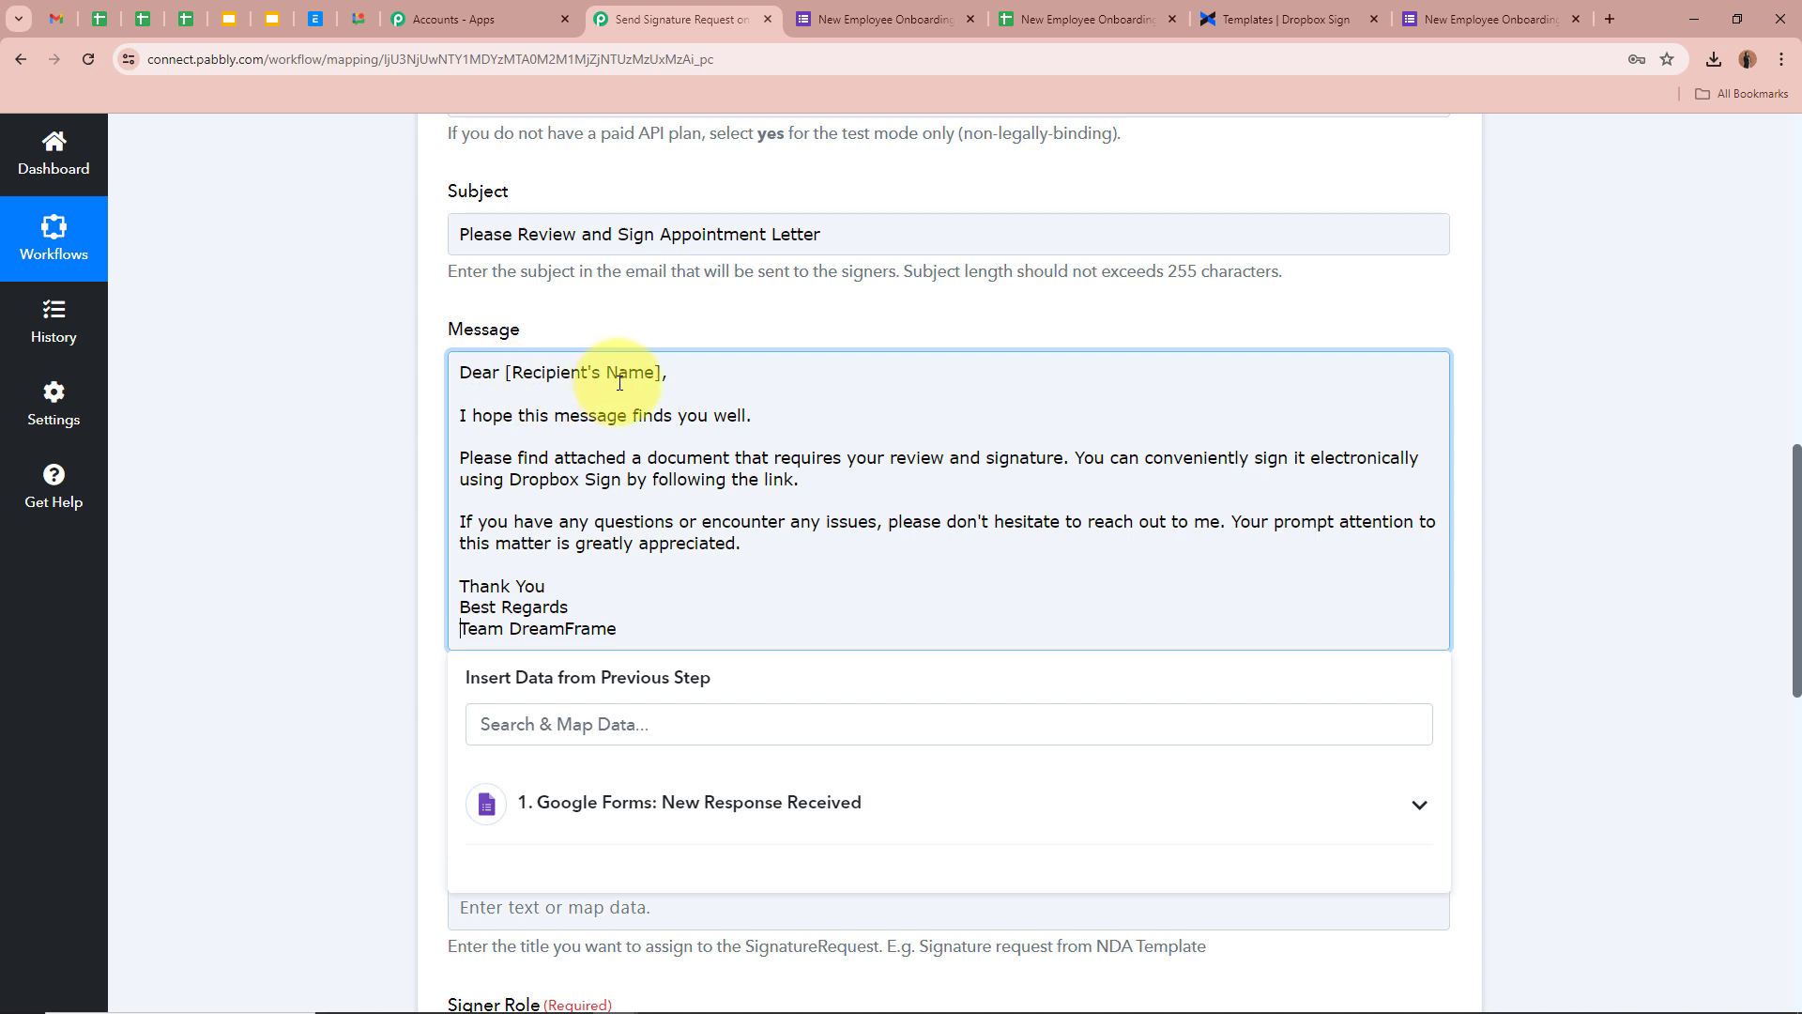
{"action": "left_click_drag", "start_coordinate": [628, 374], "coordinate": [504, 376]}
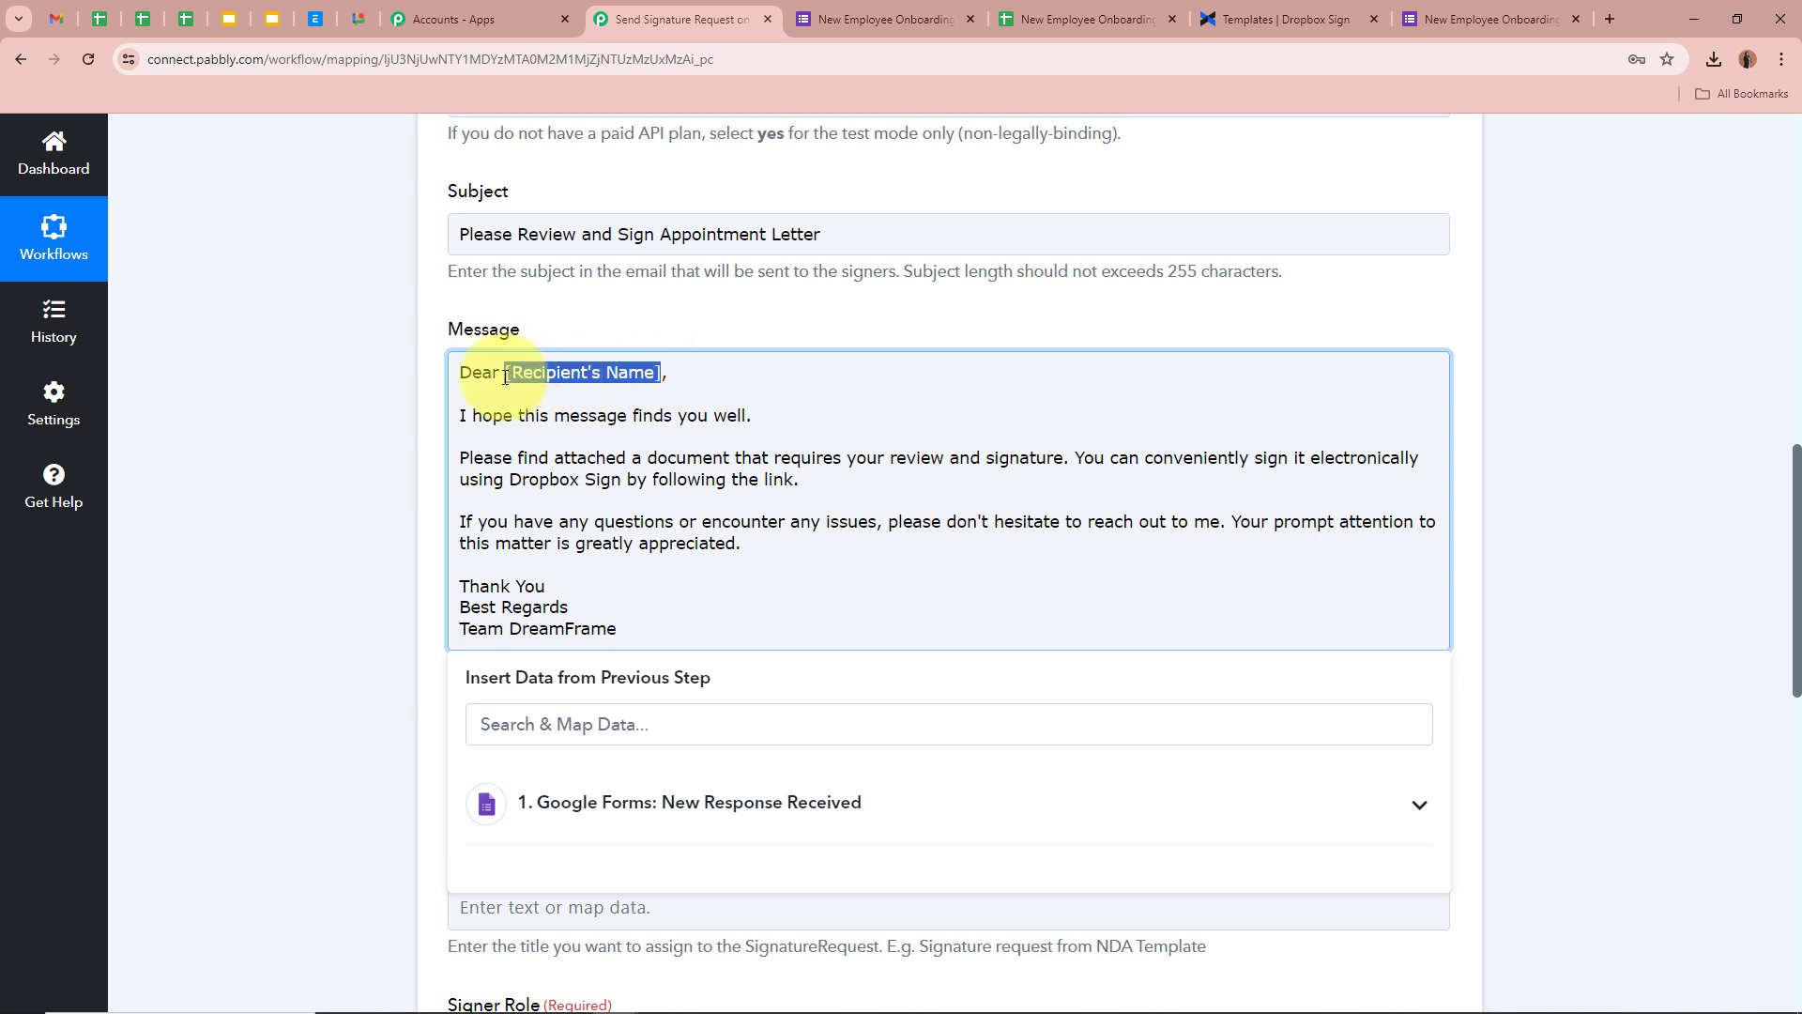
{"action": "key", "text": "BackSpace"}
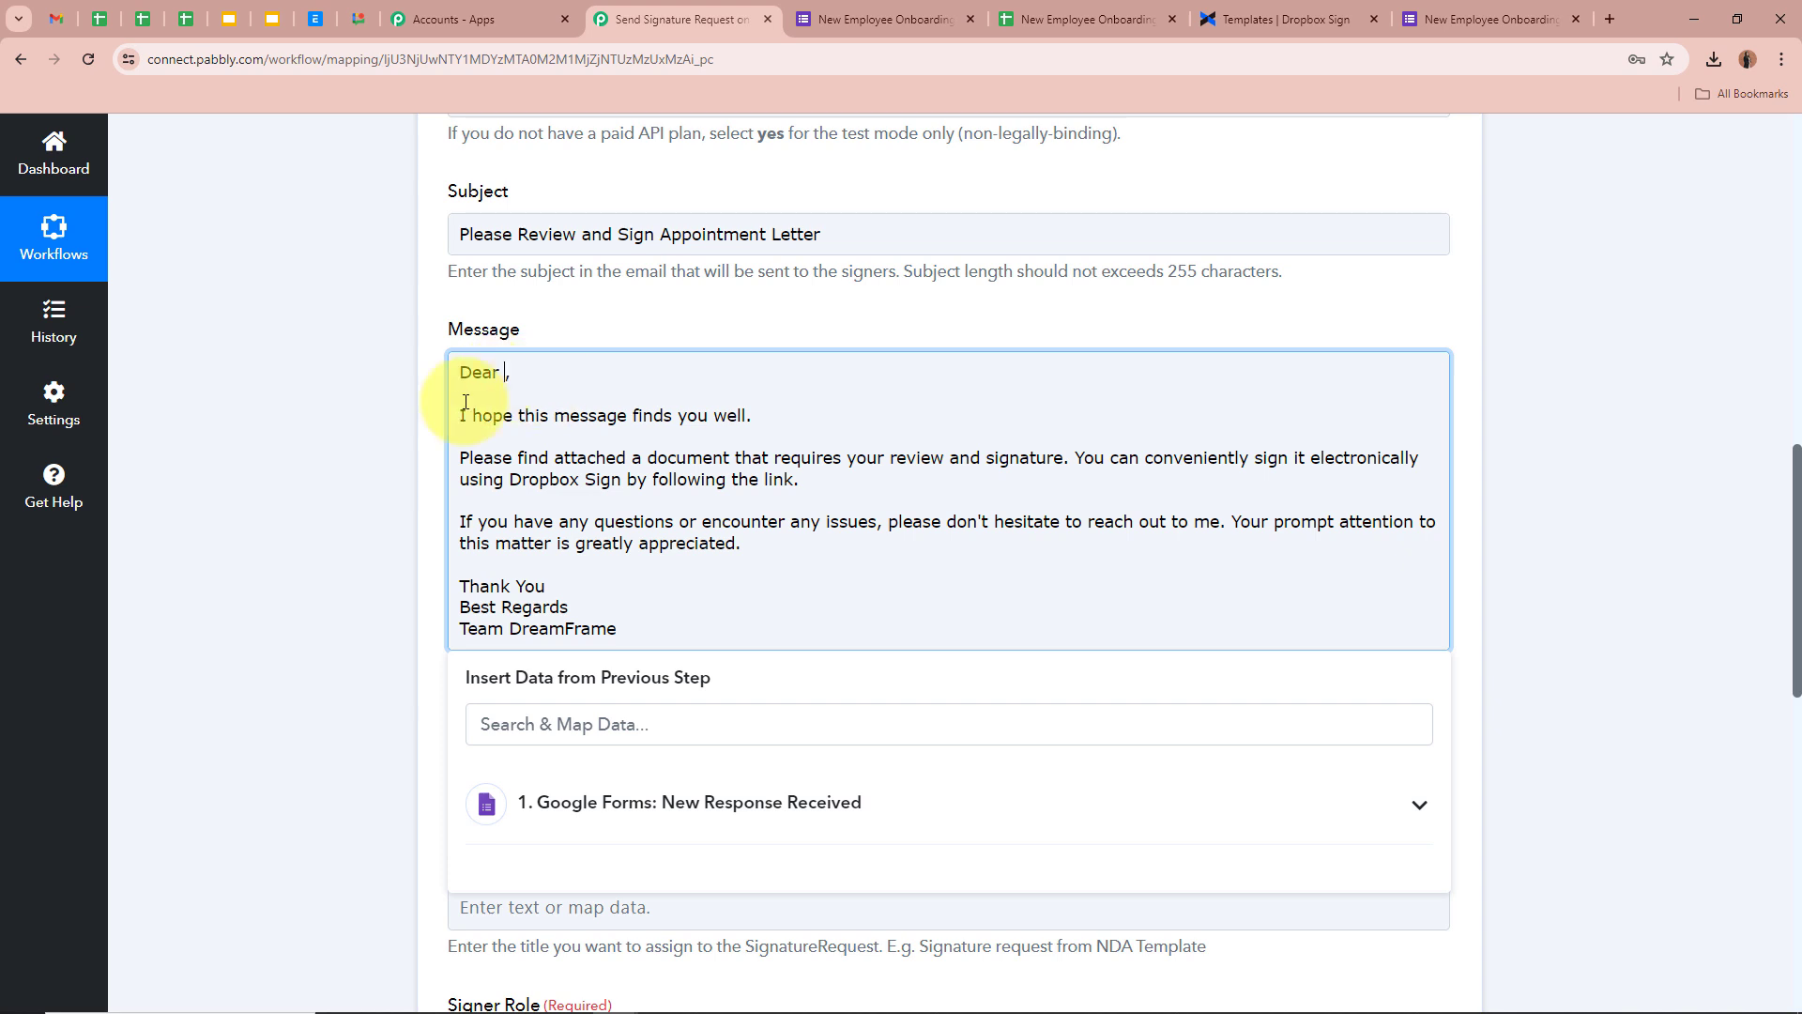
{"action": "left_click", "coordinate": [504, 373]}
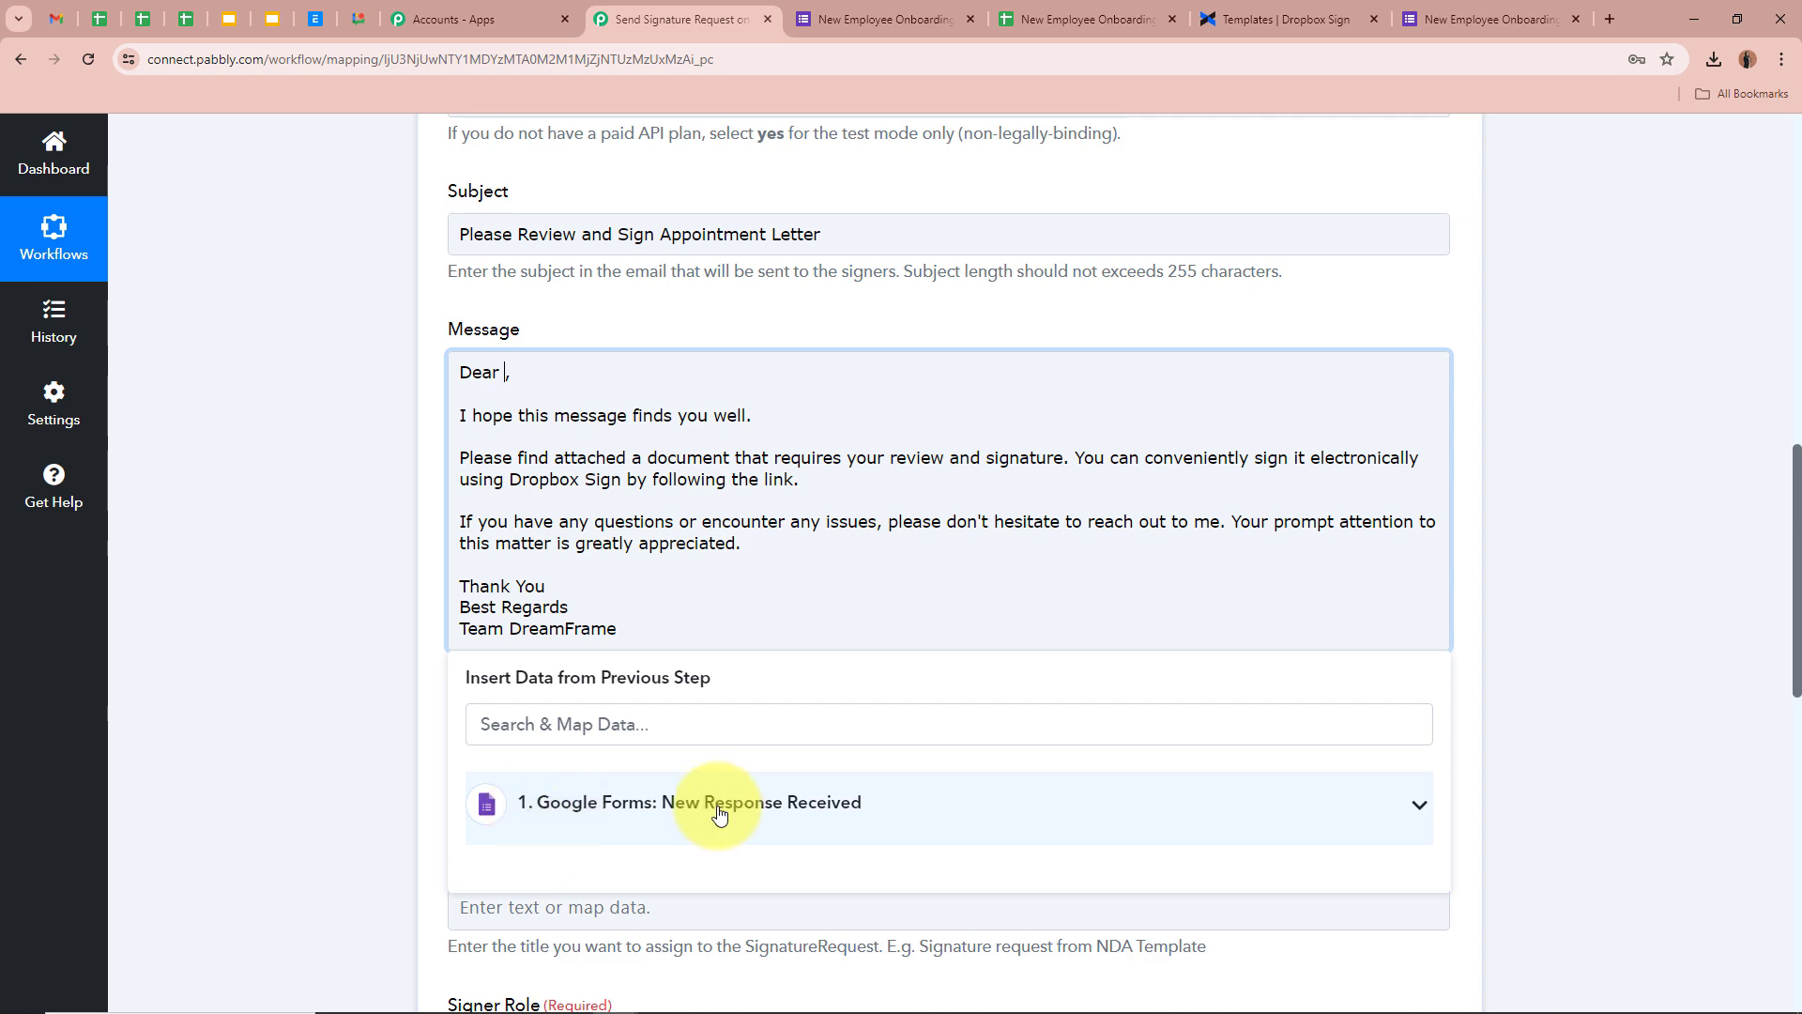
Insert the Google Forms '1. Name' response after 'Dear' in the Message greeting
{"action": "scroll", "coordinate": [916, 802], "scroll_direction": "up", "scroll_amount": 9}
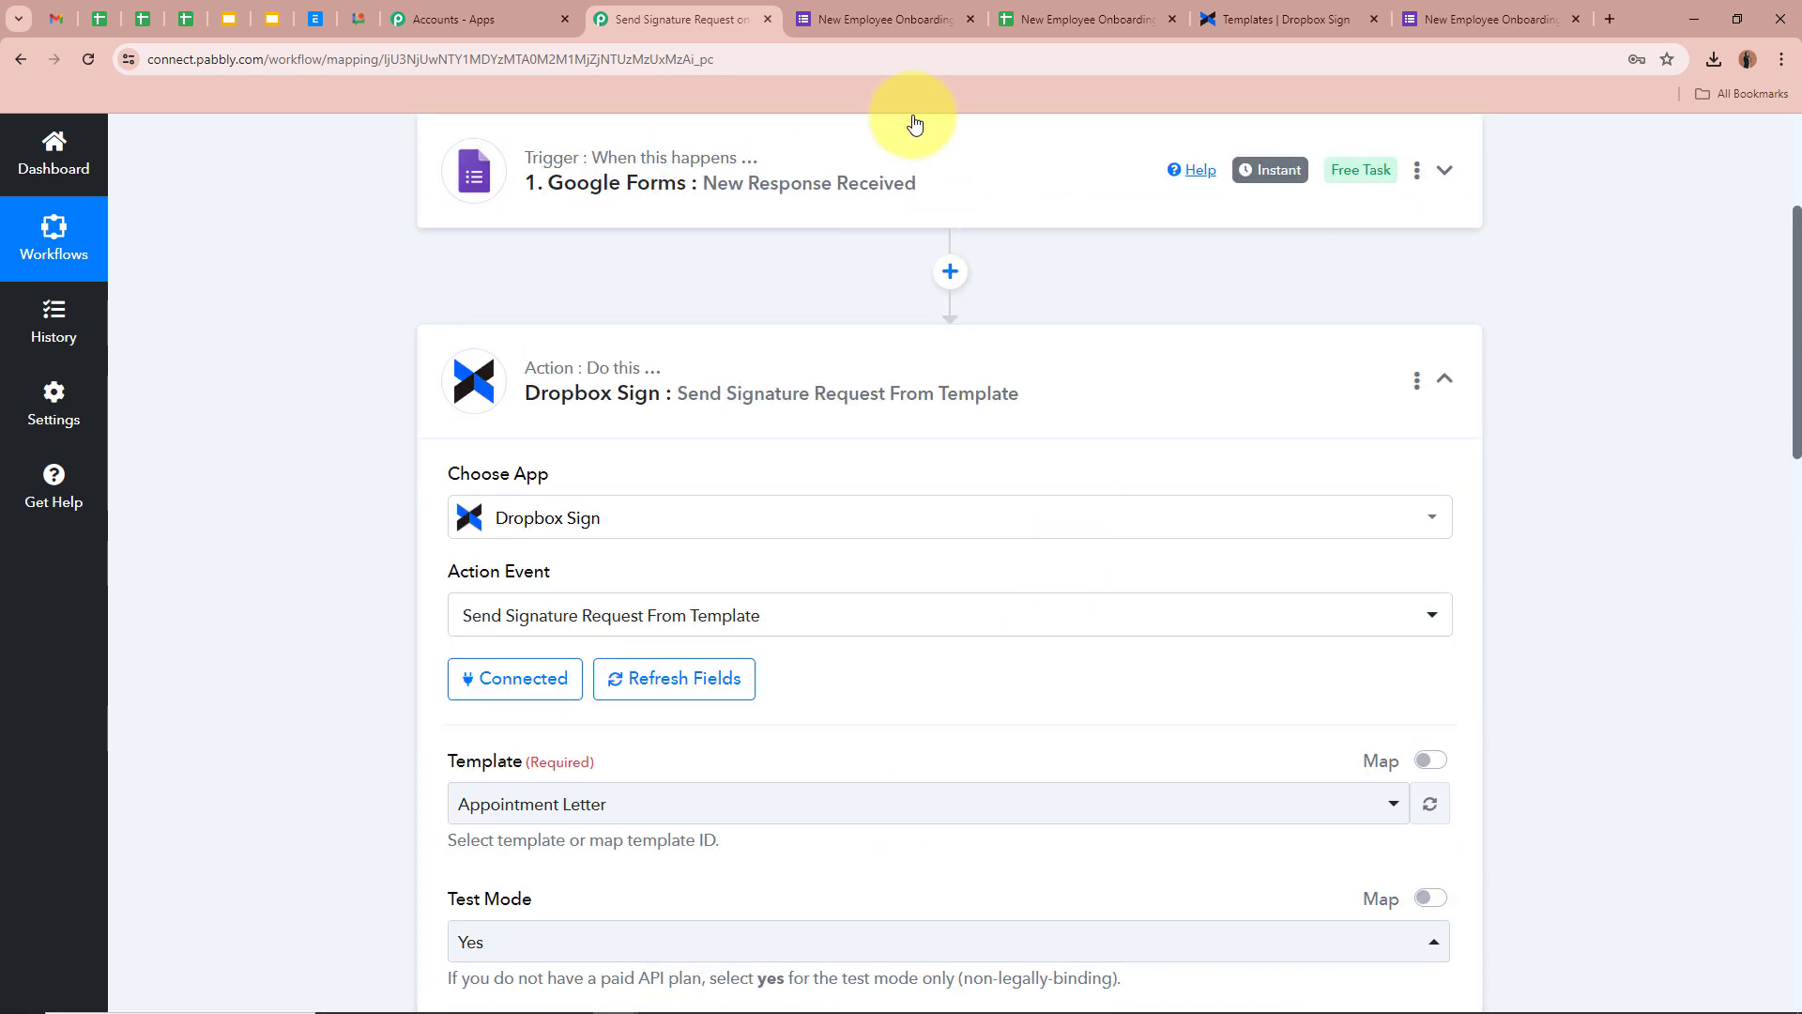
{"action": "scroll", "coordinate": [925, 310], "scroll_direction": "down", "scroll_amount": 9}
{"action": "scroll", "coordinate": [873, 422], "scroll_direction": "down", "scroll_amount": 1}
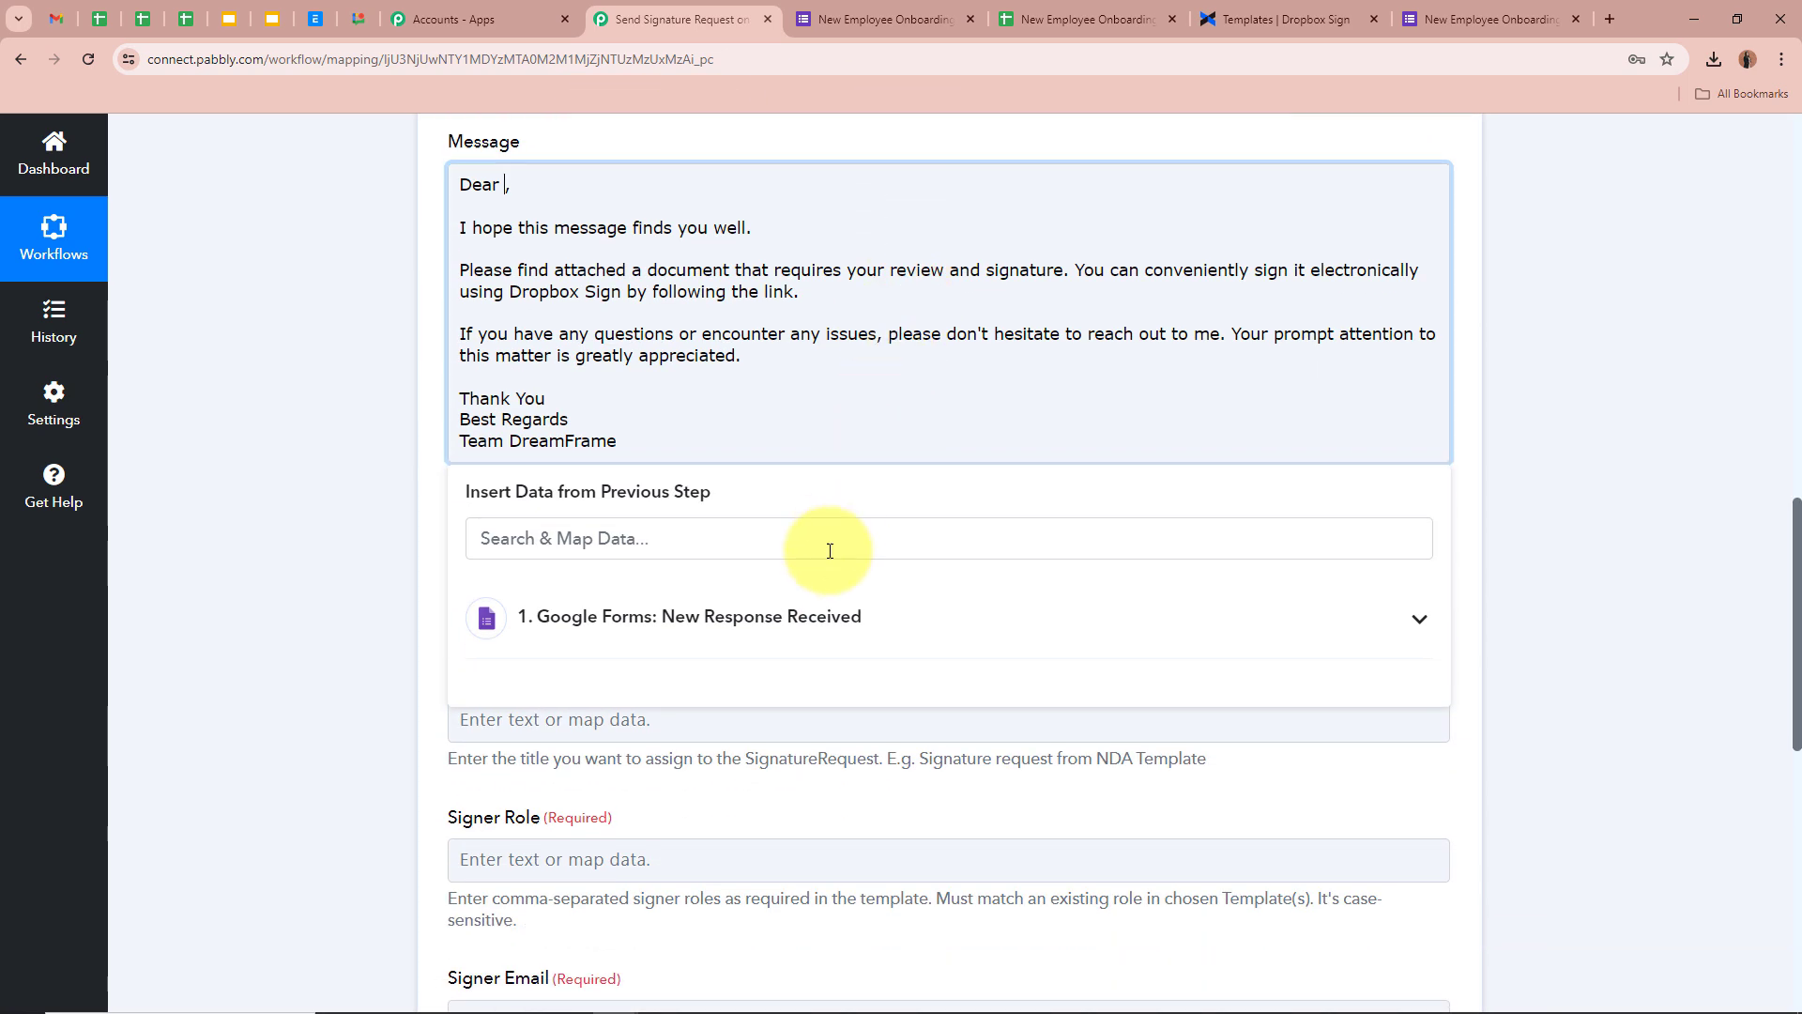
{"action": "left_click", "coordinate": [832, 615]}
{"action": "scroll", "coordinate": [809, 916], "scroll_direction": "down", "scroll_amount": 3}
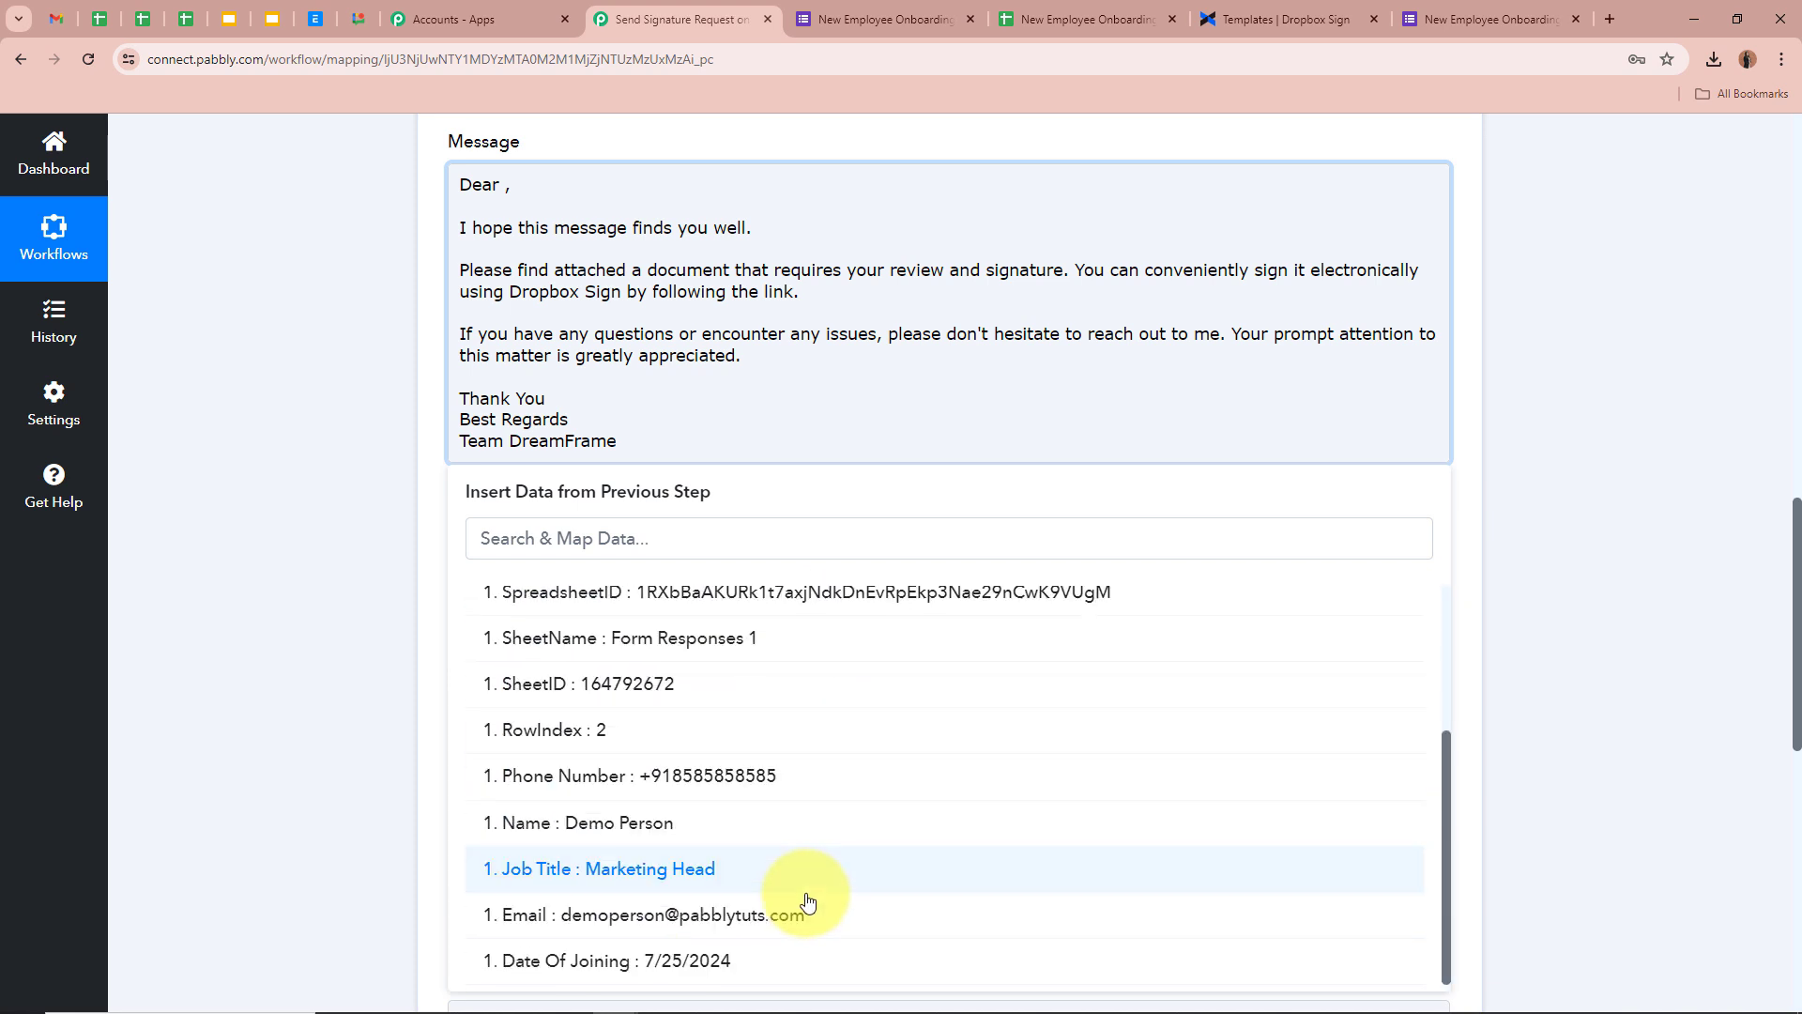
{"action": "scroll", "coordinate": [804, 901], "scroll_direction": "up", "scroll_amount": 3}
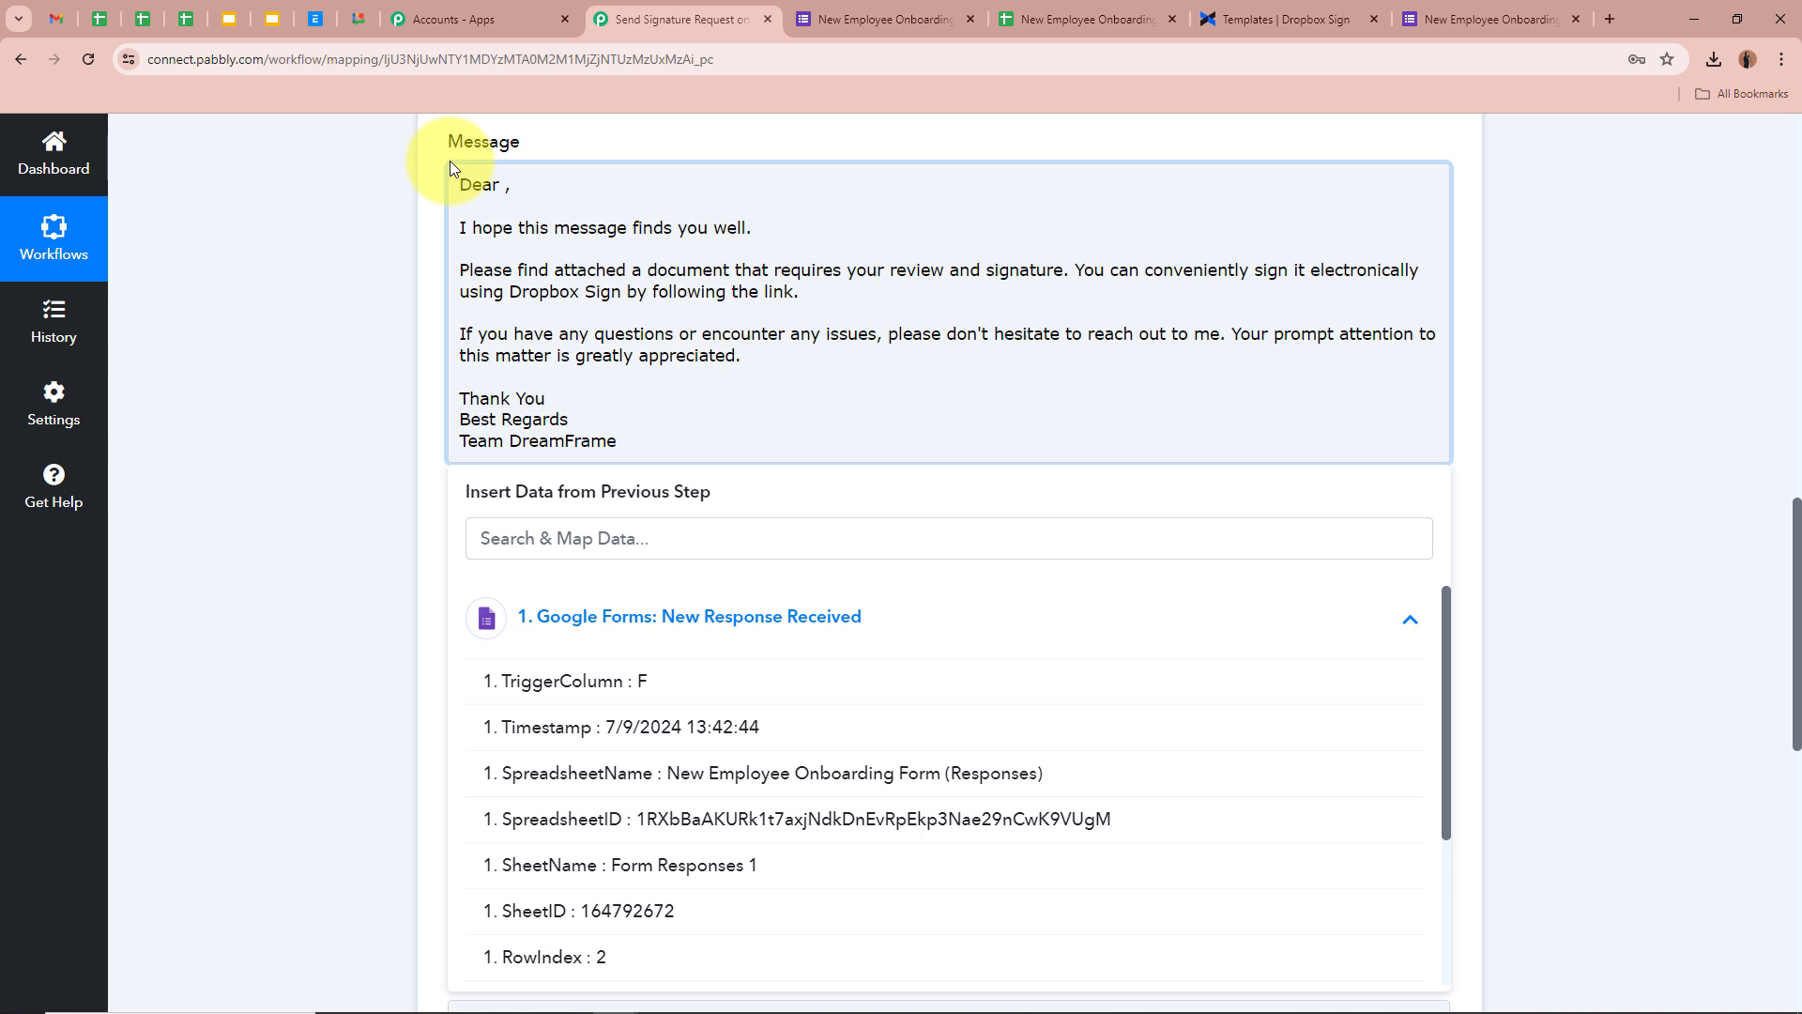
{"action": "scroll", "coordinate": [807, 816], "scroll_direction": "down", "scroll_amount": 3}
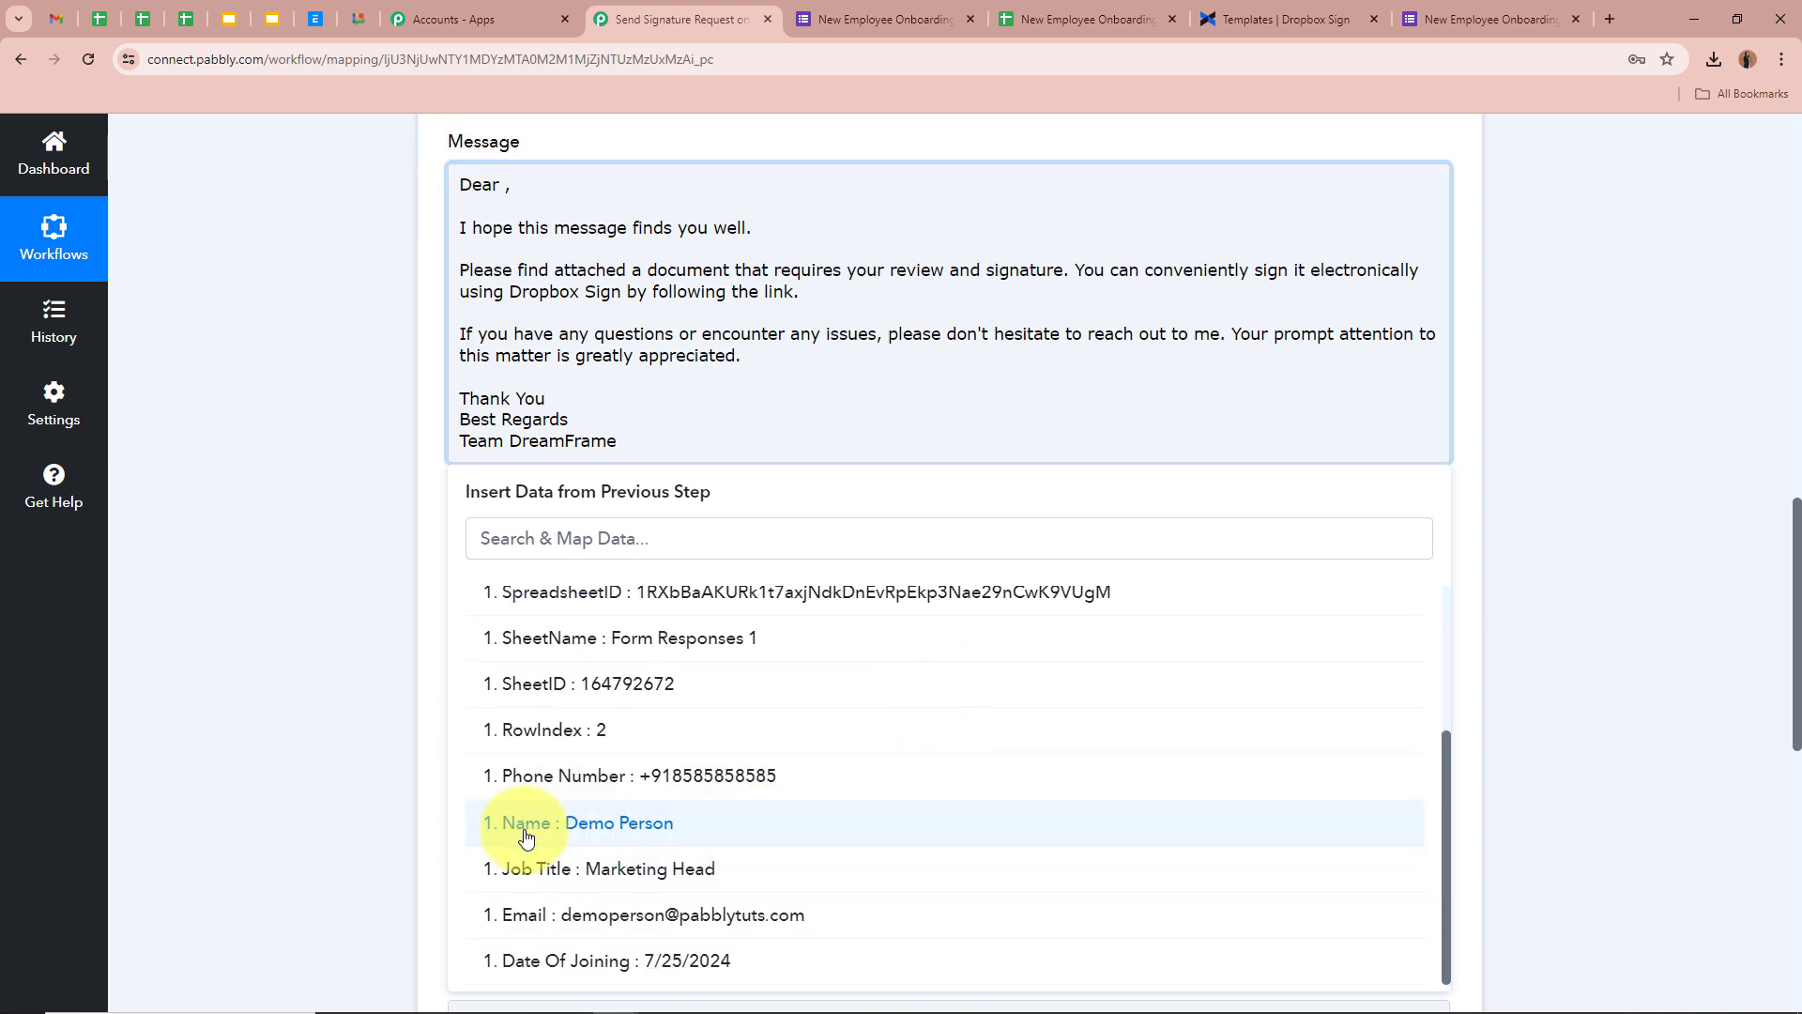
{"action": "left_click", "coordinate": [725, 832]}
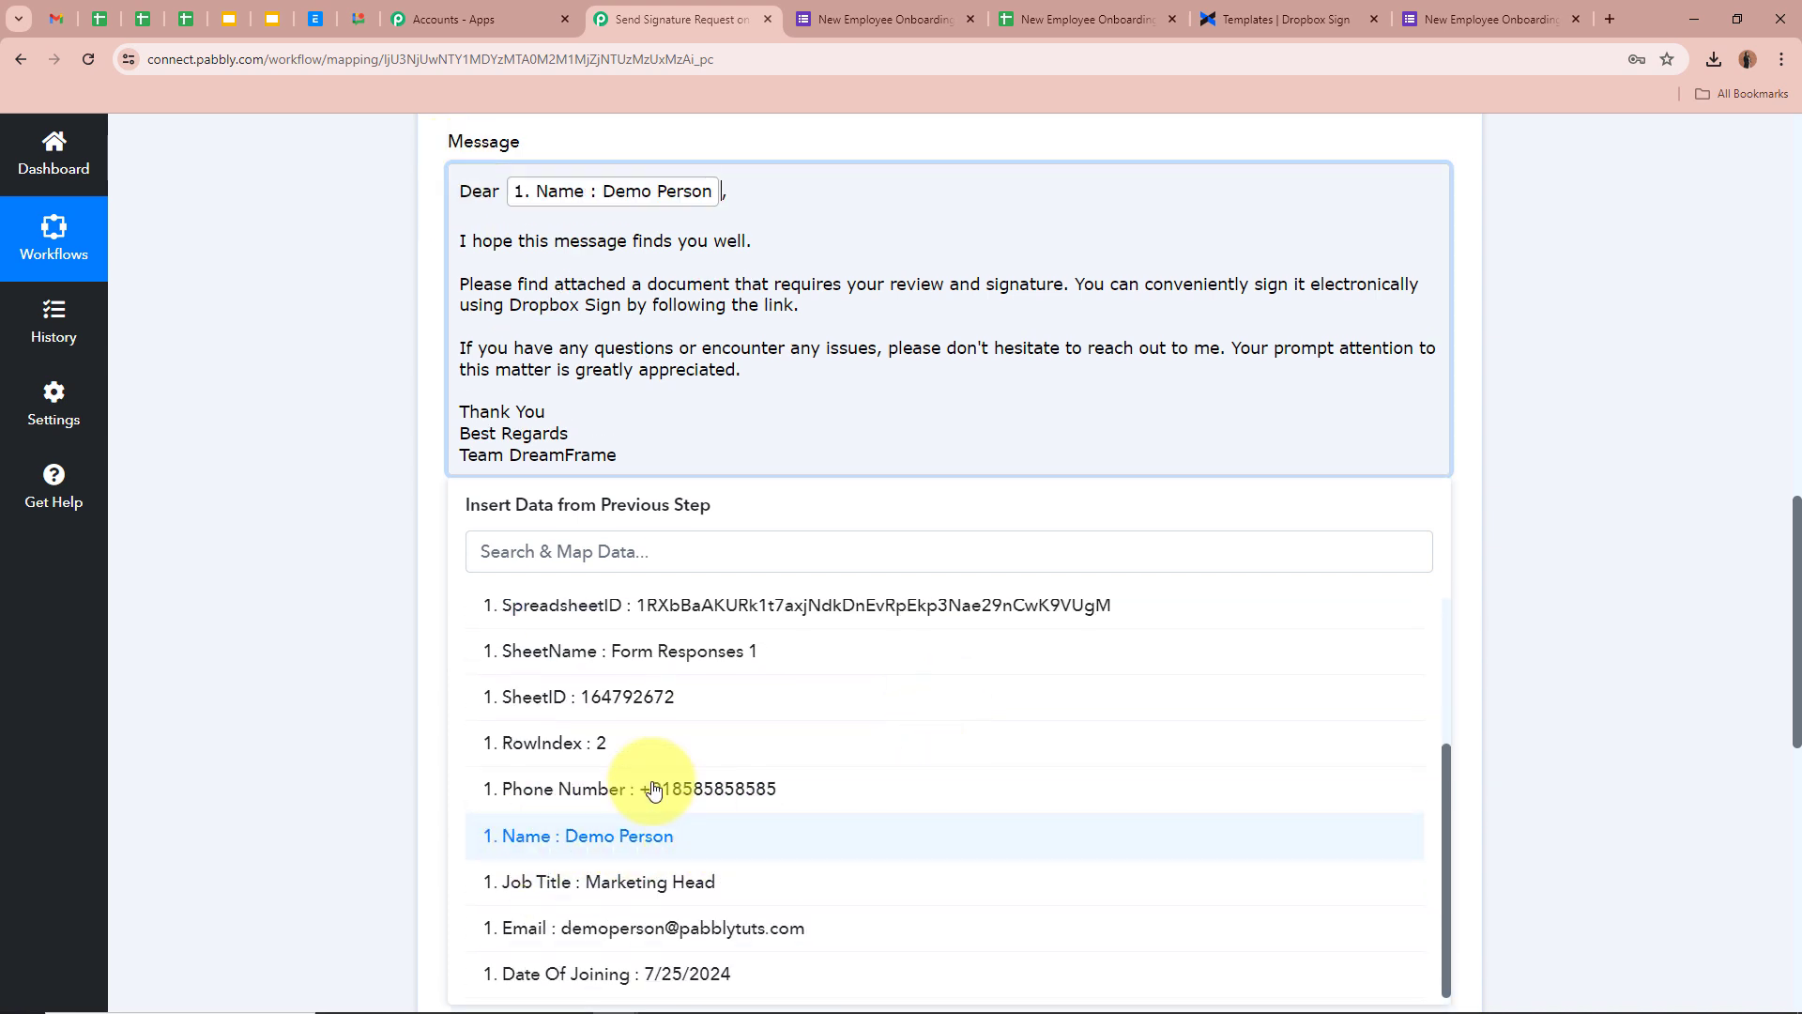
{"action": "left_click", "coordinate": [342, 452]}
{"action": "left_click", "coordinate": [204, 266]}
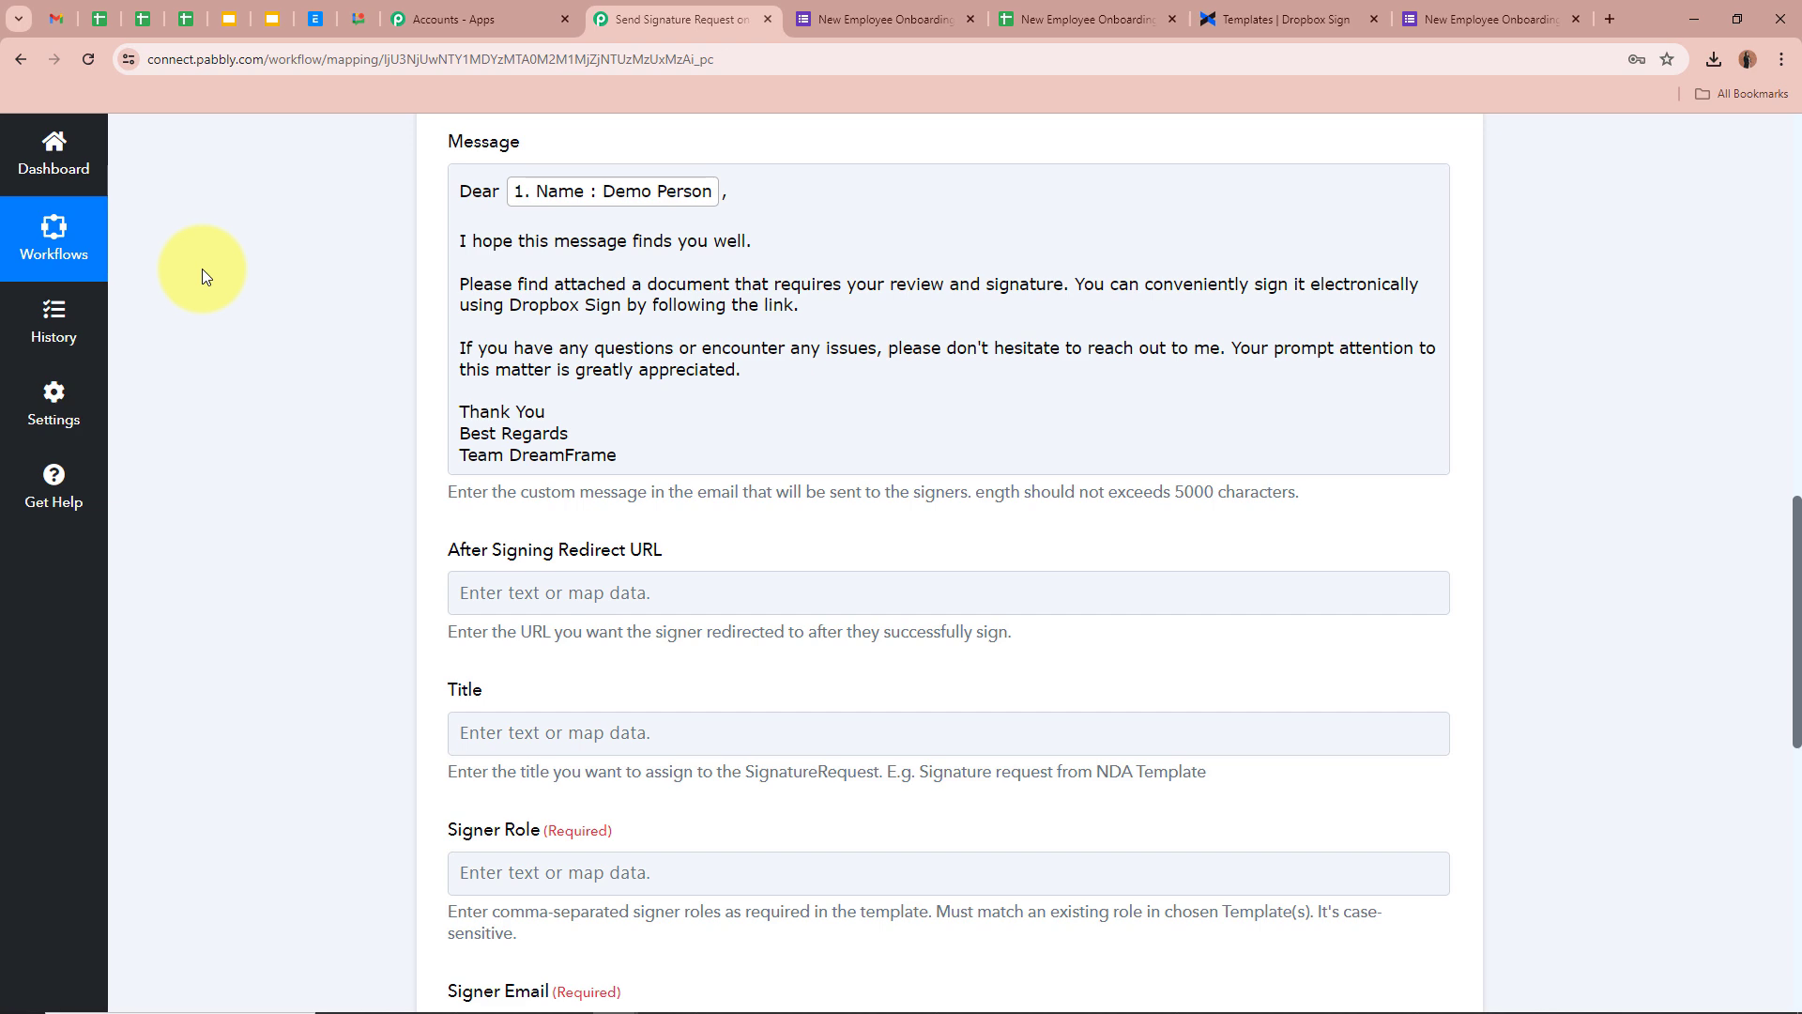
Delete the stray word 'a' so the message reads 'Please find attached document'
{"action": "scroll", "coordinate": [201, 268], "scroll_direction": "up", "scroll_amount": 10}
{"action": "scroll", "coordinate": [201, 268], "scroll_direction": "down", "scroll_amount": 8}
{"action": "scroll", "coordinate": [201, 268], "scroll_direction": "down", "scroll_amount": 3}
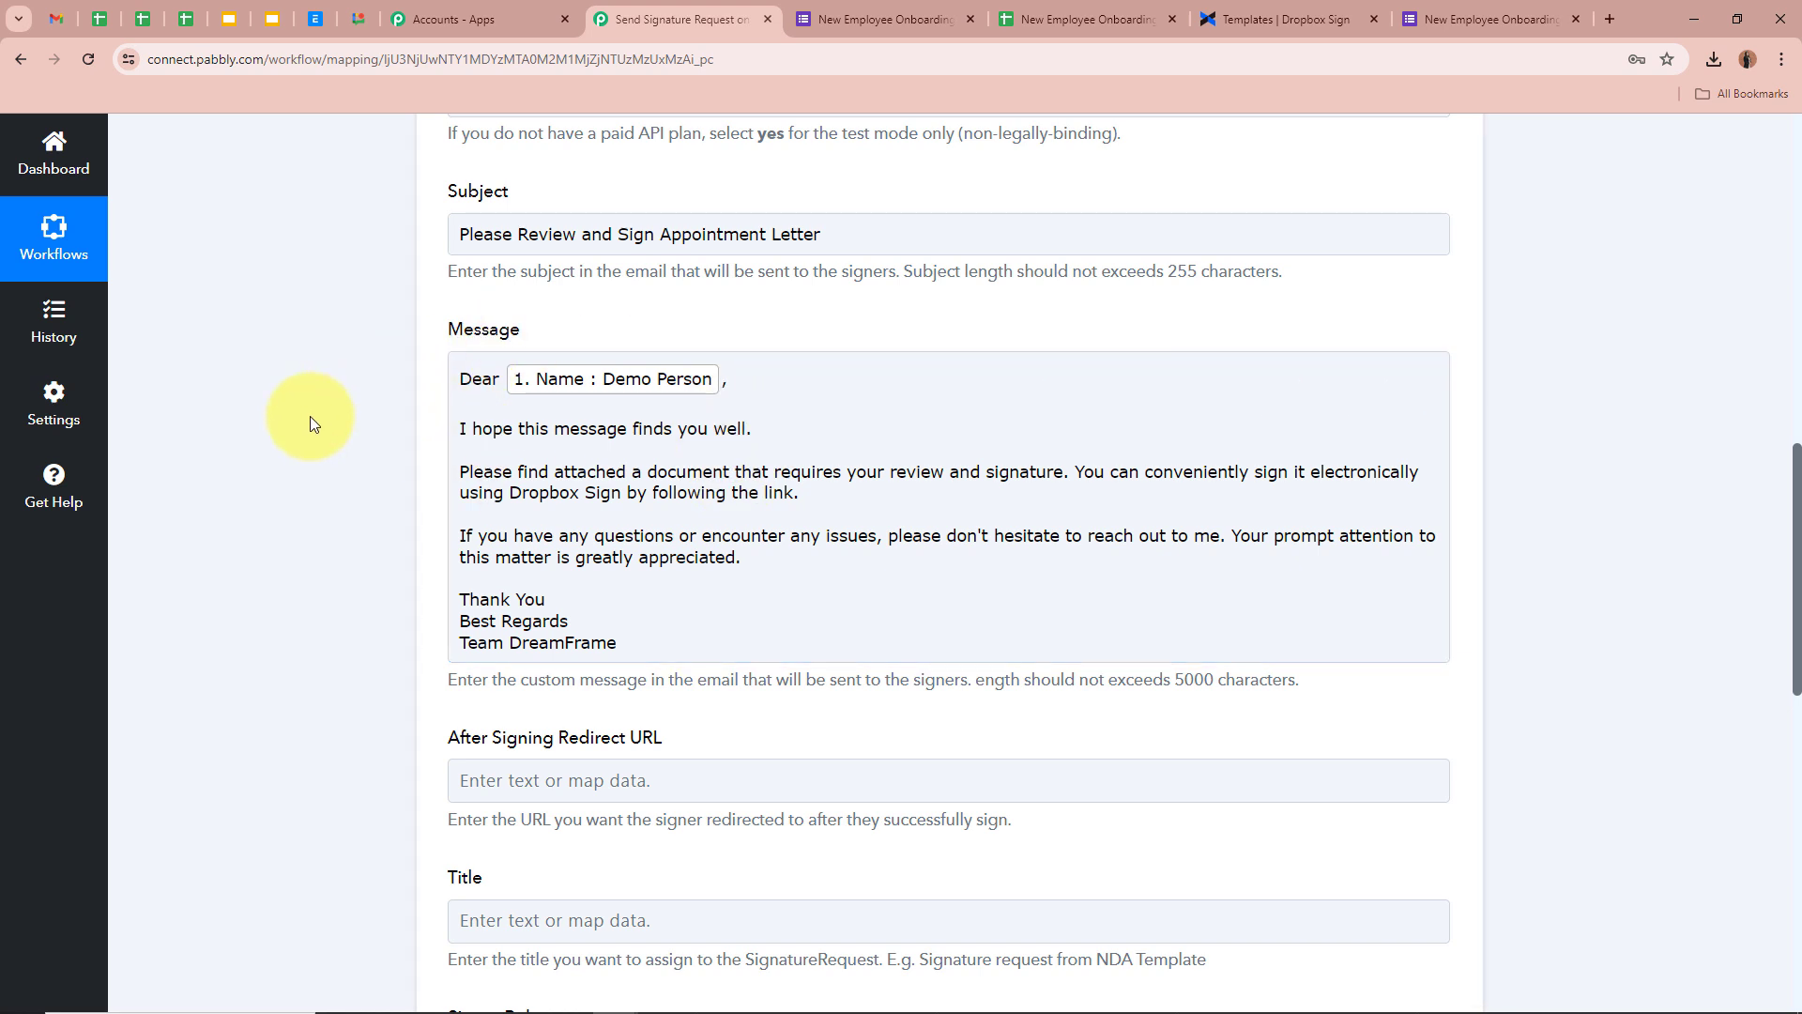
{"action": "scroll", "coordinate": [310, 415], "scroll_direction": "down", "scroll_amount": 1}
{"action": "left_click", "coordinate": [485, 359]}
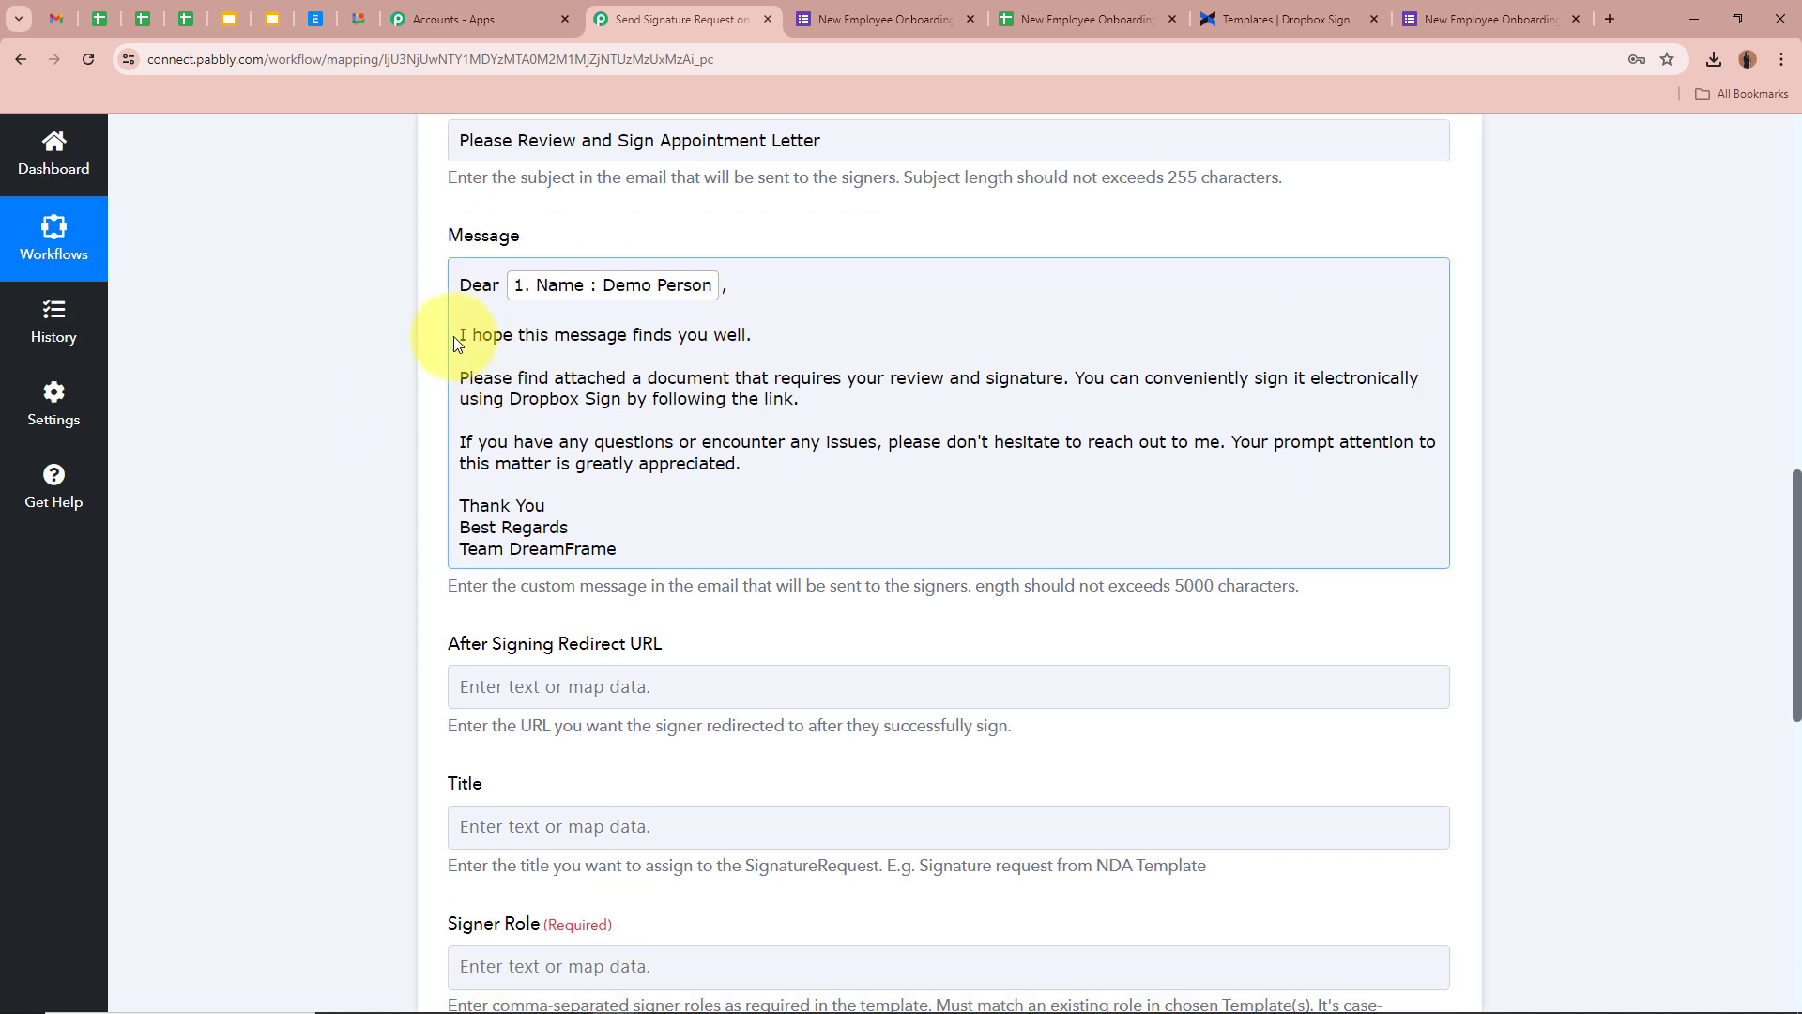
{"action": "double_click", "coordinate": [636, 379]}
{"action": "key", "text": "BackSpace"}
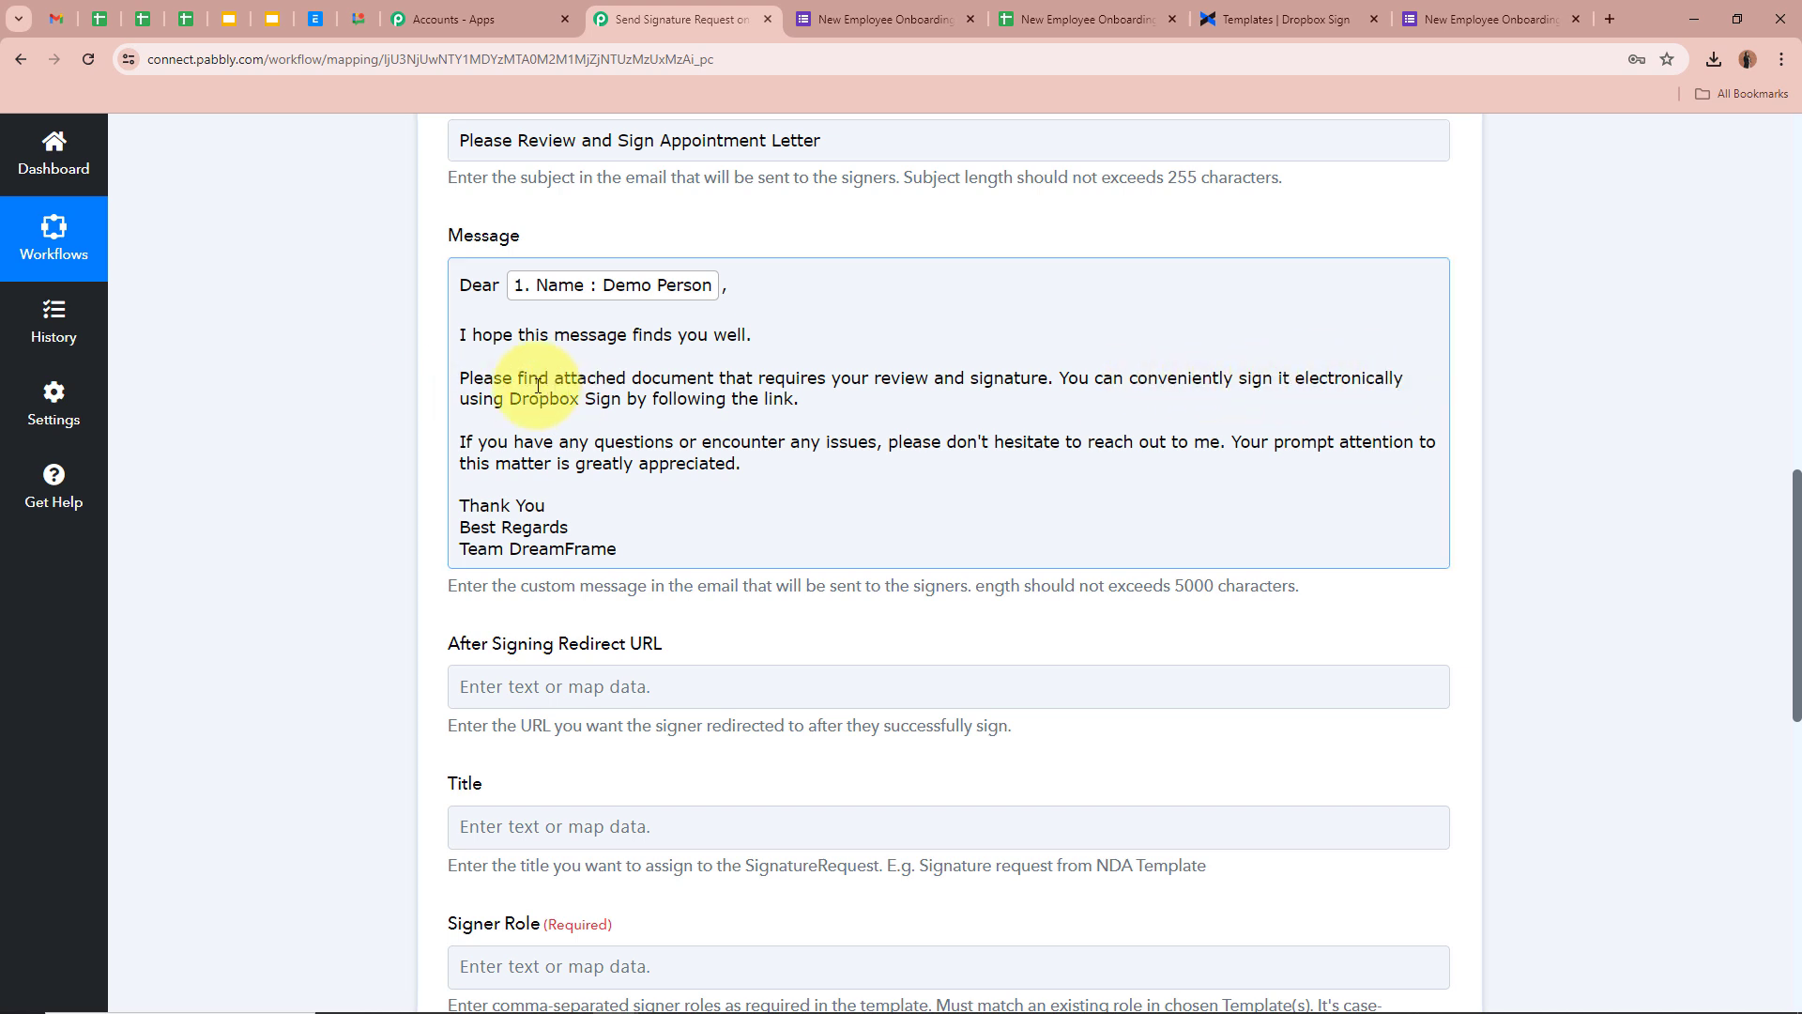
{"action": "scroll", "coordinate": [657, 375], "scroll_direction": "down", "scroll_amount": 1}
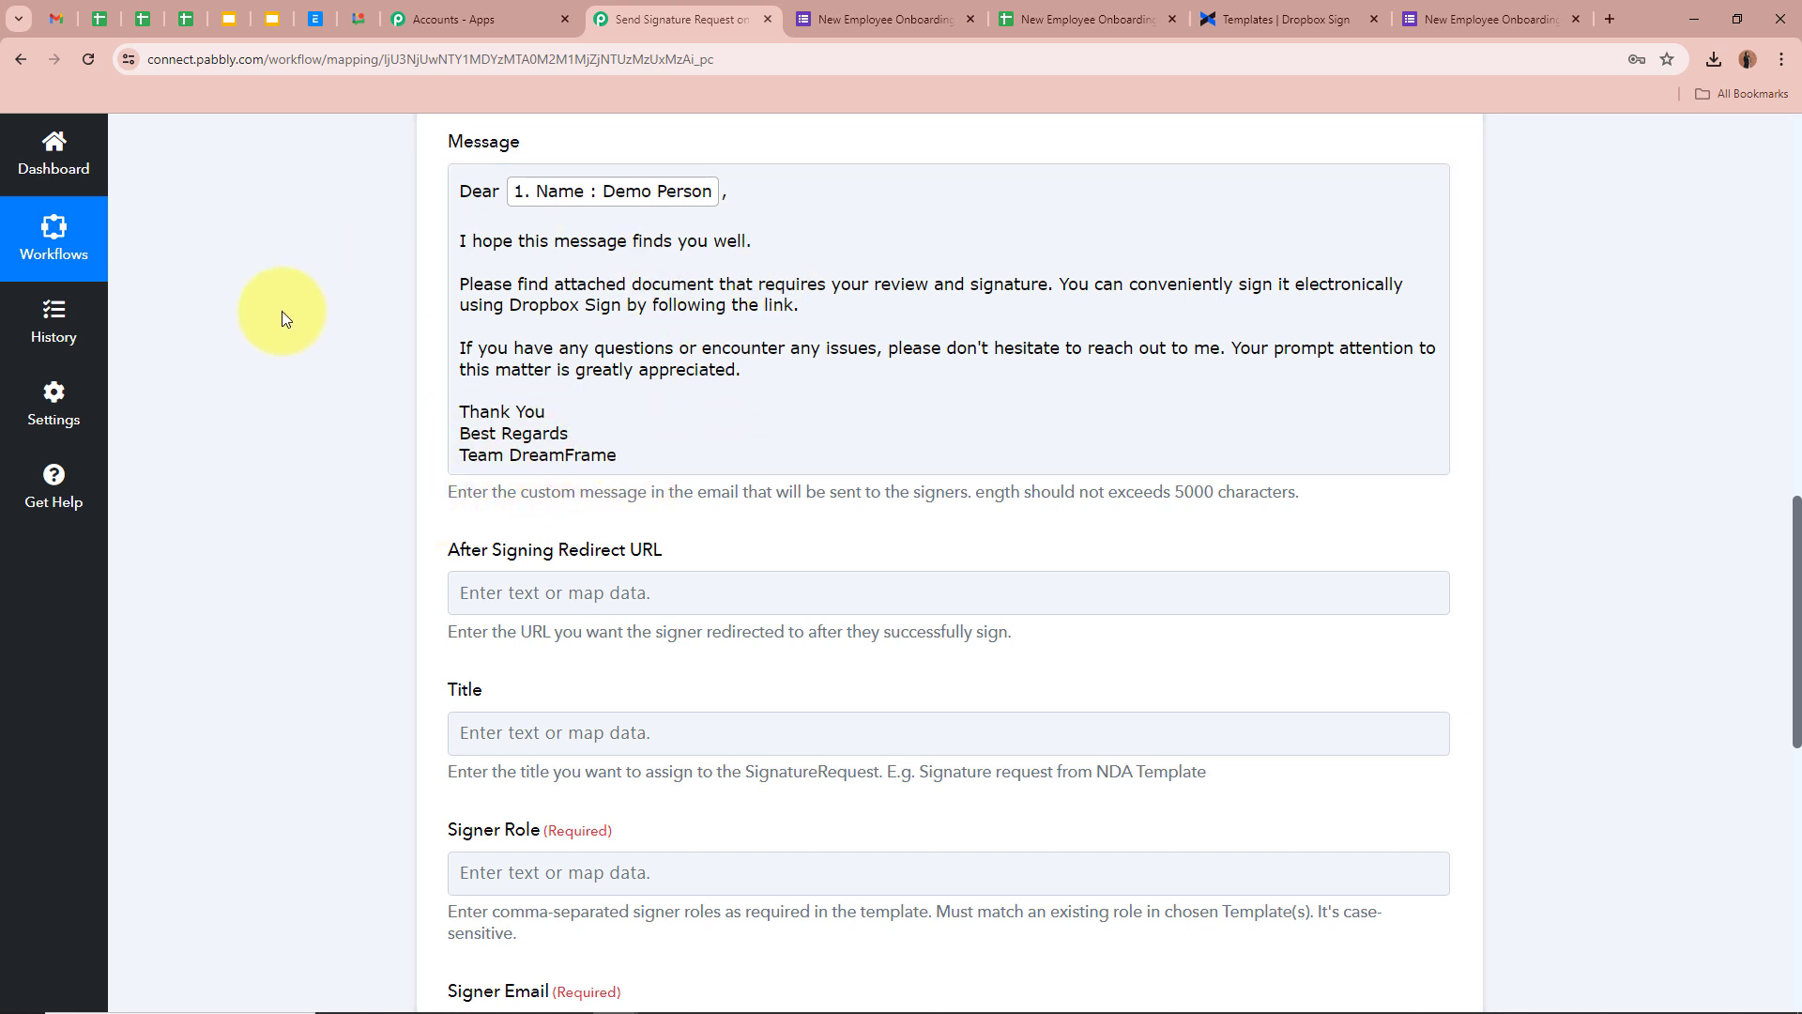
Point out the redirect-after-signing option and explain what its redirect URL does
{"action": "scroll", "coordinate": [281, 311], "scroll_direction": "down", "scroll_amount": 2}
{"action": "scroll", "coordinate": [276, 319], "scroll_direction": "up", "scroll_amount": 3}
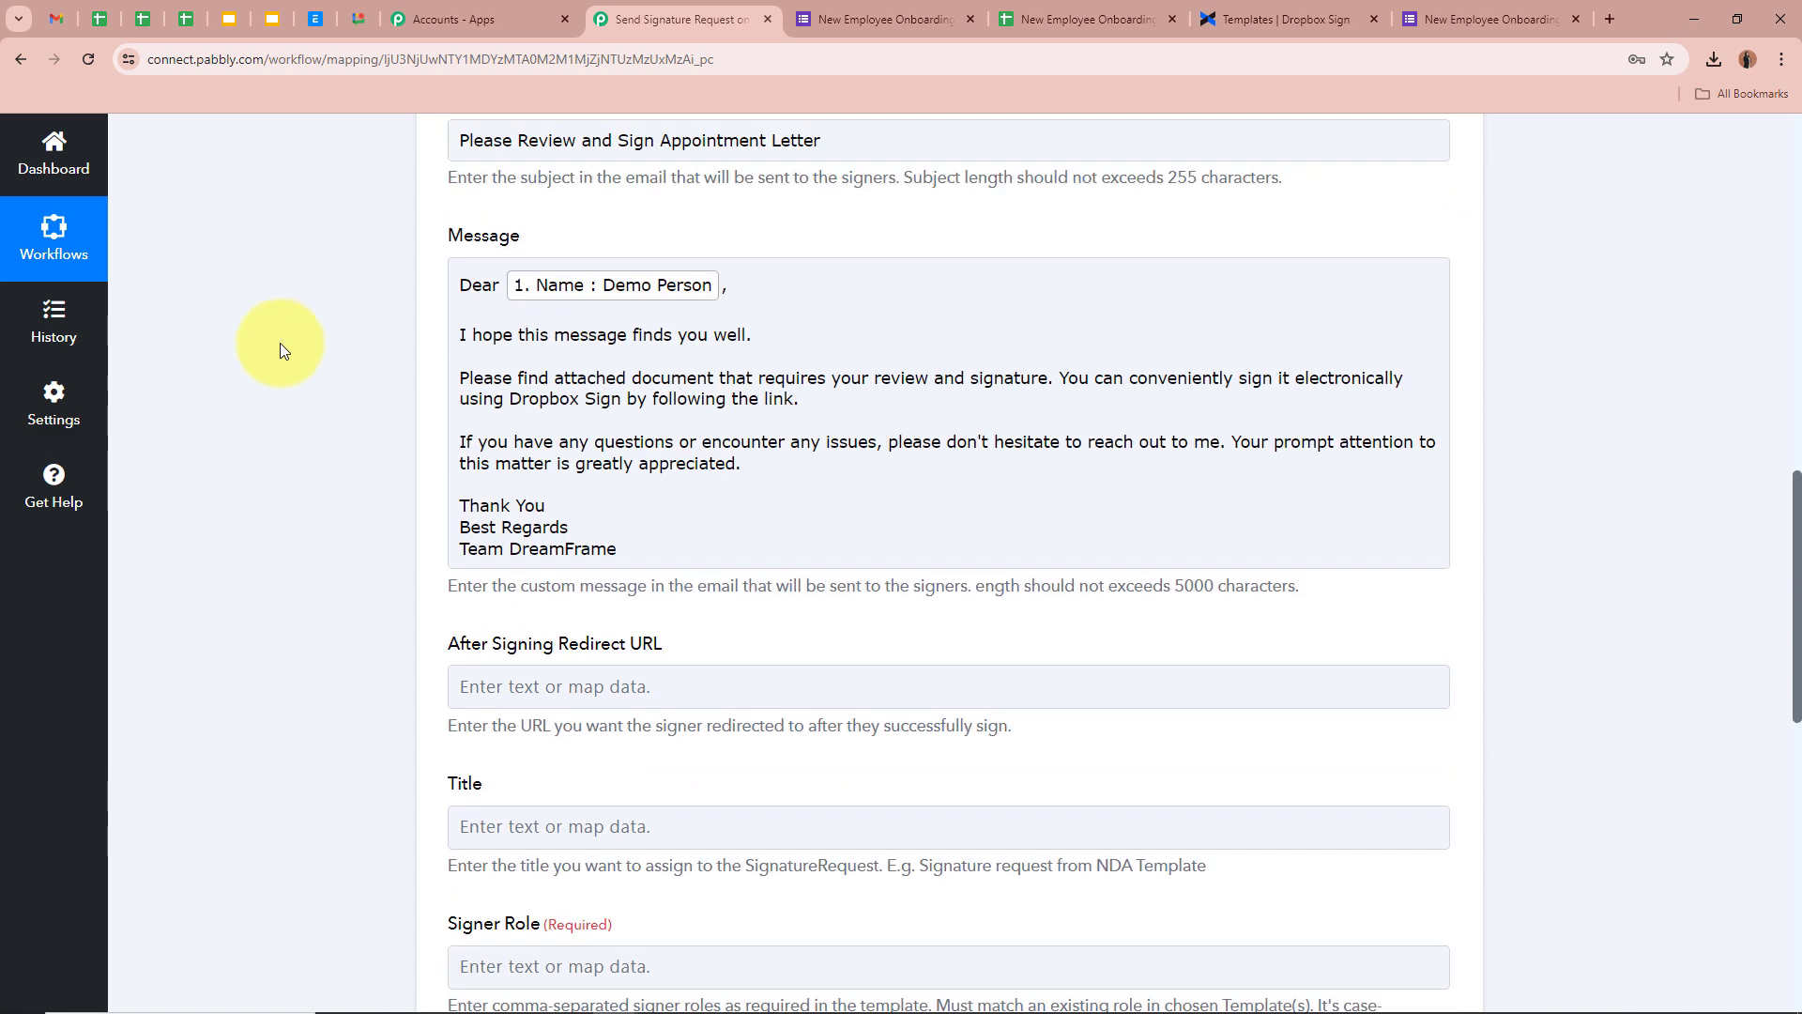
{"action": "scroll", "coordinate": [347, 400], "scroll_direction": "down", "scroll_amount": 3}
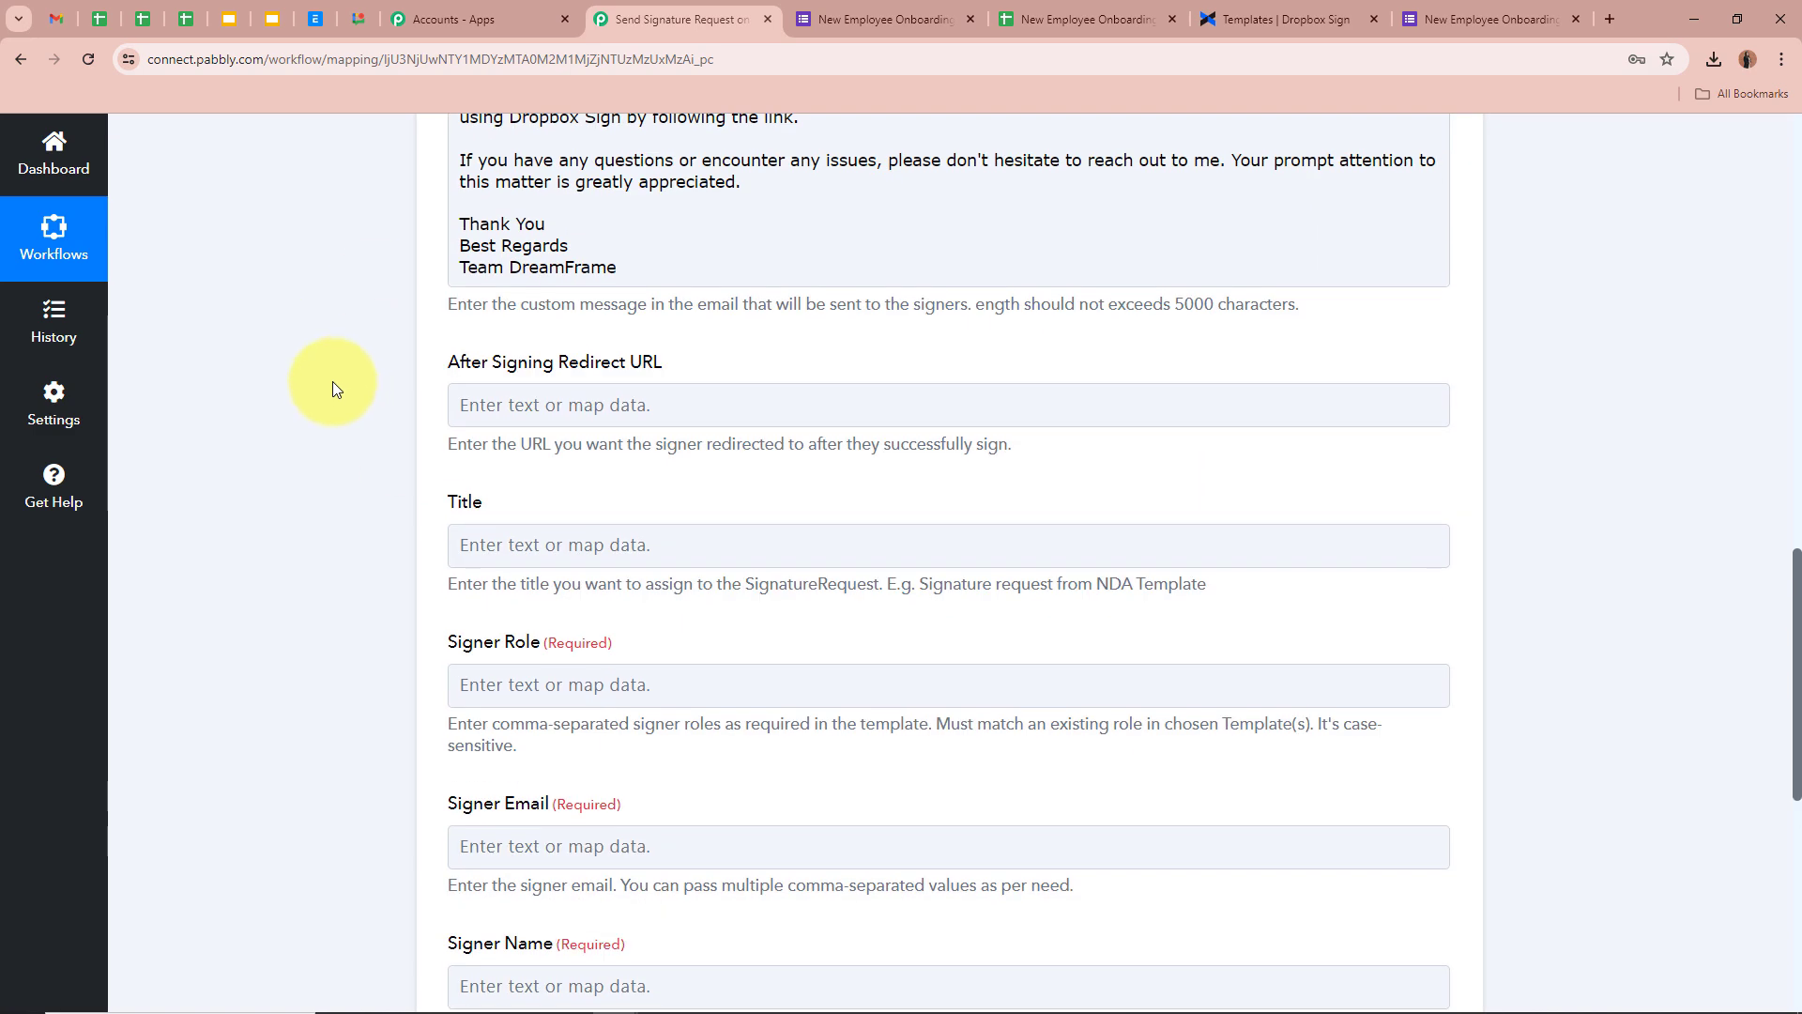
{"action": "left_click_drag", "start_coordinate": [437, 366], "coordinate": [735, 369]}
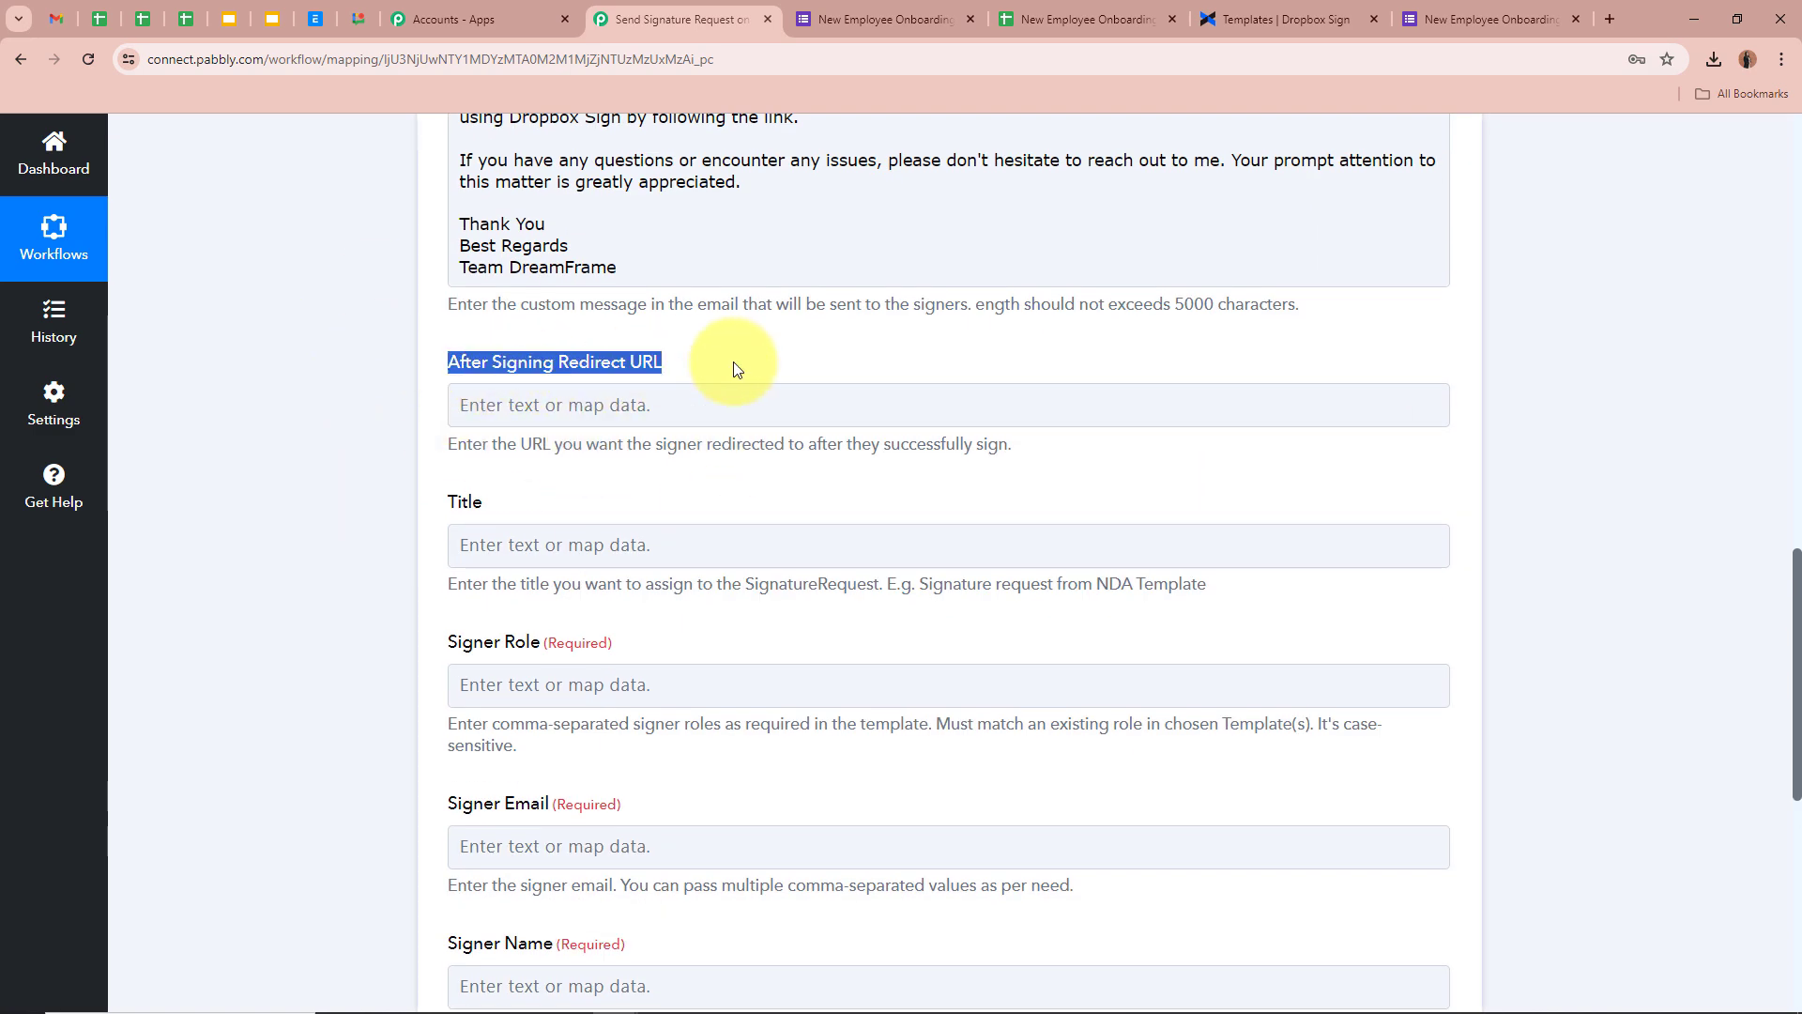
{"action": "left_click", "coordinate": [351, 373]}
{"action": "left_click_drag", "start_coordinate": [439, 446], "coordinate": [1005, 474]}
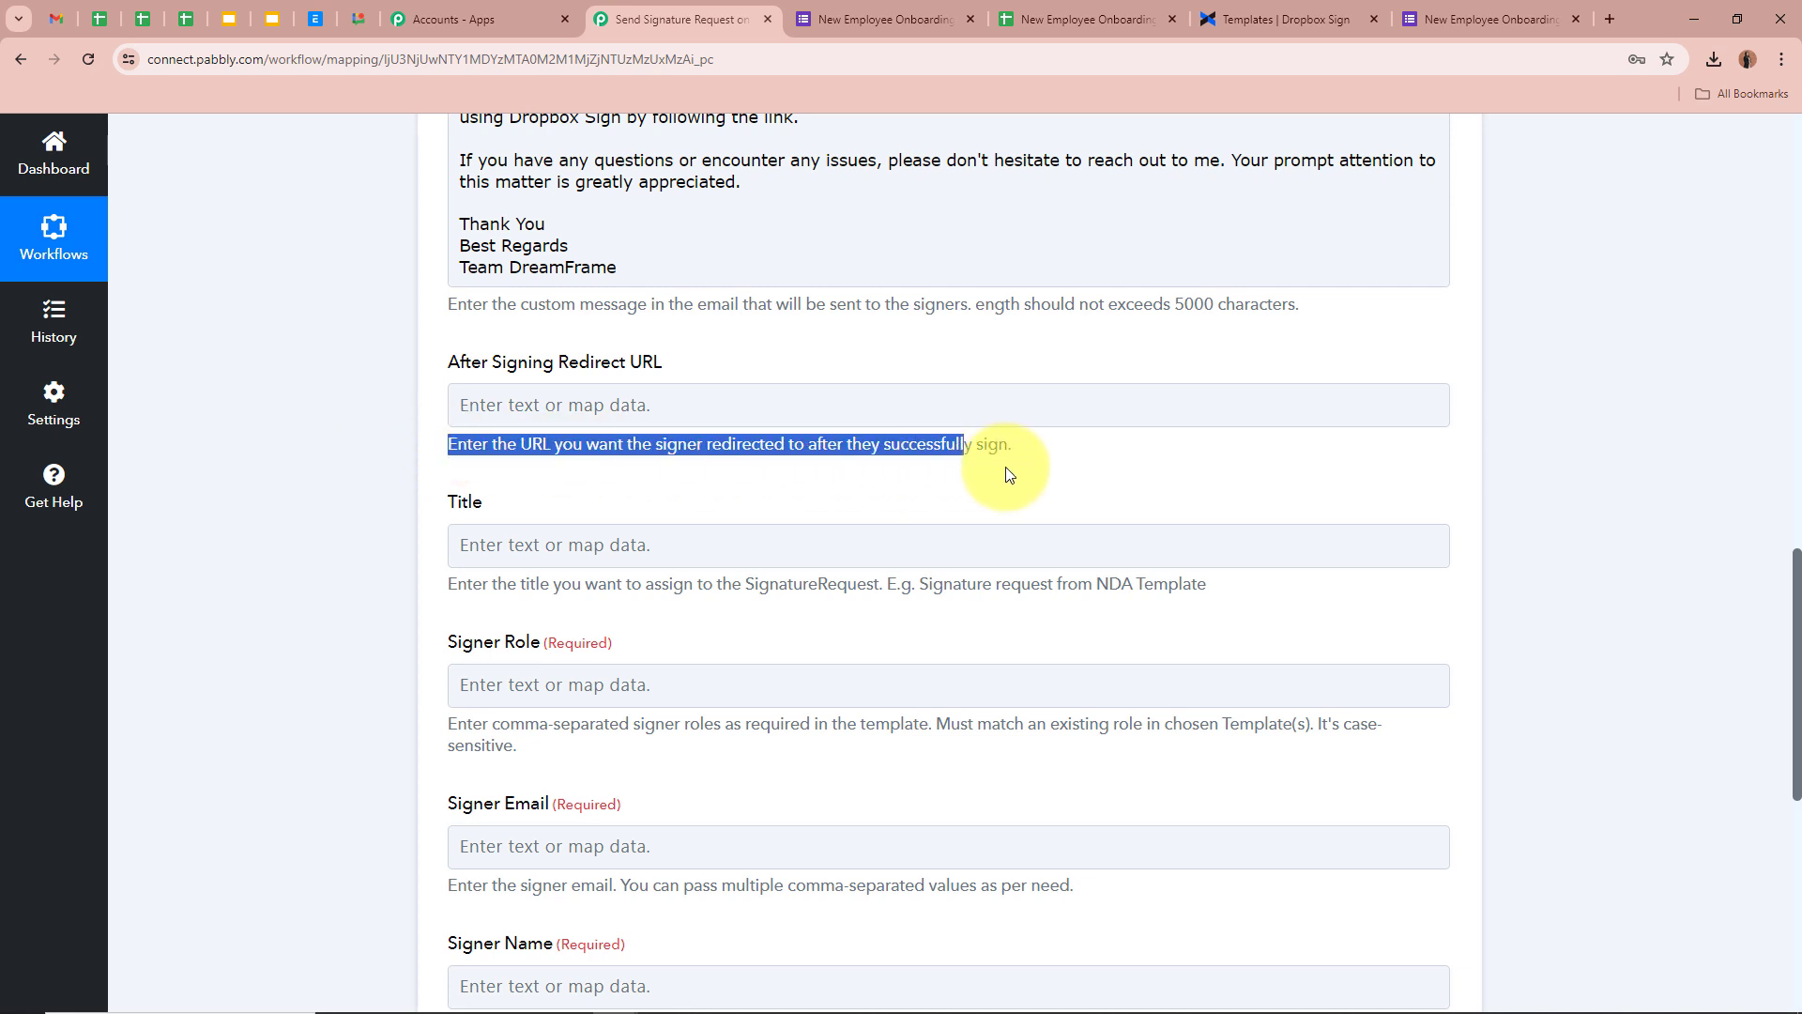
{"action": "left_click", "coordinate": [285, 385]}
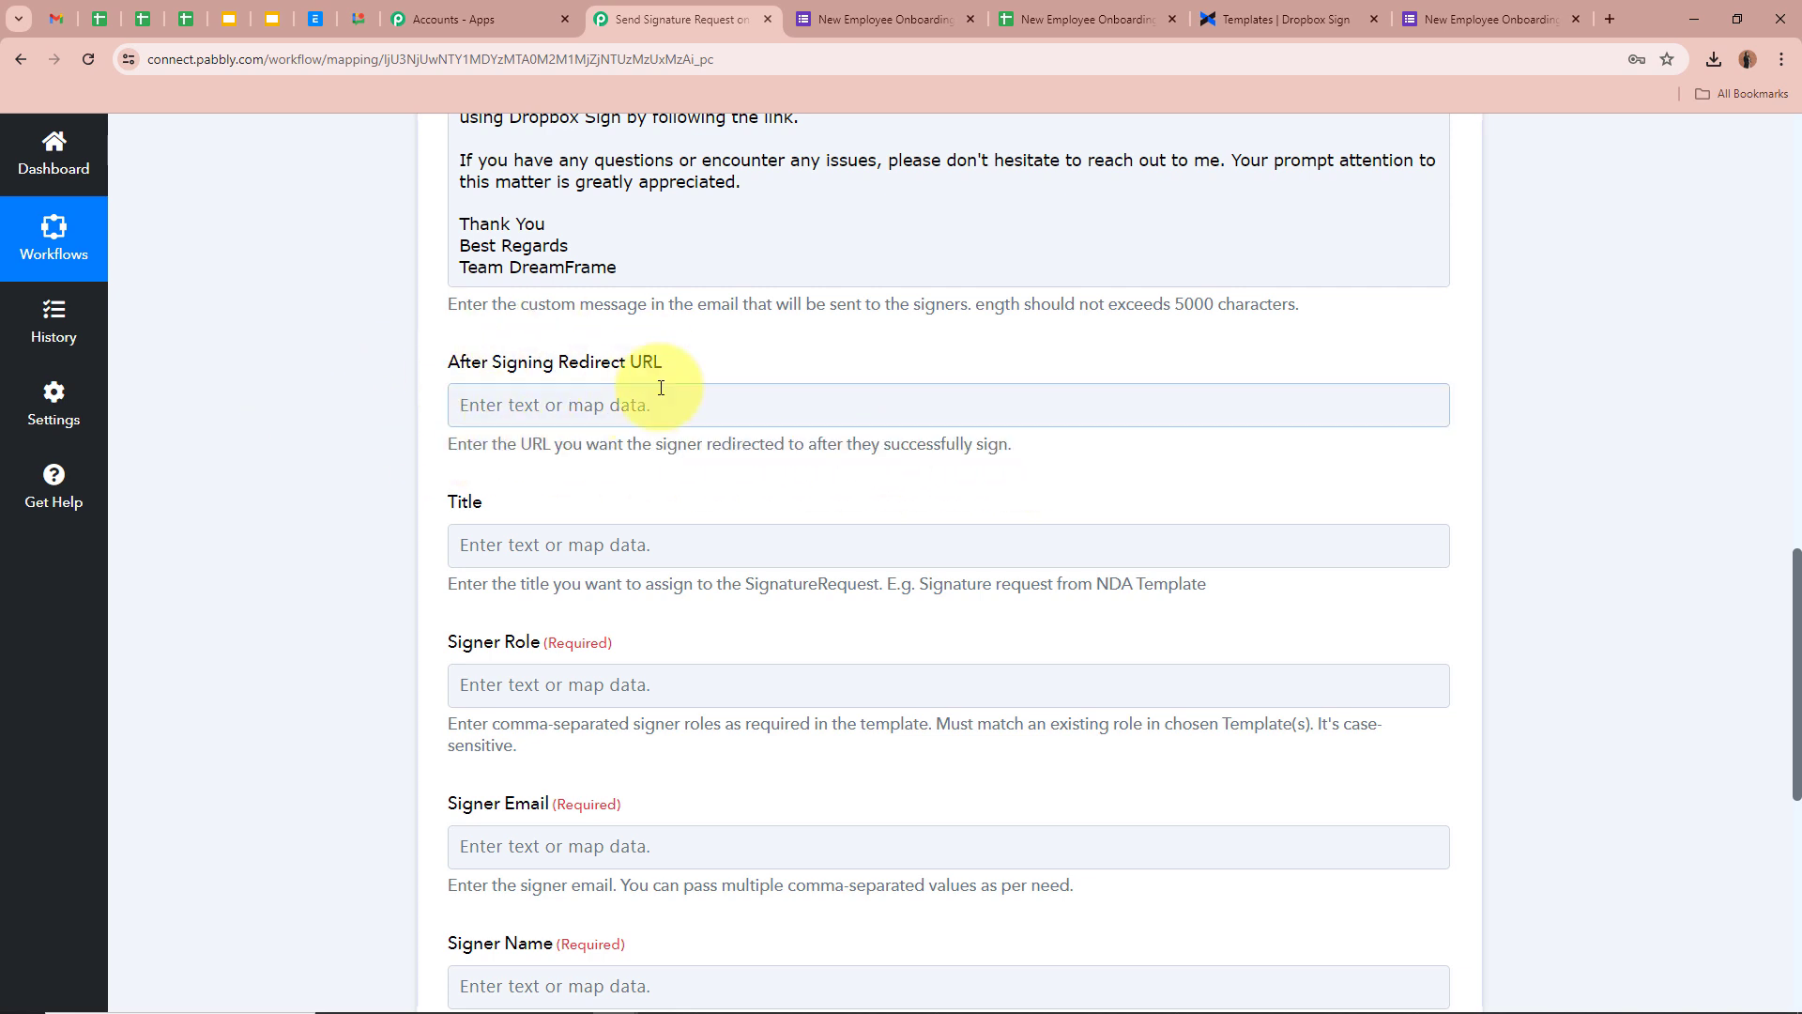
{"action": "scroll", "coordinate": [707, 353], "scroll_direction": "down", "scroll_amount": 3}
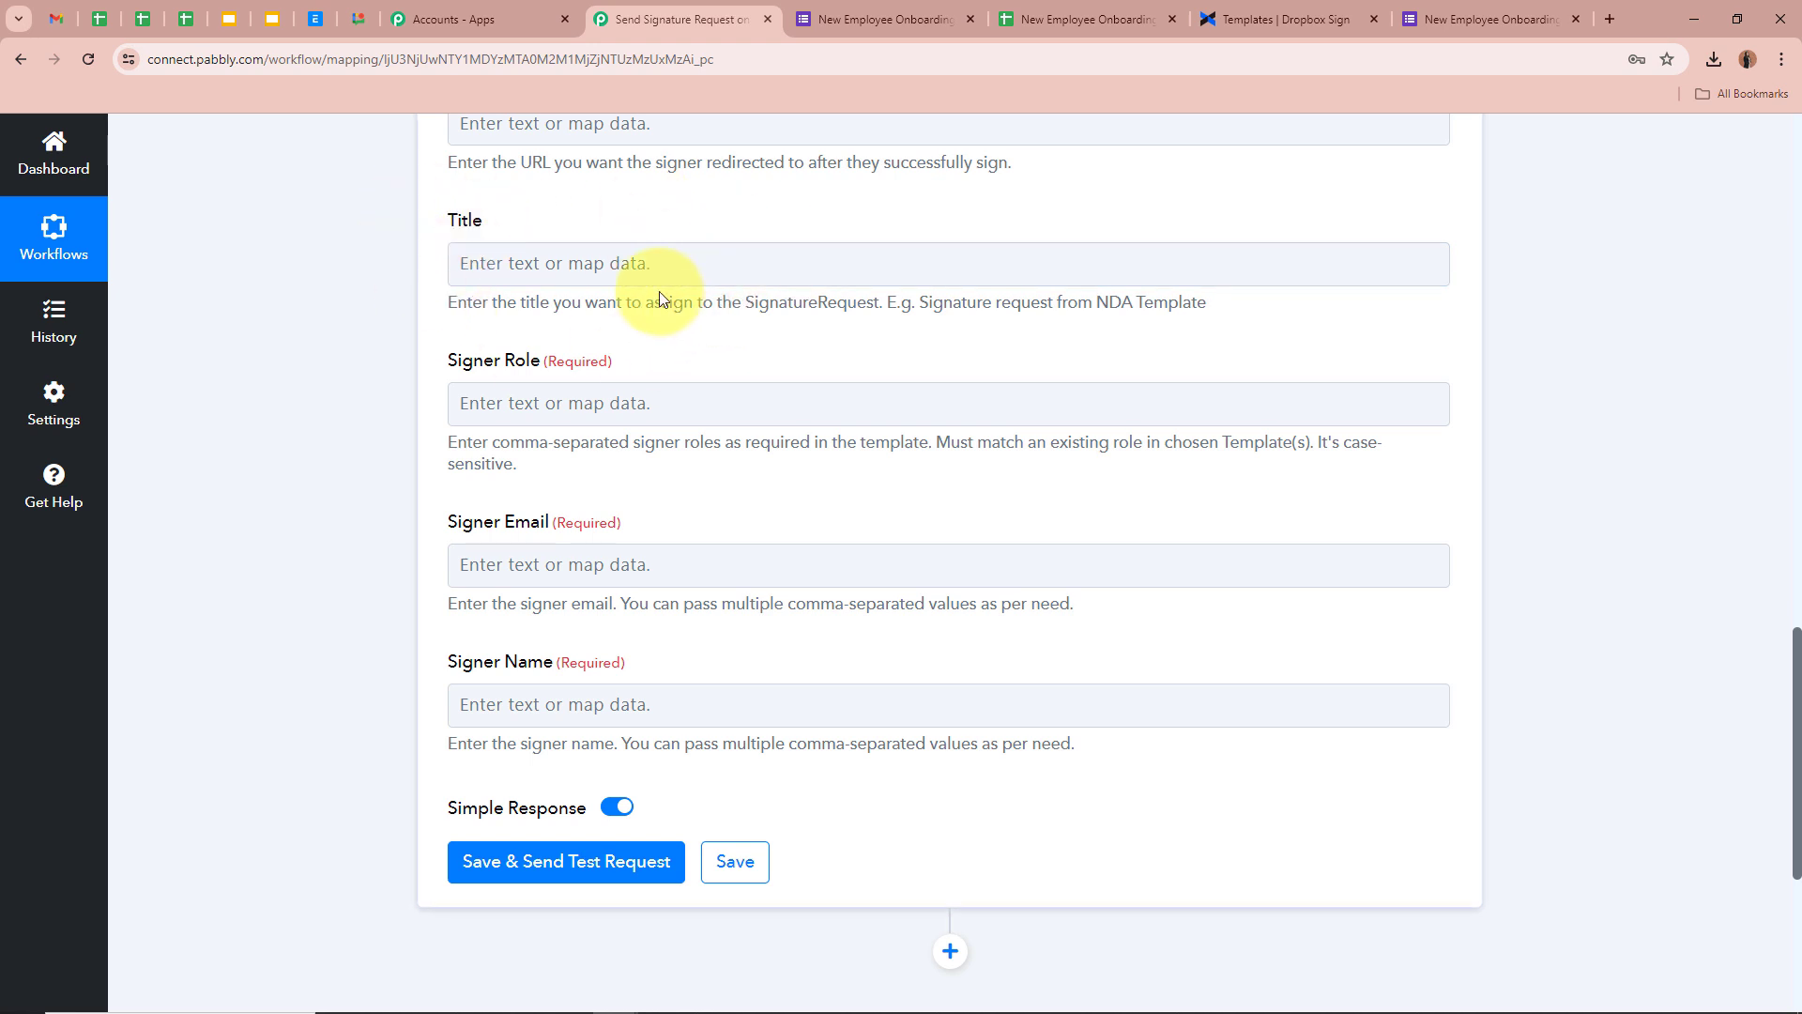
{"action": "scroll", "coordinate": [659, 291], "scroll_direction": "down", "scroll_amount": 2}
Enter 'Employee' as the Signer Role
{"action": "left_click", "coordinate": [573, 221]}
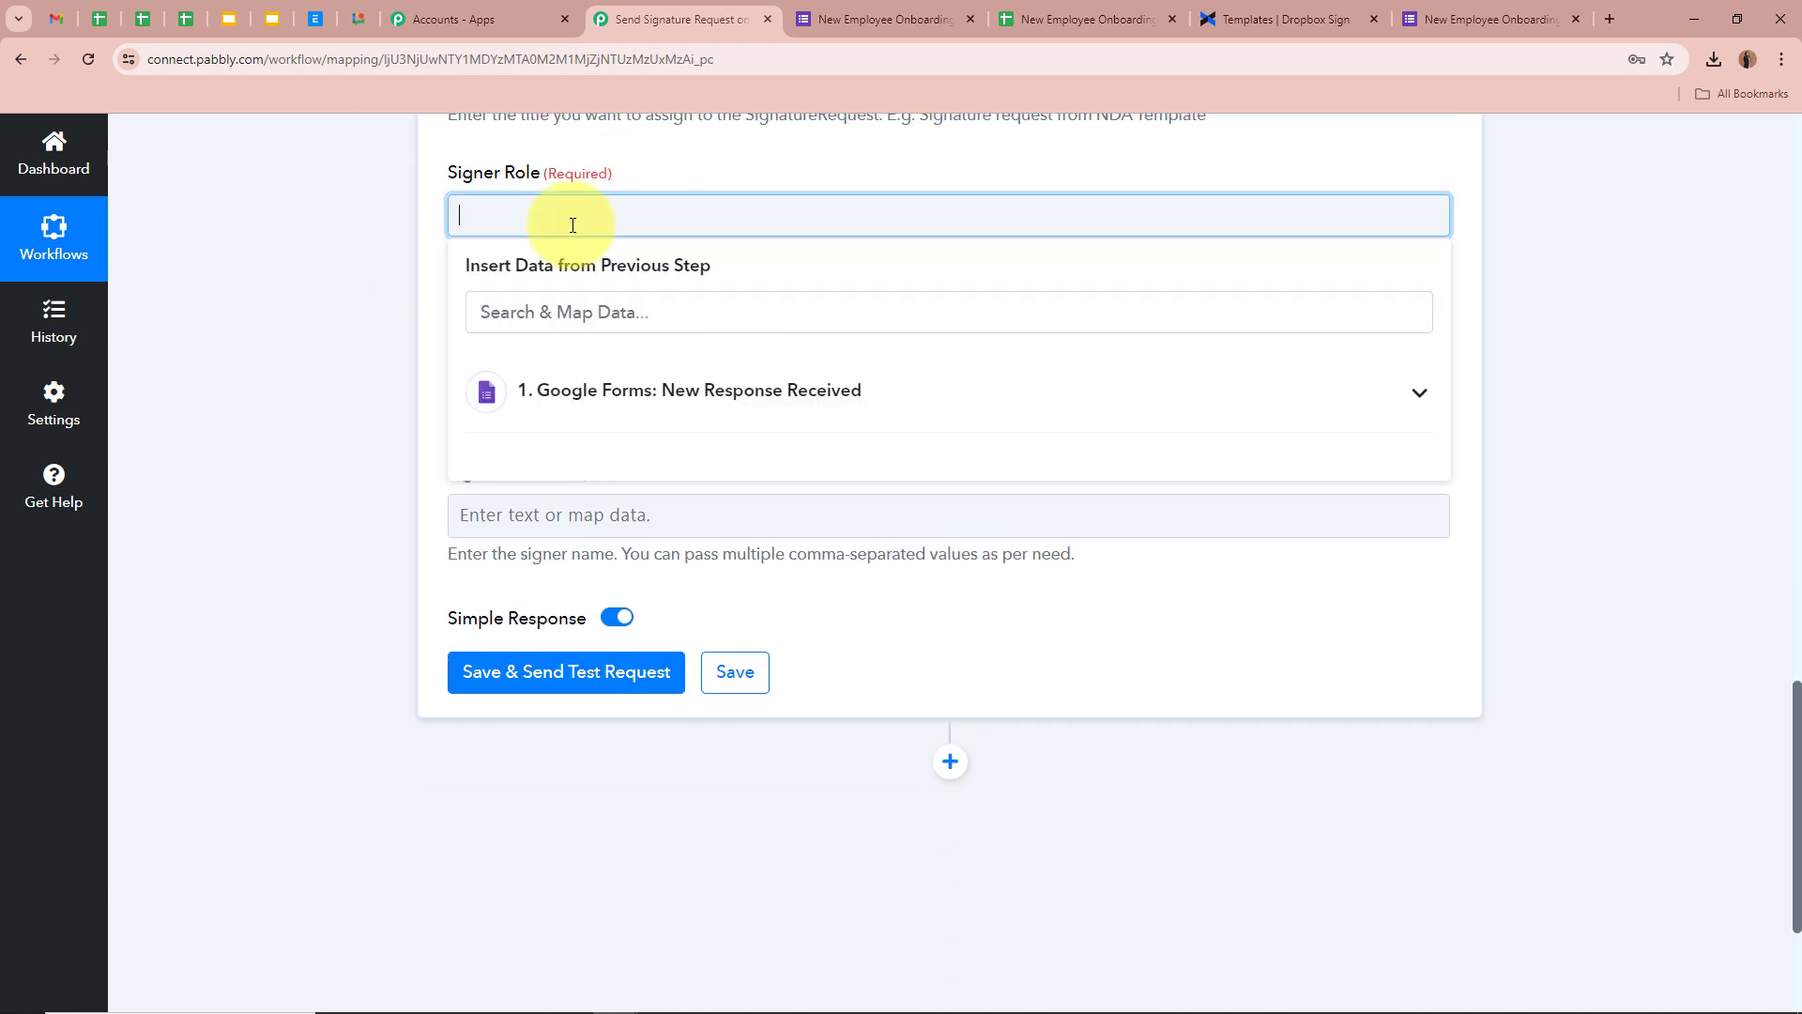
{"action": "type", "text": "Employee"}
{"action": "left_click", "coordinate": [385, 241]}
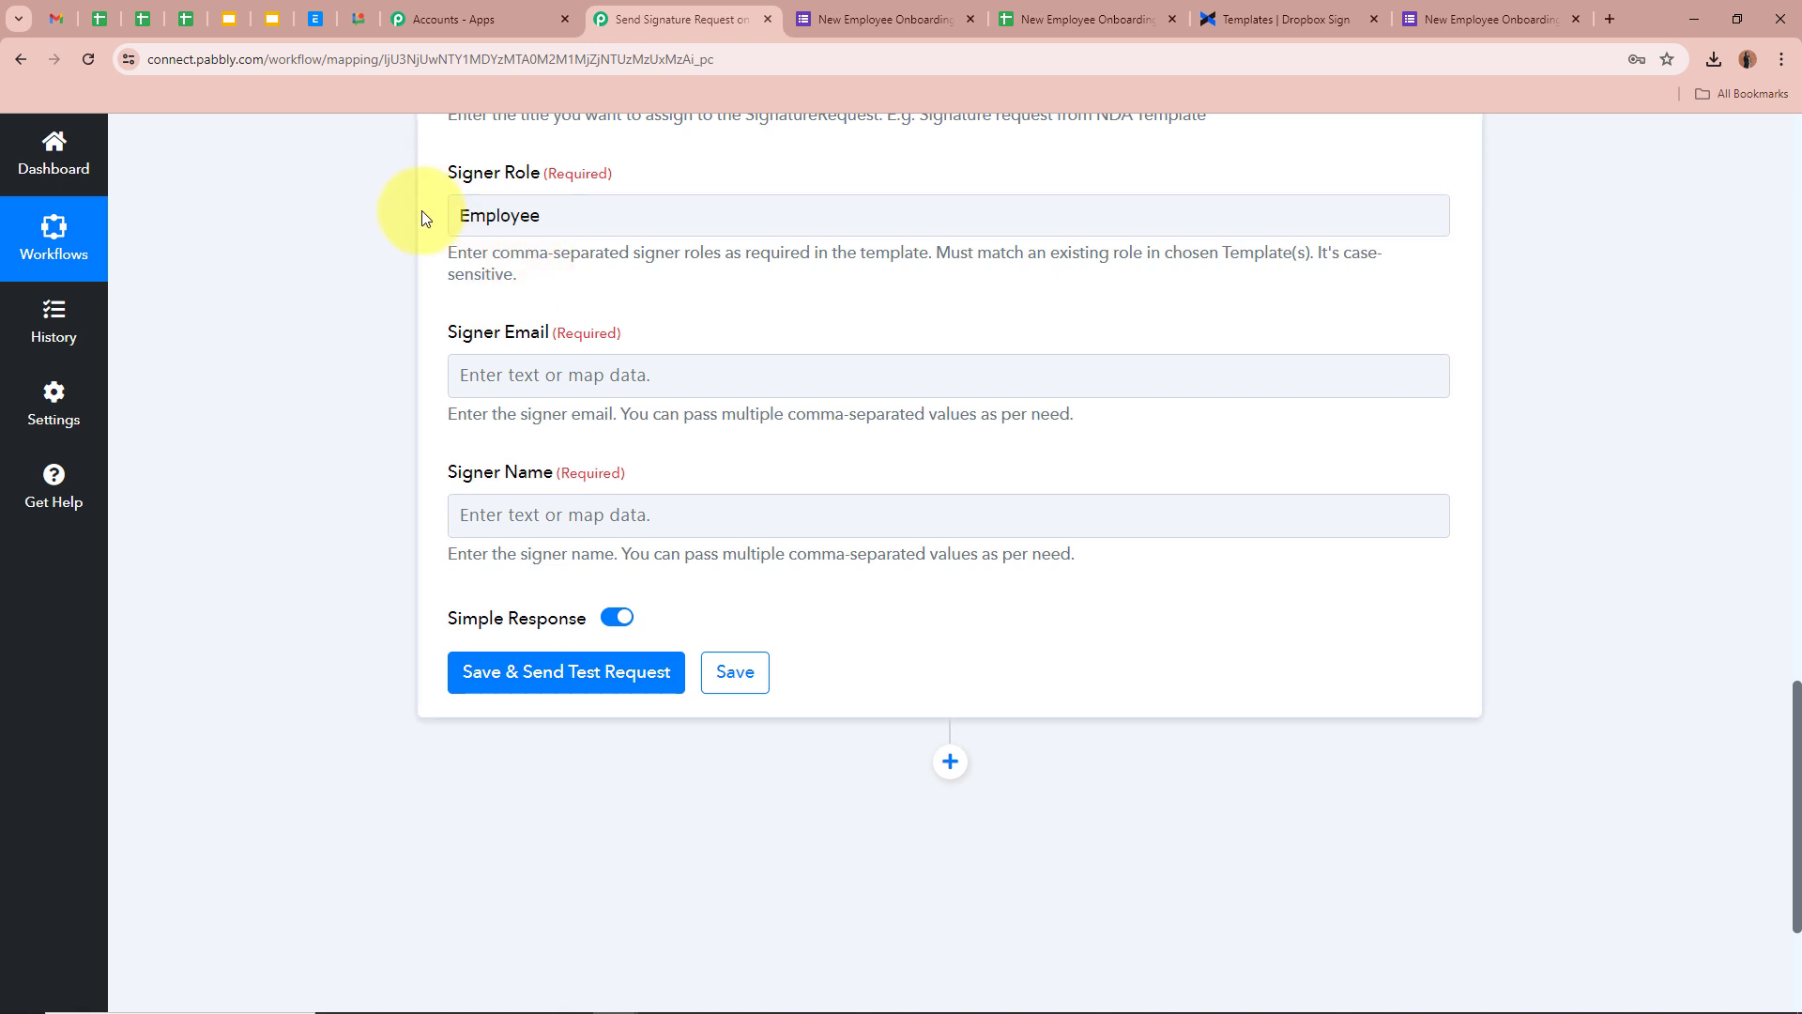
{"action": "scroll", "coordinate": [420, 218], "scroll_direction": "down", "scroll_amount": 1}
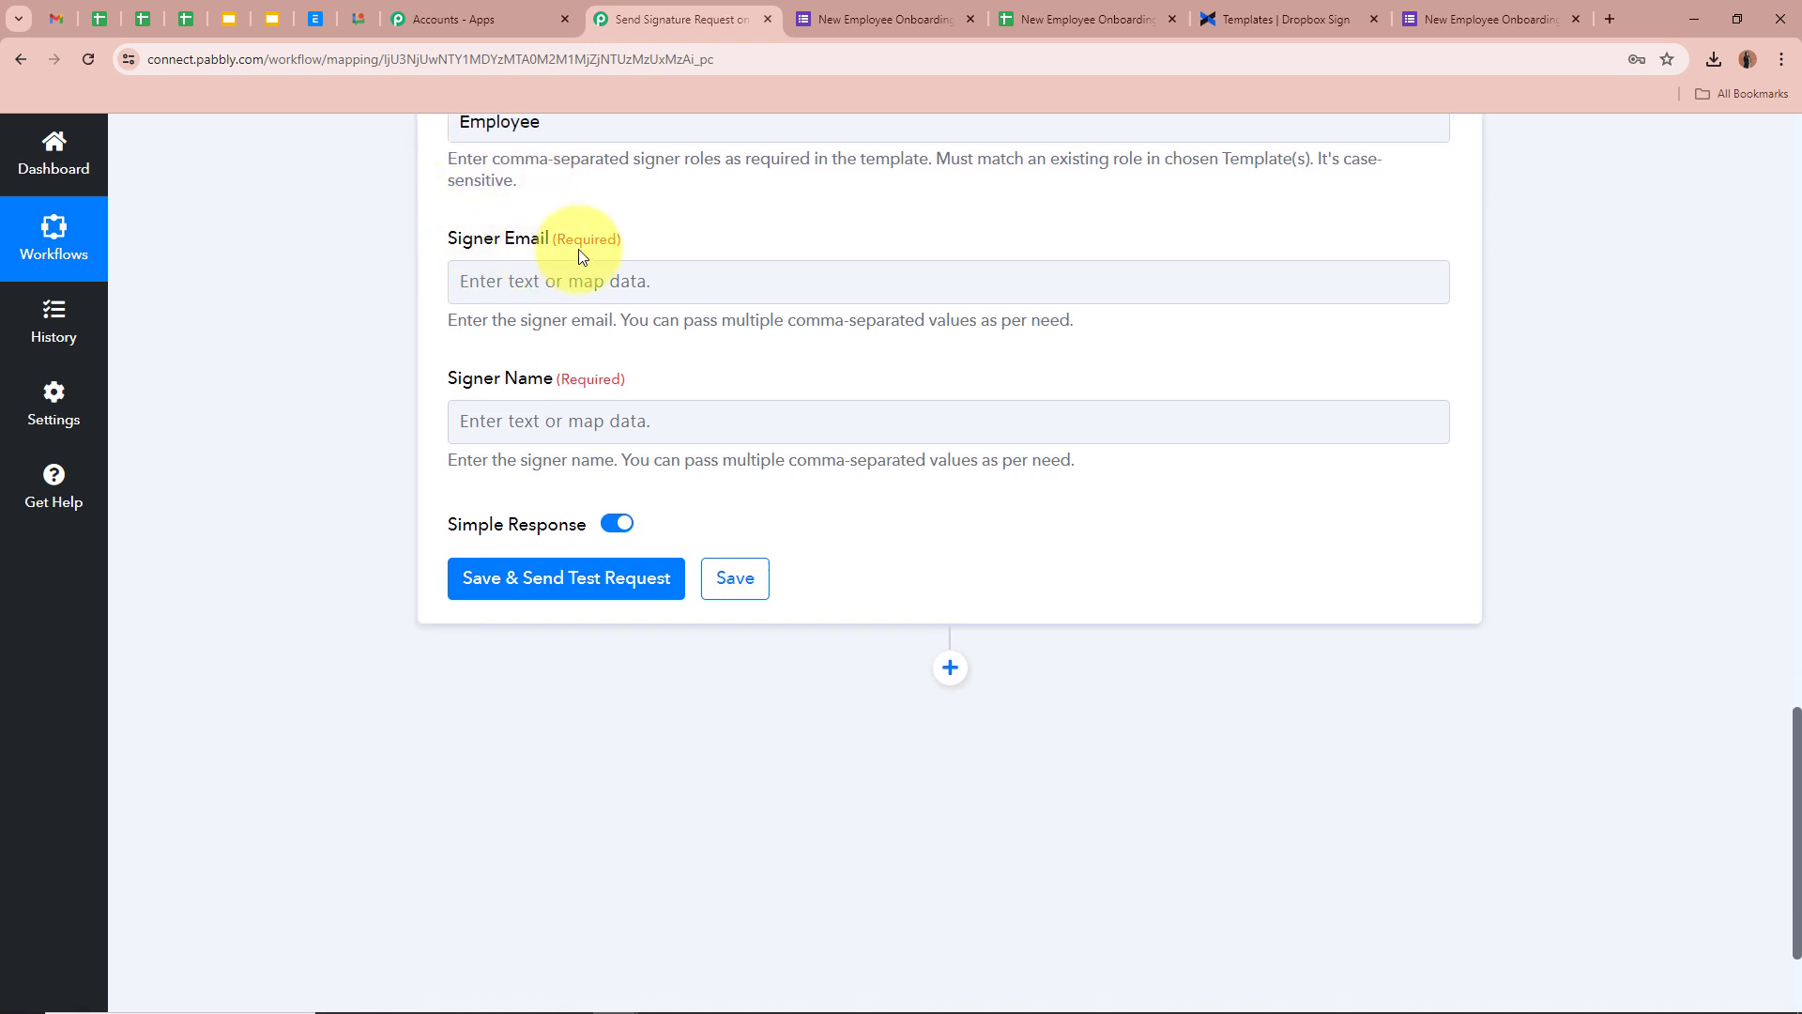
Map the Google Forms Email response into Signer Email
{"action": "left_click", "coordinate": [579, 283]}
{"action": "left_click", "coordinate": [755, 465]}
{"action": "scroll", "coordinate": [736, 656], "scroll_direction": "down", "scroll_amount": 3}
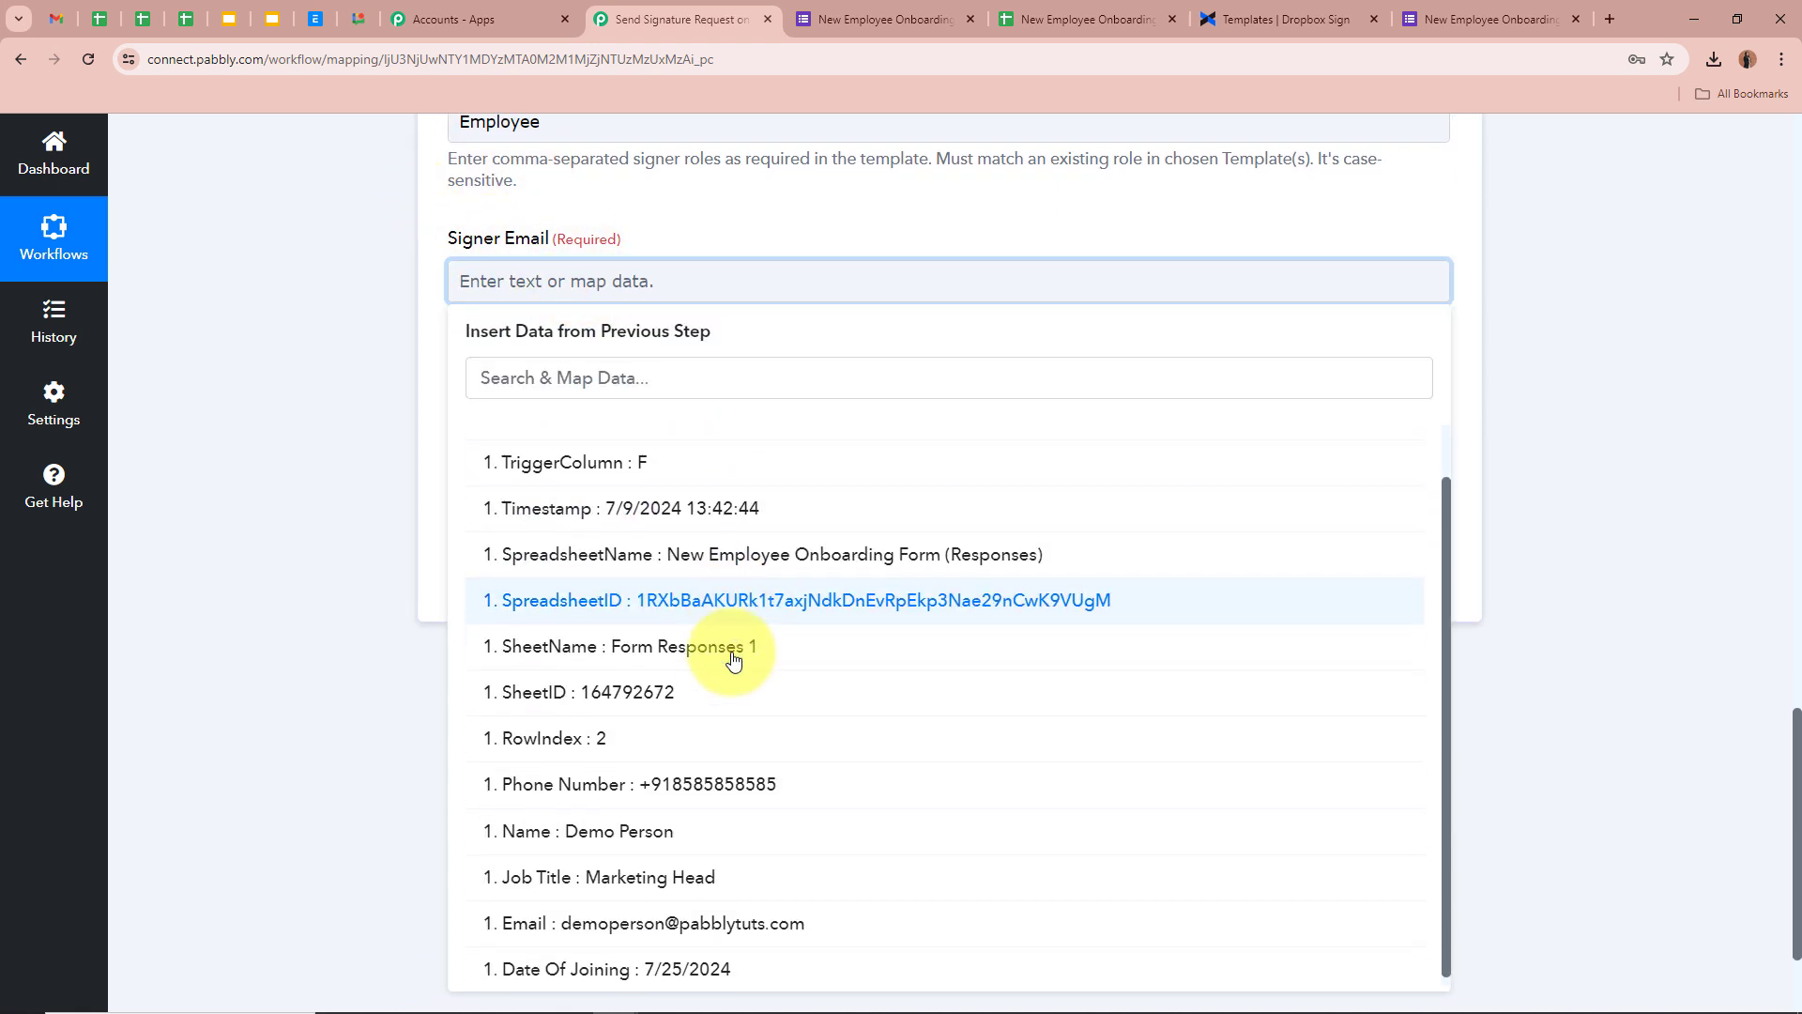
{"action": "left_click", "coordinate": [600, 914]}
{"action": "left_click", "coordinate": [337, 691]}
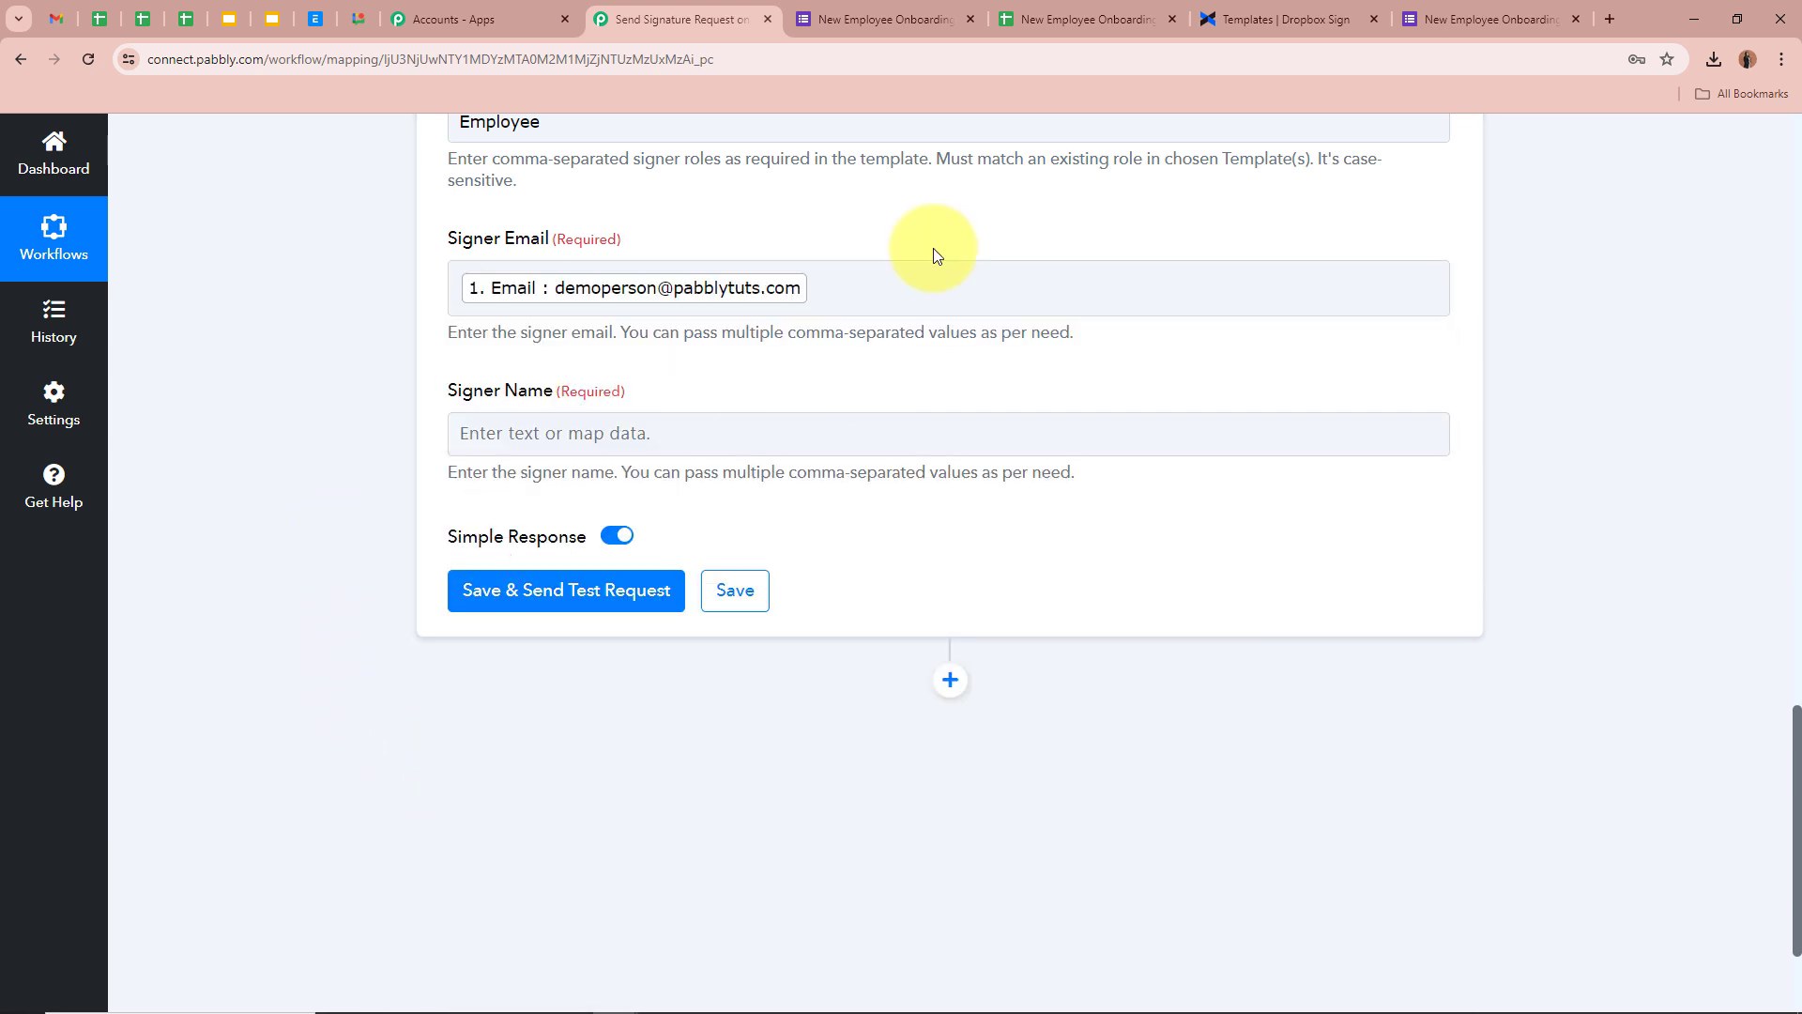
Map the Google Forms Name response into Signer Name
{"action": "scroll", "coordinate": [247, 344], "scroll_direction": "down", "scroll_amount": 1}
{"action": "left_click", "coordinate": [511, 345]}
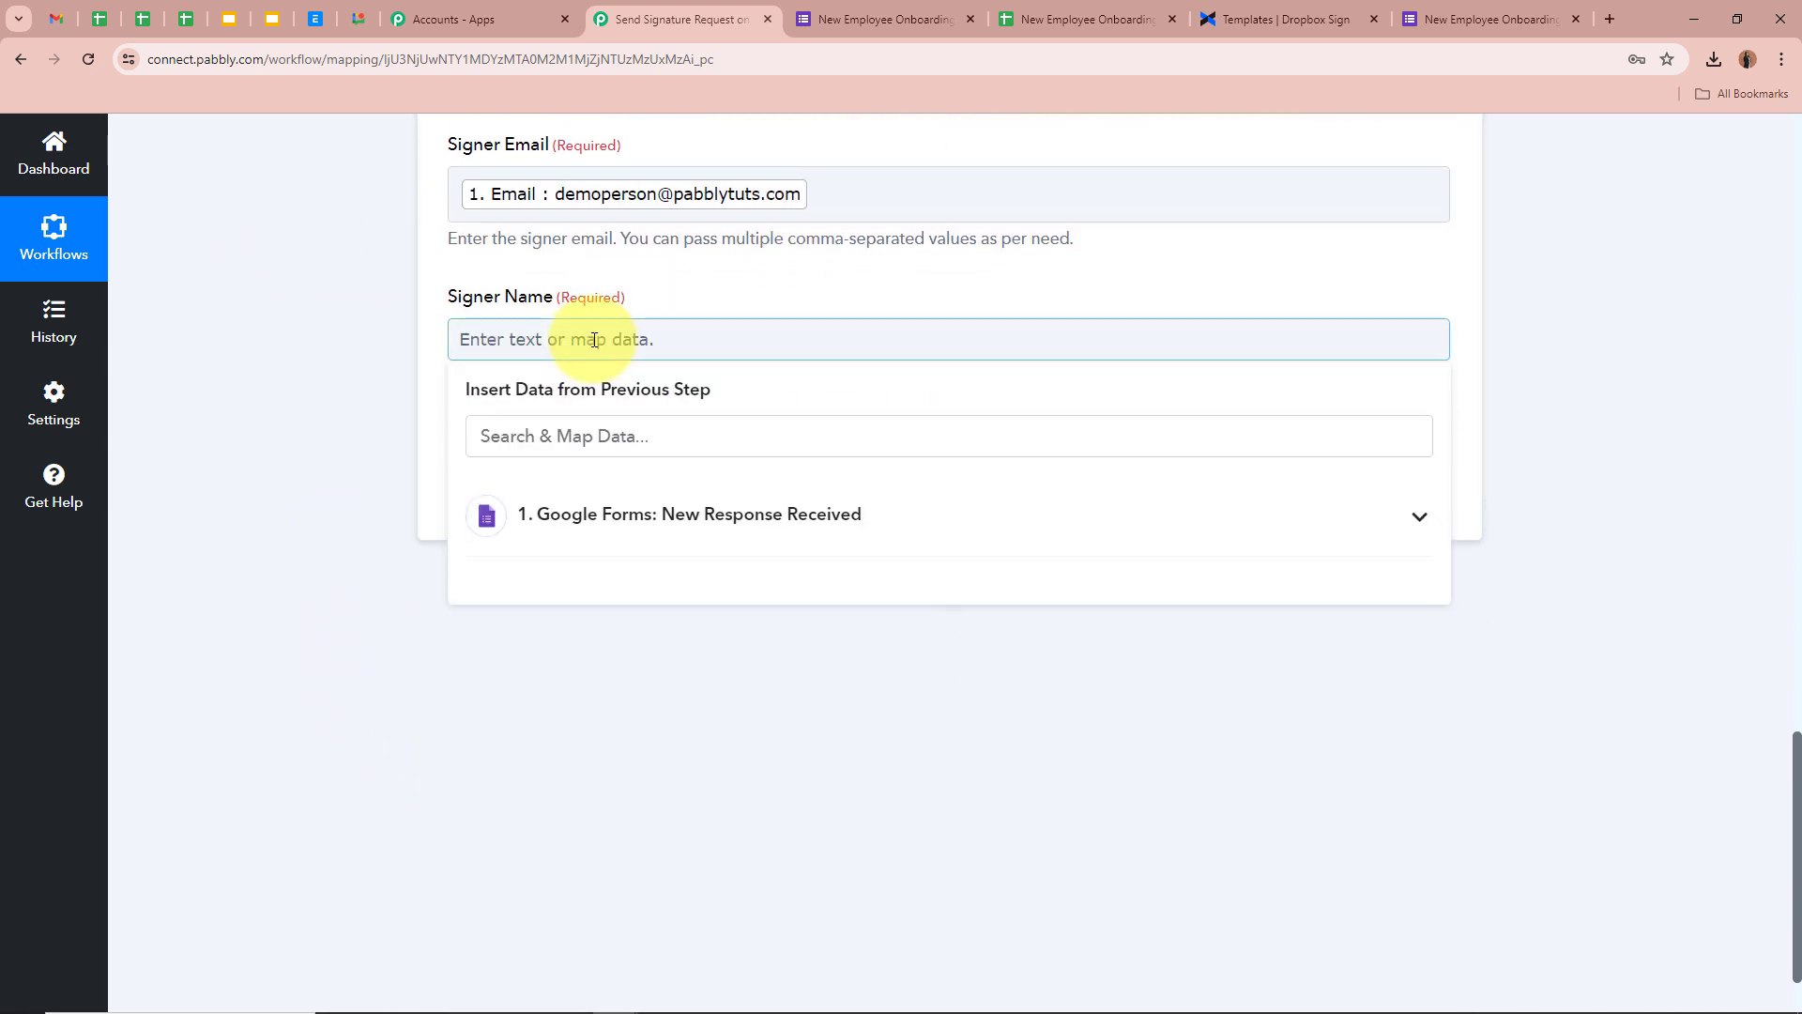
{"action": "left_click", "coordinate": [684, 516]}
{"action": "scroll", "coordinate": [690, 826], "scroll_direction": "down", "scroll_amount": 2}
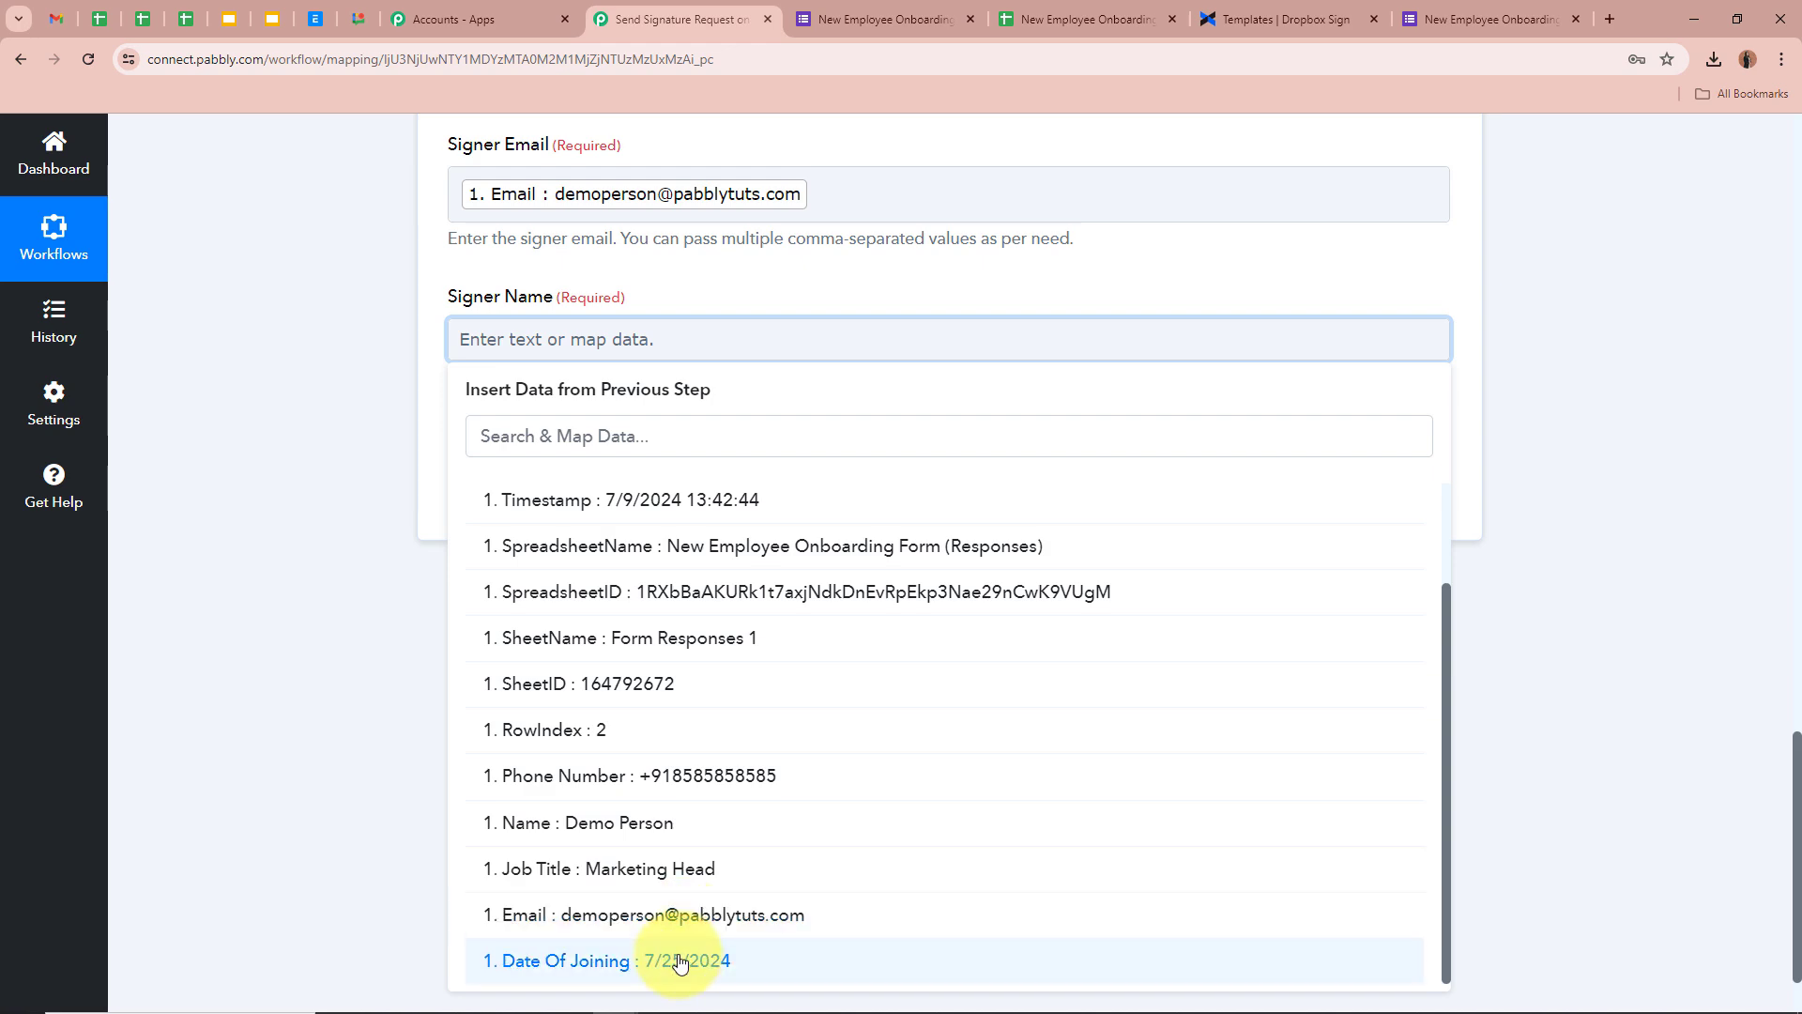
{"action": "left_click", "coordinate": [601, 822]}
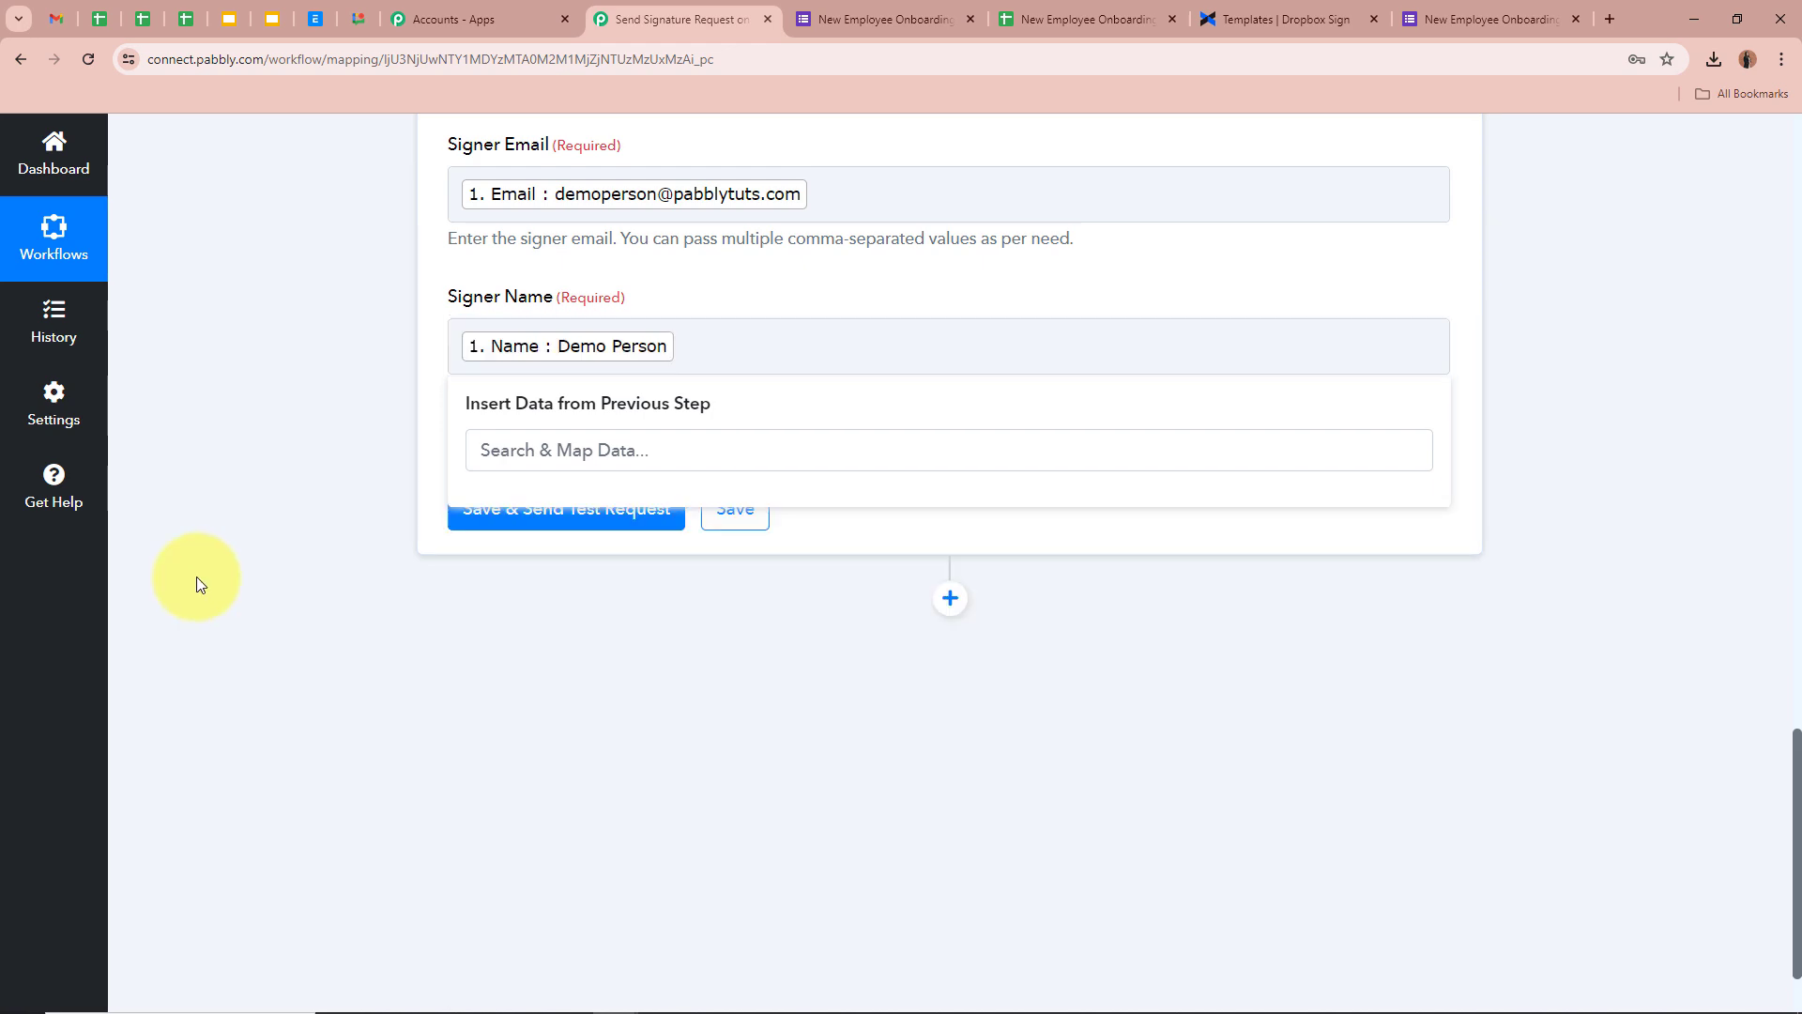
{"action": "left_click", "coordinate": [195, 576]}
{"action": "scroll", "coordinate": [332, 385], "scroll_direction": "up", "scroll_amount": 5}
{"action": "scroll", "coordinate": [332, 384], "scroll_direction": "up", "scroll_amount": 3}
{"action": "scroll", "coordinate": [332, 385], "scroll_direction": "down", "scroll_amount": 10}
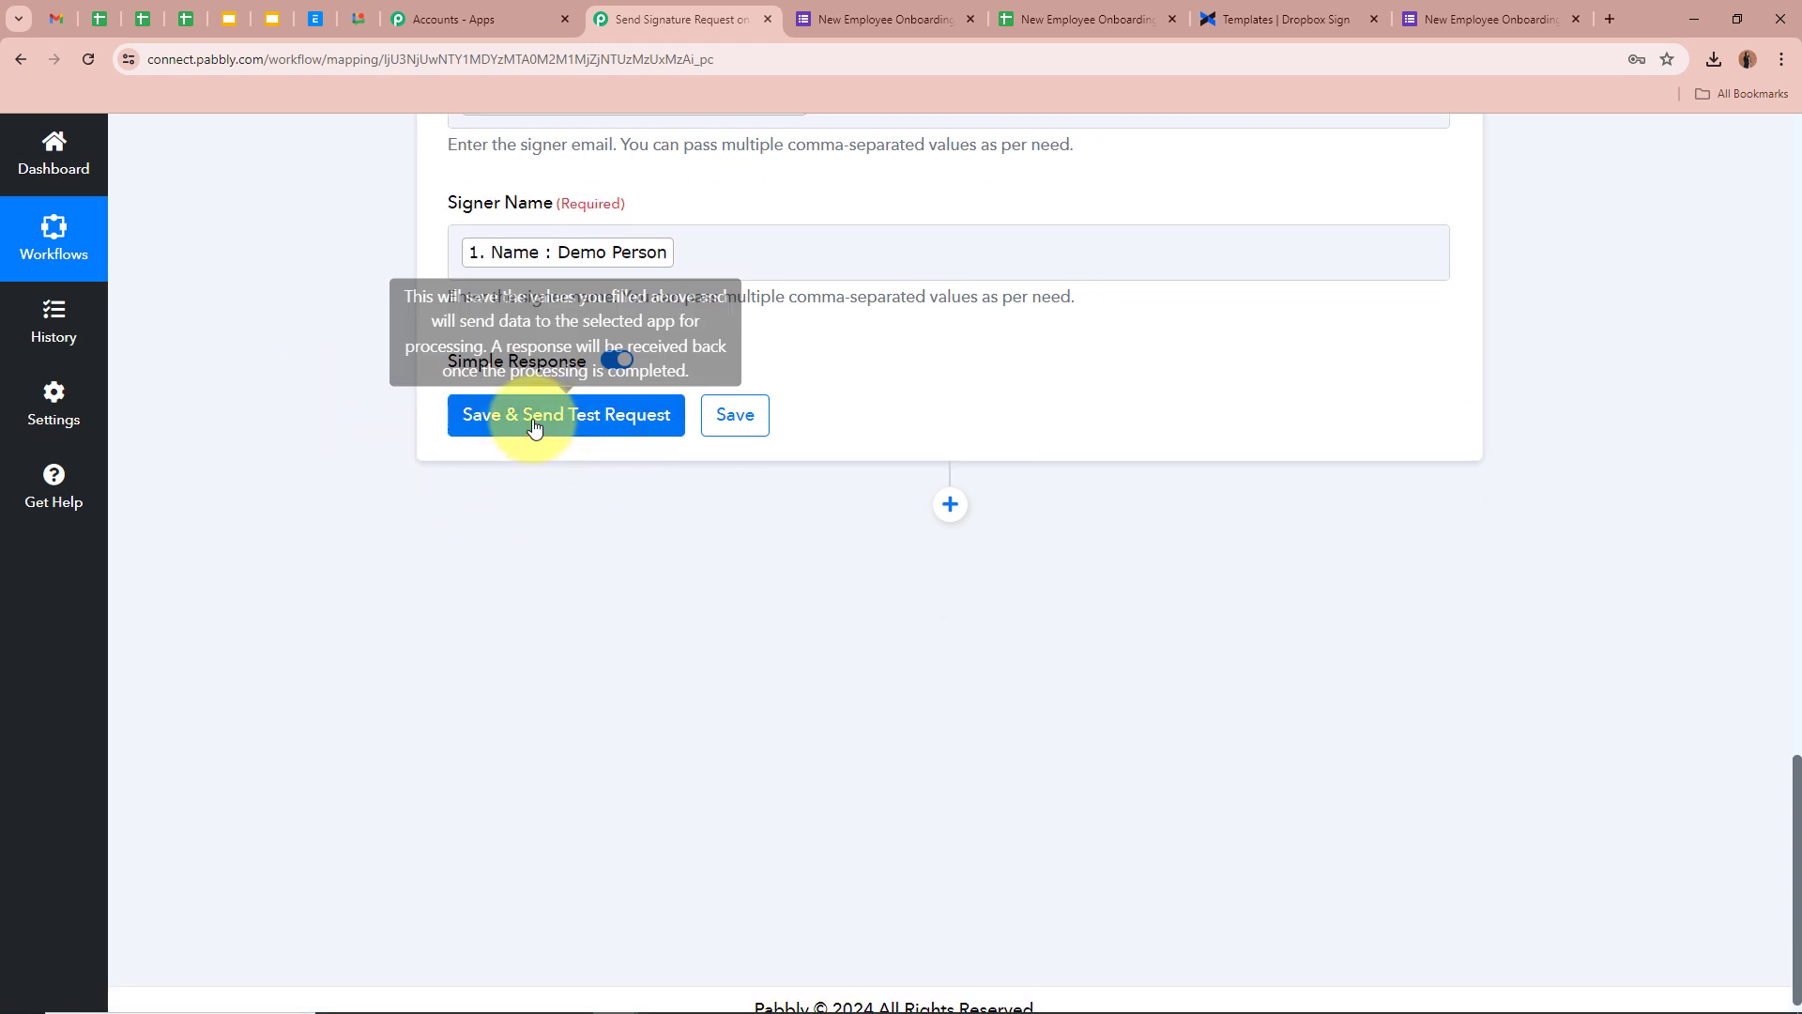
Save and send a test signature request, review the response, then go to the Gmail signature email
{"action": "left_click", "coordinate": [534, 420]}
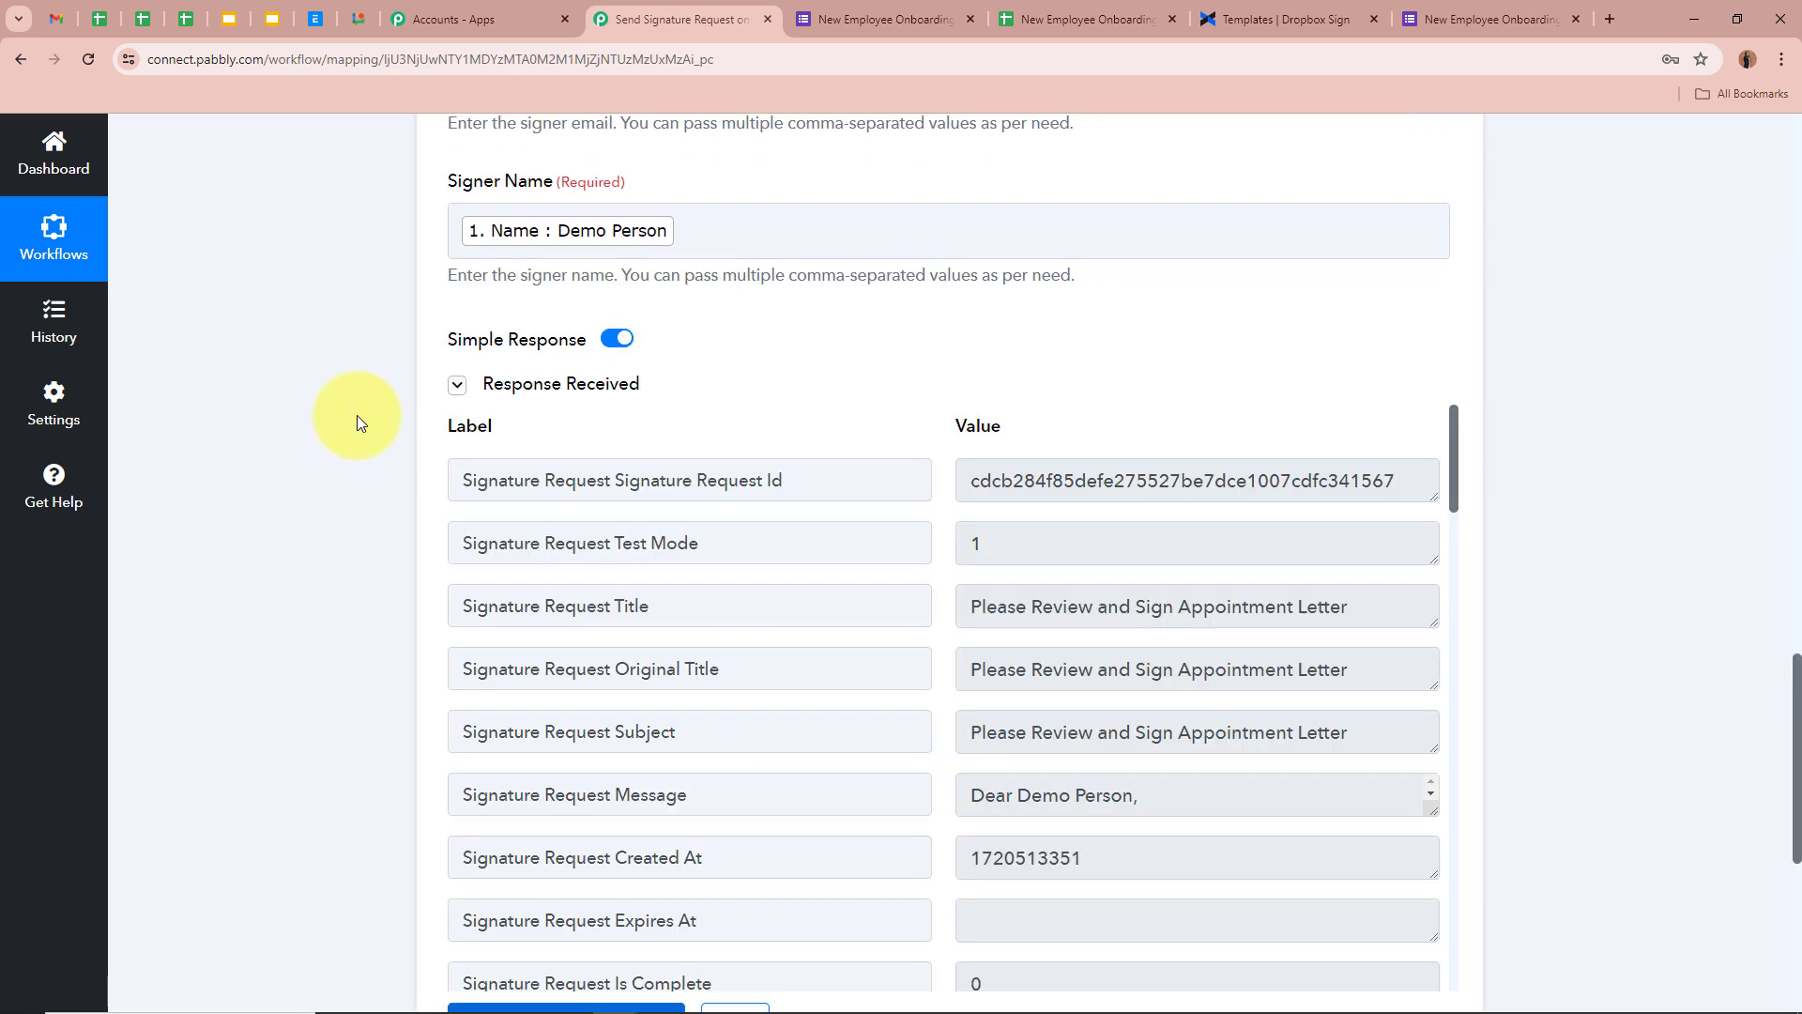
{"action": "scroll", "coordinate": [406, 488], "scroll_direction": "down", "scroll_amount": 2}
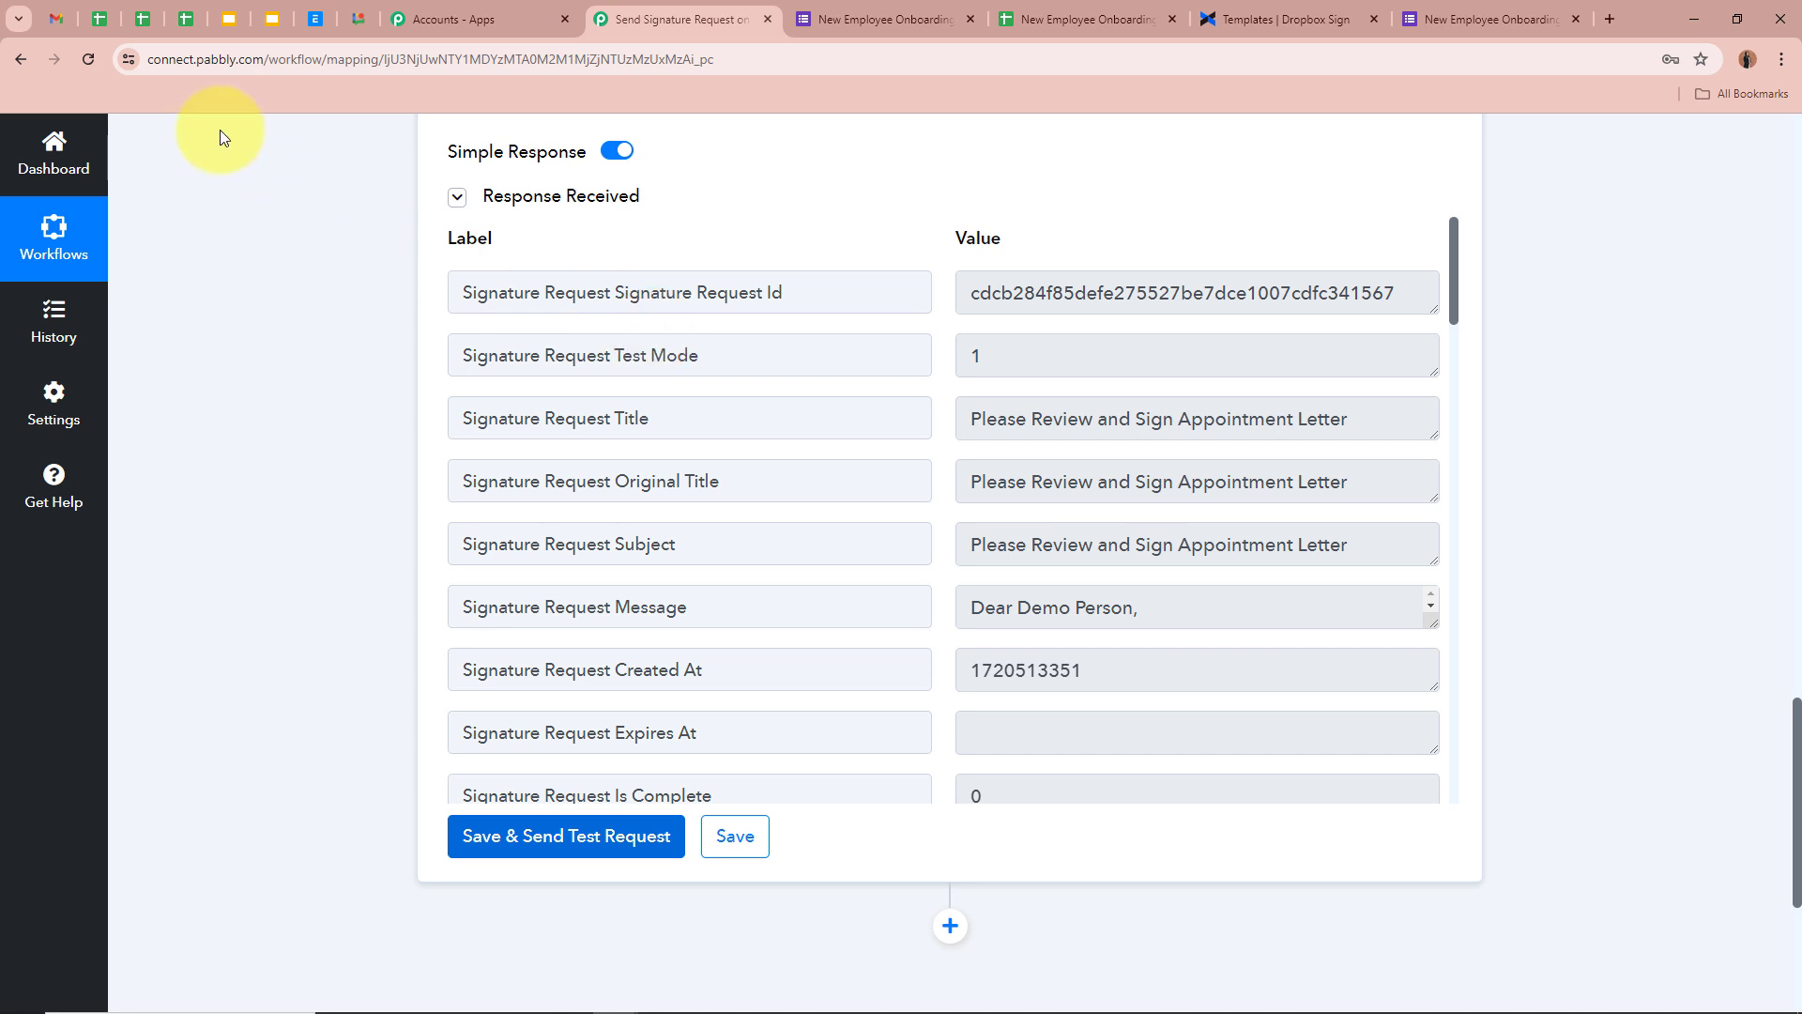
{"action": "left_click", "coordinate": [56, 19]}
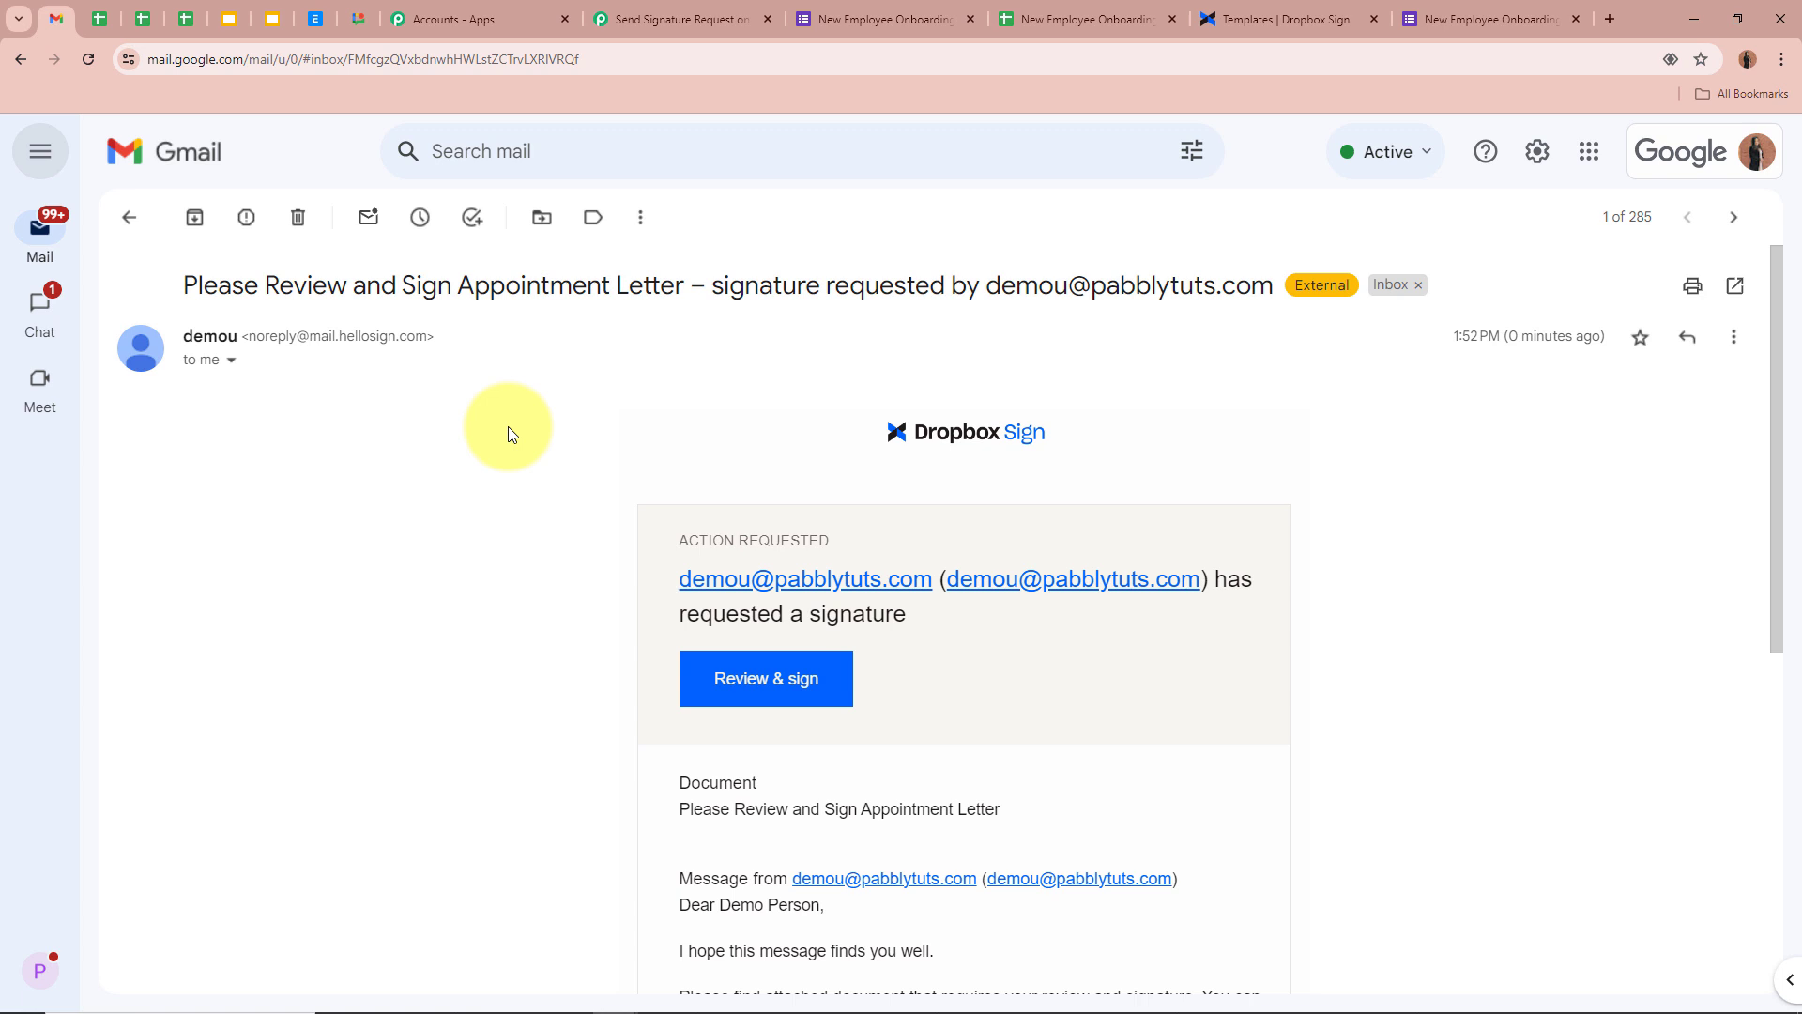
{"action": "scroll", "coordinate": [509, 427], "scroll_direction": "down", "scroll_amount": 3}
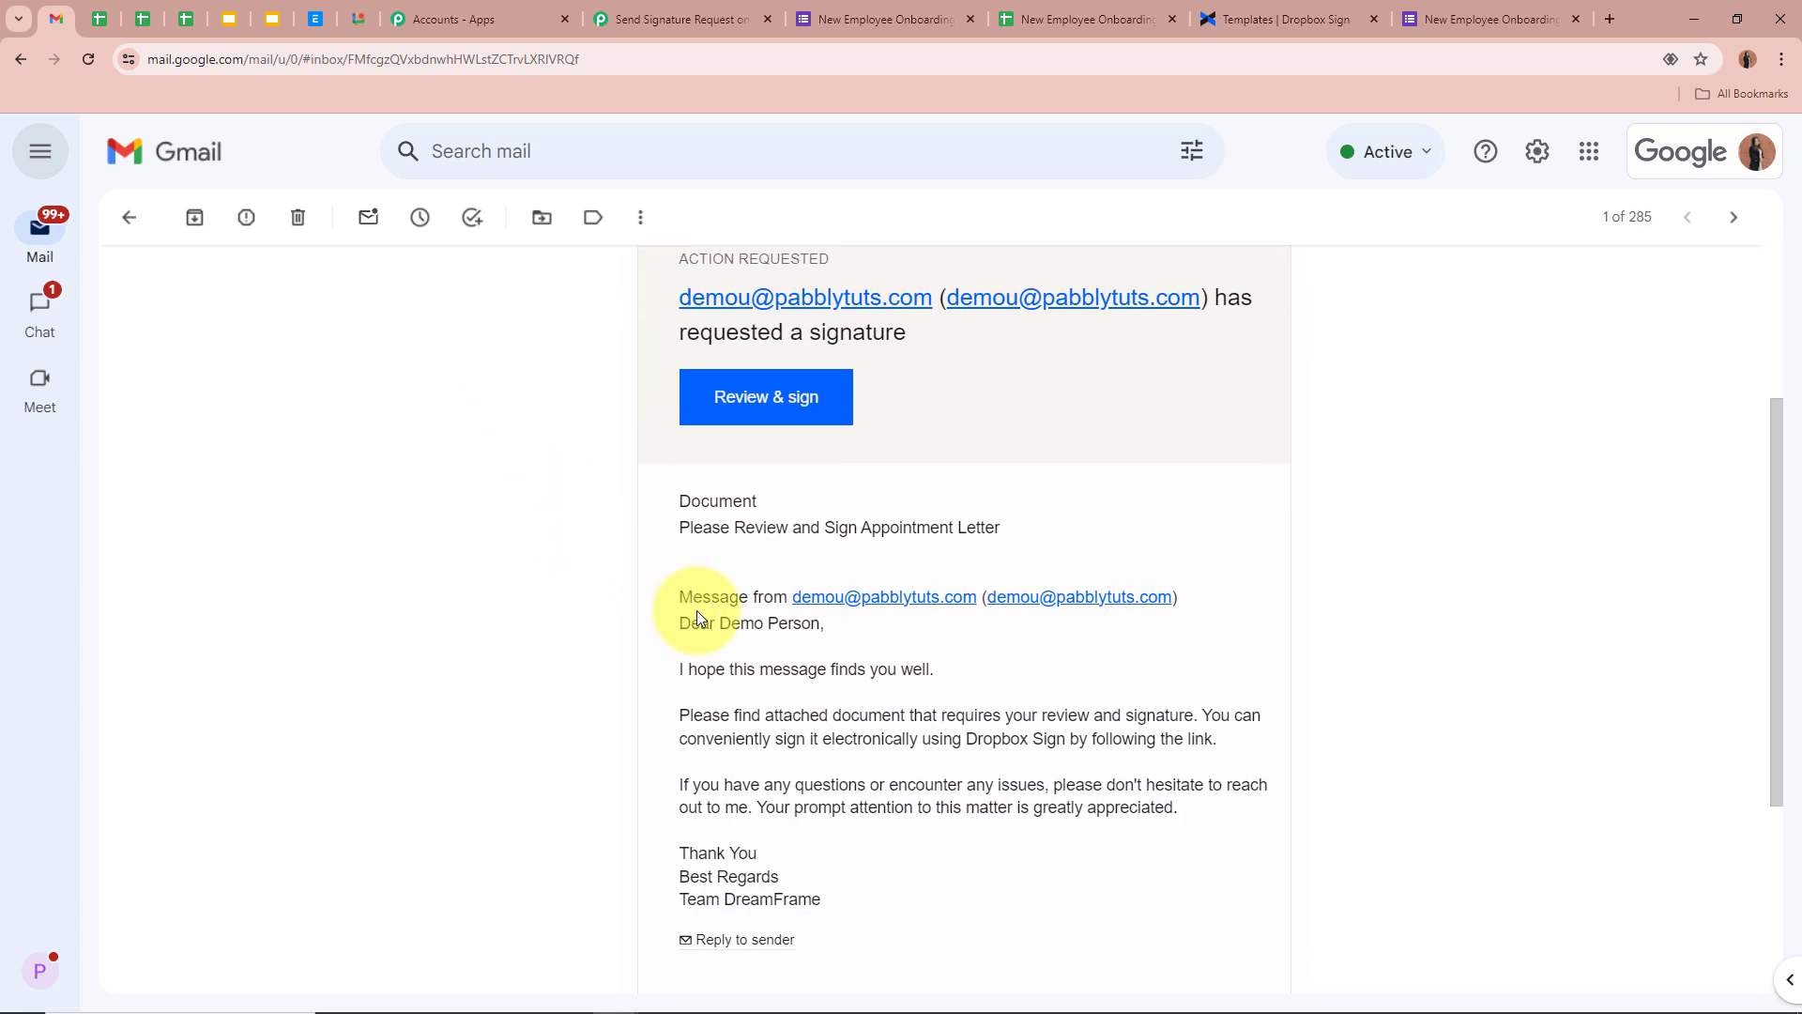
{"action": "left_click_drag", "start_coordinate": [696, 612], "coordinate": [803, 786]}
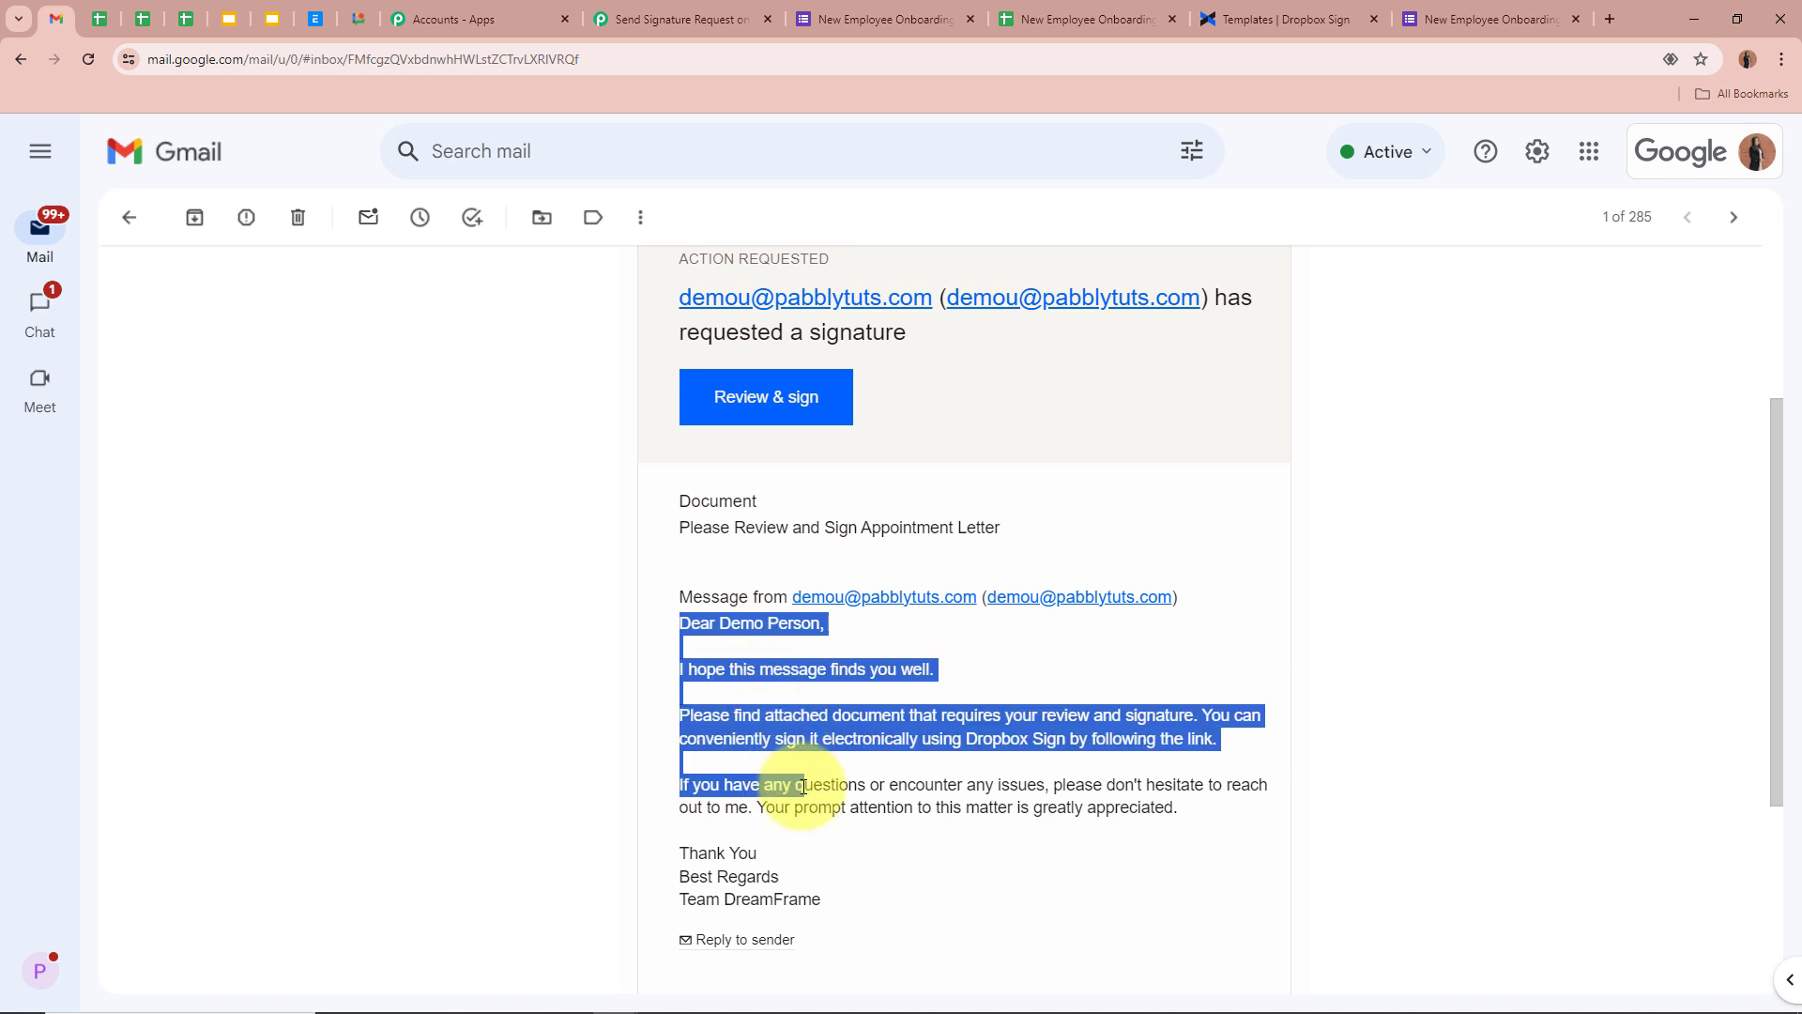
{"action": "left_click", "coordinate": [957, 710]}
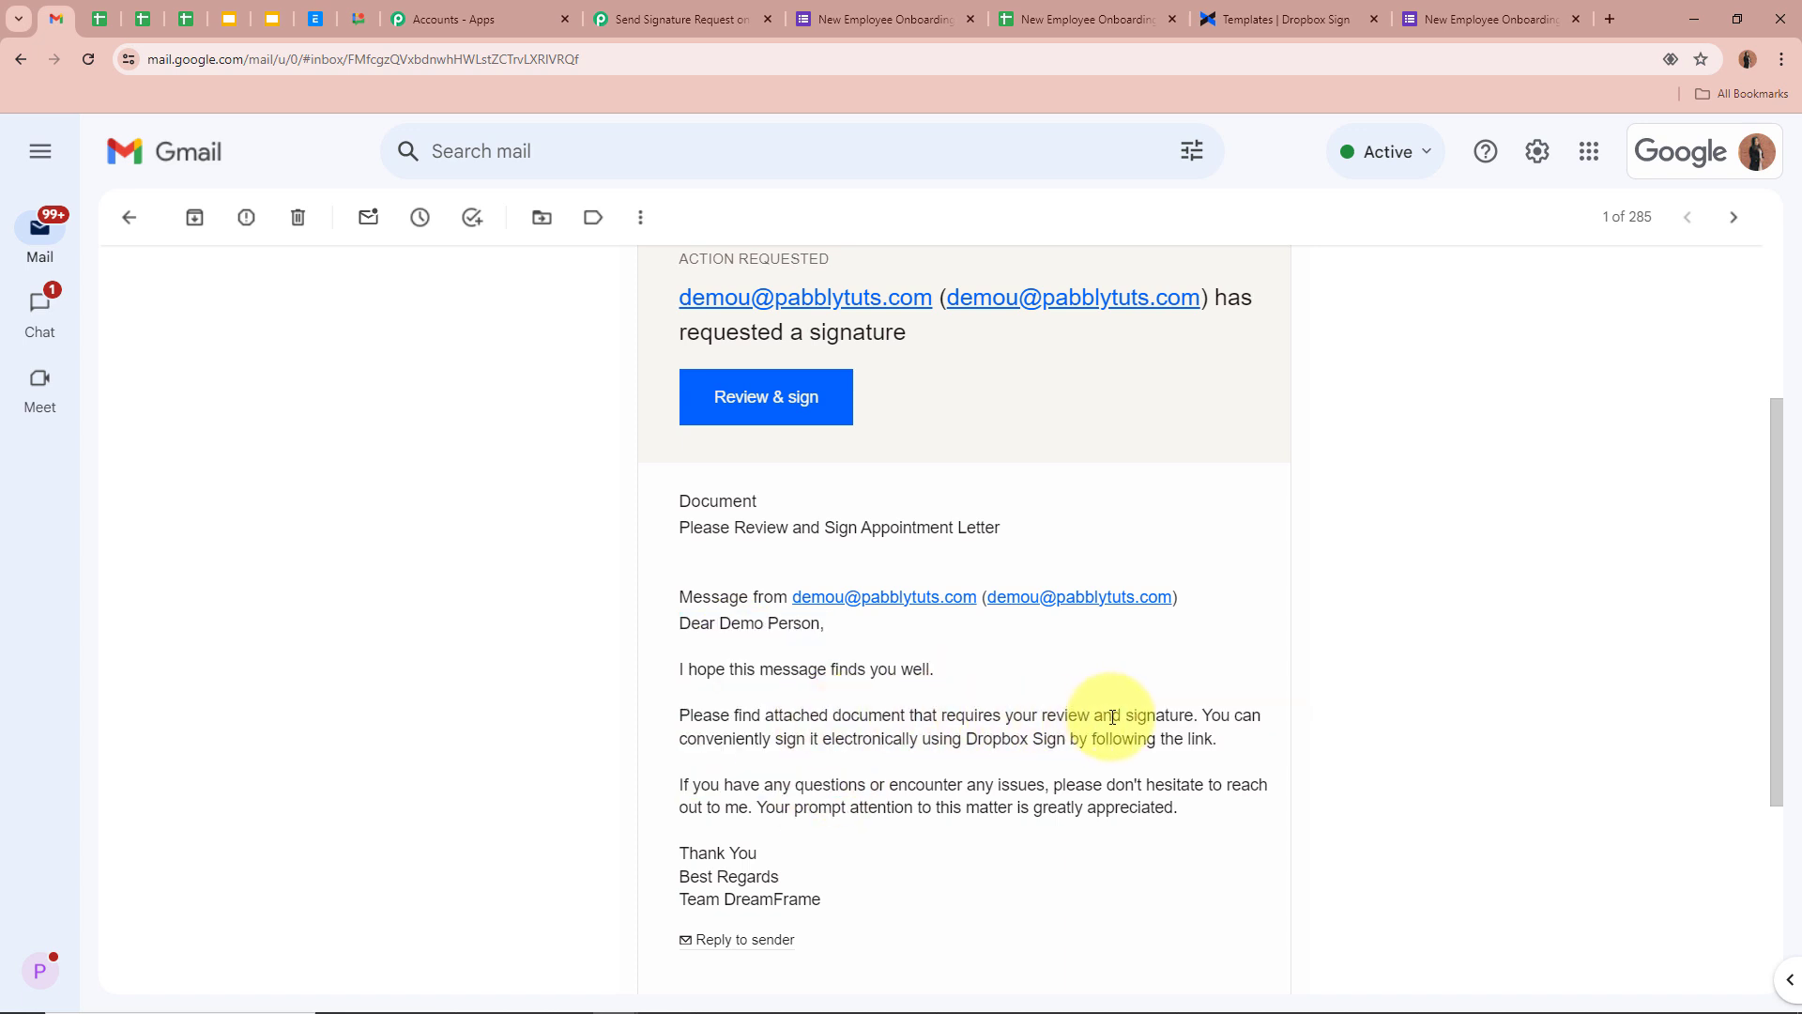
{"action": "left_click_drag", "start_coordinate": [644, 723], "coordinate": [930, 783]}
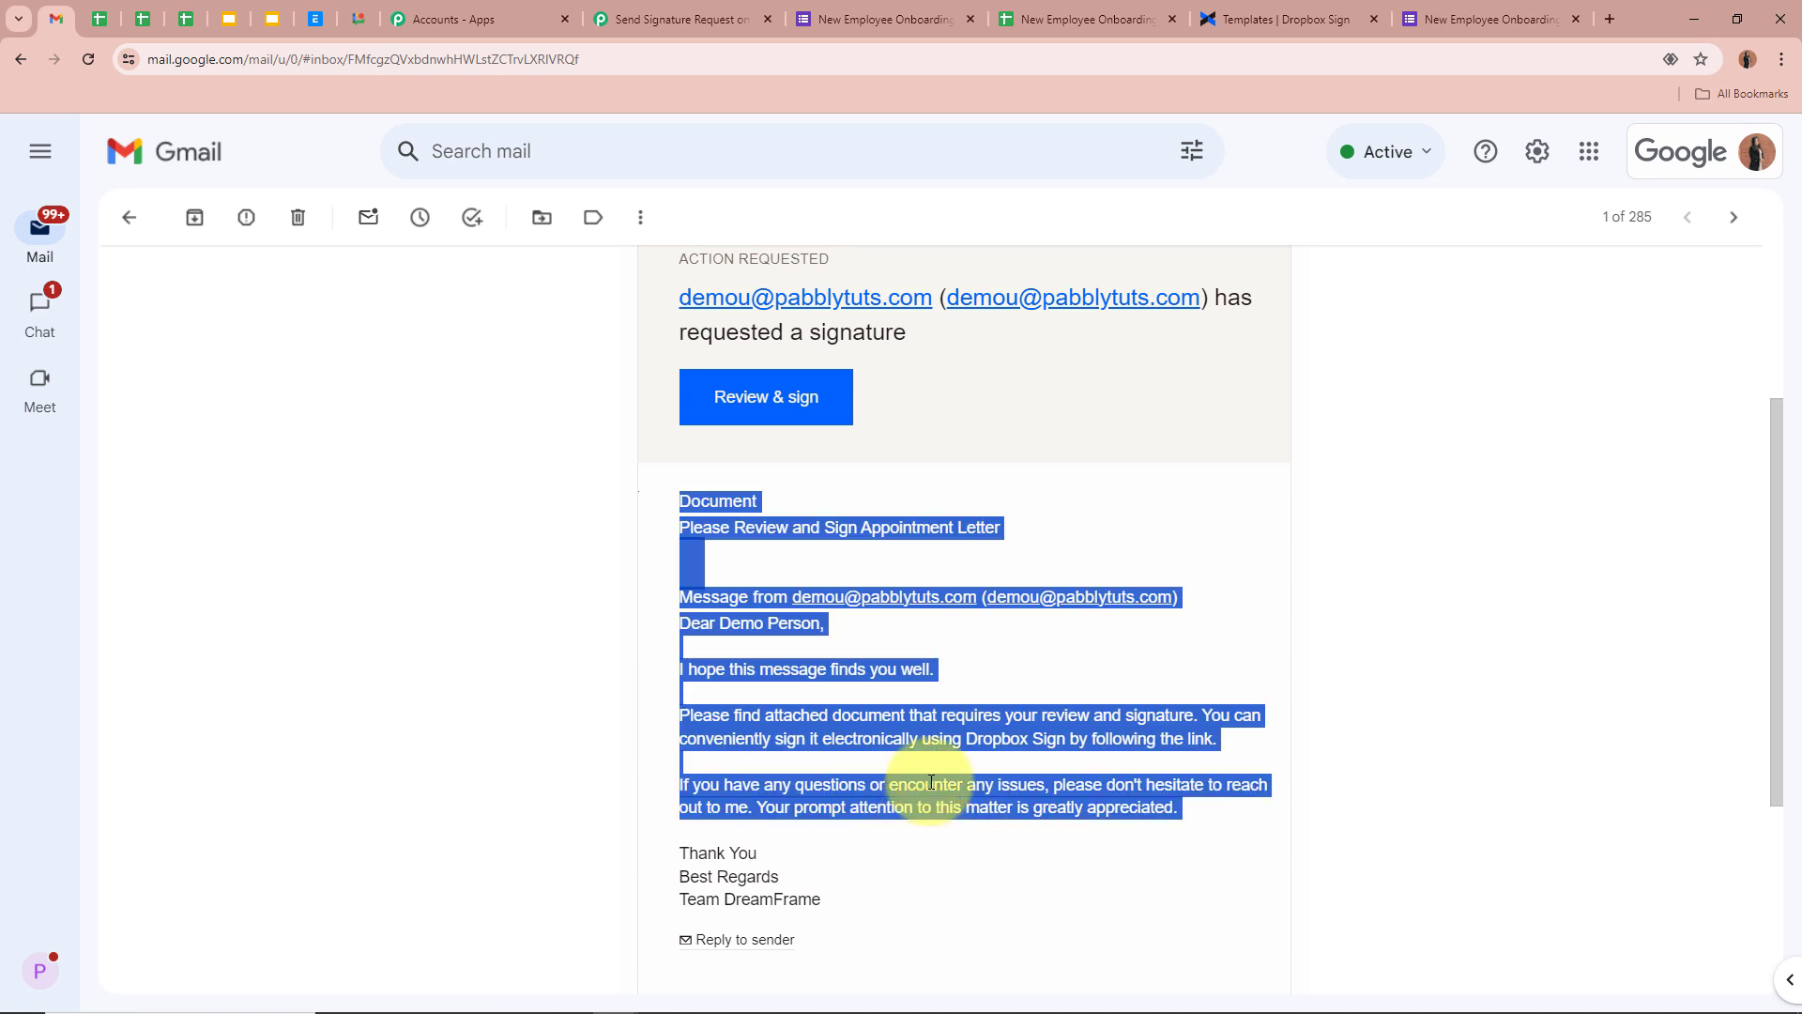
{"action": "left_click", "coordinate": [764, 723]}
{"action": "scroll", "coordinate": [916, 695], "scroll_direction": "up", "scroll_amount": 2}
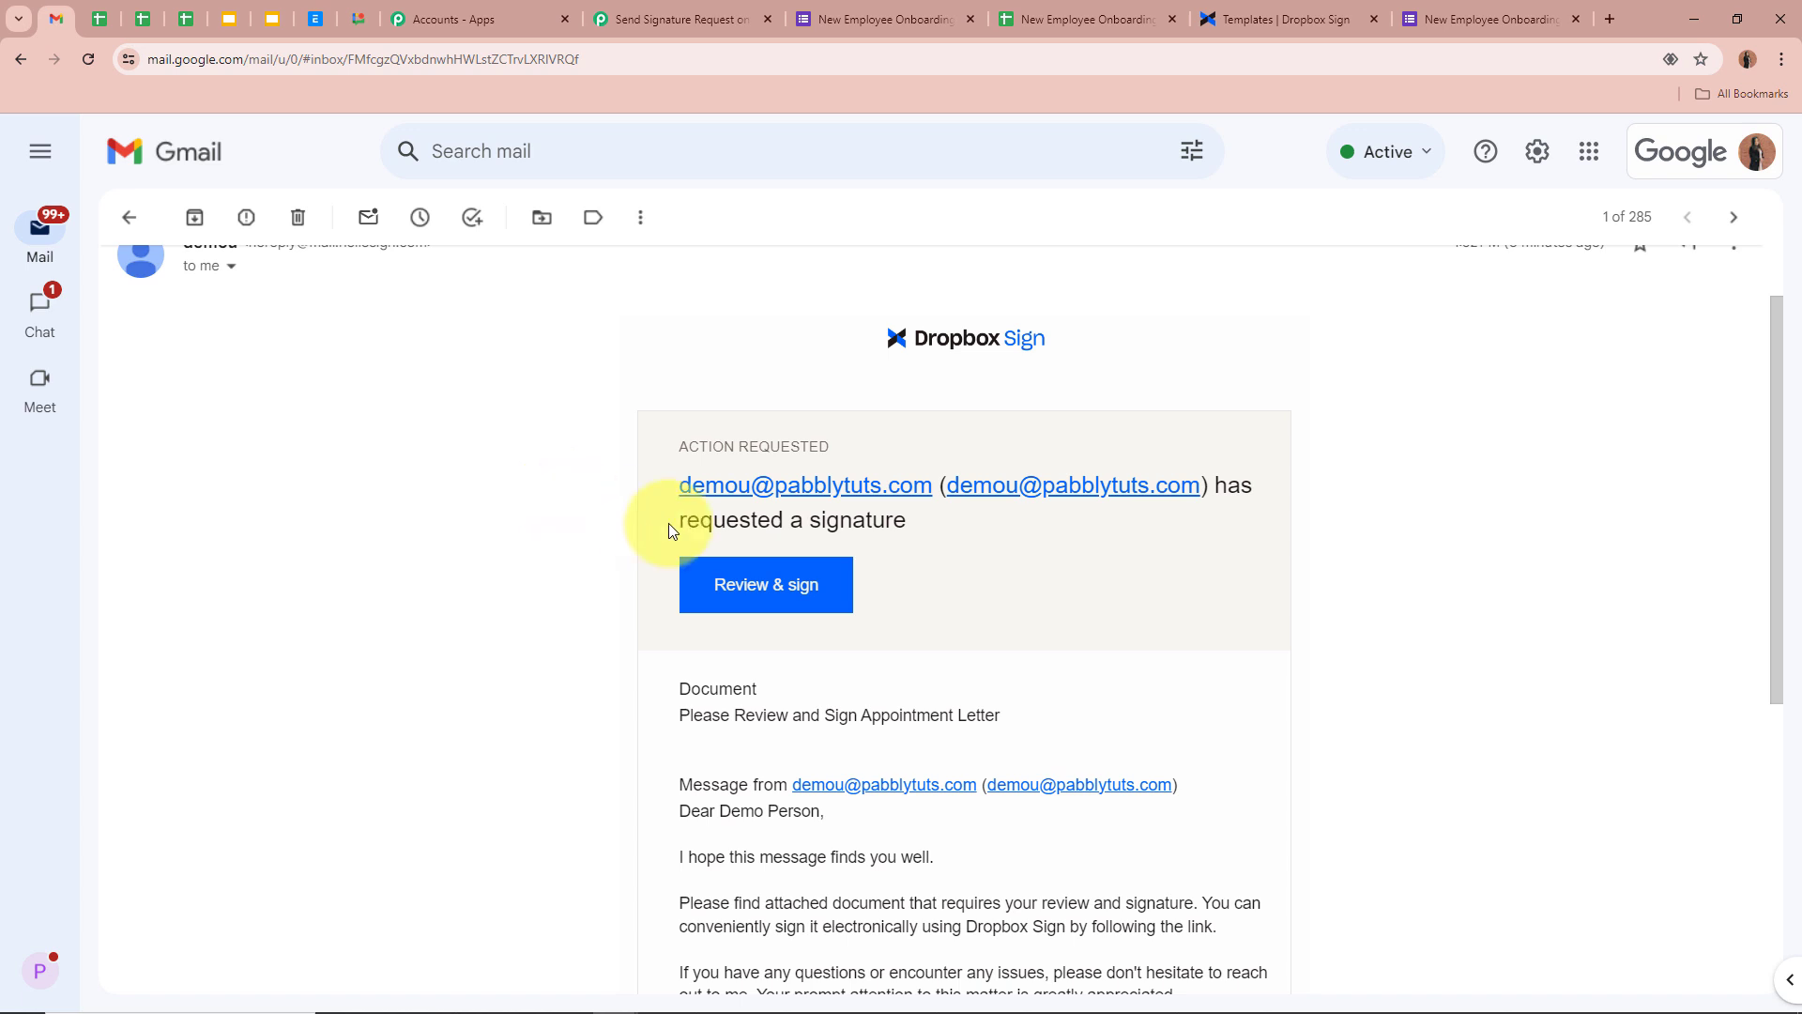
Open the Appointment Letter from the email and scroll through it, checking the prefilled date and name
{"action": "left_click", "coordinate": [805, 604]}
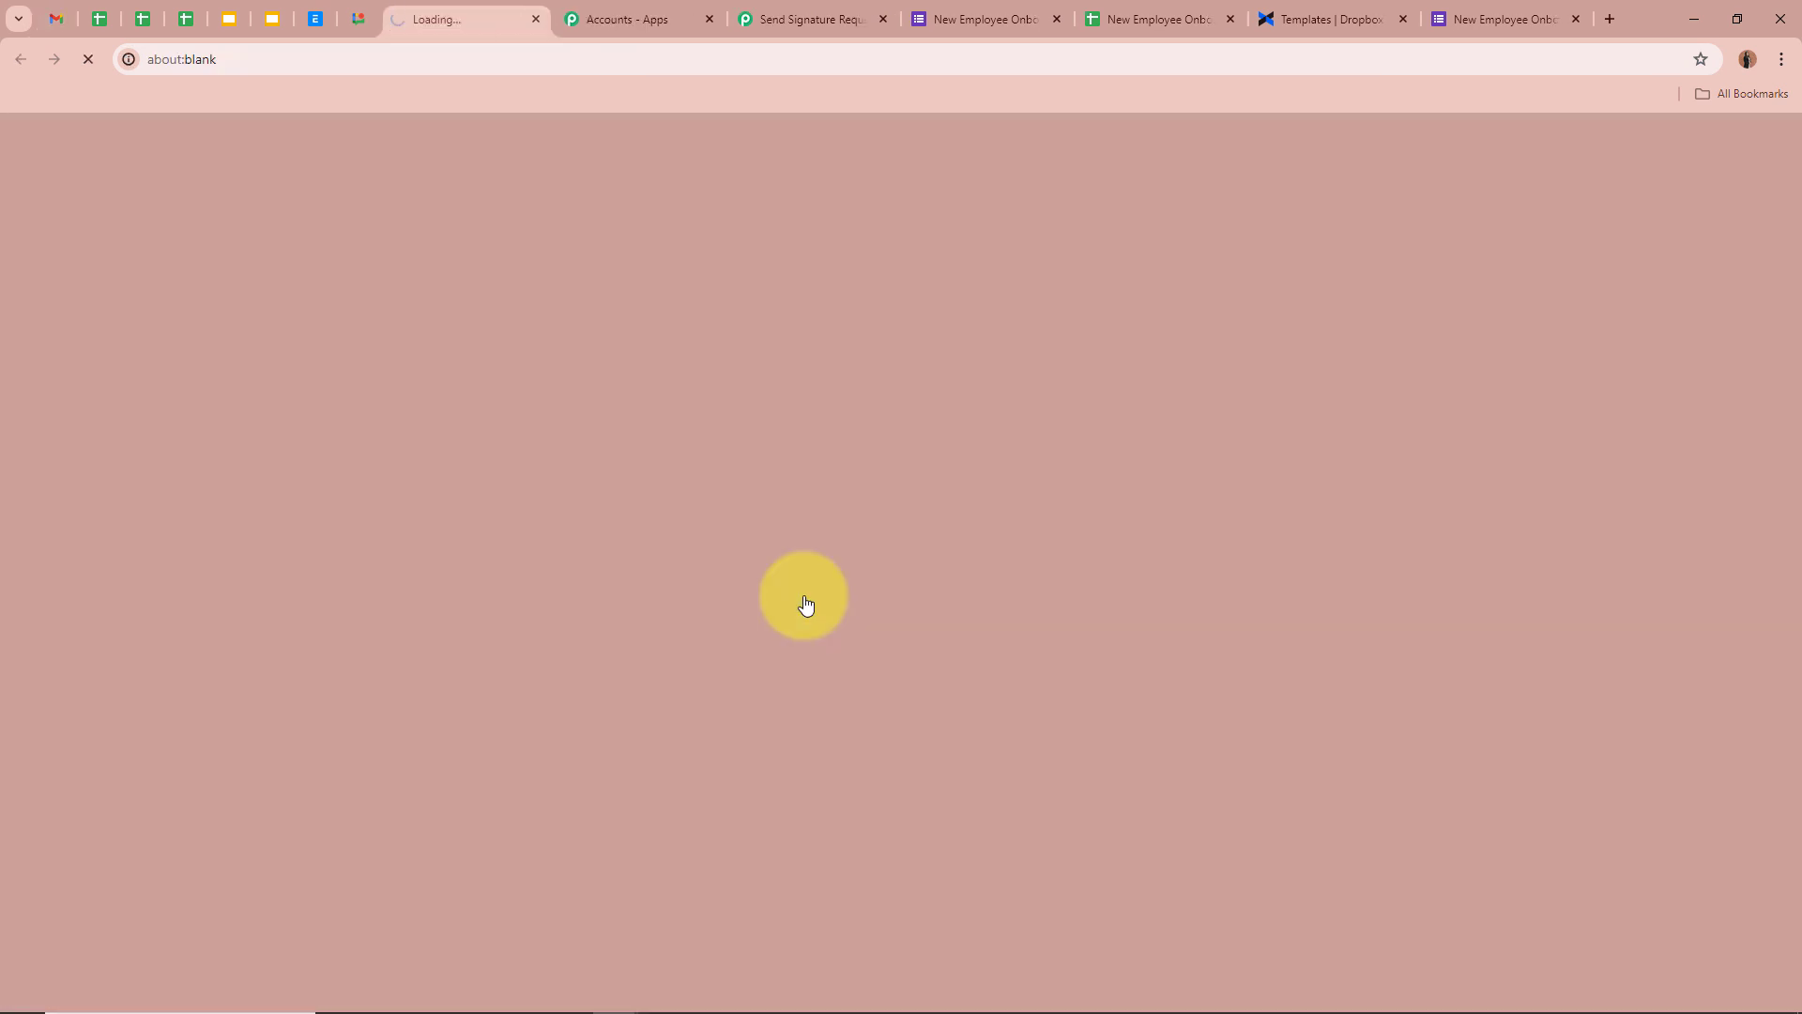
{"action": "scroll", "coordinate": [1527, 570], "scroll_direction": "down", "scroll_amount": 5}
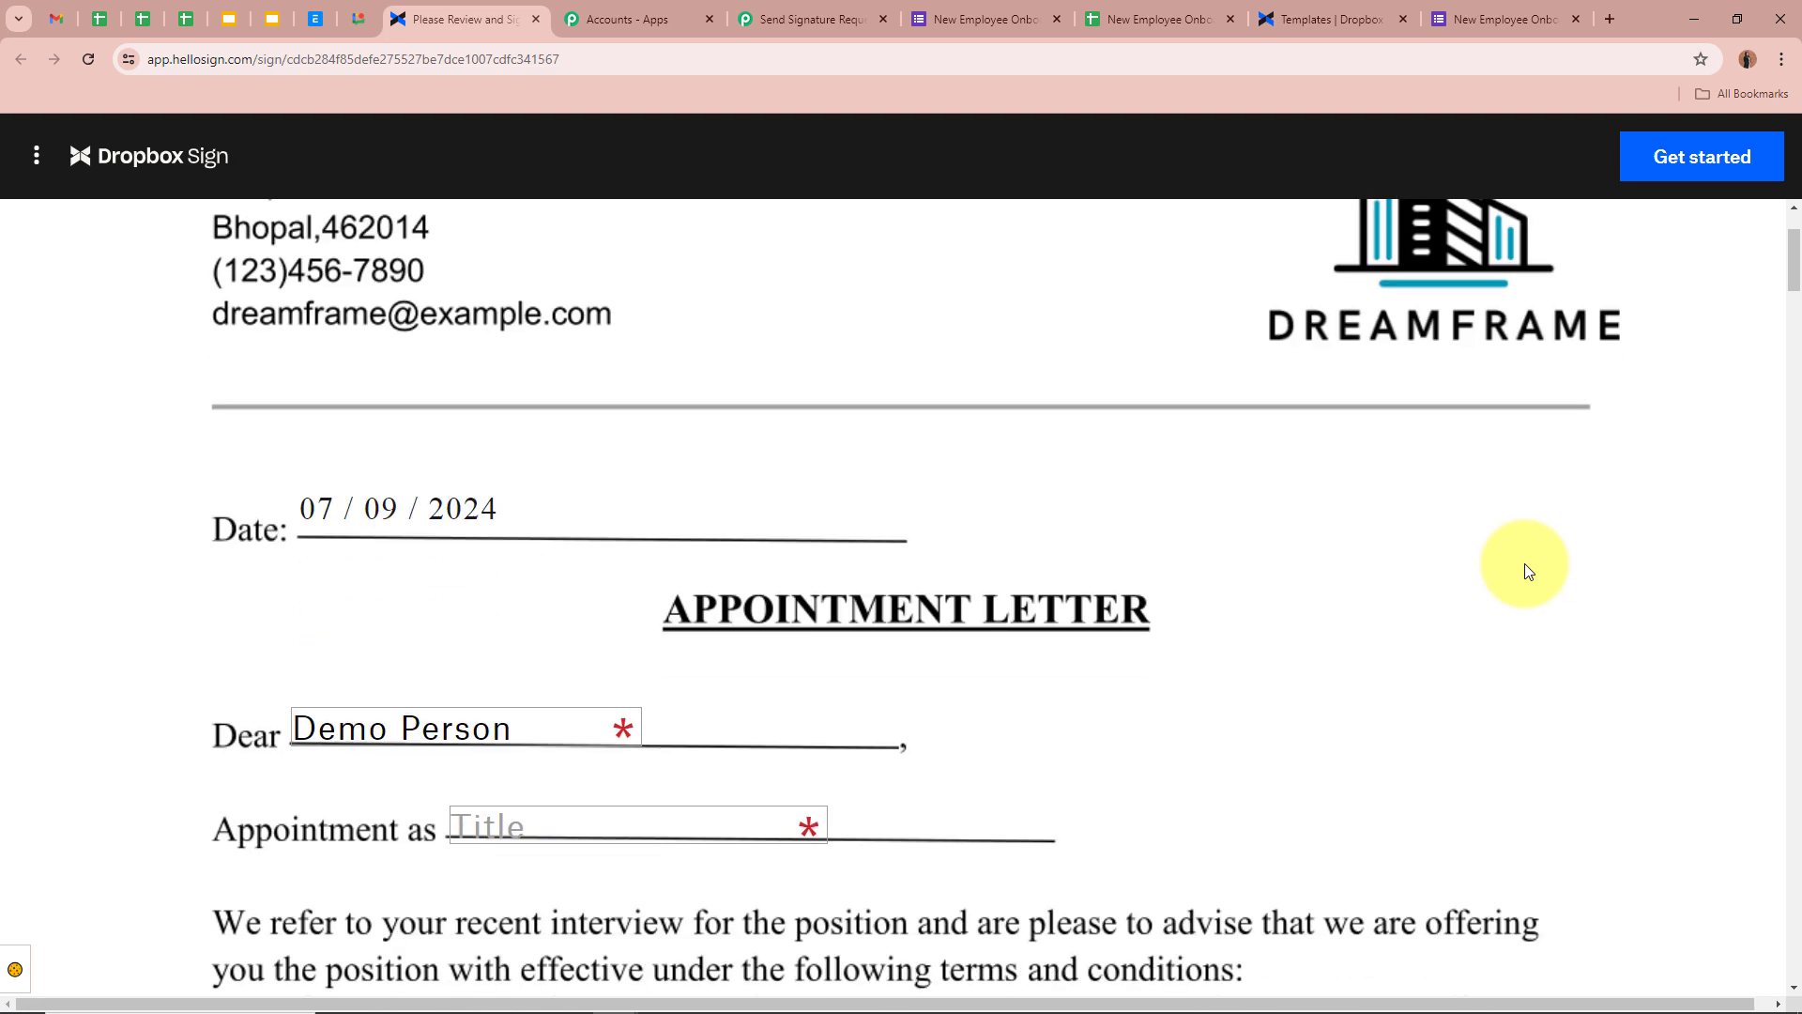
{"action": "scroll", "coordinate": [1527, 570], "scroll_direction": "down", "scroll_amount": 4}
{"action": "scroll", "coordinate": [1527, 569], "scroll_direction": "down", "scroll_amount": 18}
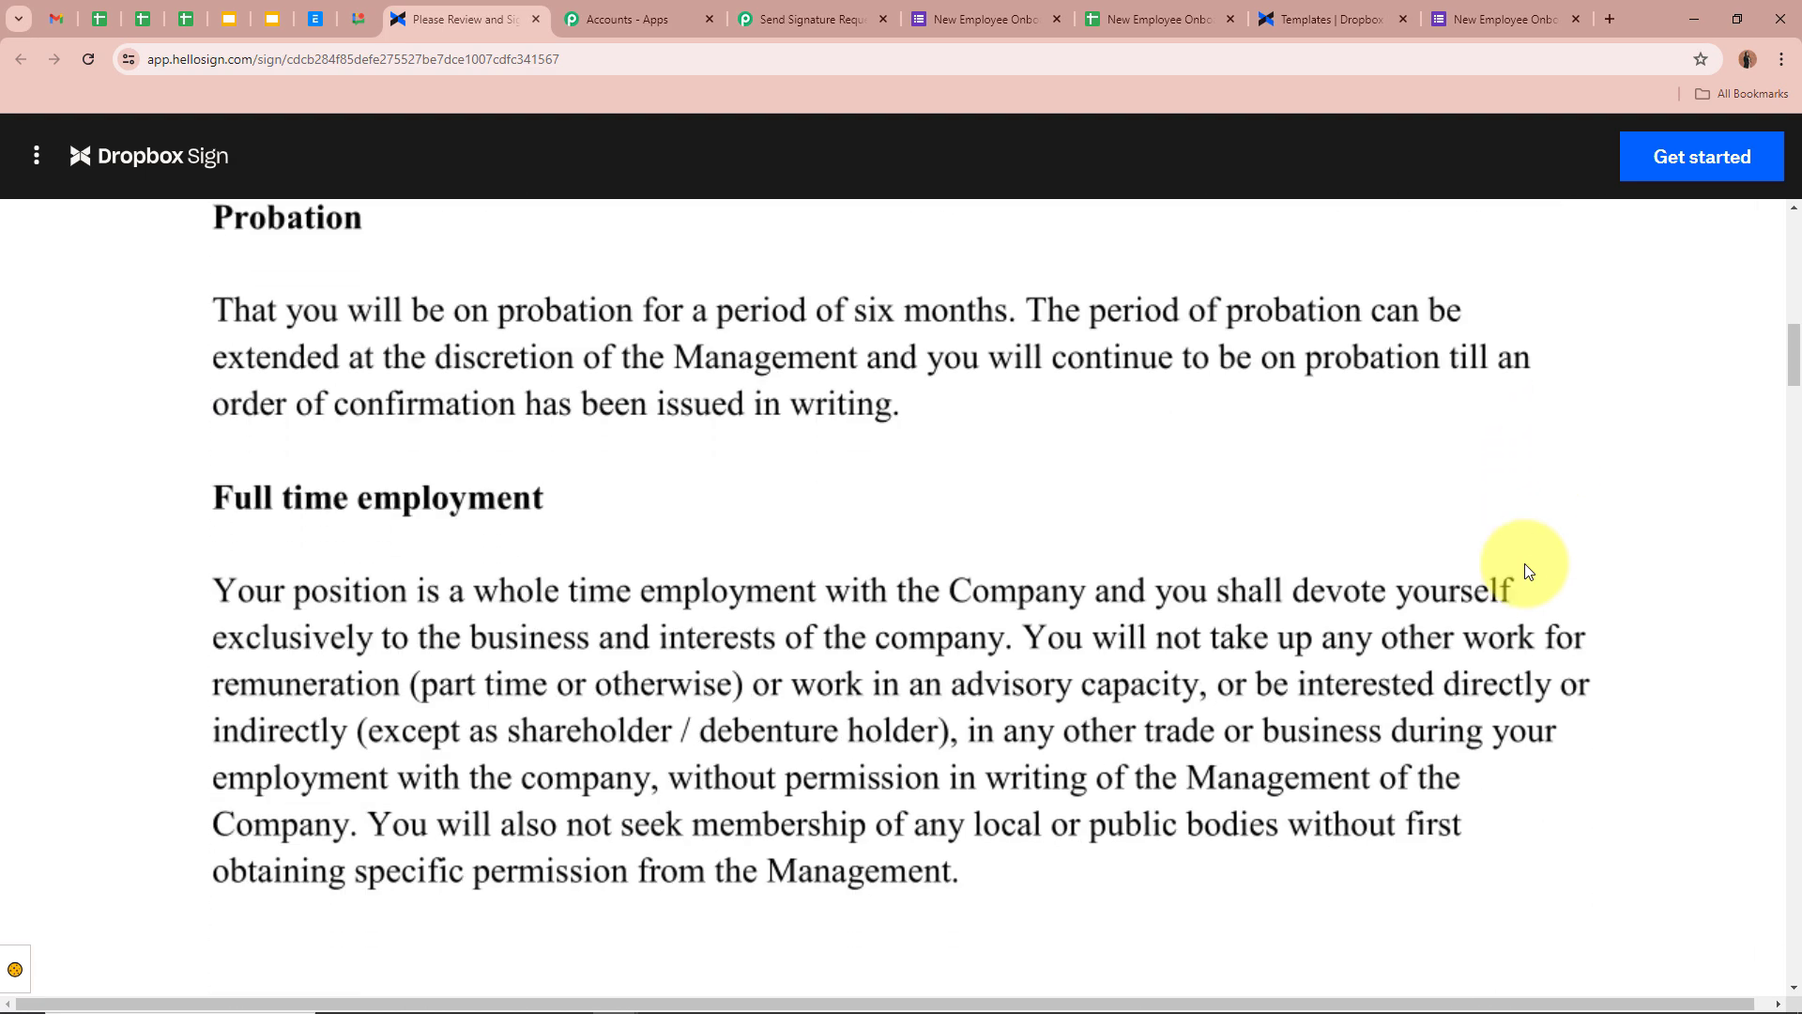
{"action": "scroll", "coordinate": [1526, 570], "scroll_direction": "down", "scroll_amount": 10}
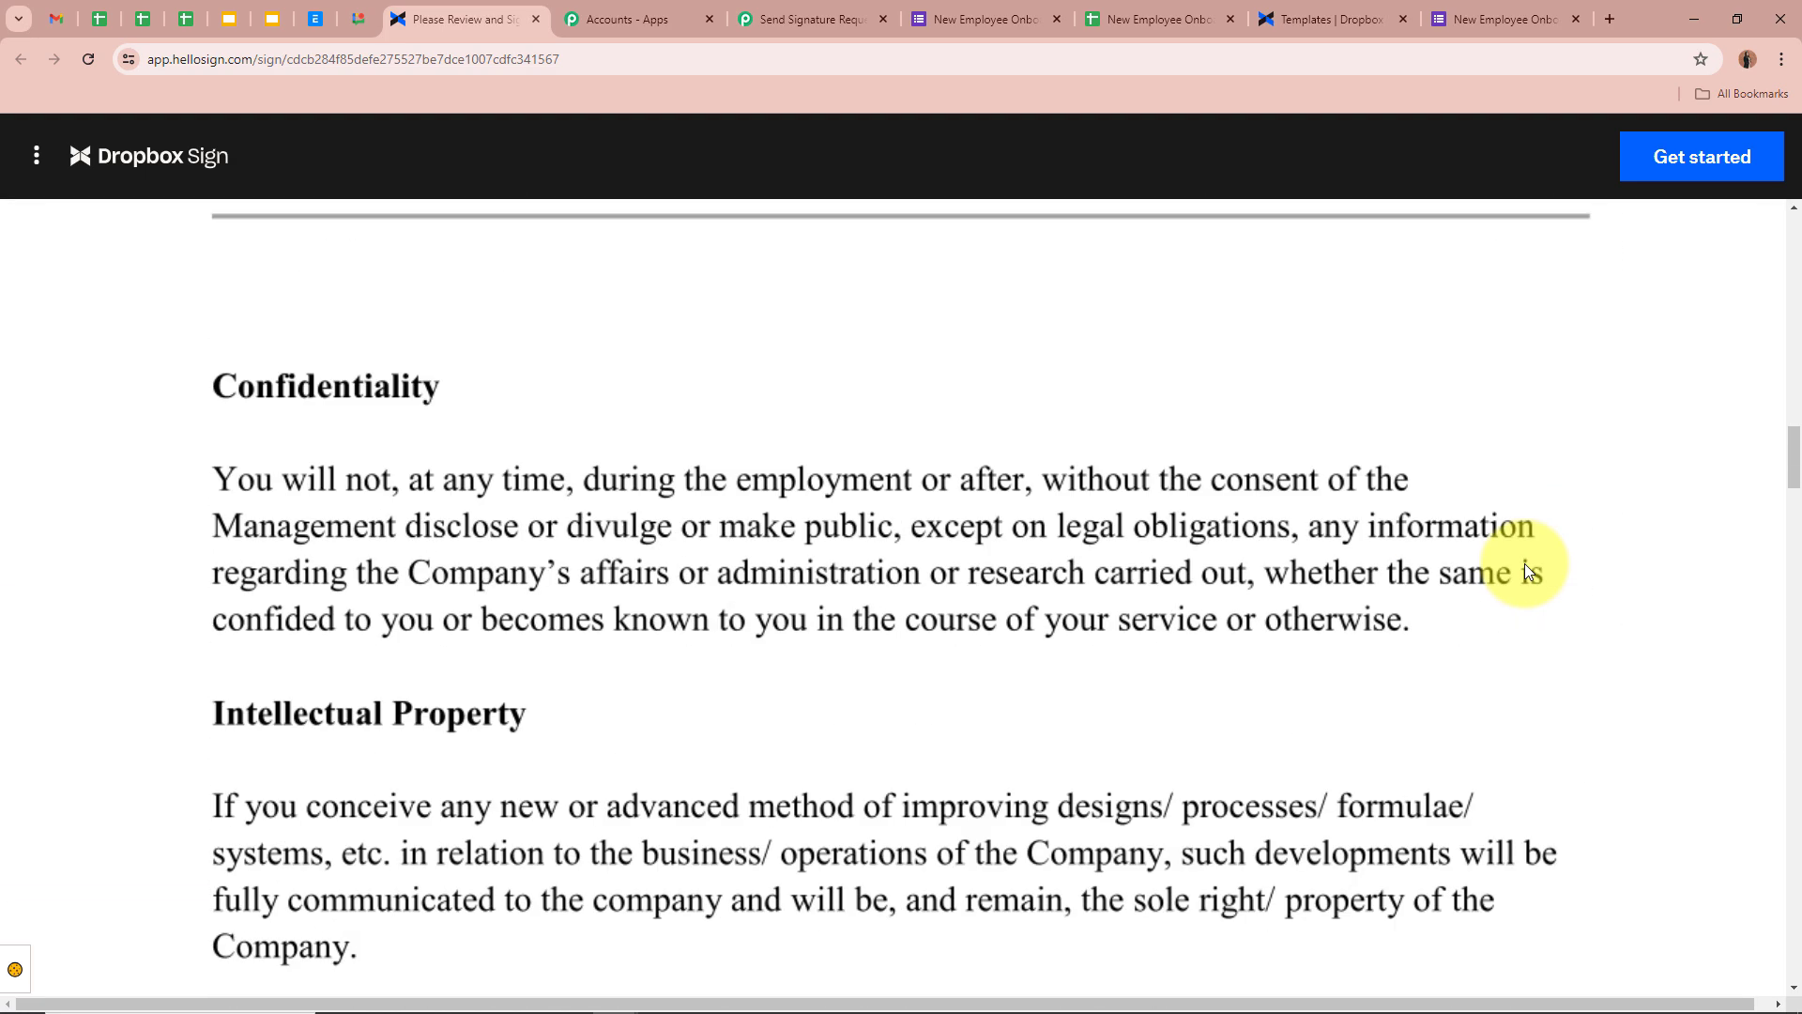
{"action": "scroll", "coordinate": [1524, 563], "scroll_direction": "down", "scroll_amount": 12}
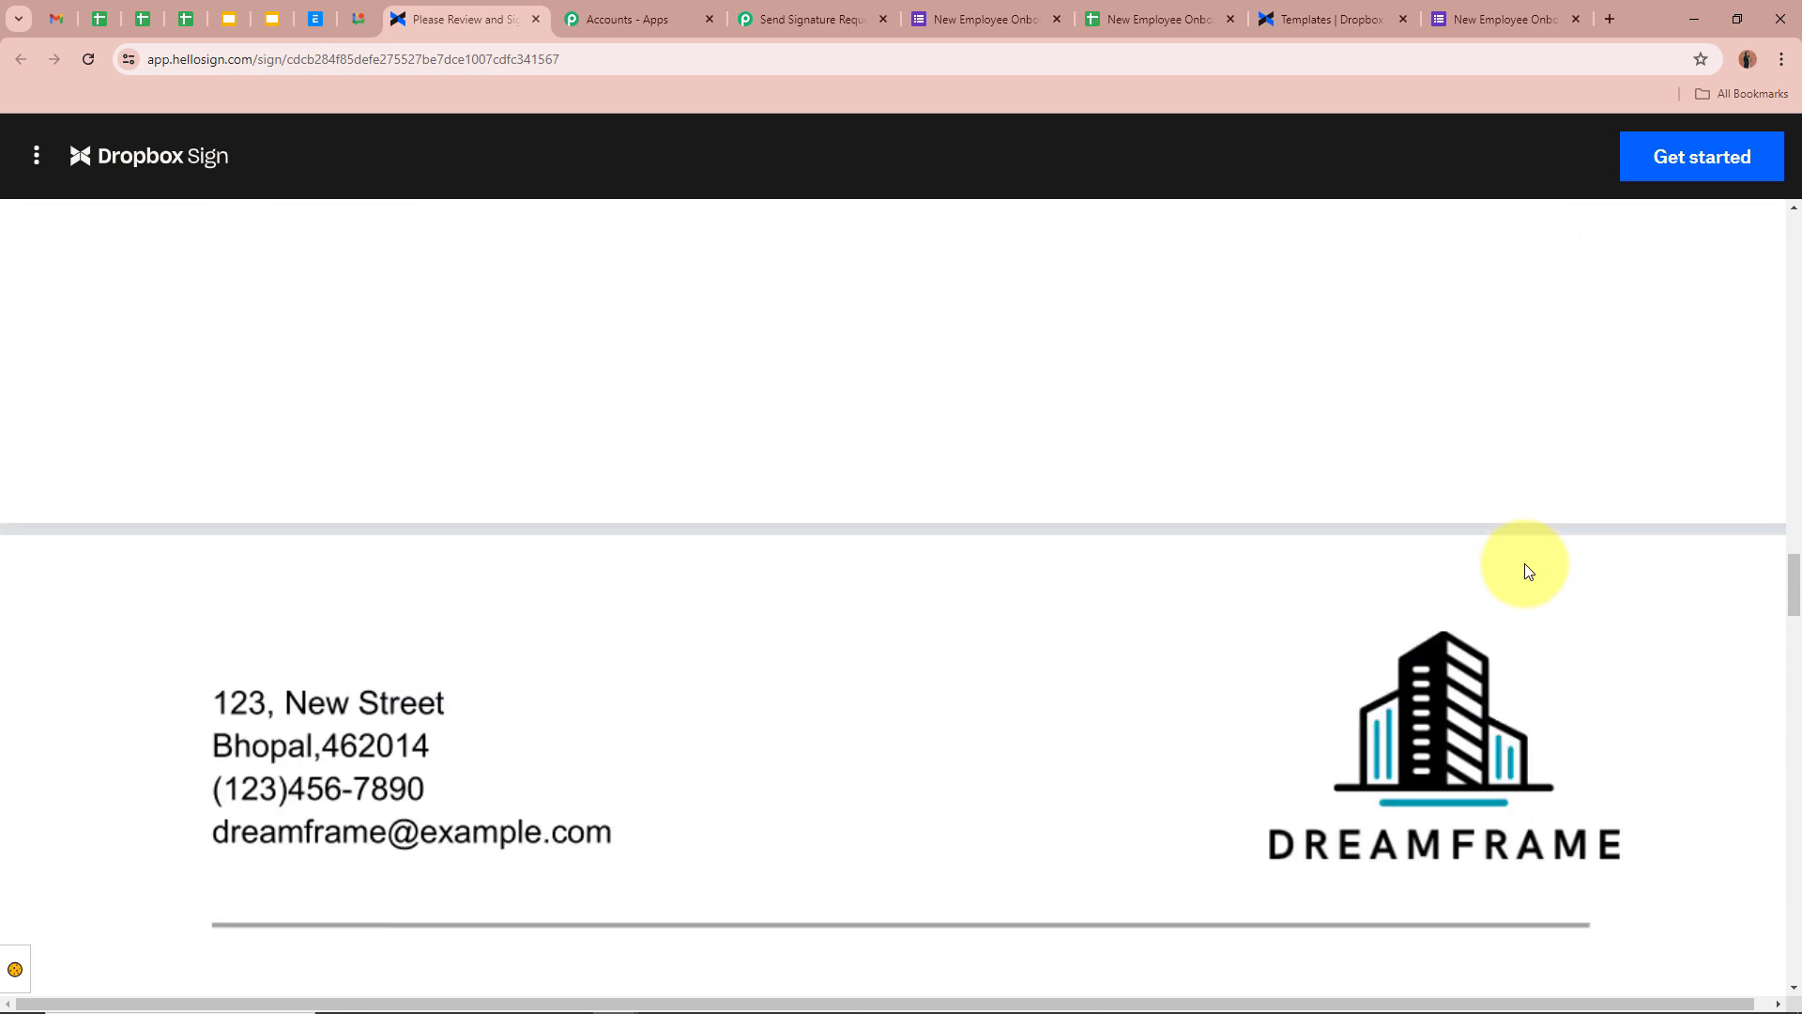
{"action": "scroll", "coordinate": [1525, 563], "scroll_direction": "down", "scroll_amount": 14}
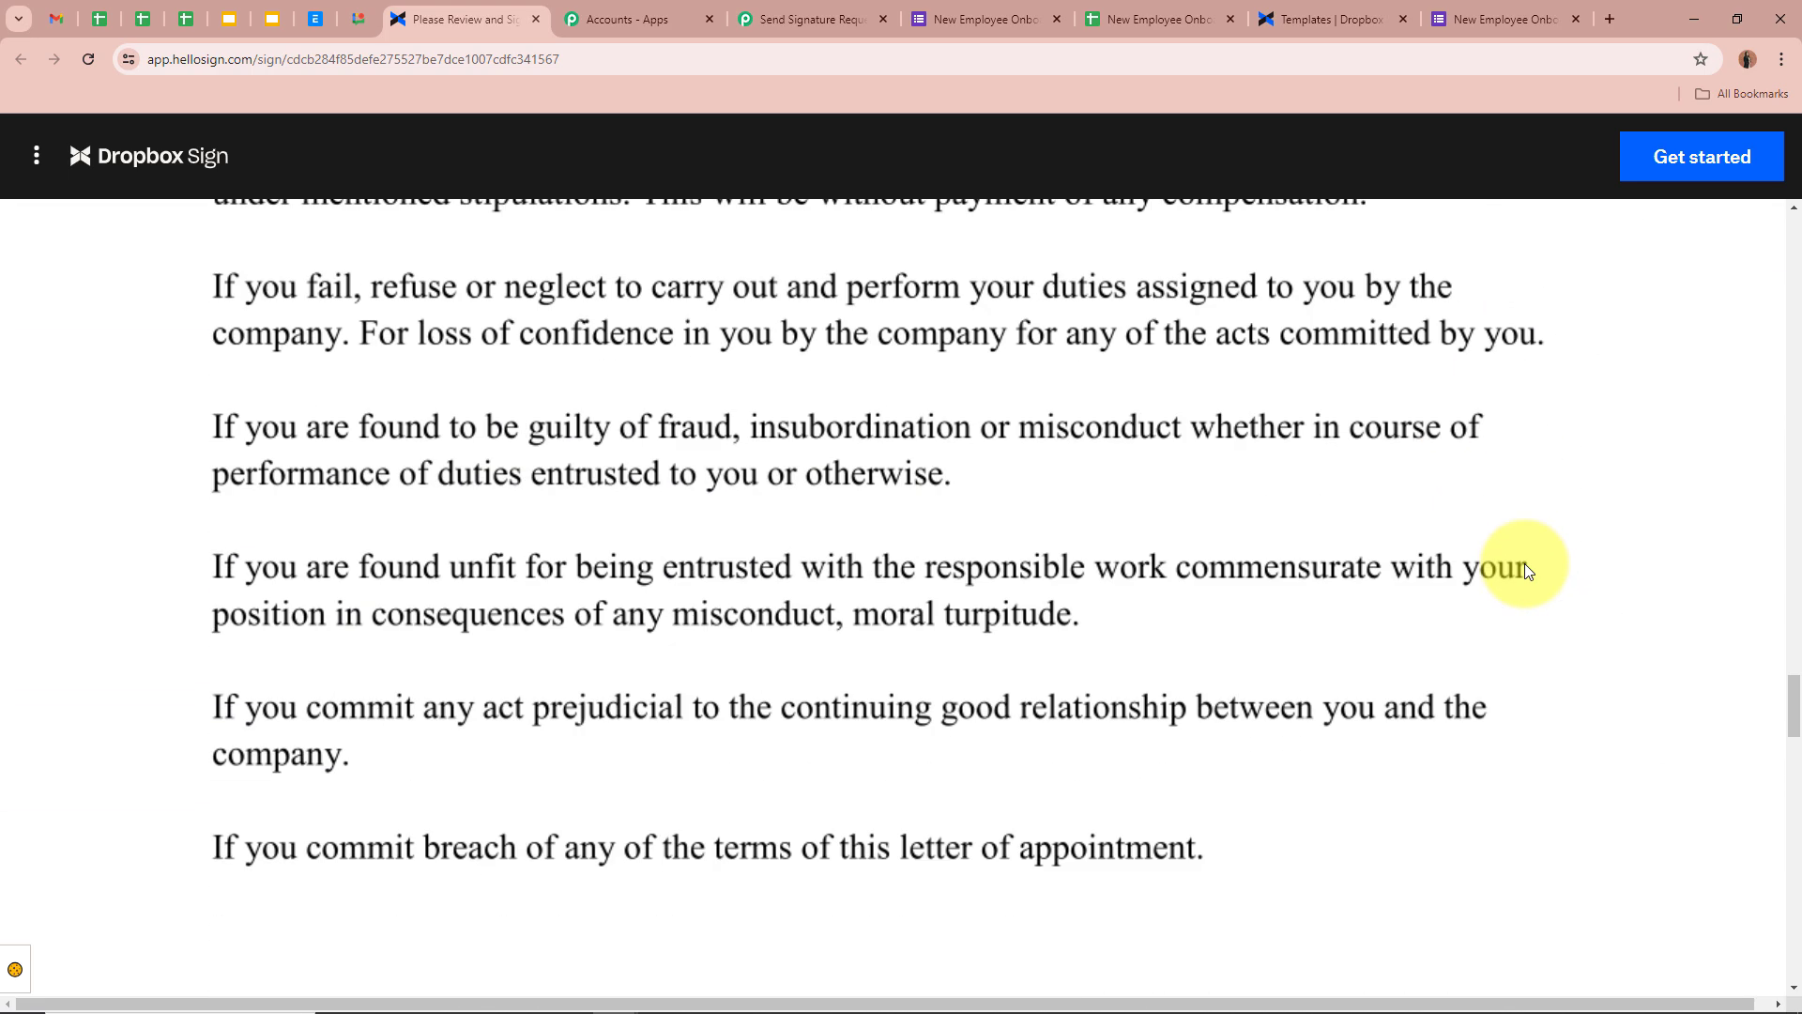
{"action": "scroll", "coordinate": [1524, 563], "scroll_direction": "down", "scroll_amount": 6}
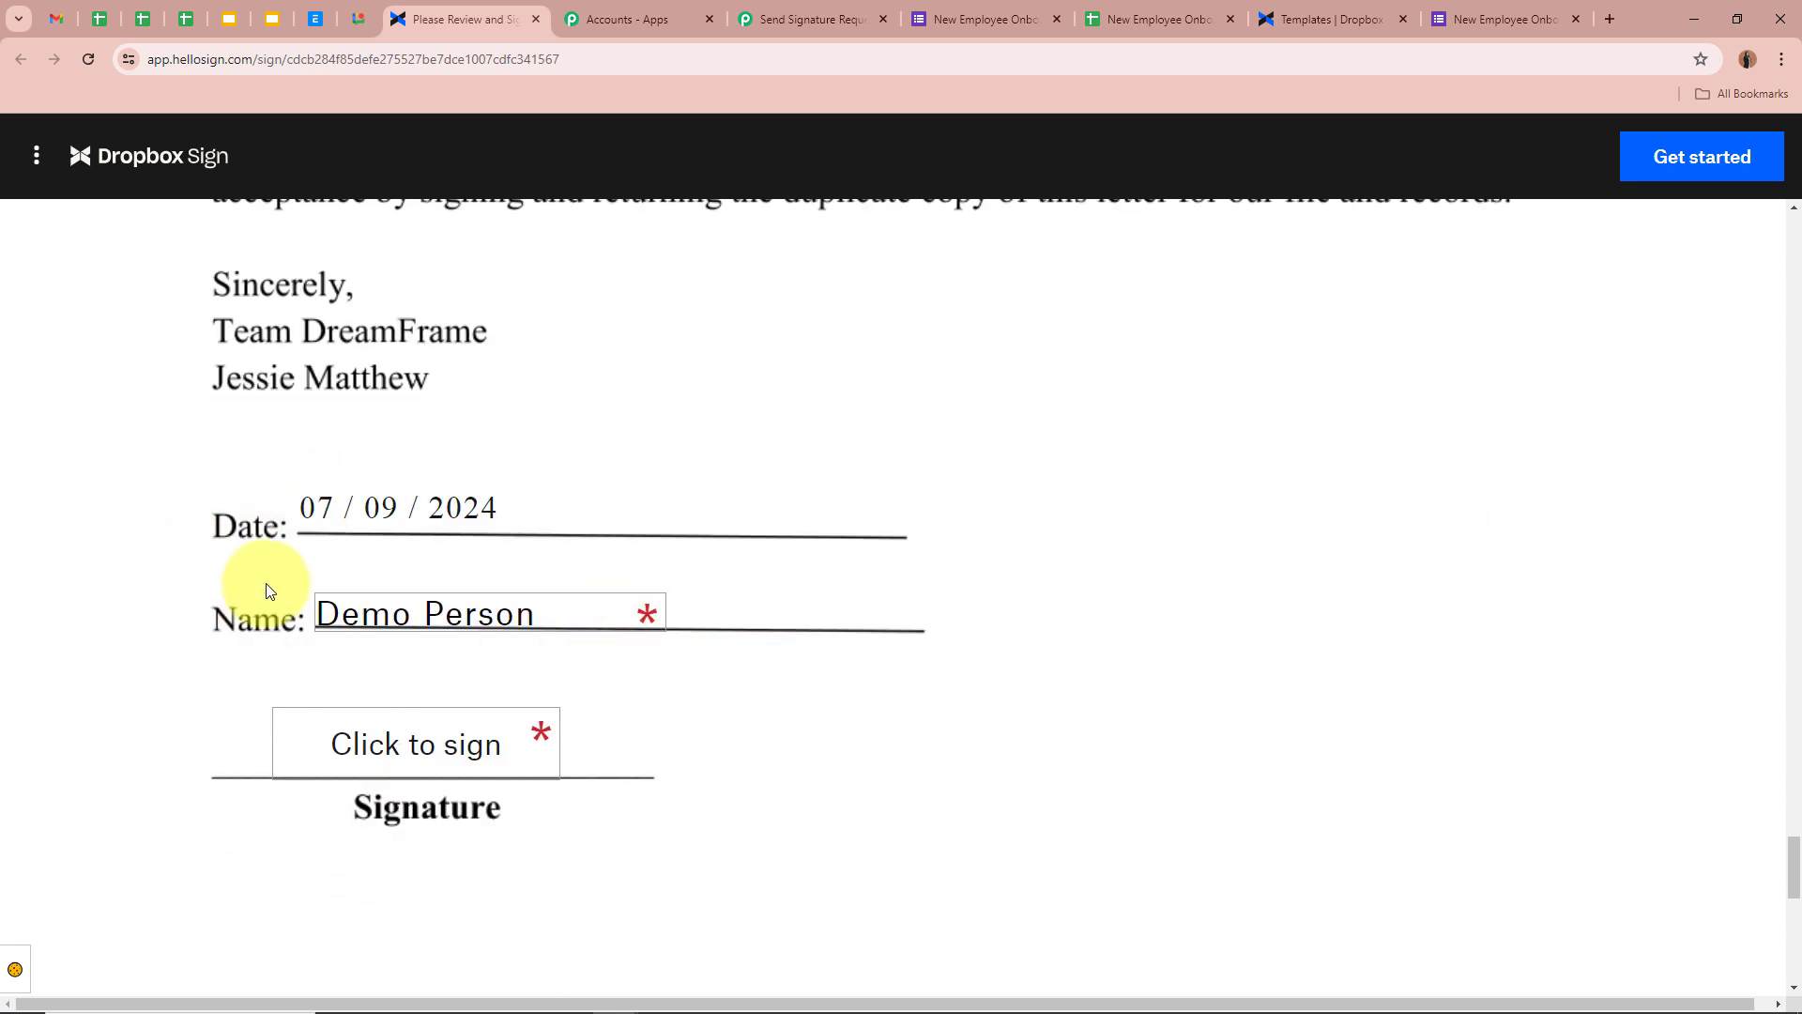
Enter 'Marketing Head' in the letter's Appointment as field
{"action": "left_click", "coordinate": [446, 749]}
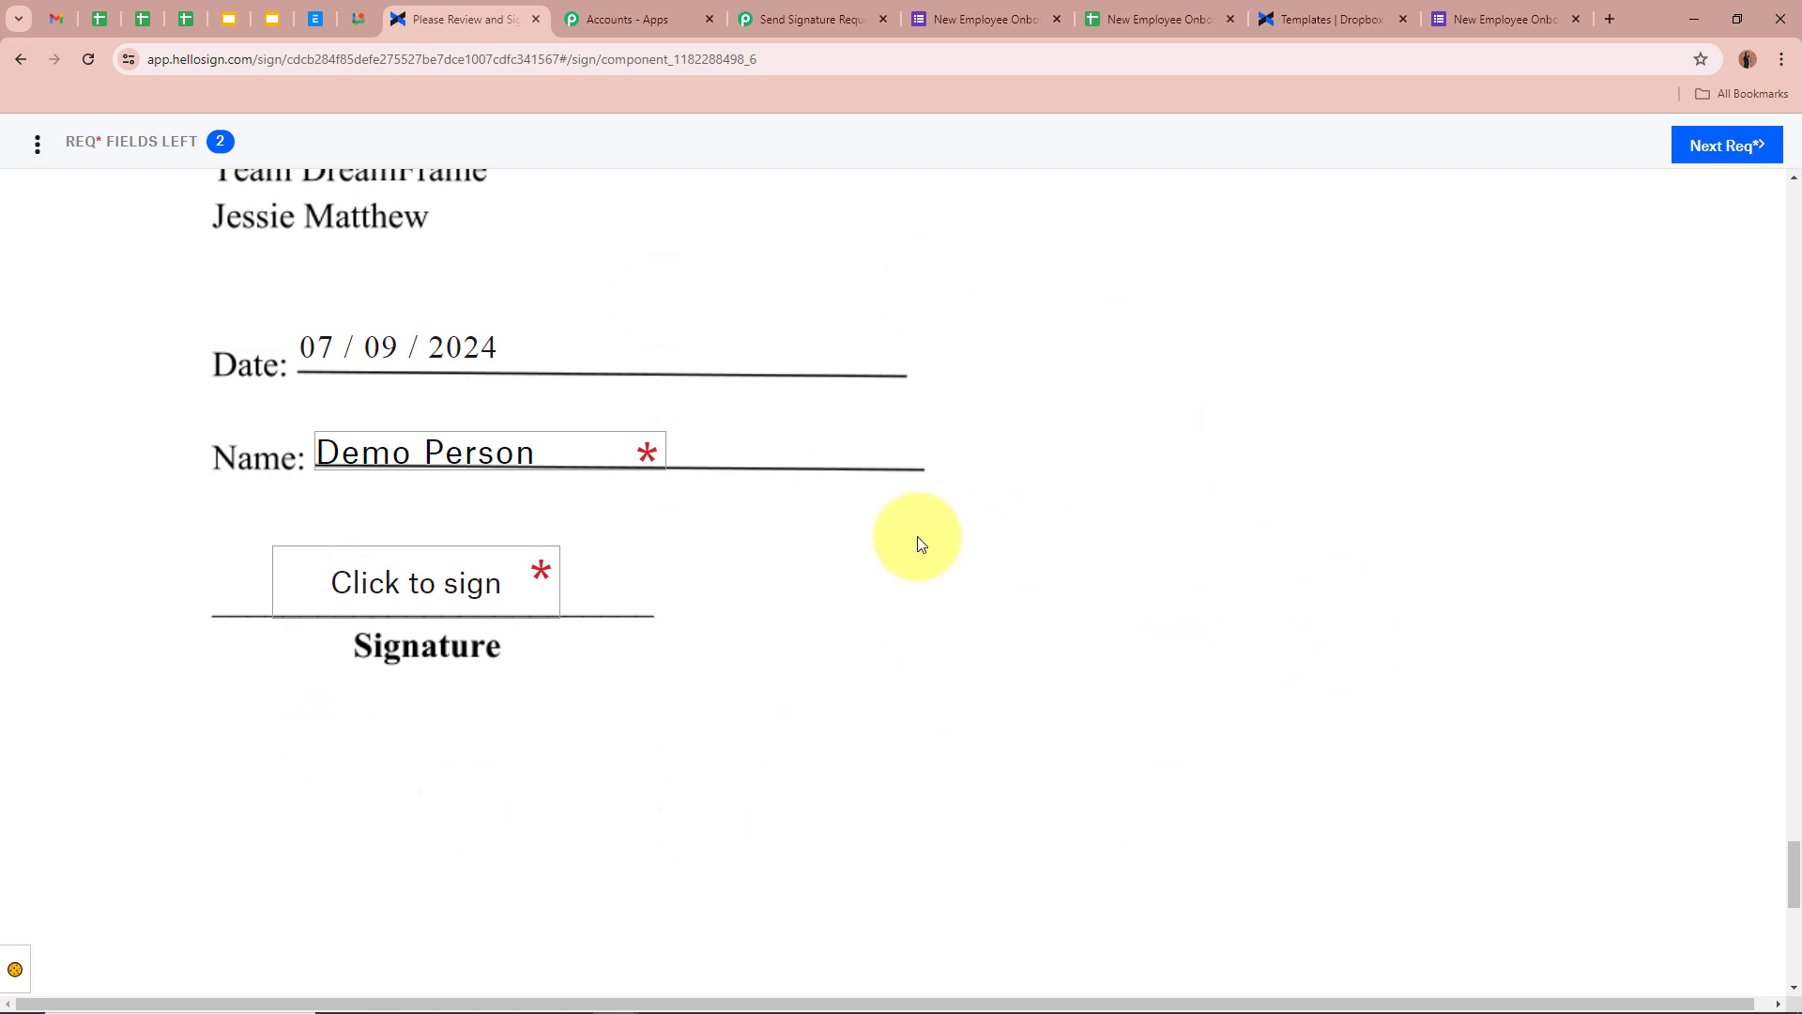
{"action": "scroll", "coordinate": [751, 542], "scroll_direction": "up", "scroll_amount": 10}
{"action": "left_click", "coordinate": [544, 543]}
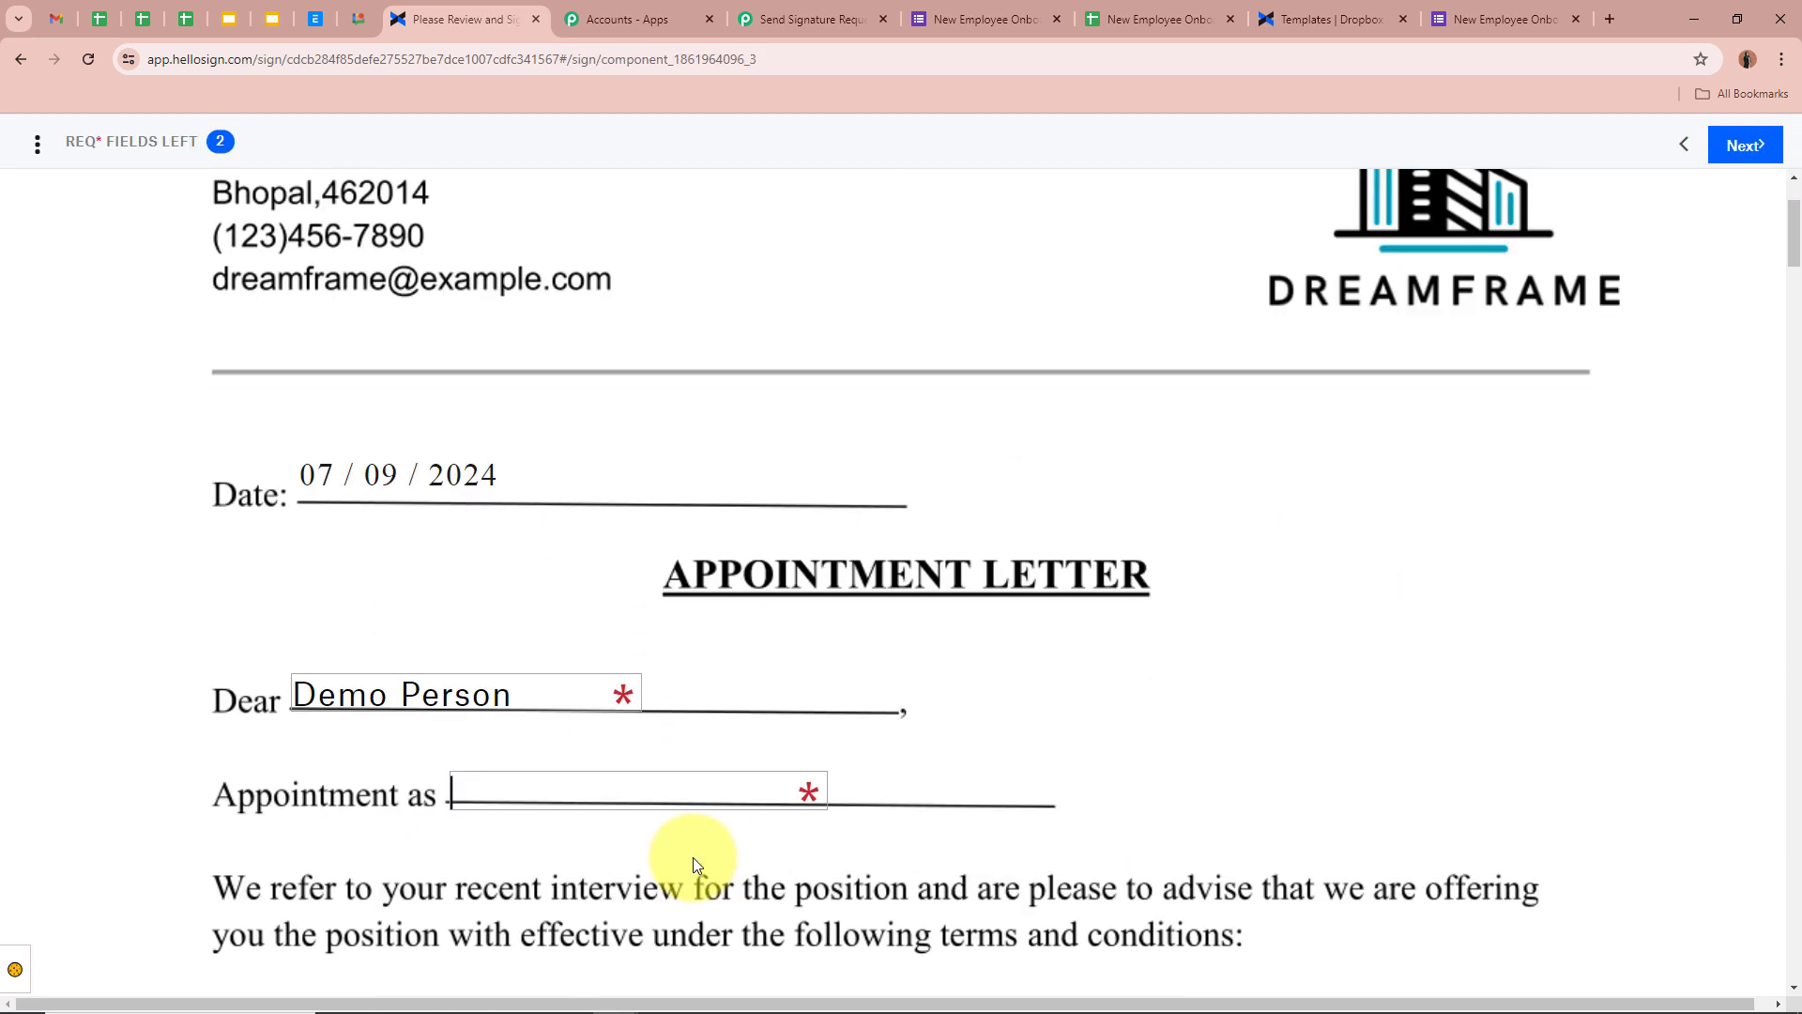
{"action": "type", "text": "Mark"}
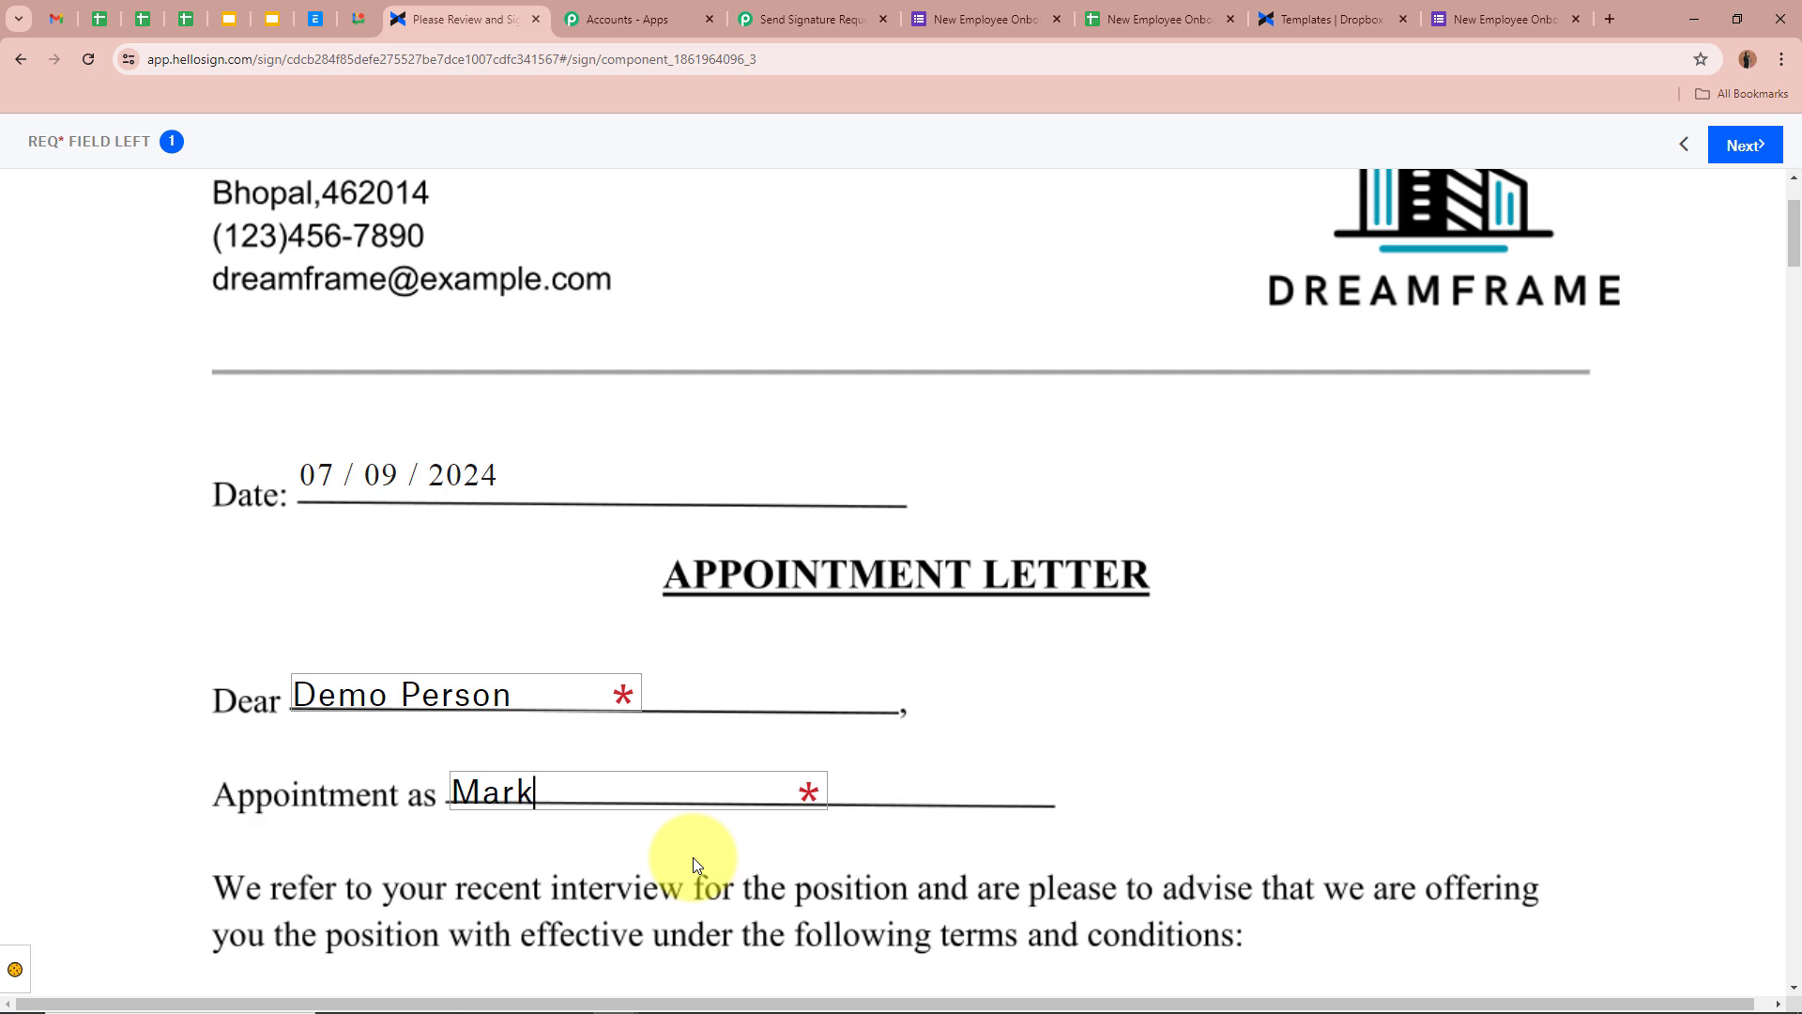
{"action": "type", "text": "eting Head"}
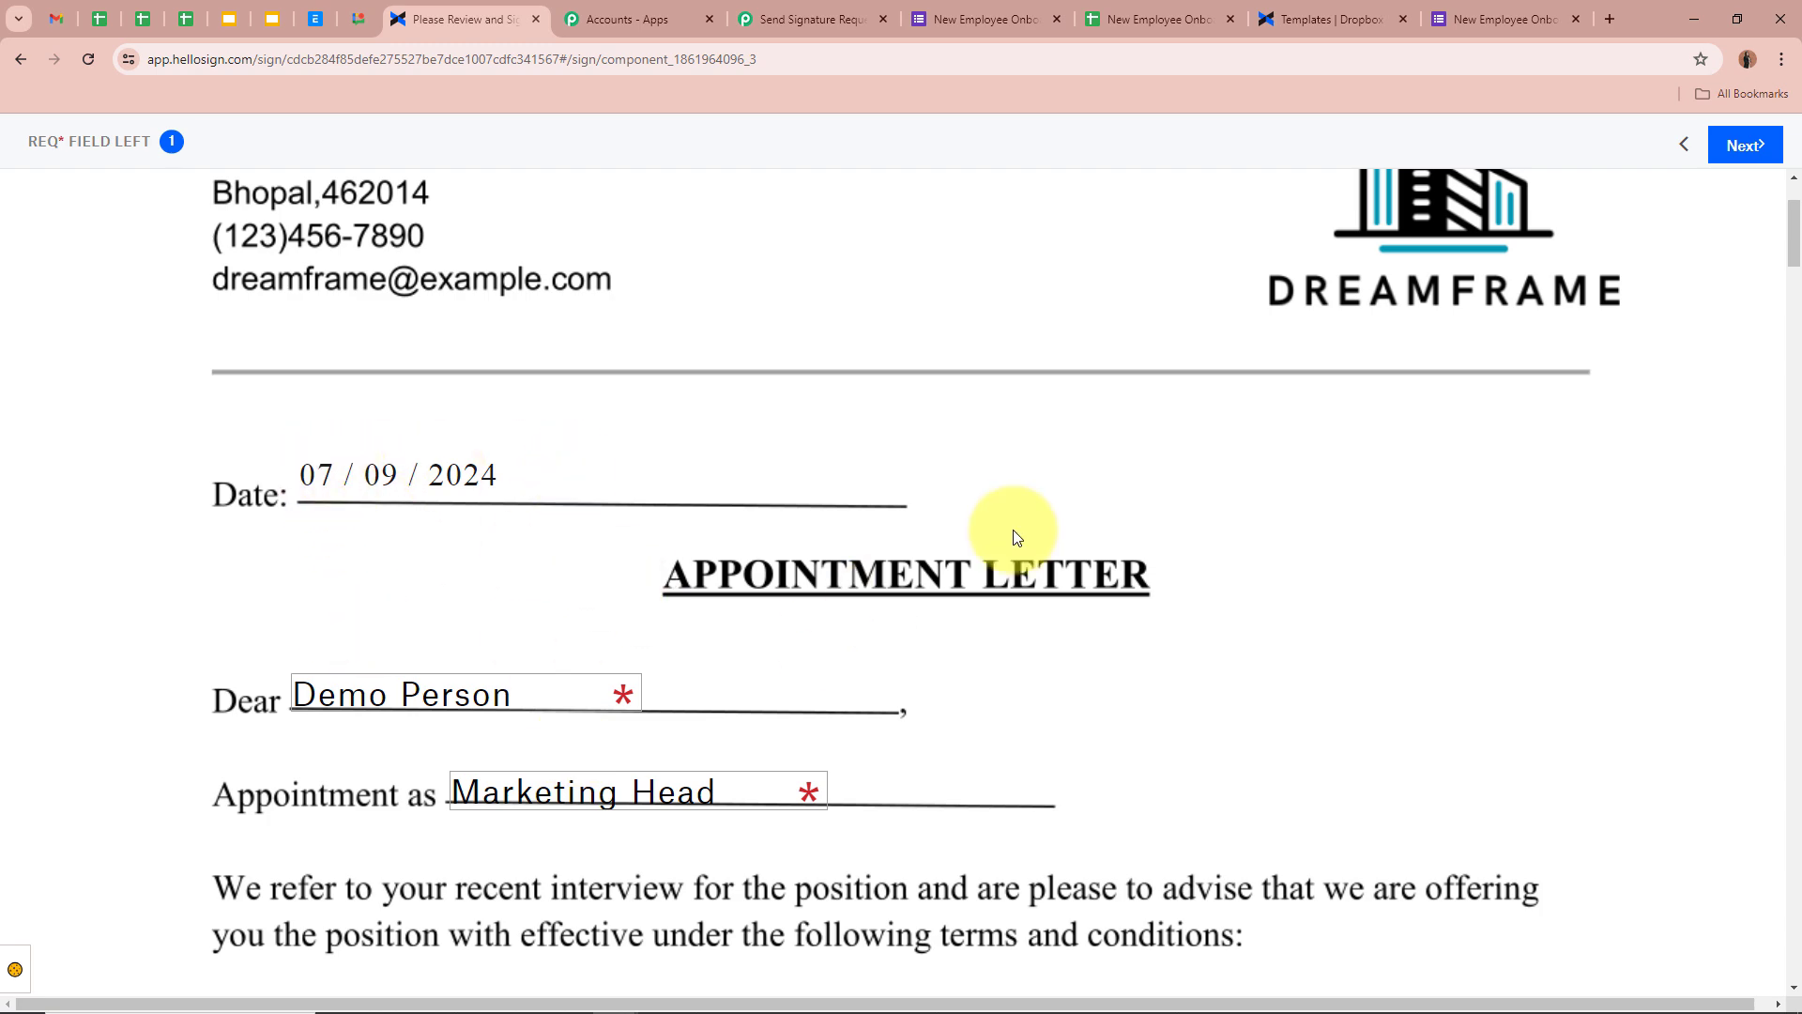
Leave the prefilled recipient name unchanged and scroll through the rest of the letter
{"action": "scroll", "coordinate": [1013, 523], "scroll_direction": "down", "scroll_amount": 4}
{"action": "left_click", "coordinate": [511, 308]}
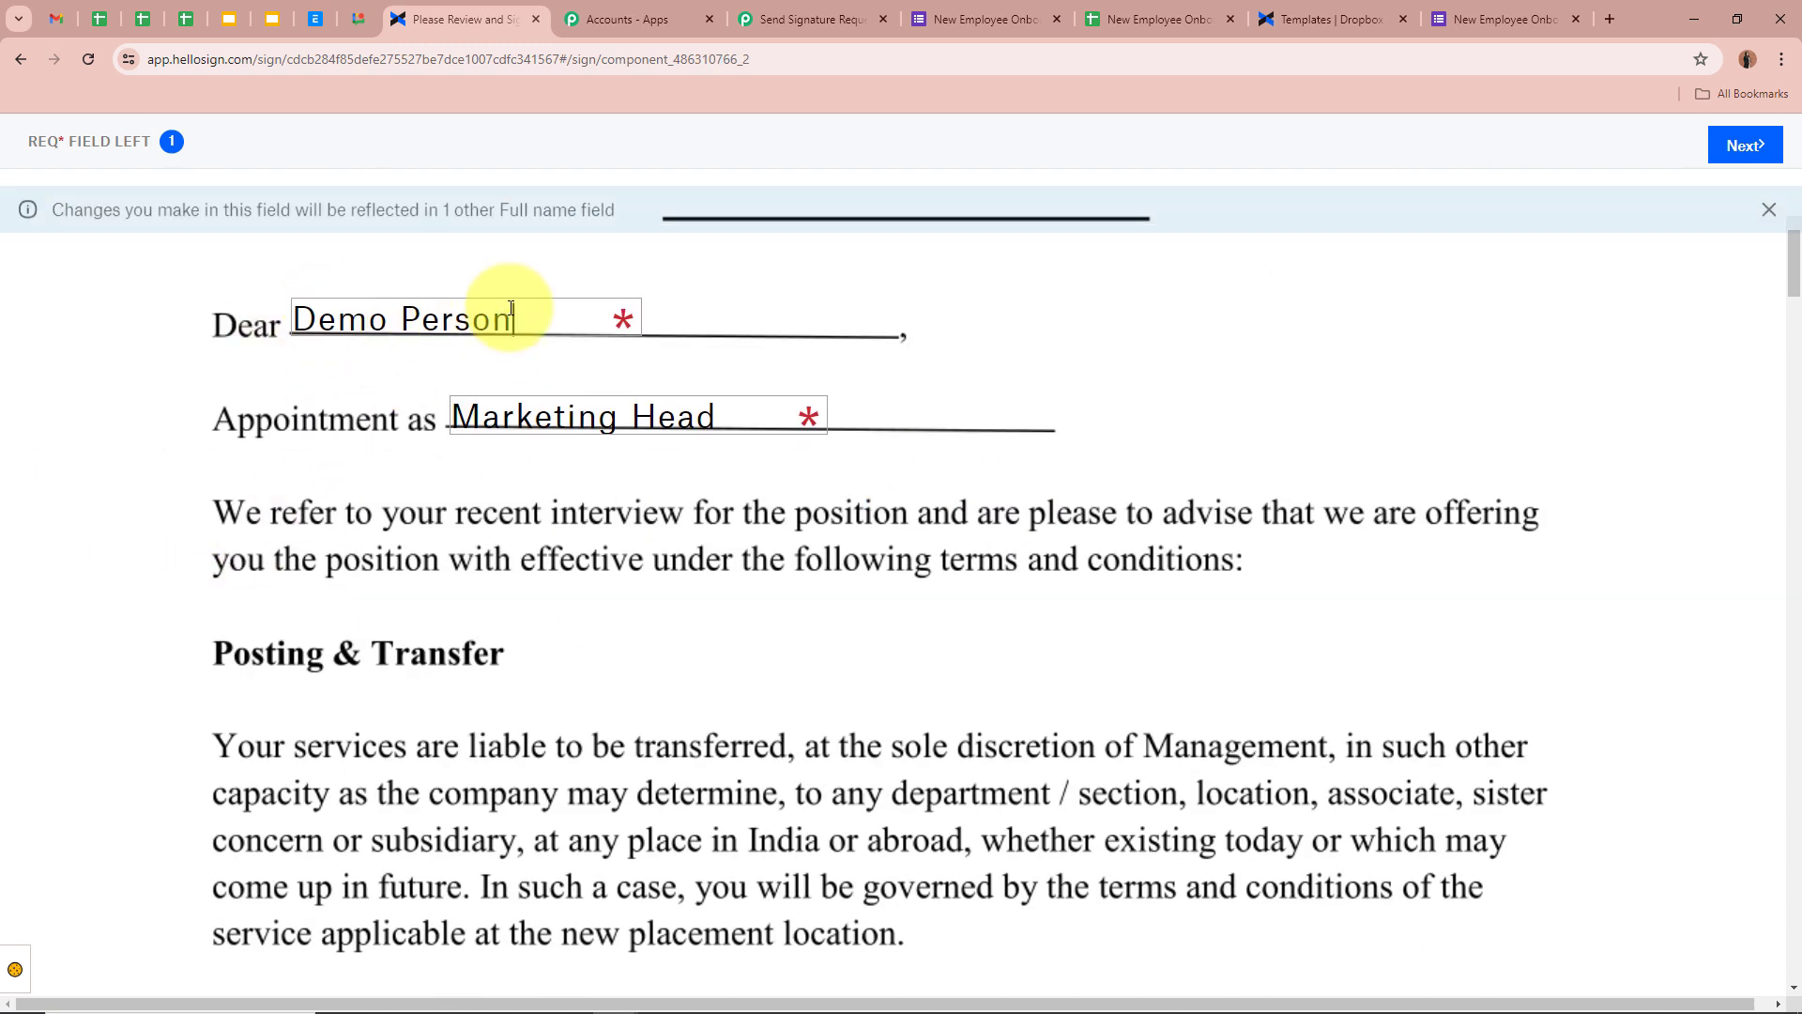
{"action": "left_click", "coordinate": [1101, 350]}
{"action": "scroll", "coordinate": [1104, 352], "scroll_direction": "down", "scroll_amount": 20}
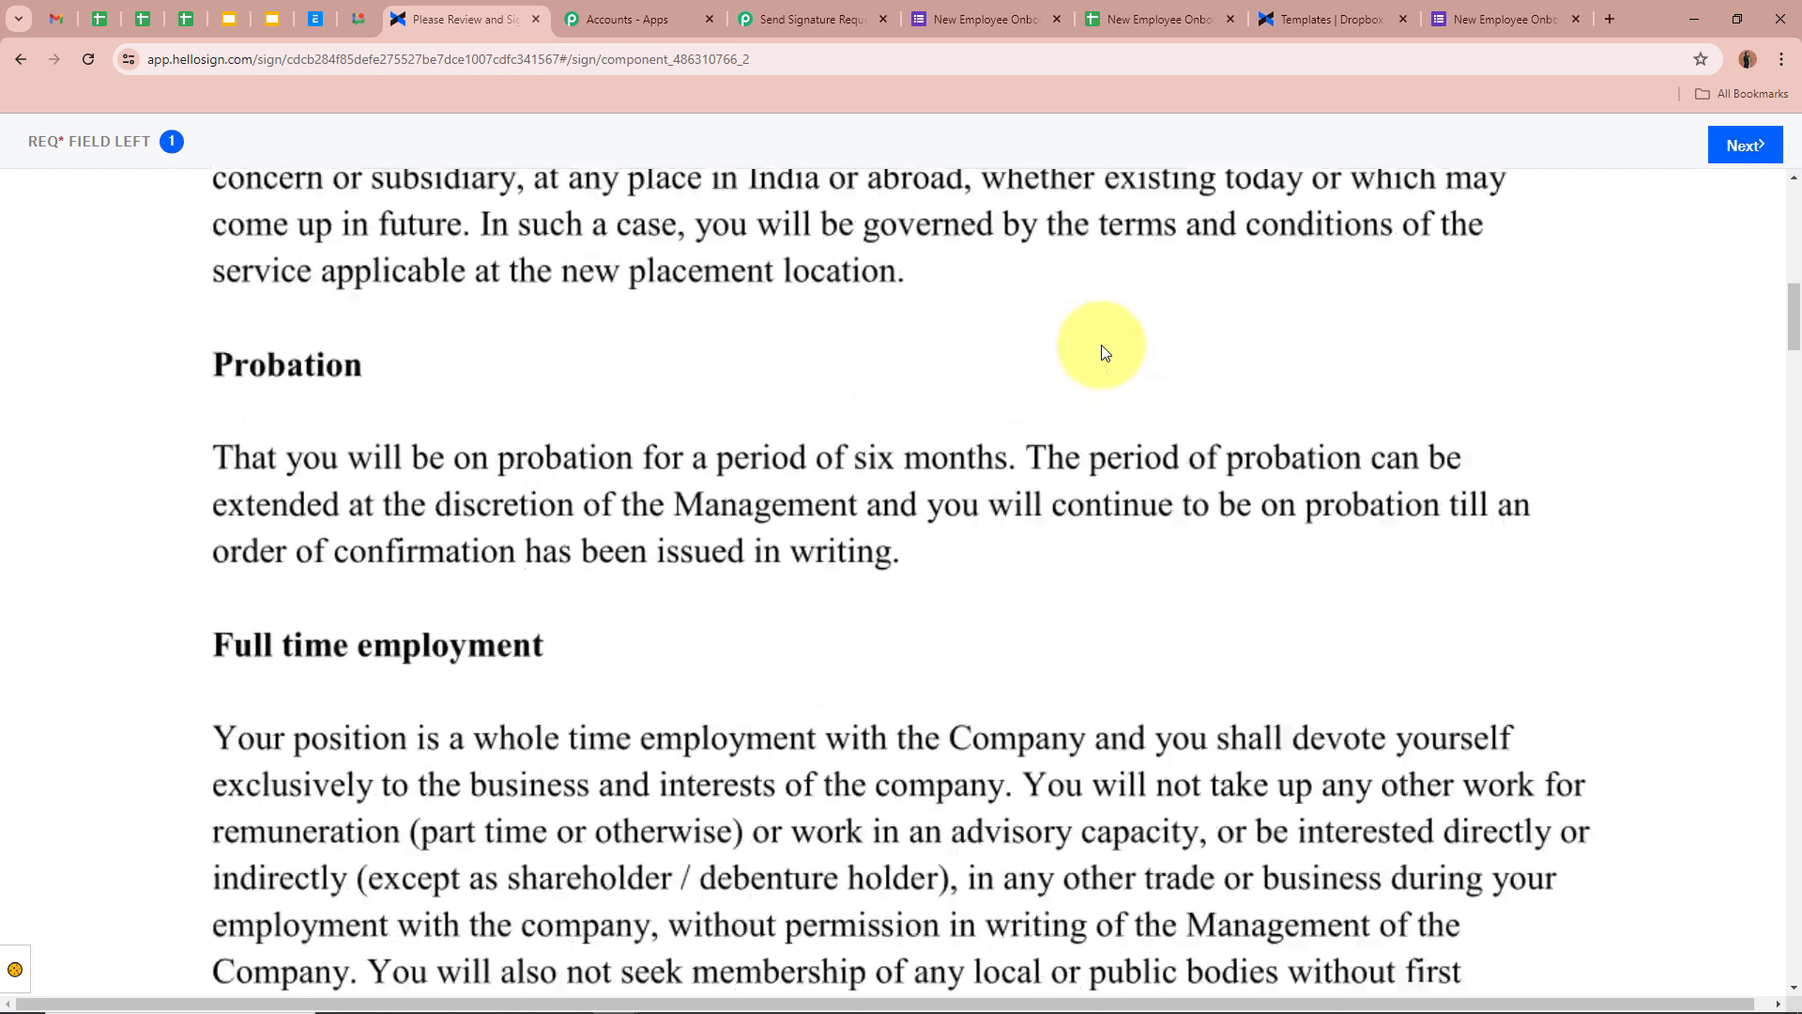
{"action": "scroll", "coordinate": [1101, 353], "scroll_direction": "down", "scroll_amount": 20}
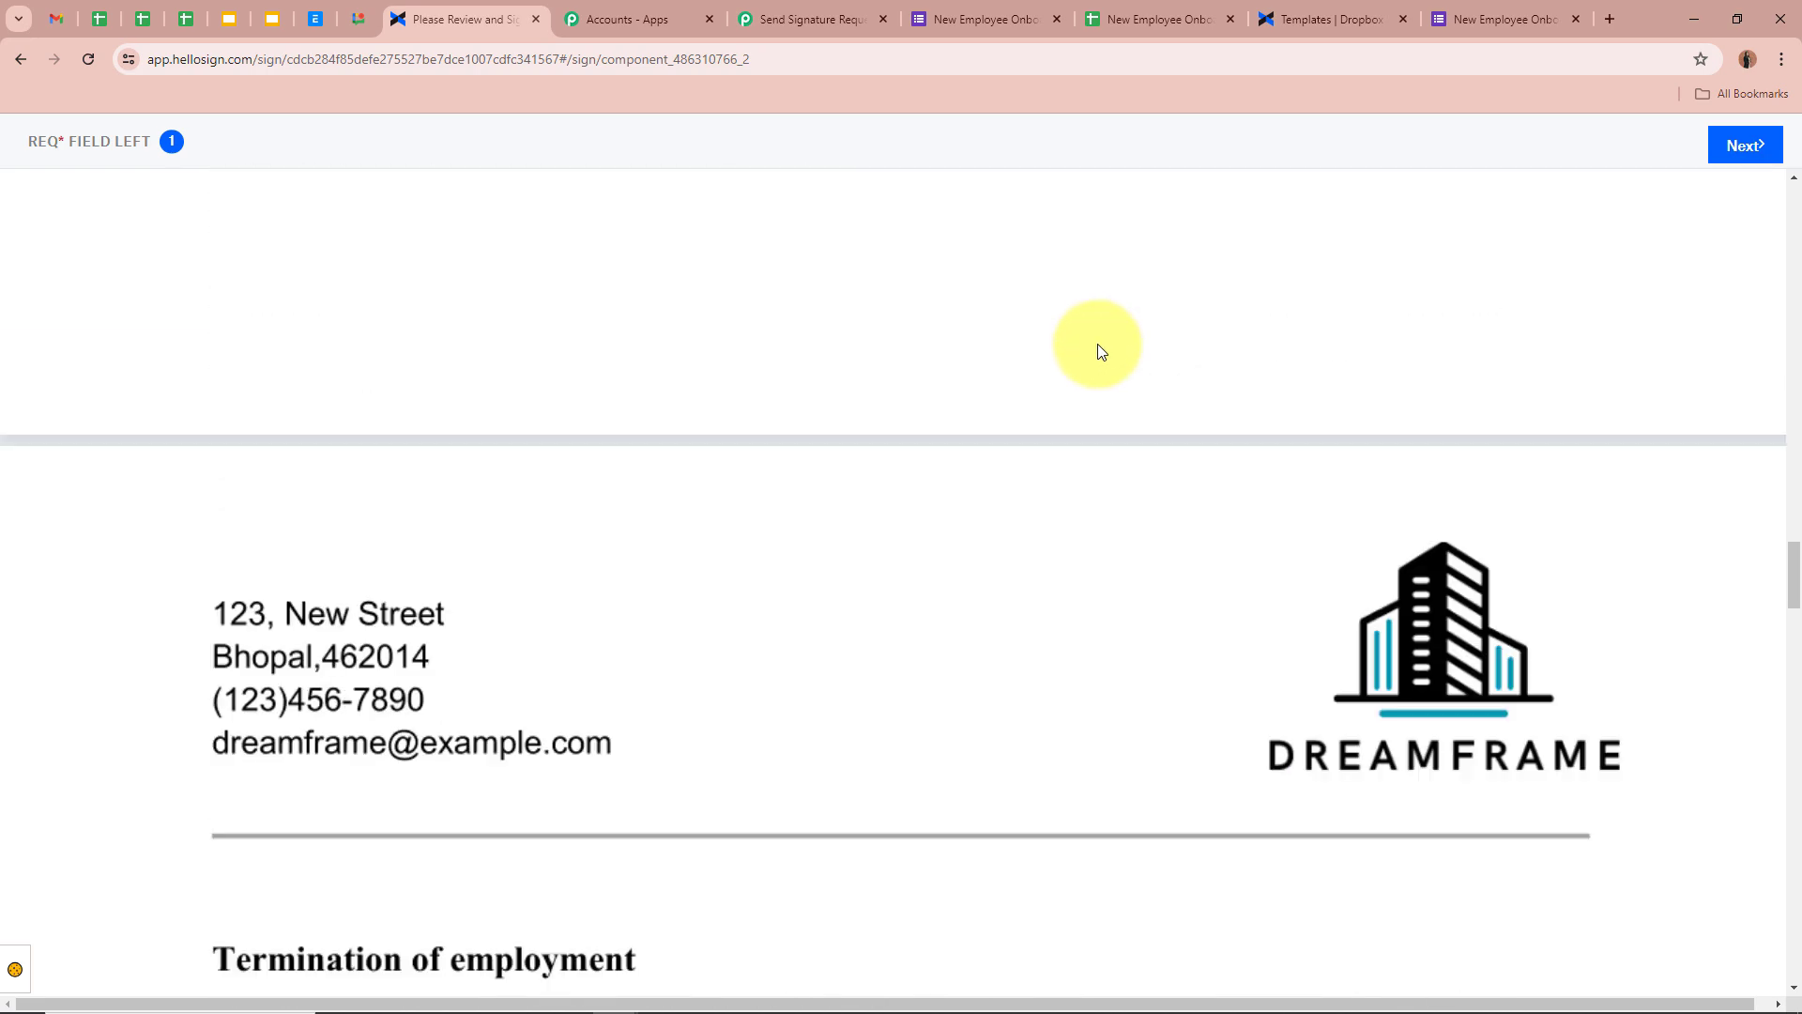
{"action": "scroll", "coordinate": [1100, 350], "scroll_direction": "down", "scroll_amount": 20}
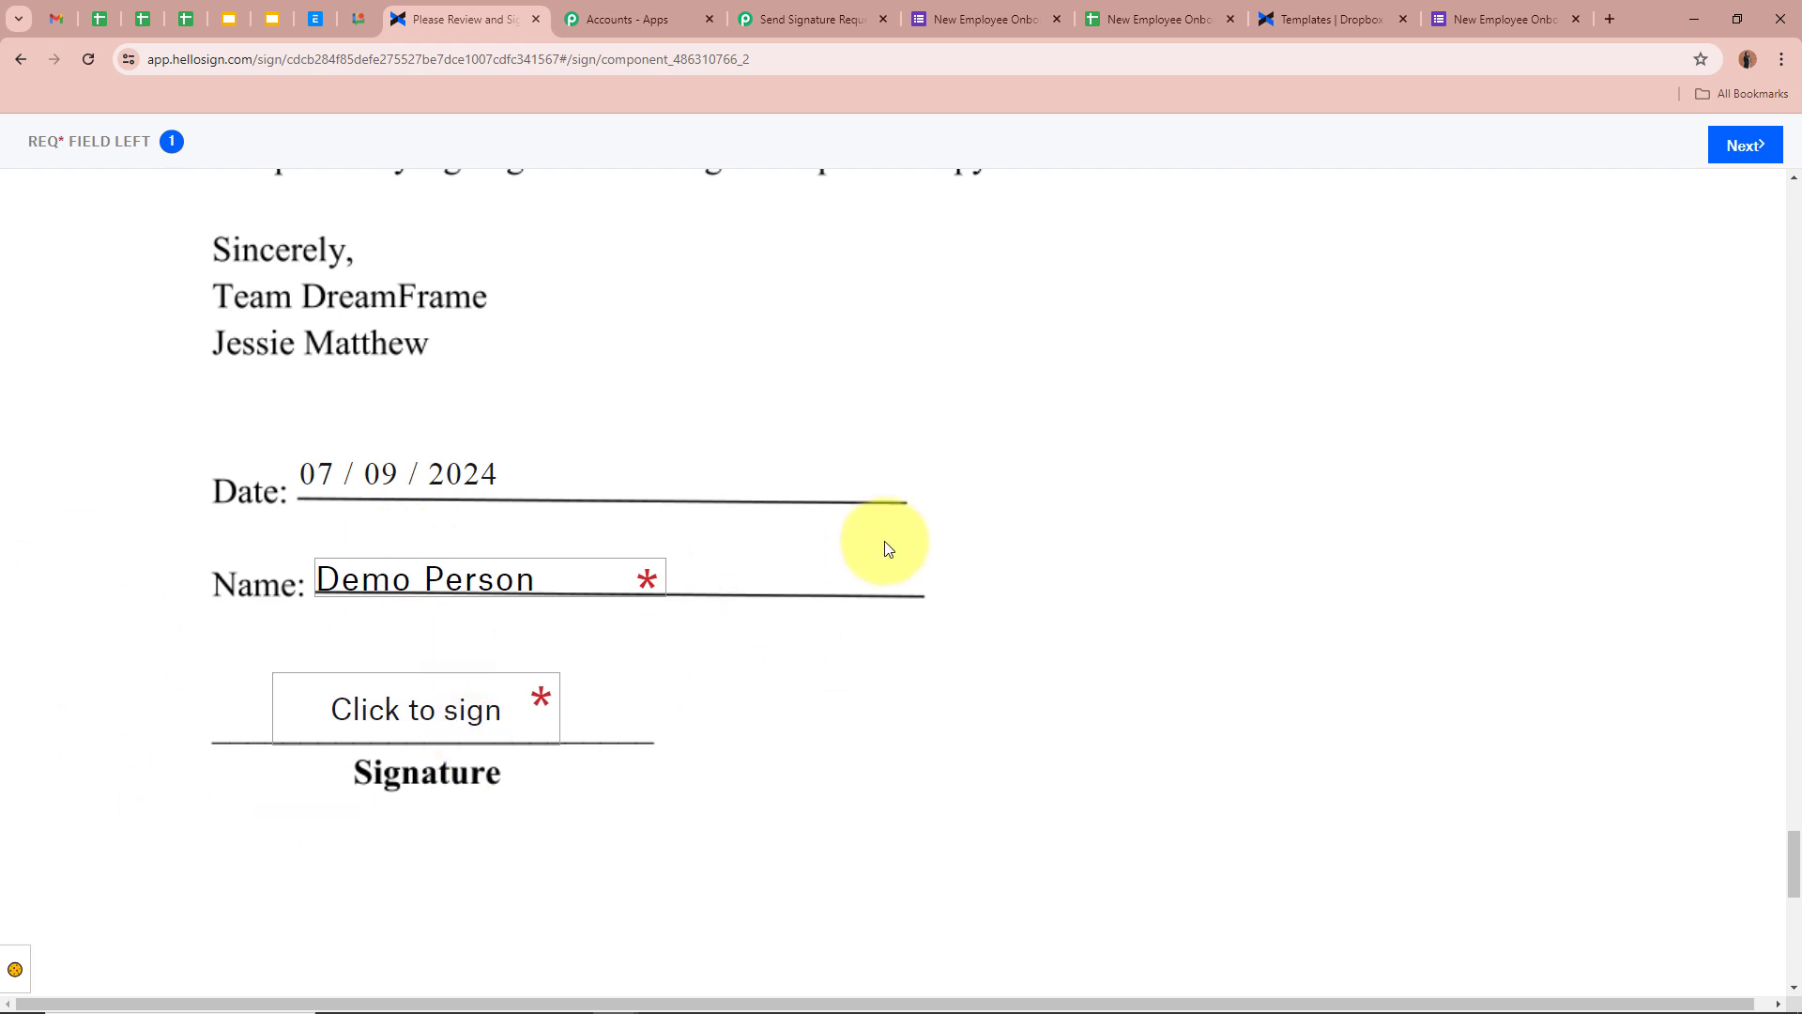
{"action": "scroll", "coordinate": [888, 541], "scroll_direction": "up", "scroll_amount": 20}
{"action": "scroll", "coordinate": [890, 541], "scroll_direction": "up", "scroll_amount": 20}
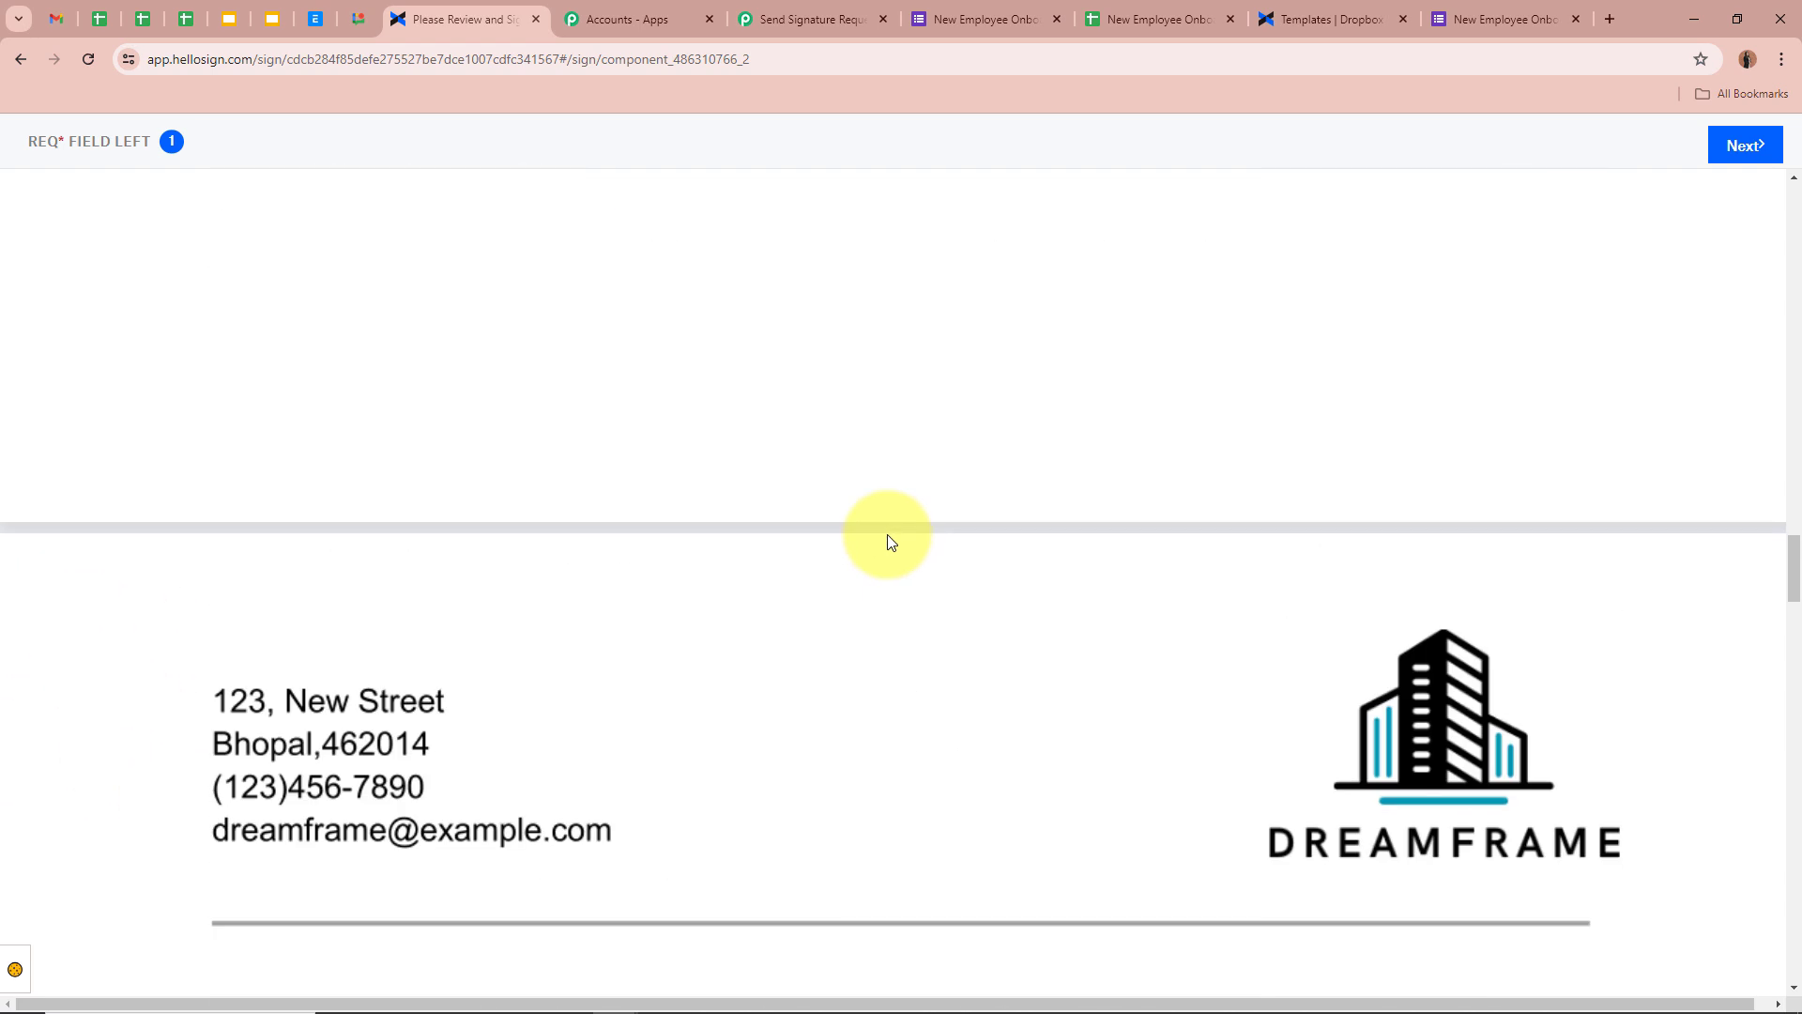
{"action": "scroll", "coordinate": [883, 541], "scroll_direction": "up", "scroll_amount": 15}
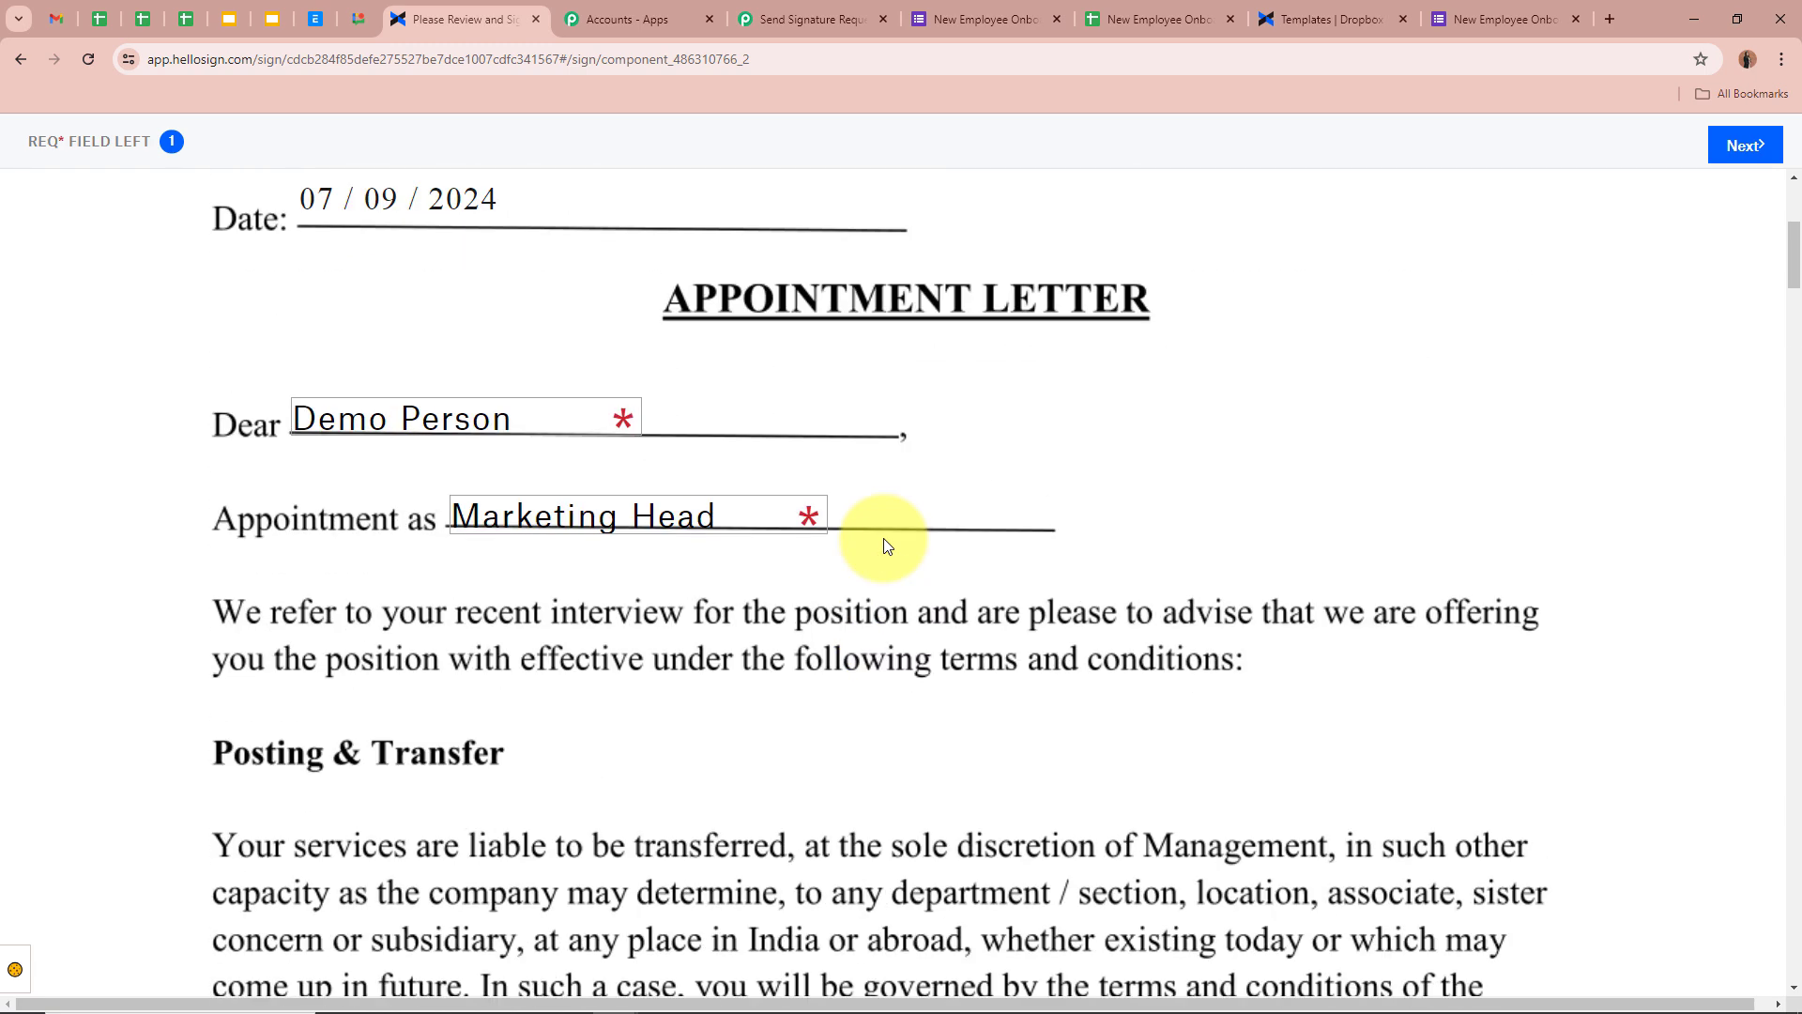